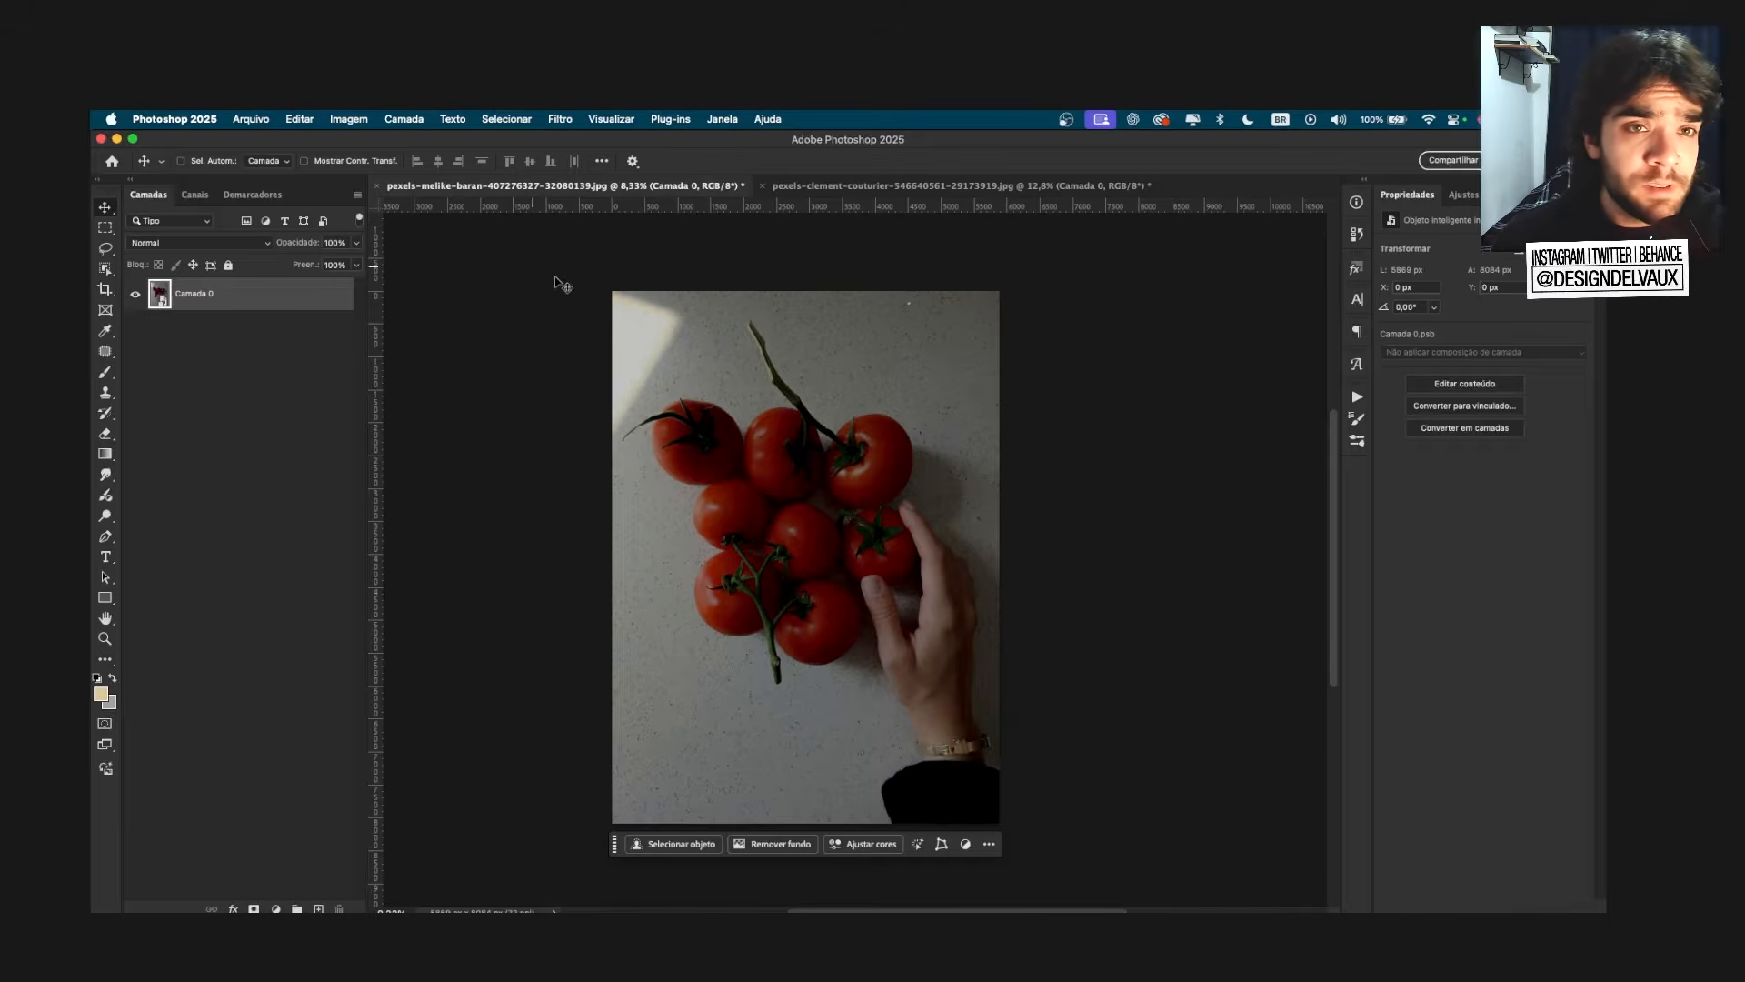
Step: Open the Camera Raw filter for the tomato photo layer and collapse its light settings
click(573, 120)
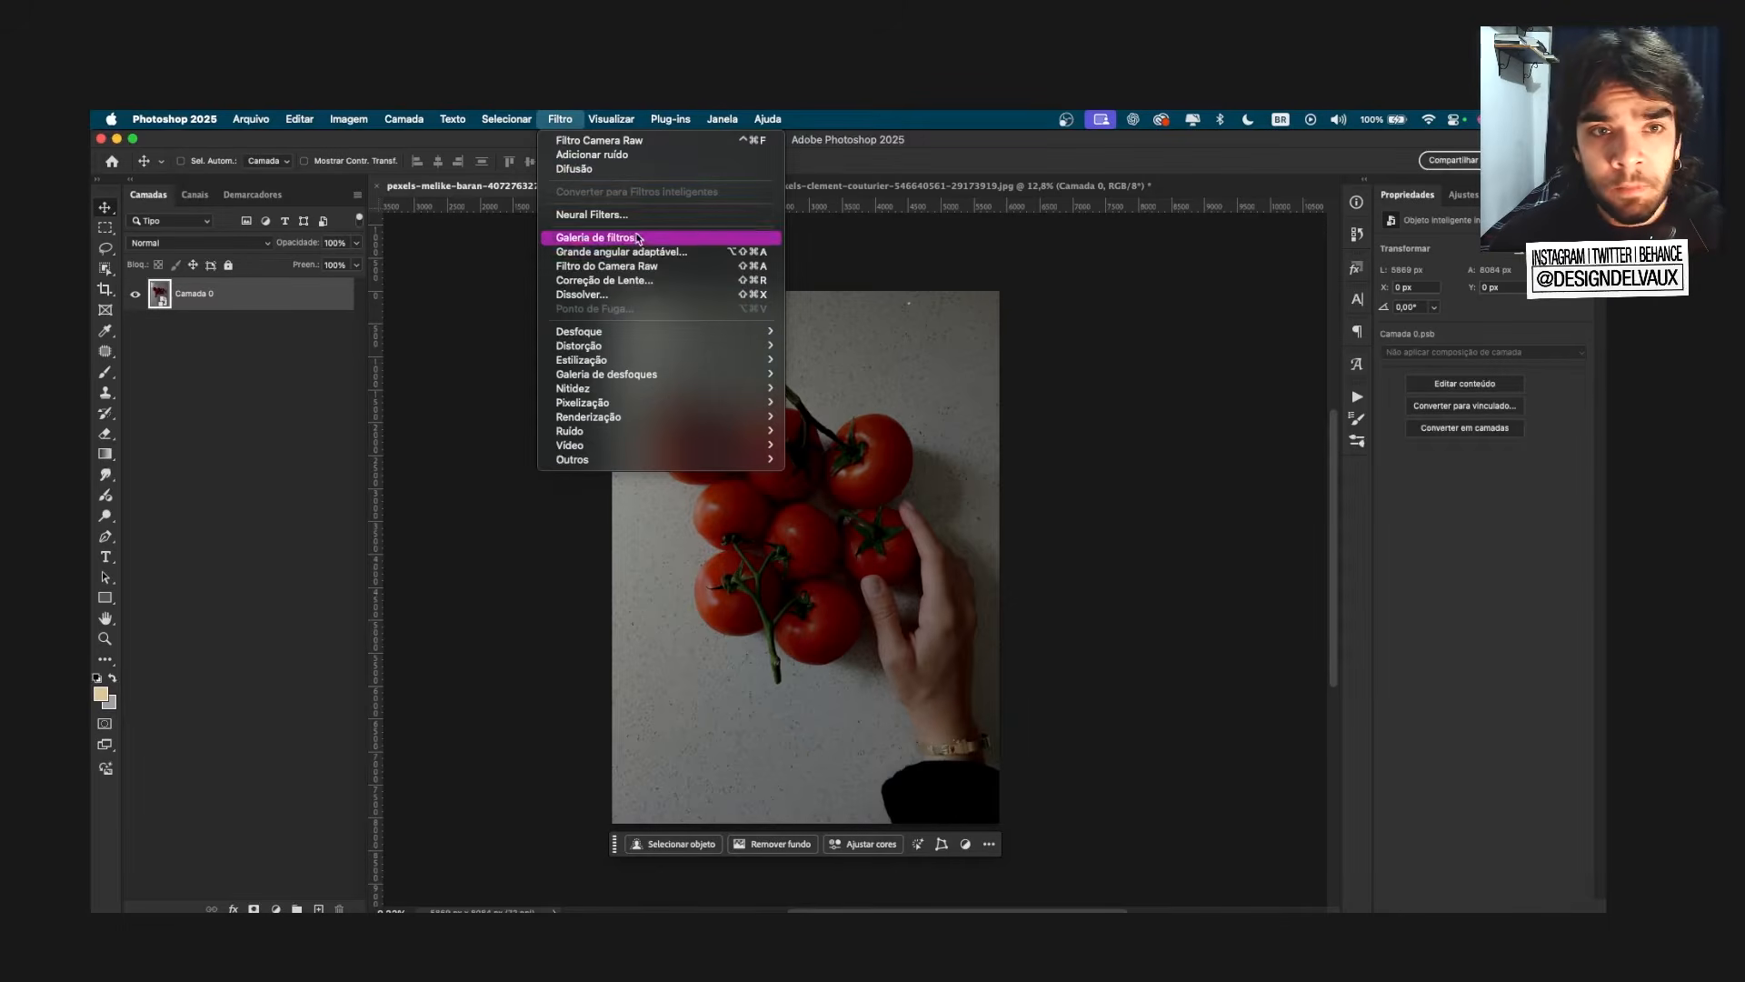
click(660, 268)
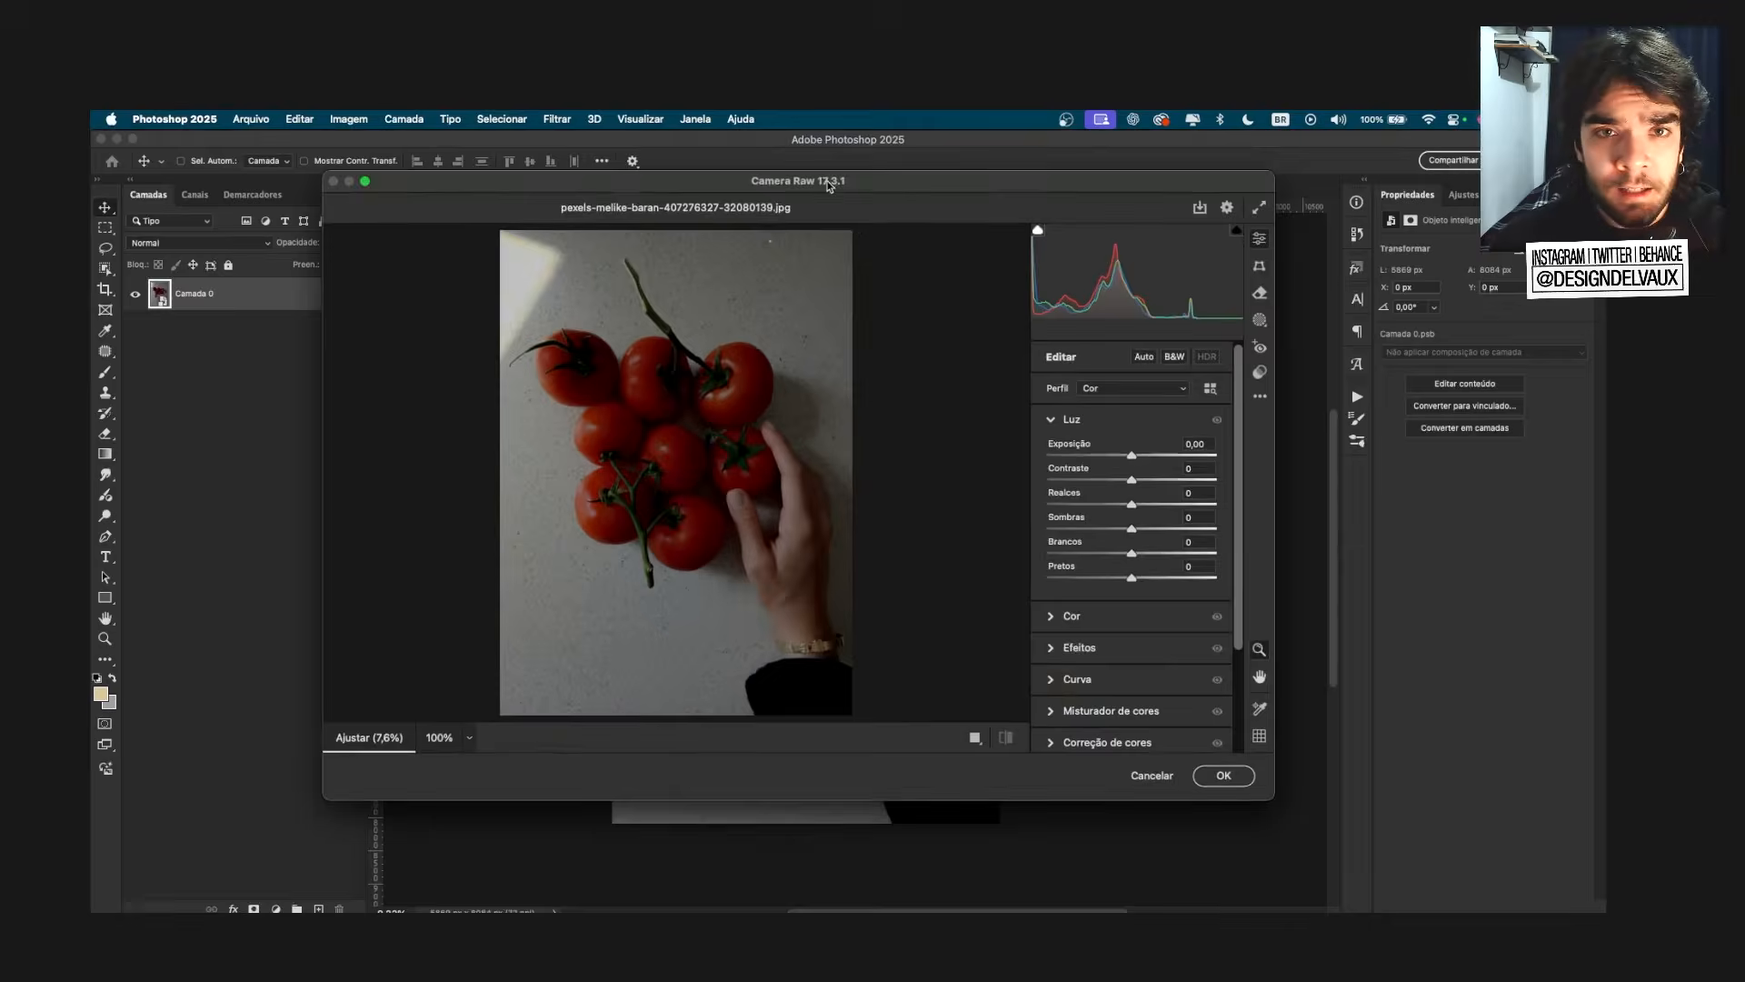
click(1048, 433)
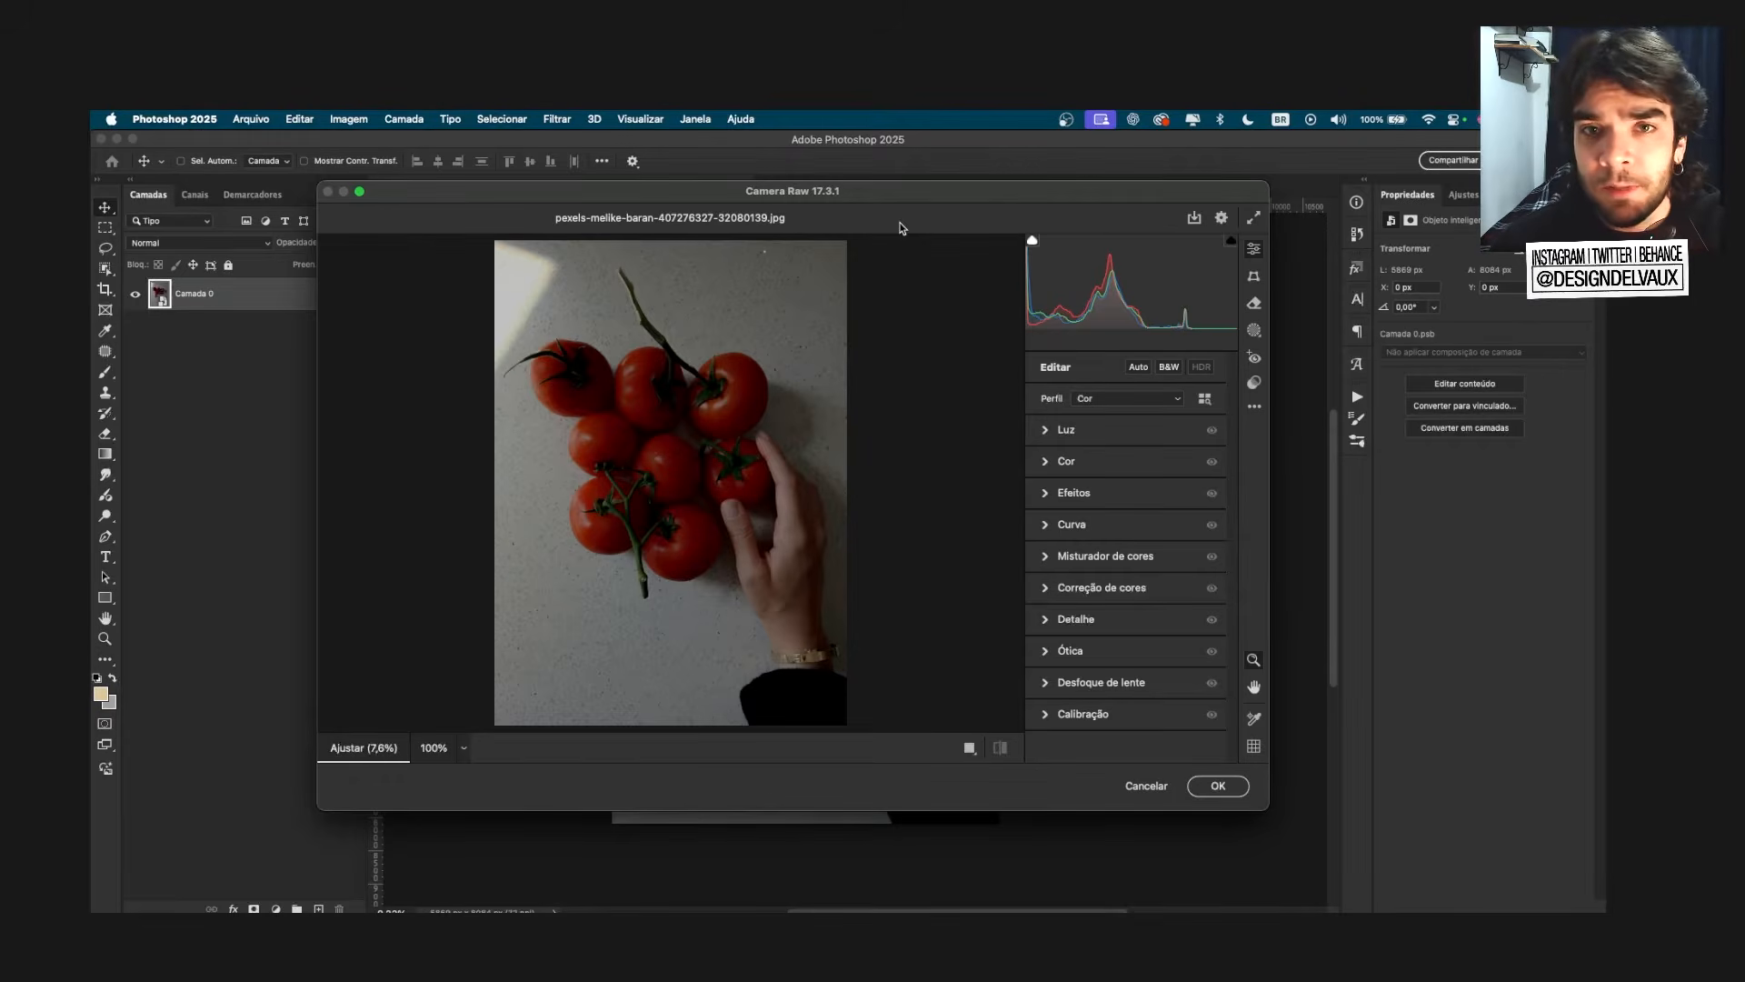
drag(897, 198, 898, 200)
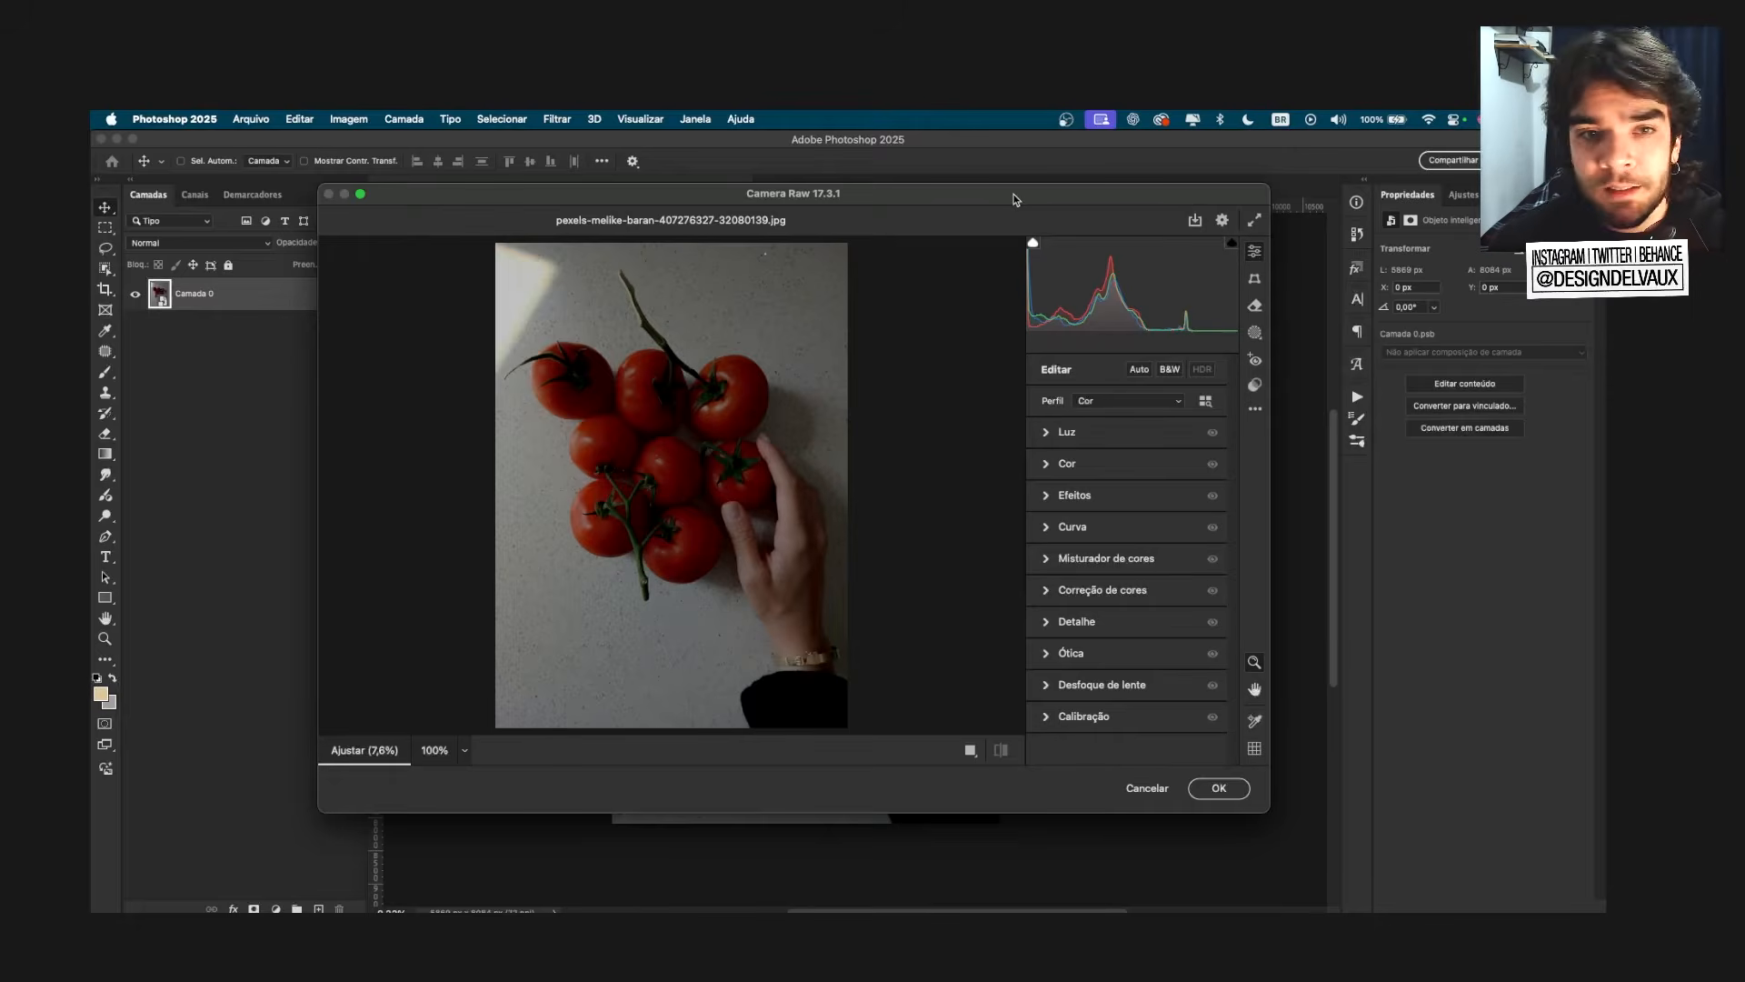
Step: Expand the light settings and raise the photo's exposure to +1,15
click(1055, 433)
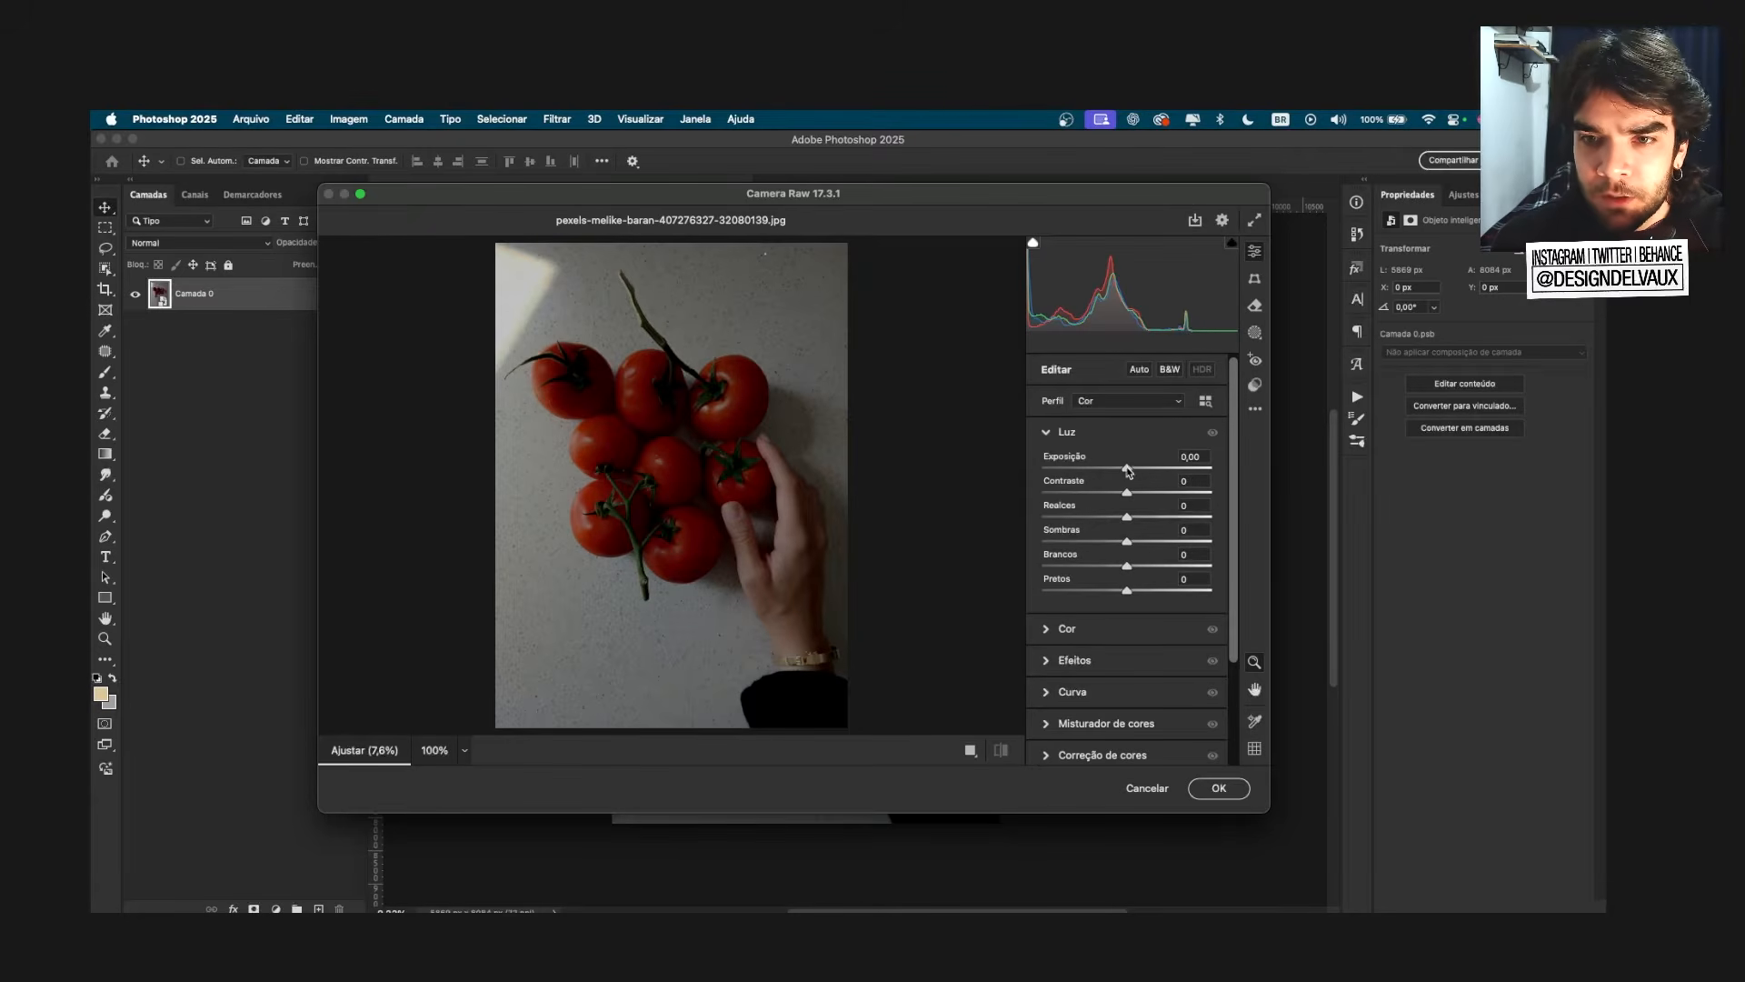
drag(1127, 469, 1147, 470)
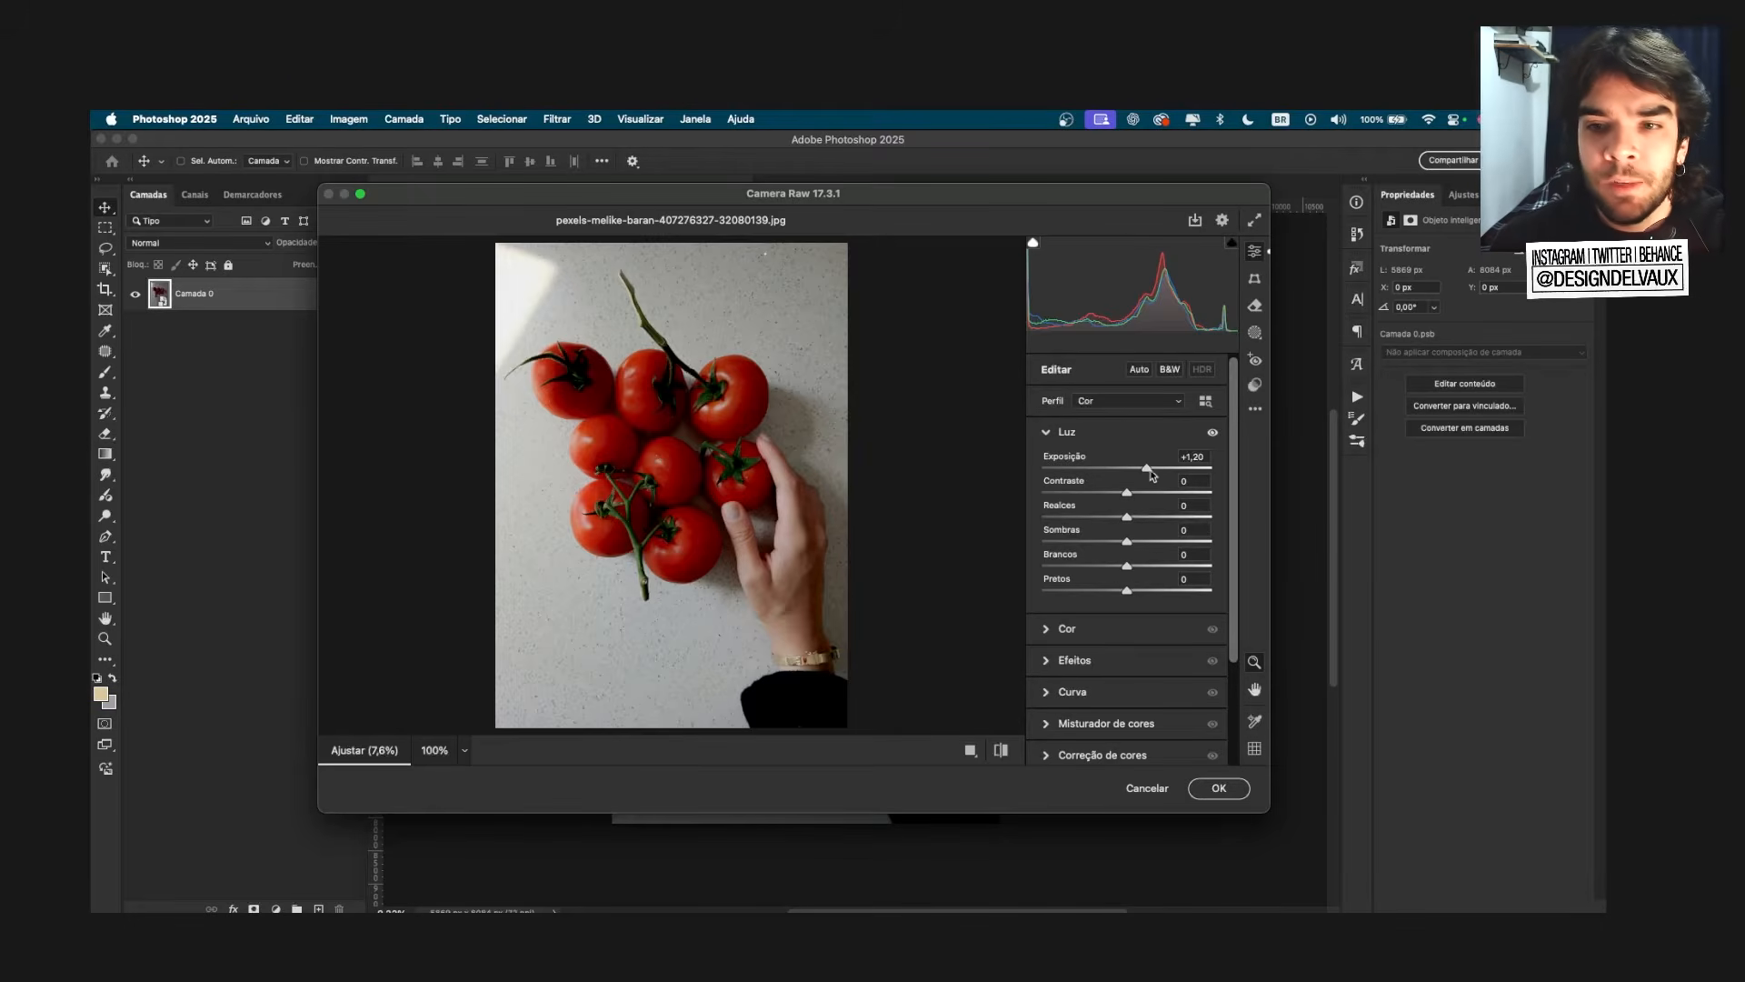
mouse_move(1147, 468)
mouse_down()
mouse_move(1102, 475)
mouse_move(1149, 474)
mouse_up()
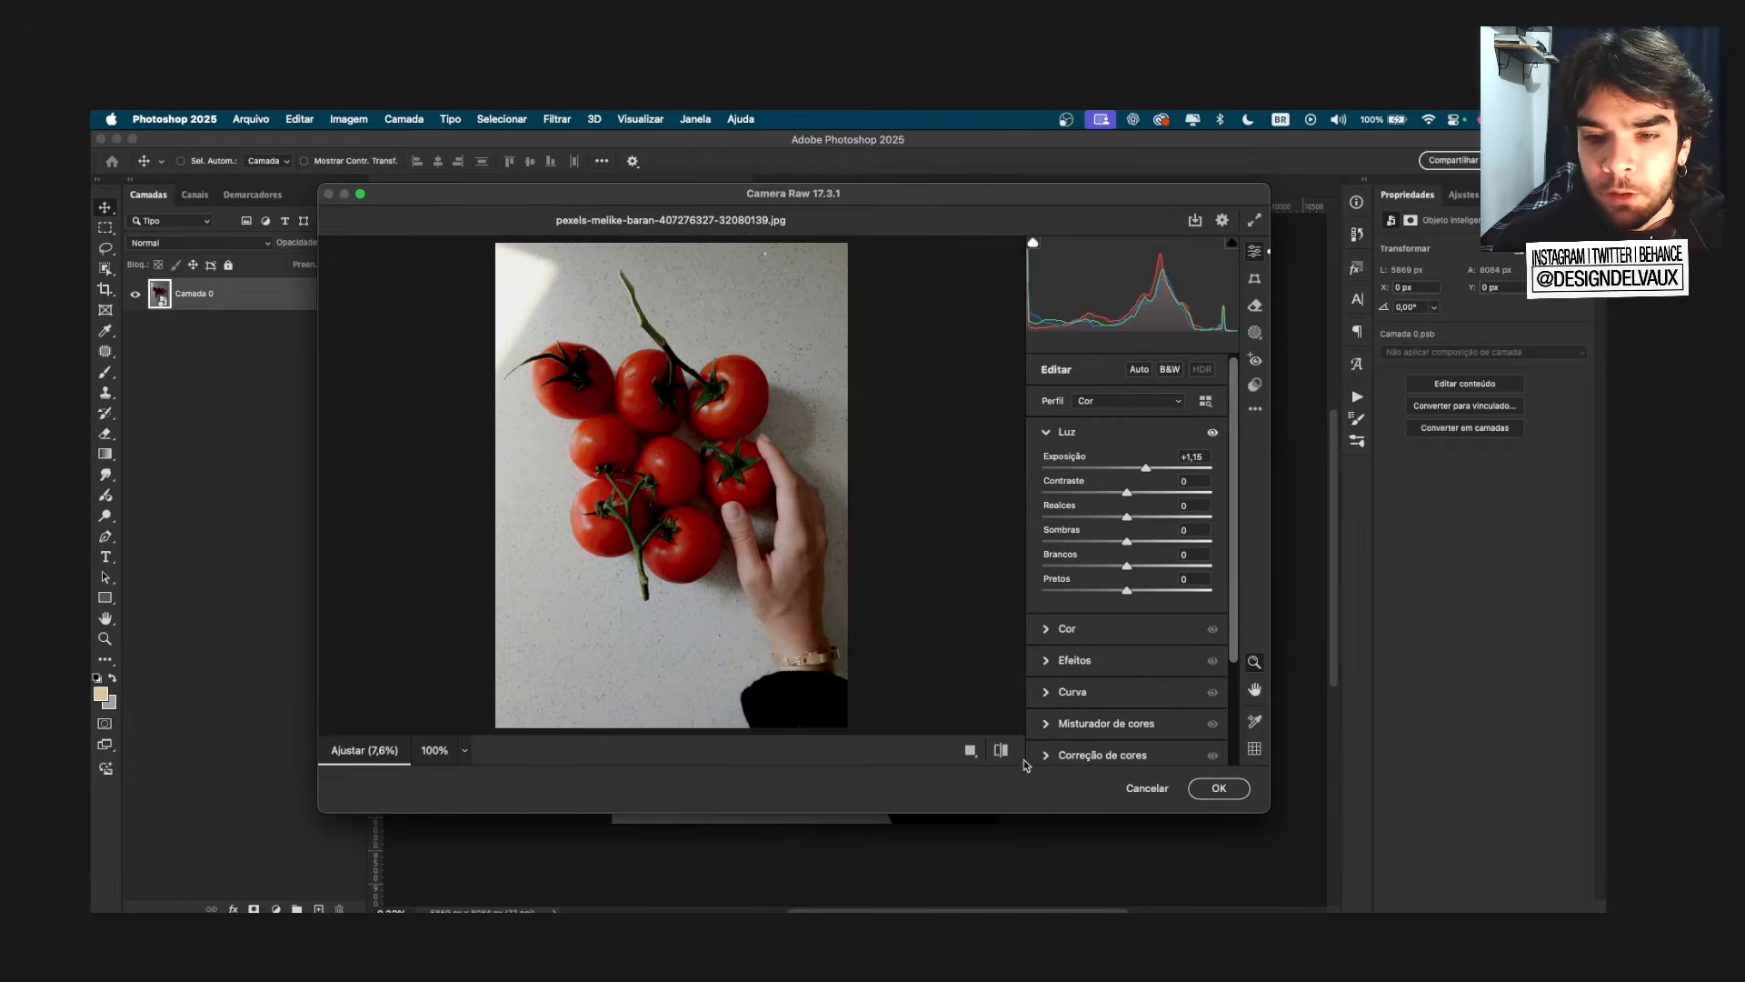
Step: Compare the brightened photo with the original using the side-by-side and split before/after views, and return to the single view
click(1001, 751)
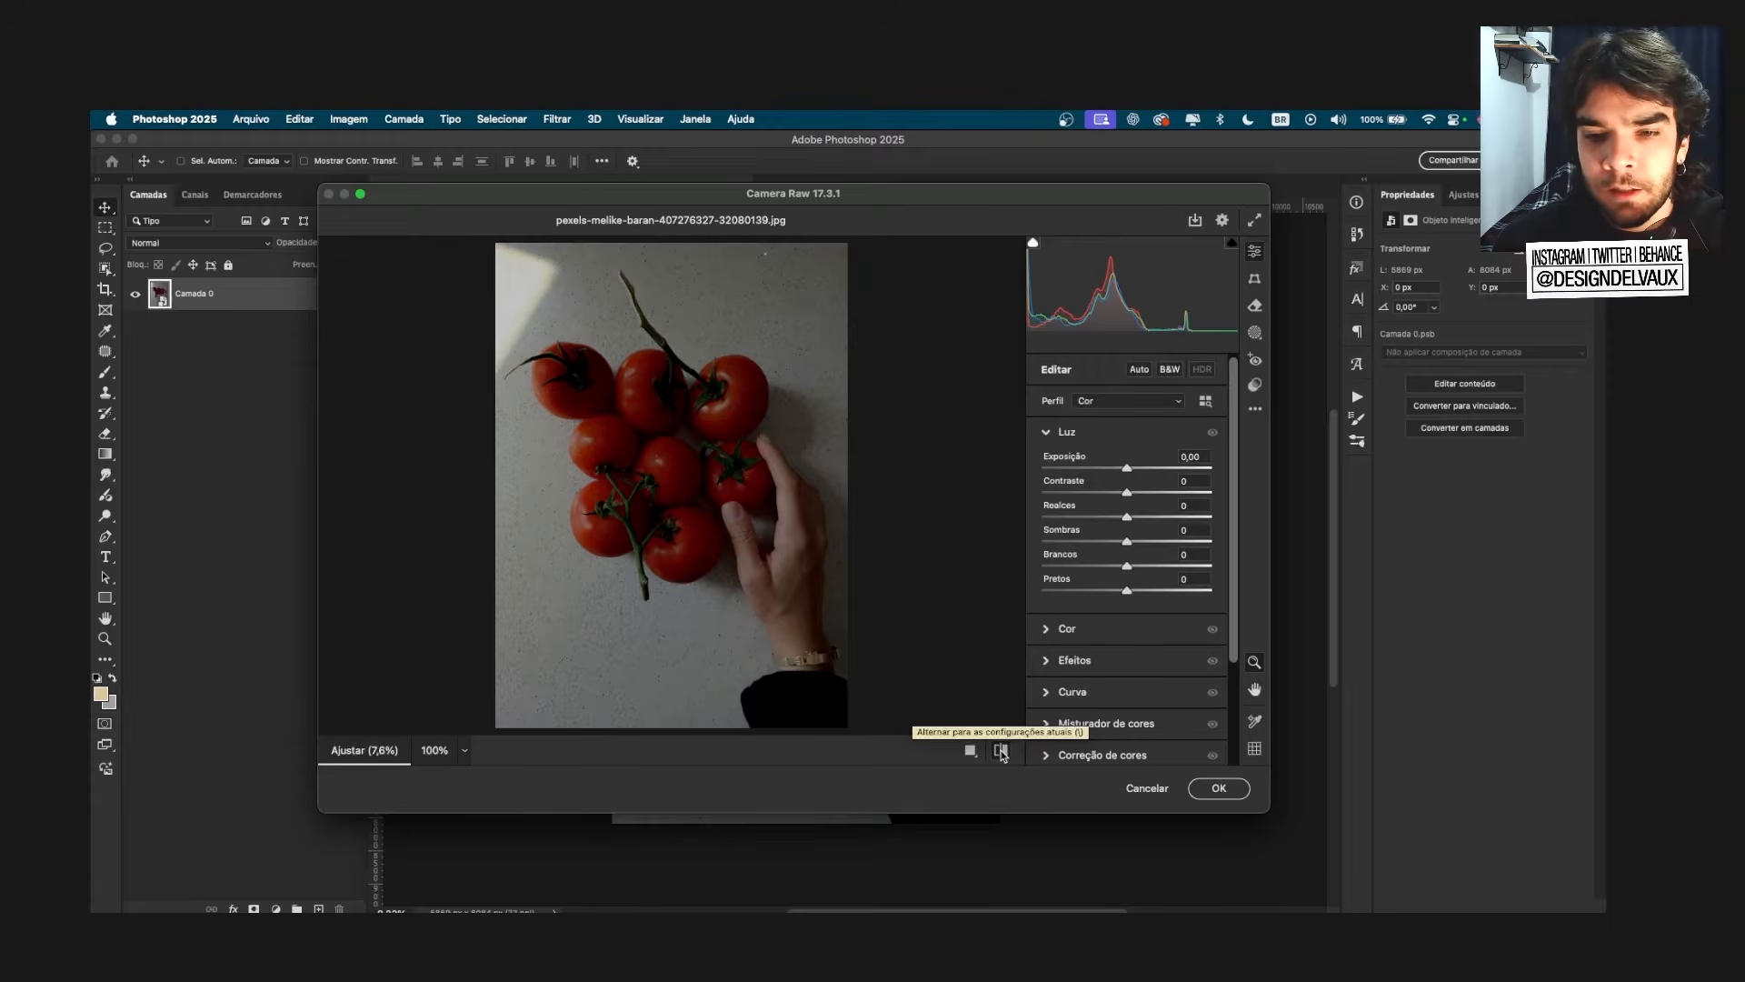
click(1001, 751)
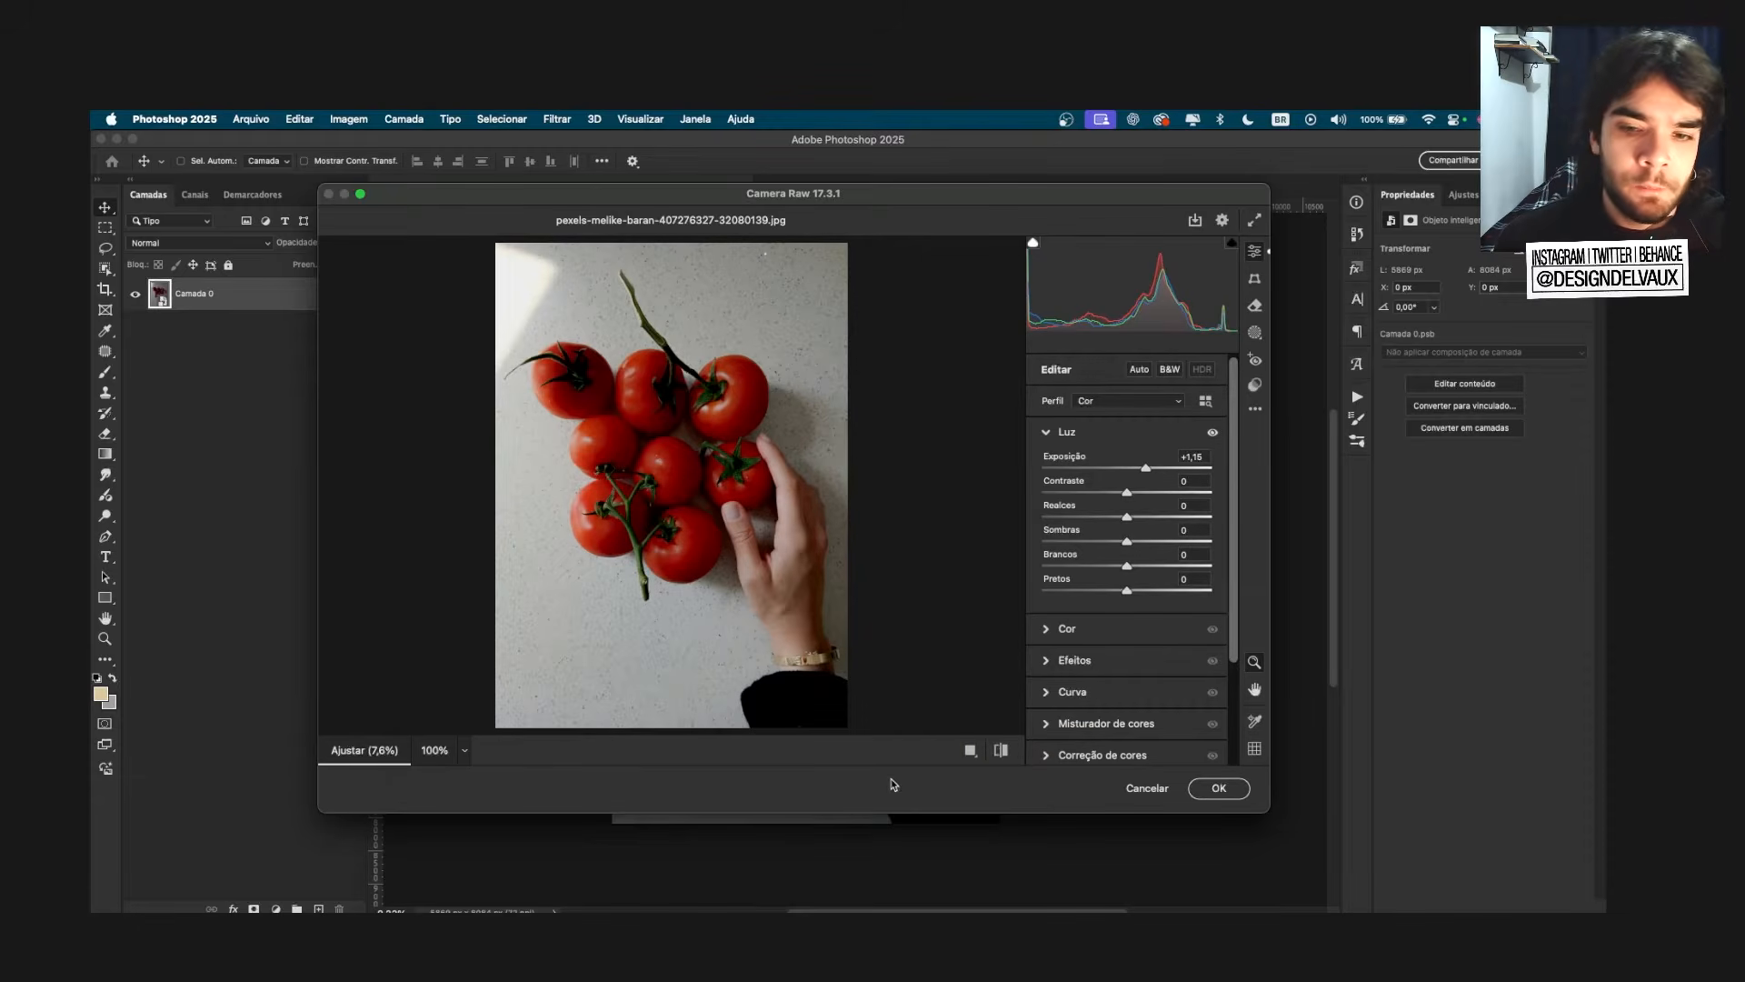
click(971, 751)
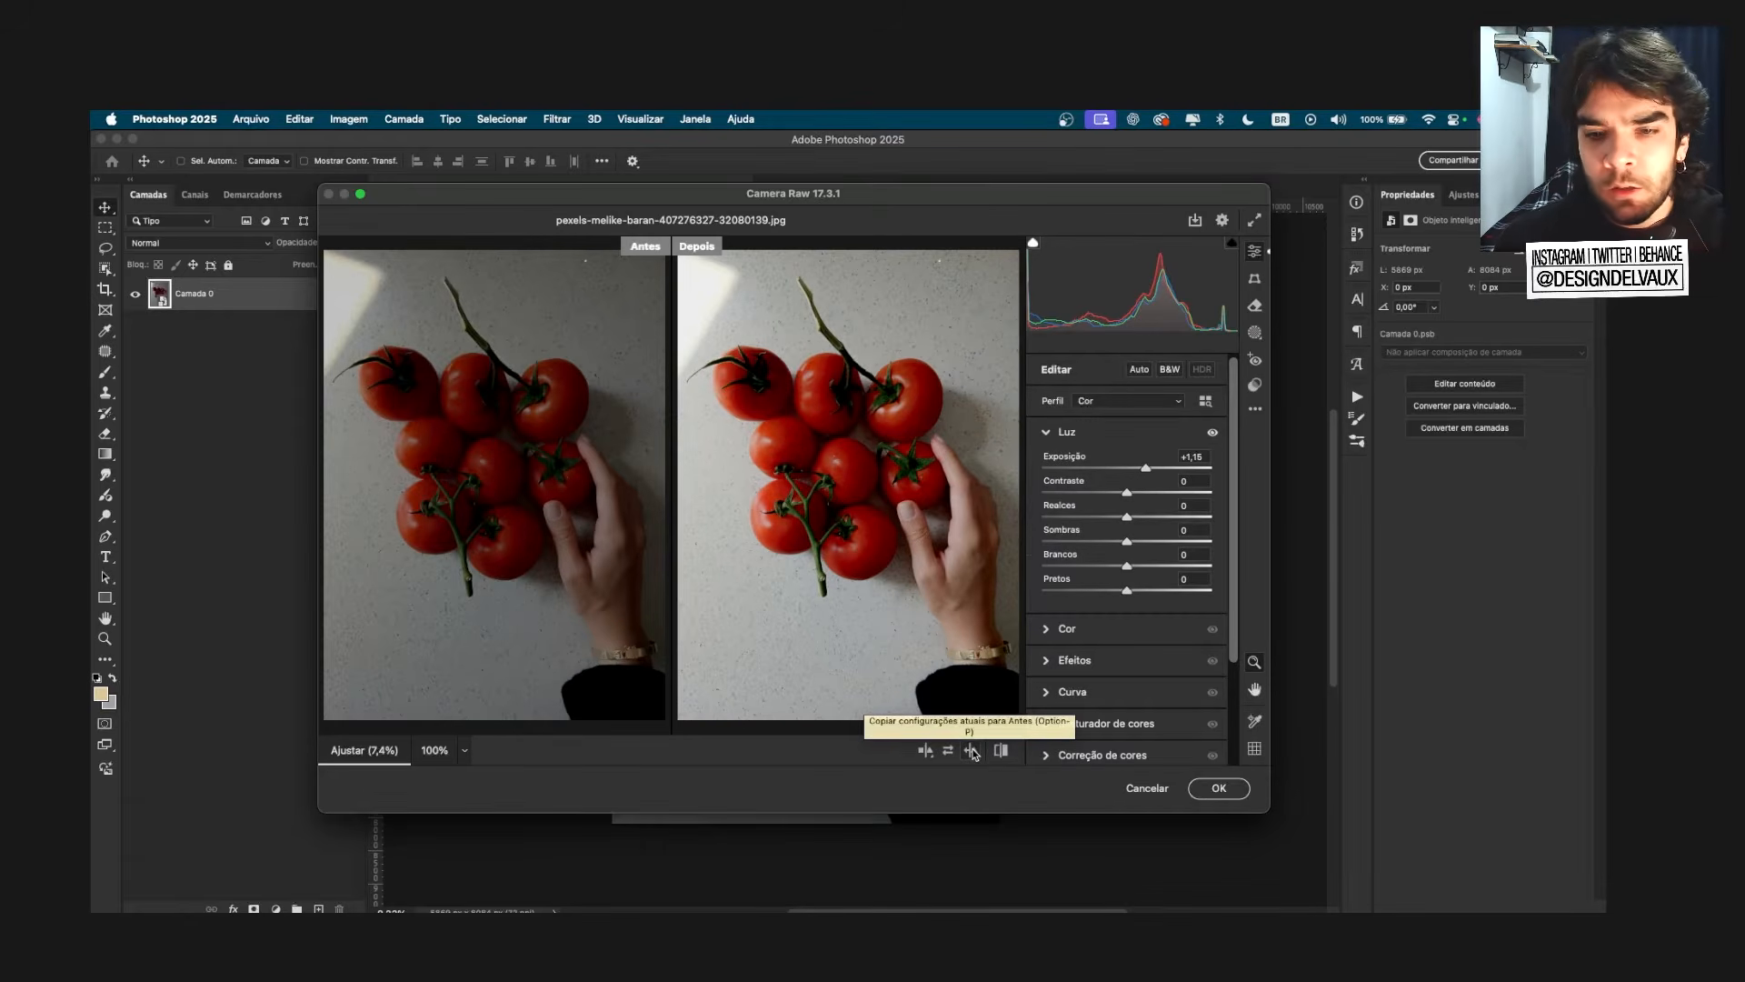
click(926, 751)
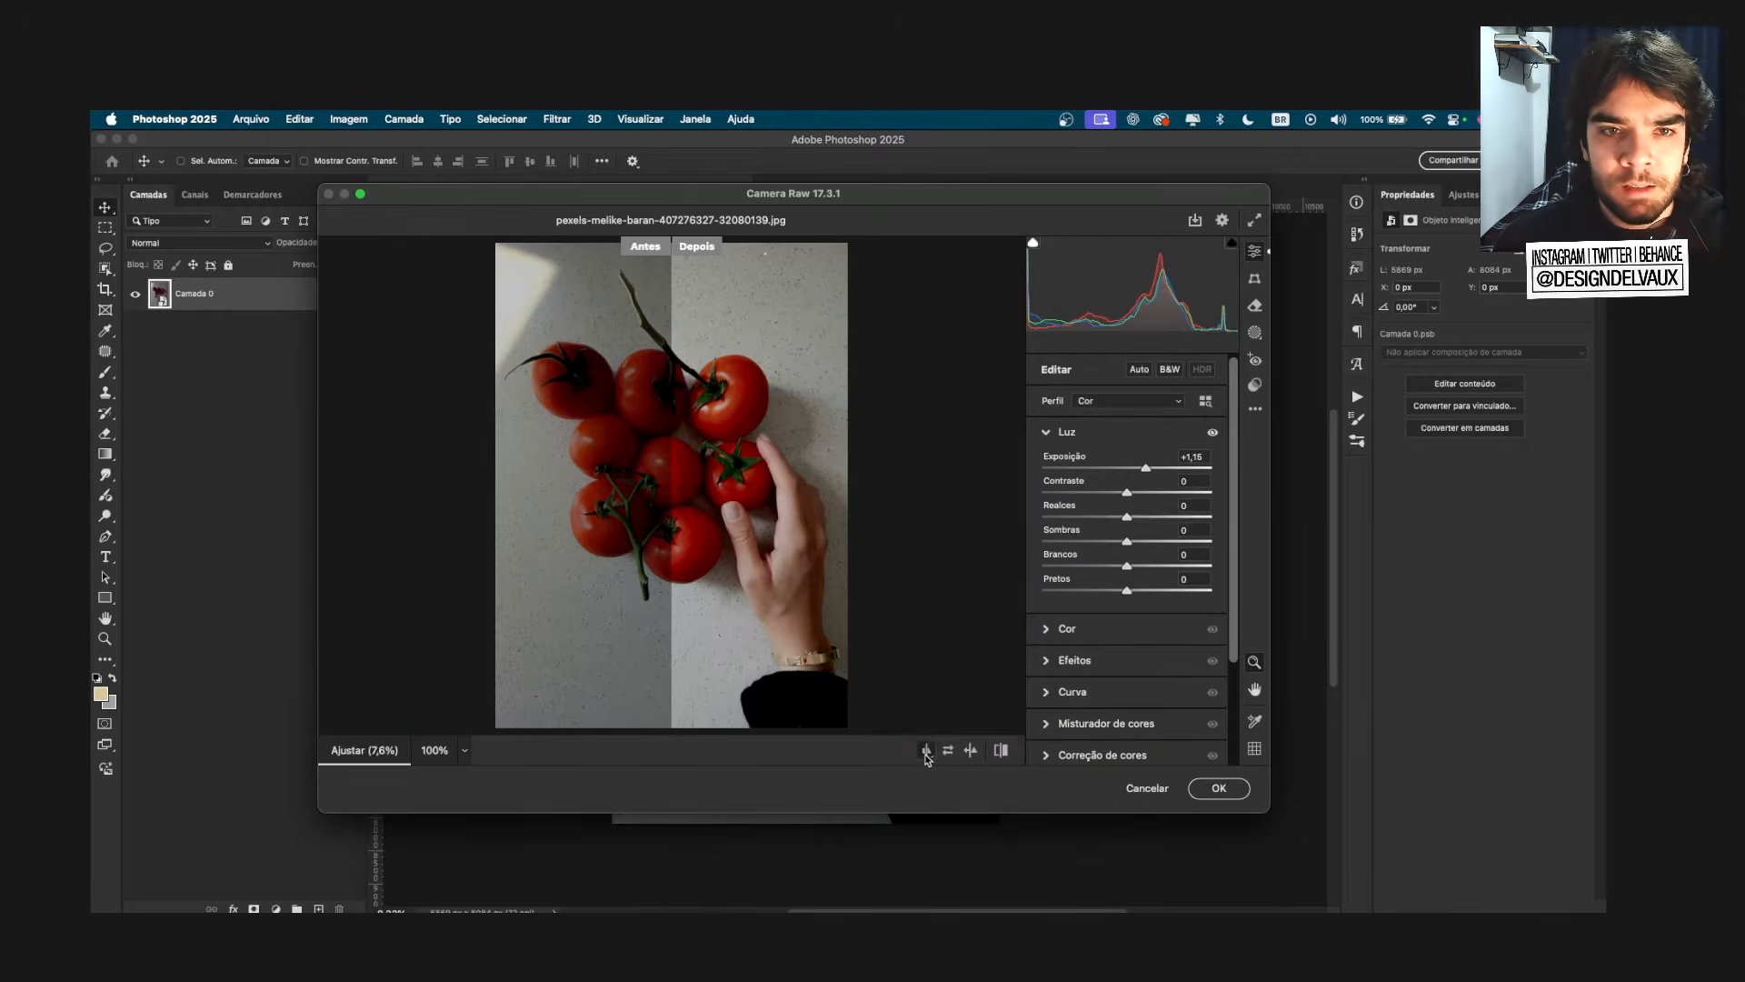
click(925, 751)
click(926, 751)
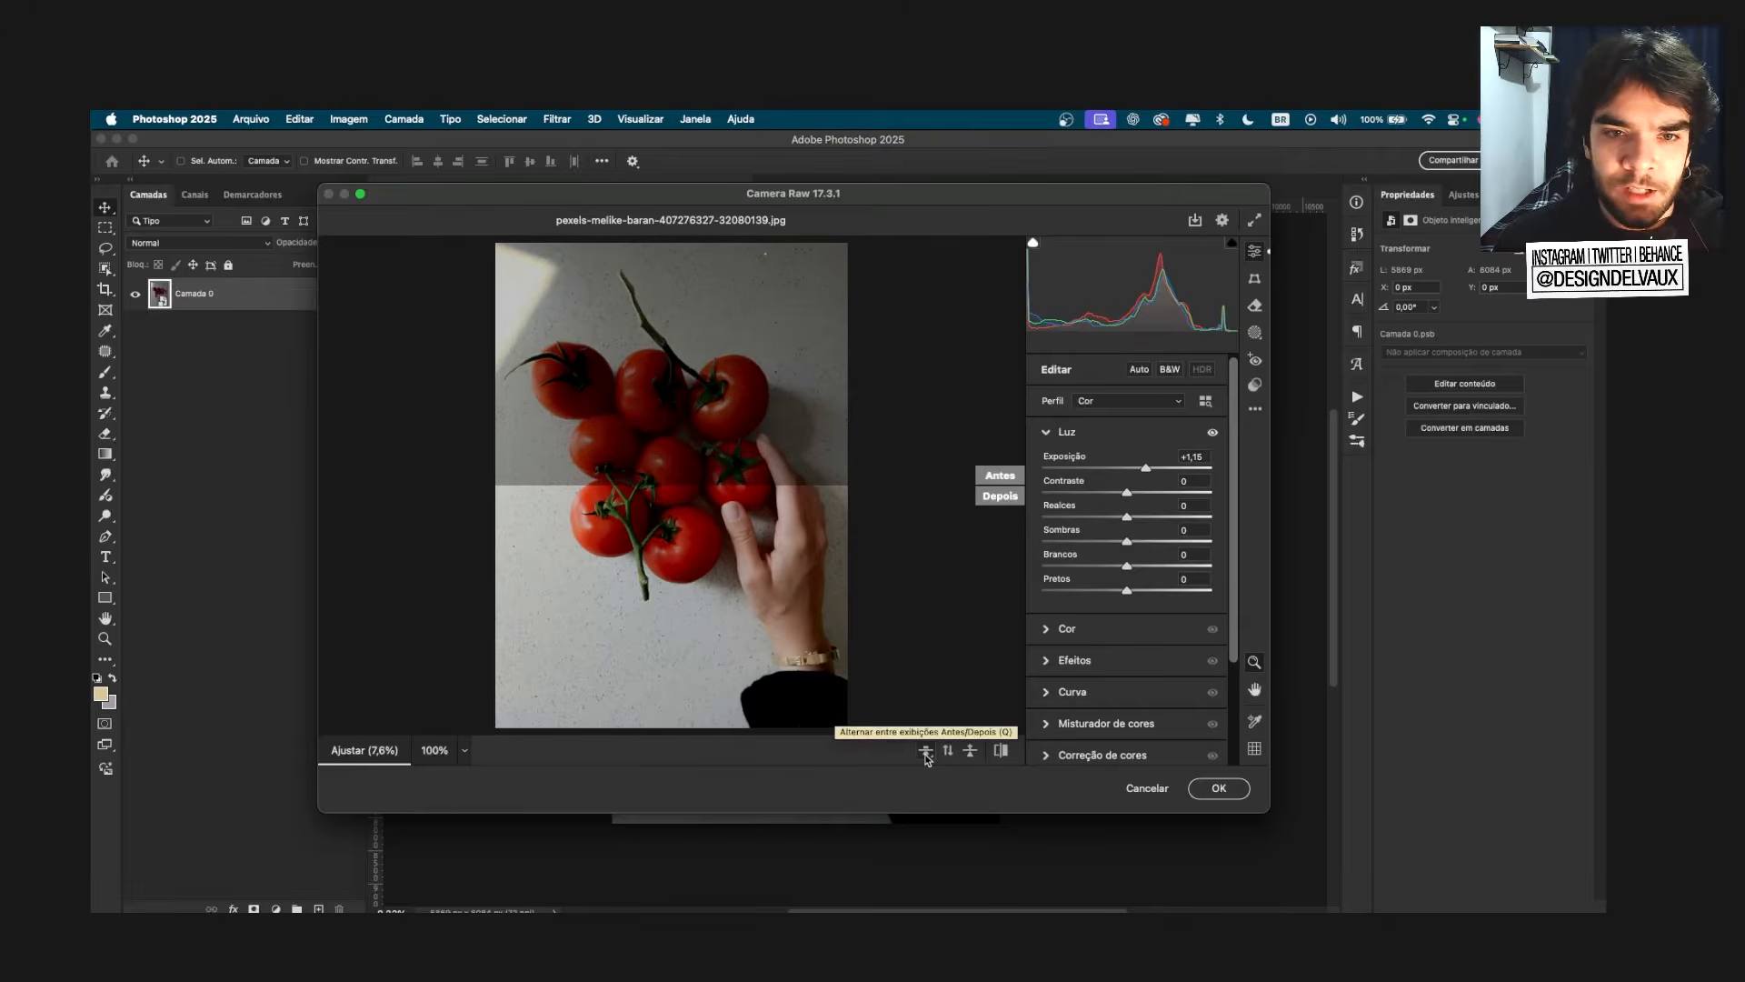
click(925, 751)
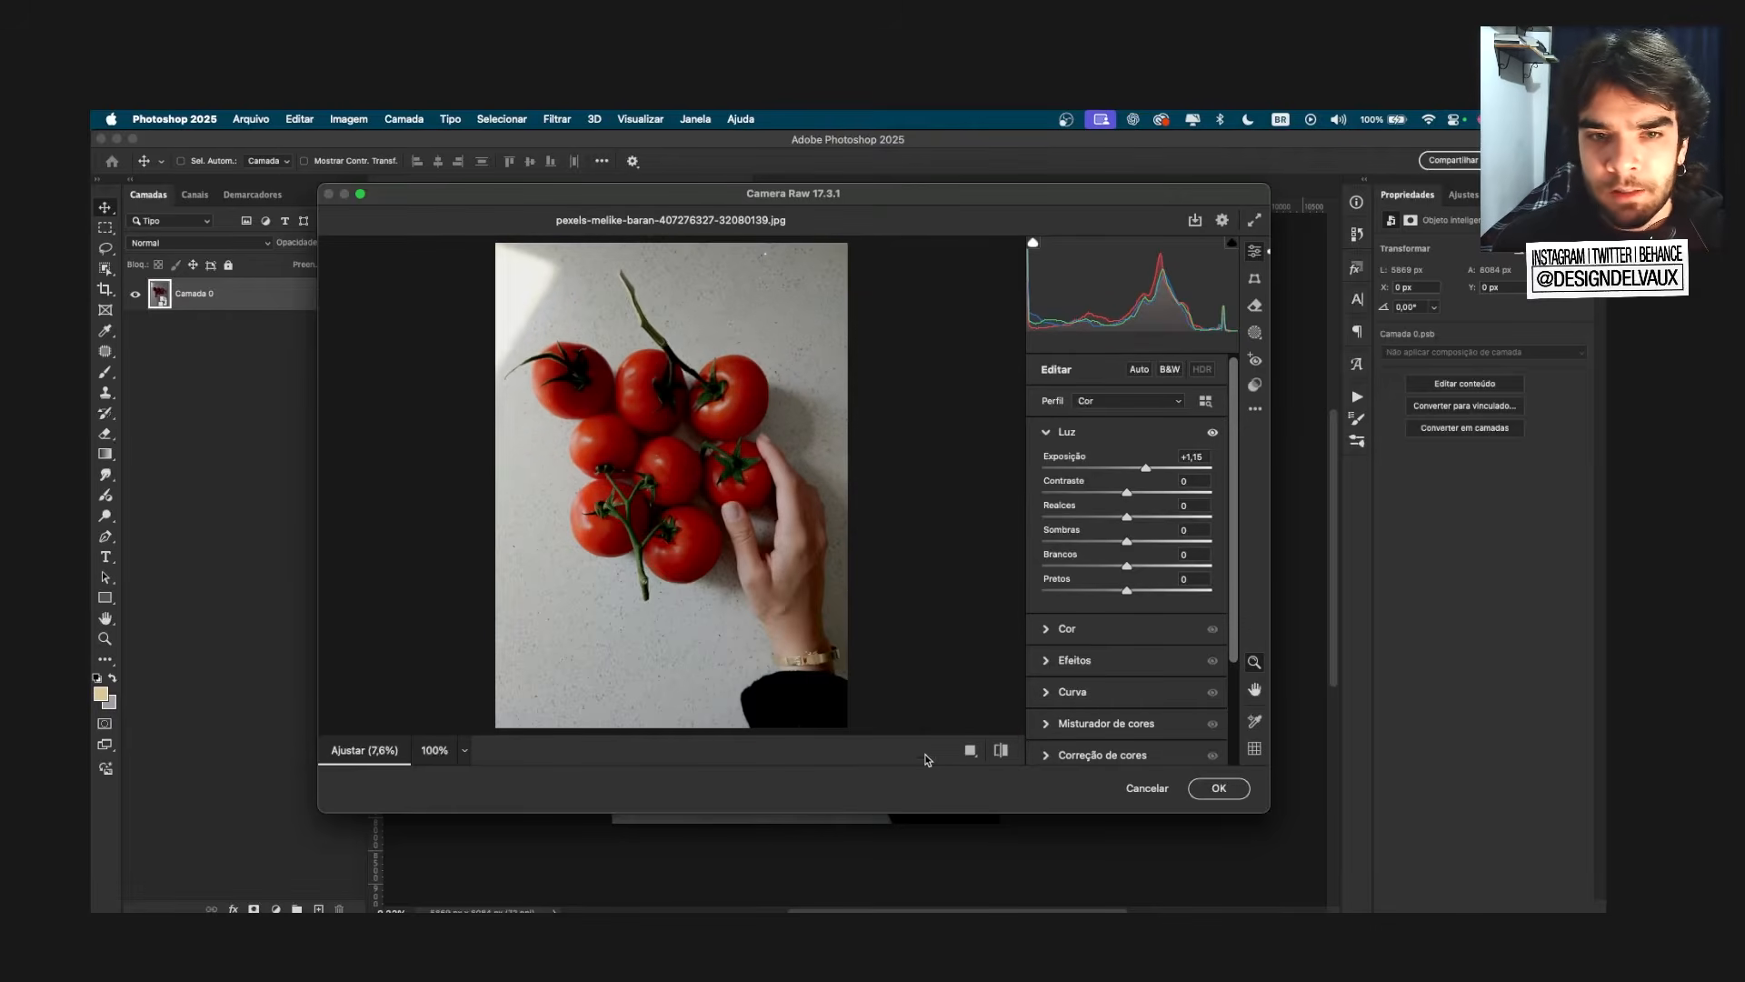
click(1001, 751)
click(1001, 751)
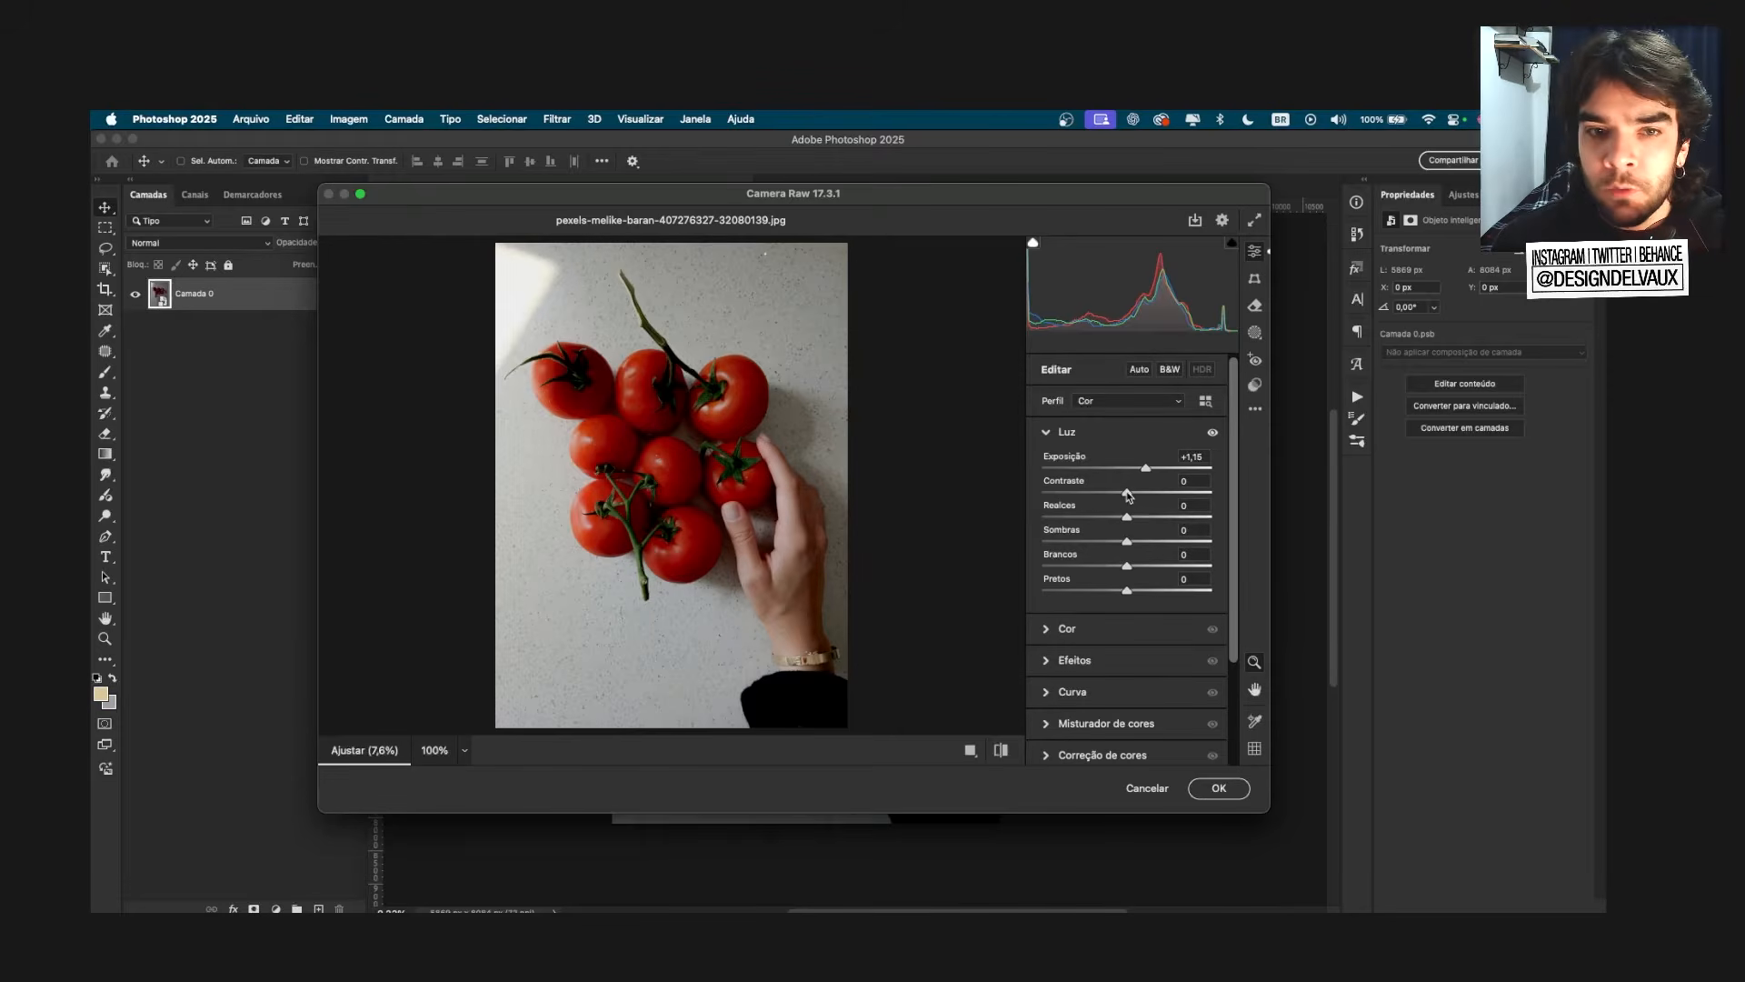
Step: Set the photo's contrast to +17 and its highlights to -24
drag(1127, 493, 1143, 495)
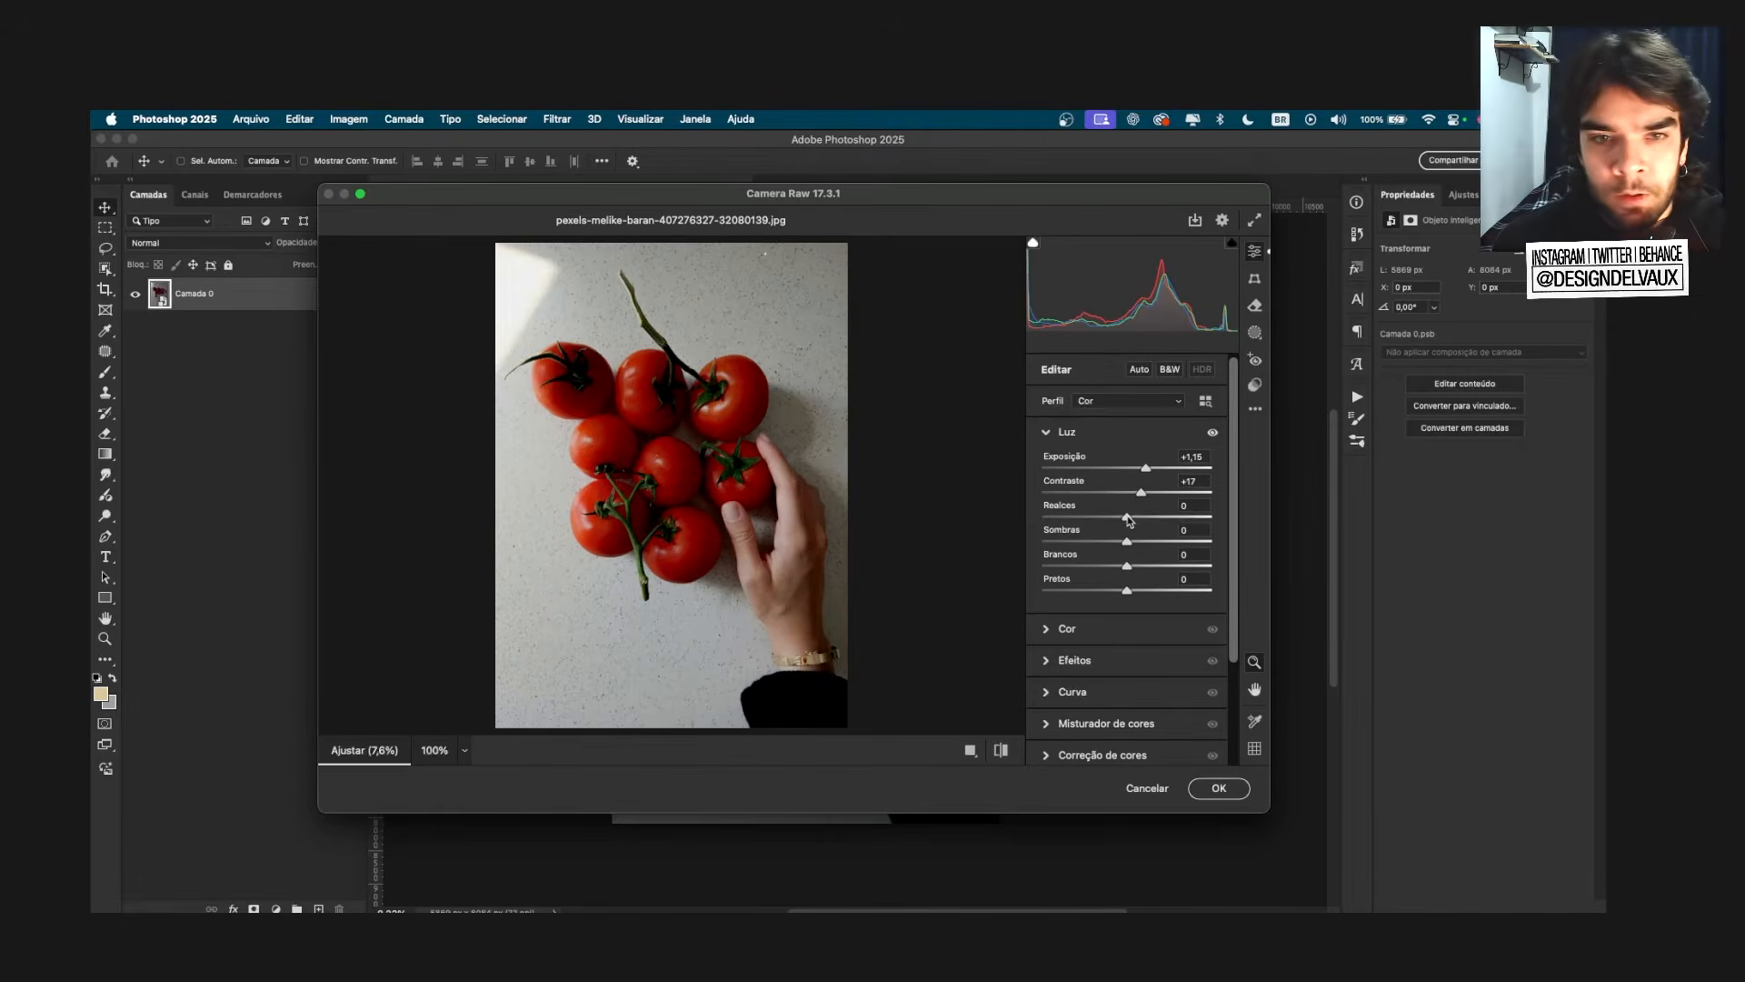
mouse_move(1127, 519)
mouse_down()
mouse_move(1153, 524)
mouse_move(1108, 520)
mouse_up()
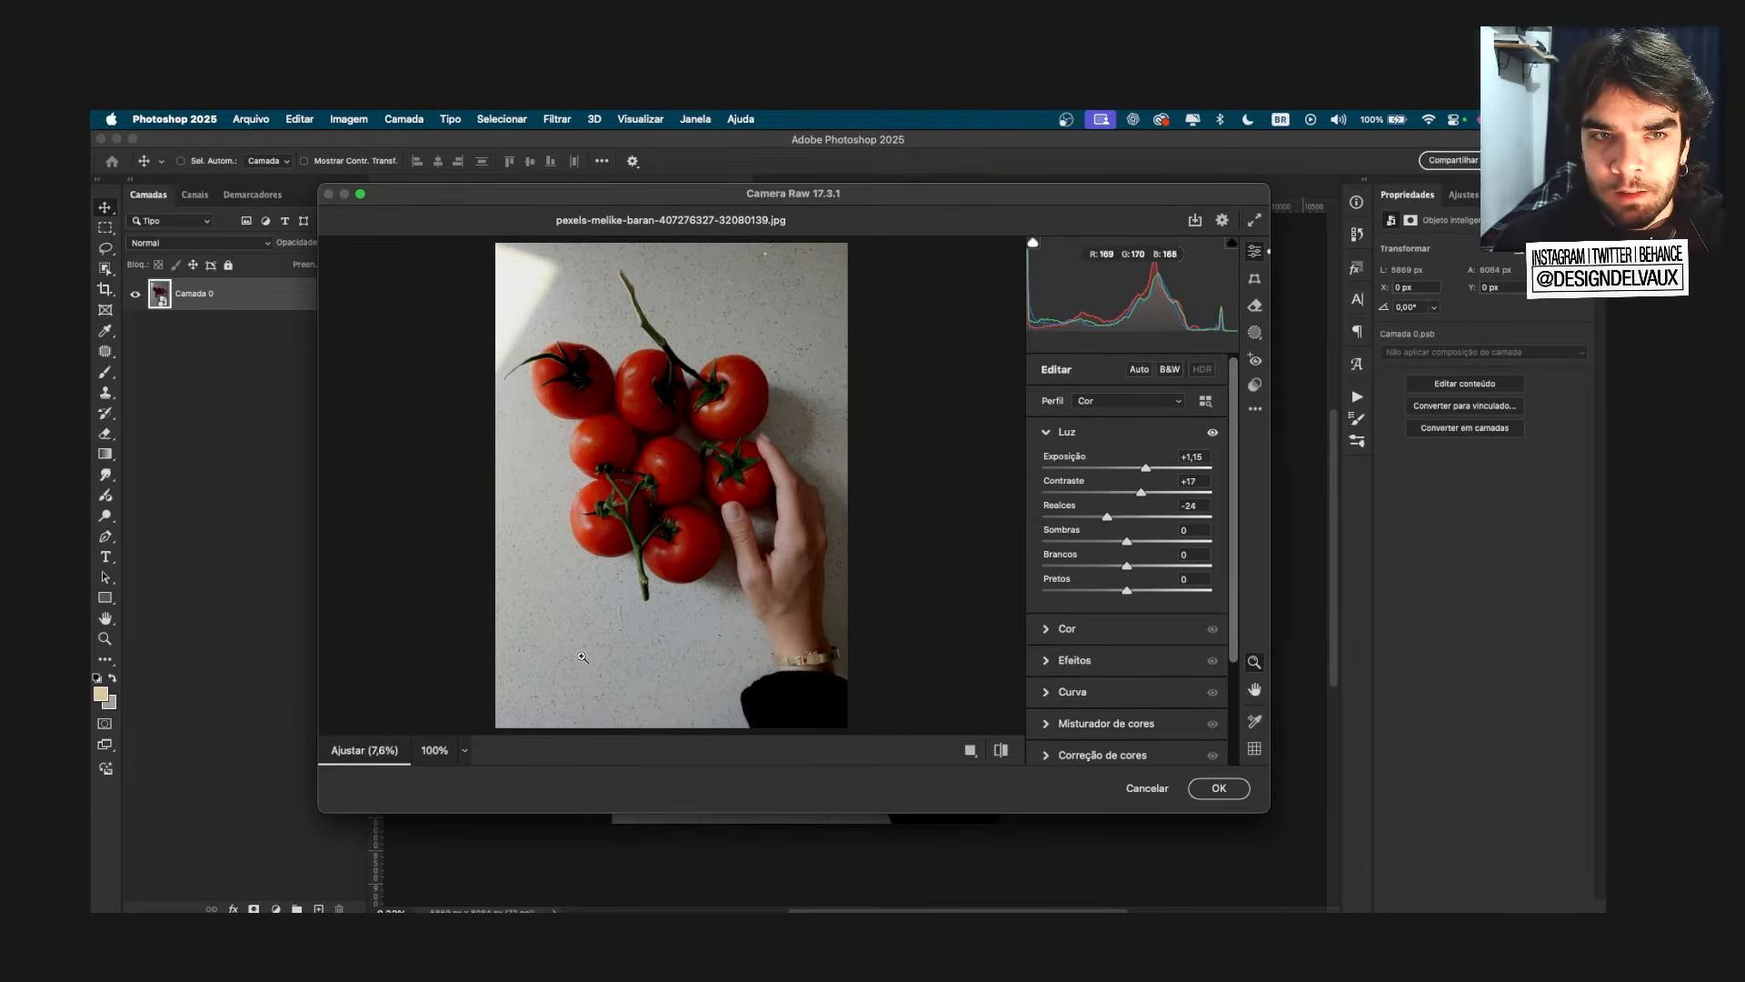
Step: Raise the shadows to +48 and compare the adjusted photo with the original
drag(1127, 542, 1155, 543)
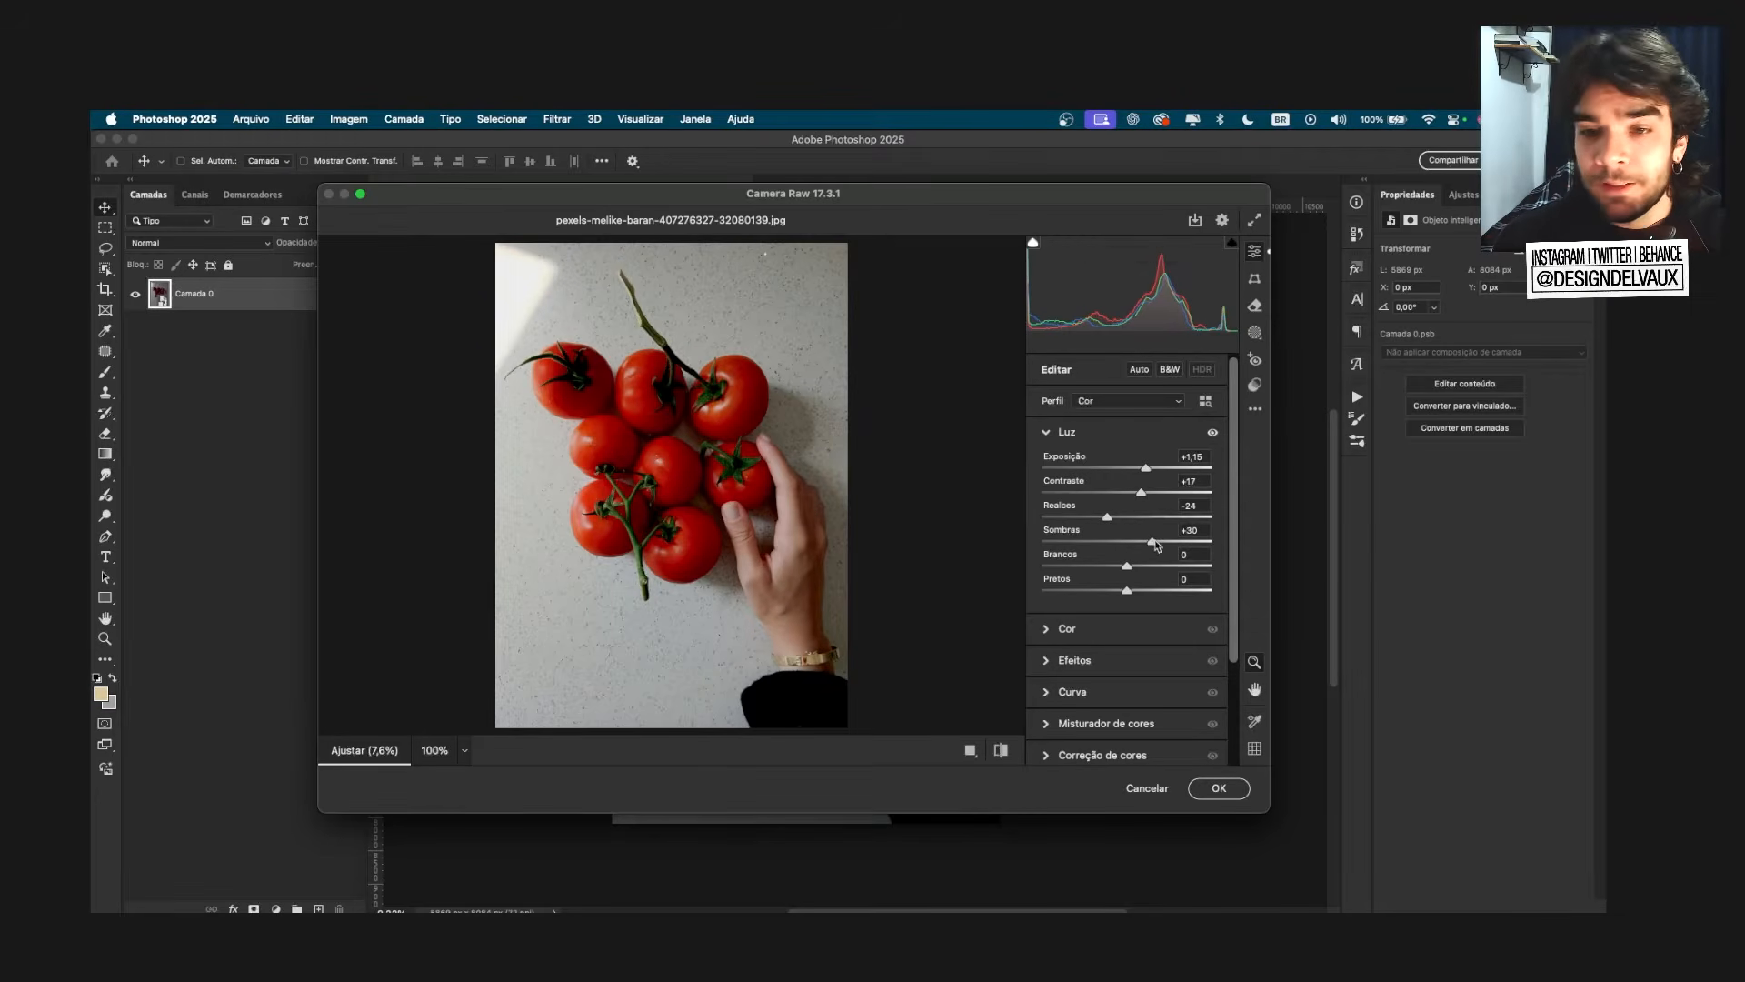
mouse_move(1153, 542)
mouse_down()
mouse_move(1055, 543)
mouse_move(1146, 546)
mouse_up()
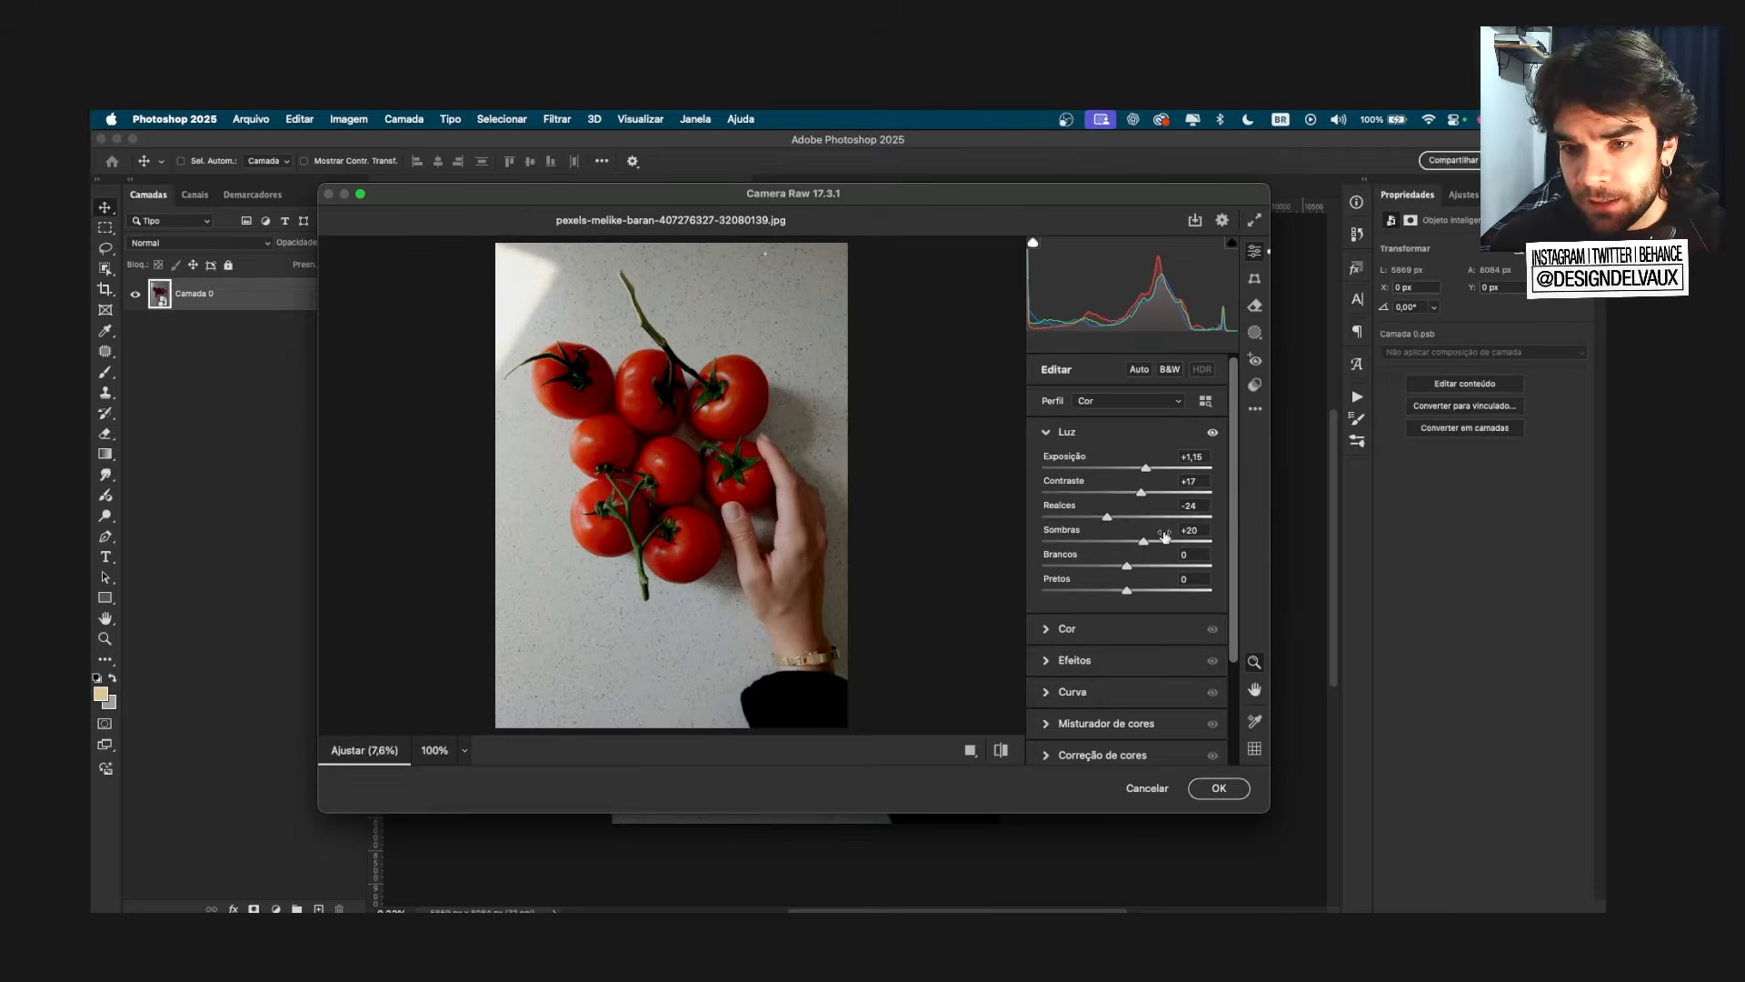
drag(1143, 542, 1162, 543)
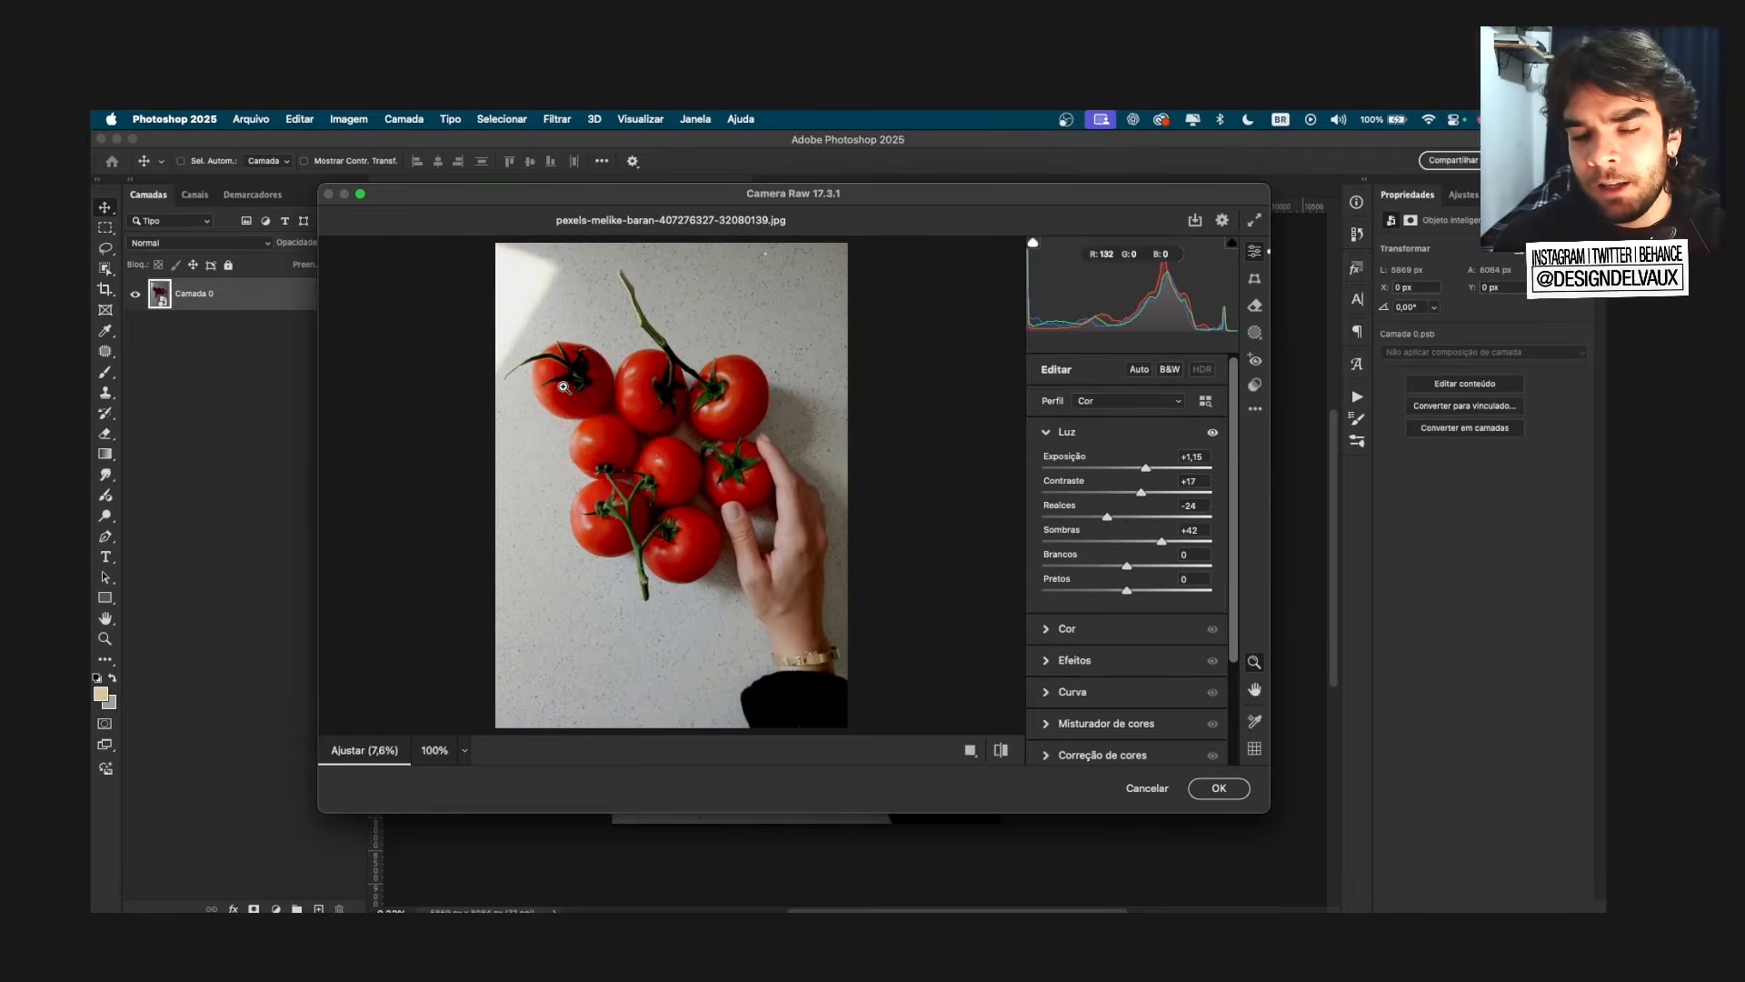
mouse_move(1162, 542)
mouse_down()
mouse_move(1196, 544)
mouse_move(1169, 544)
mouse_up()
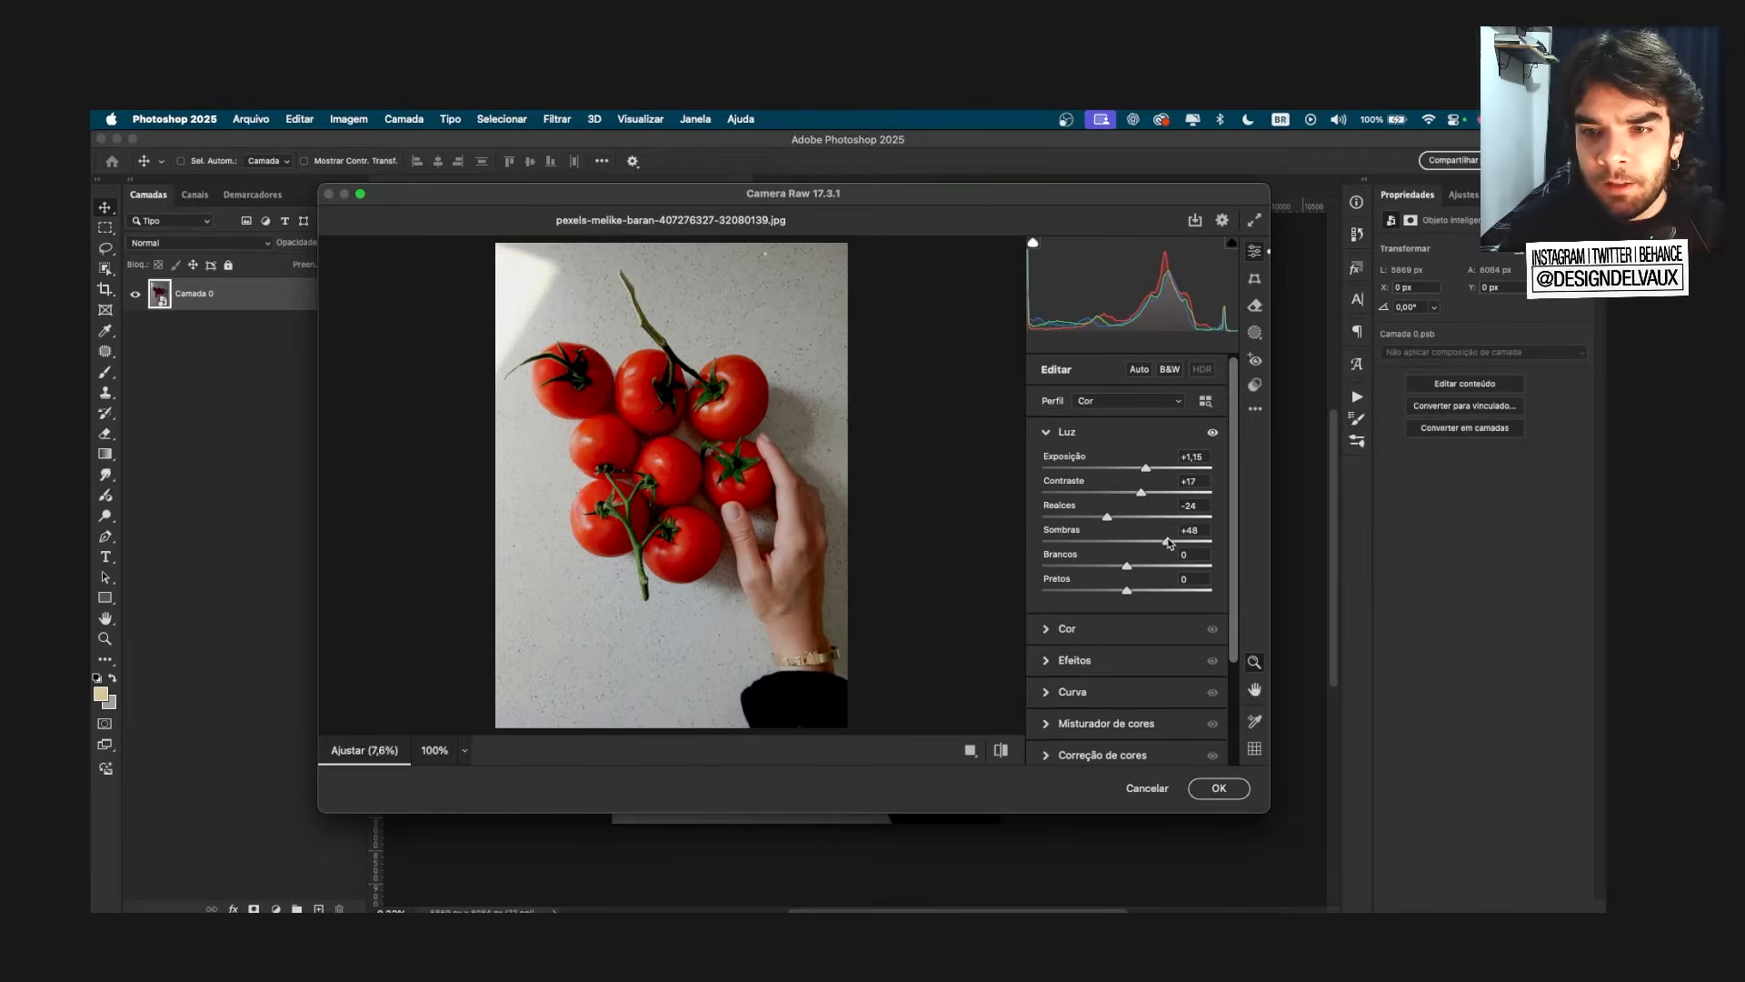
click(1001, 750)
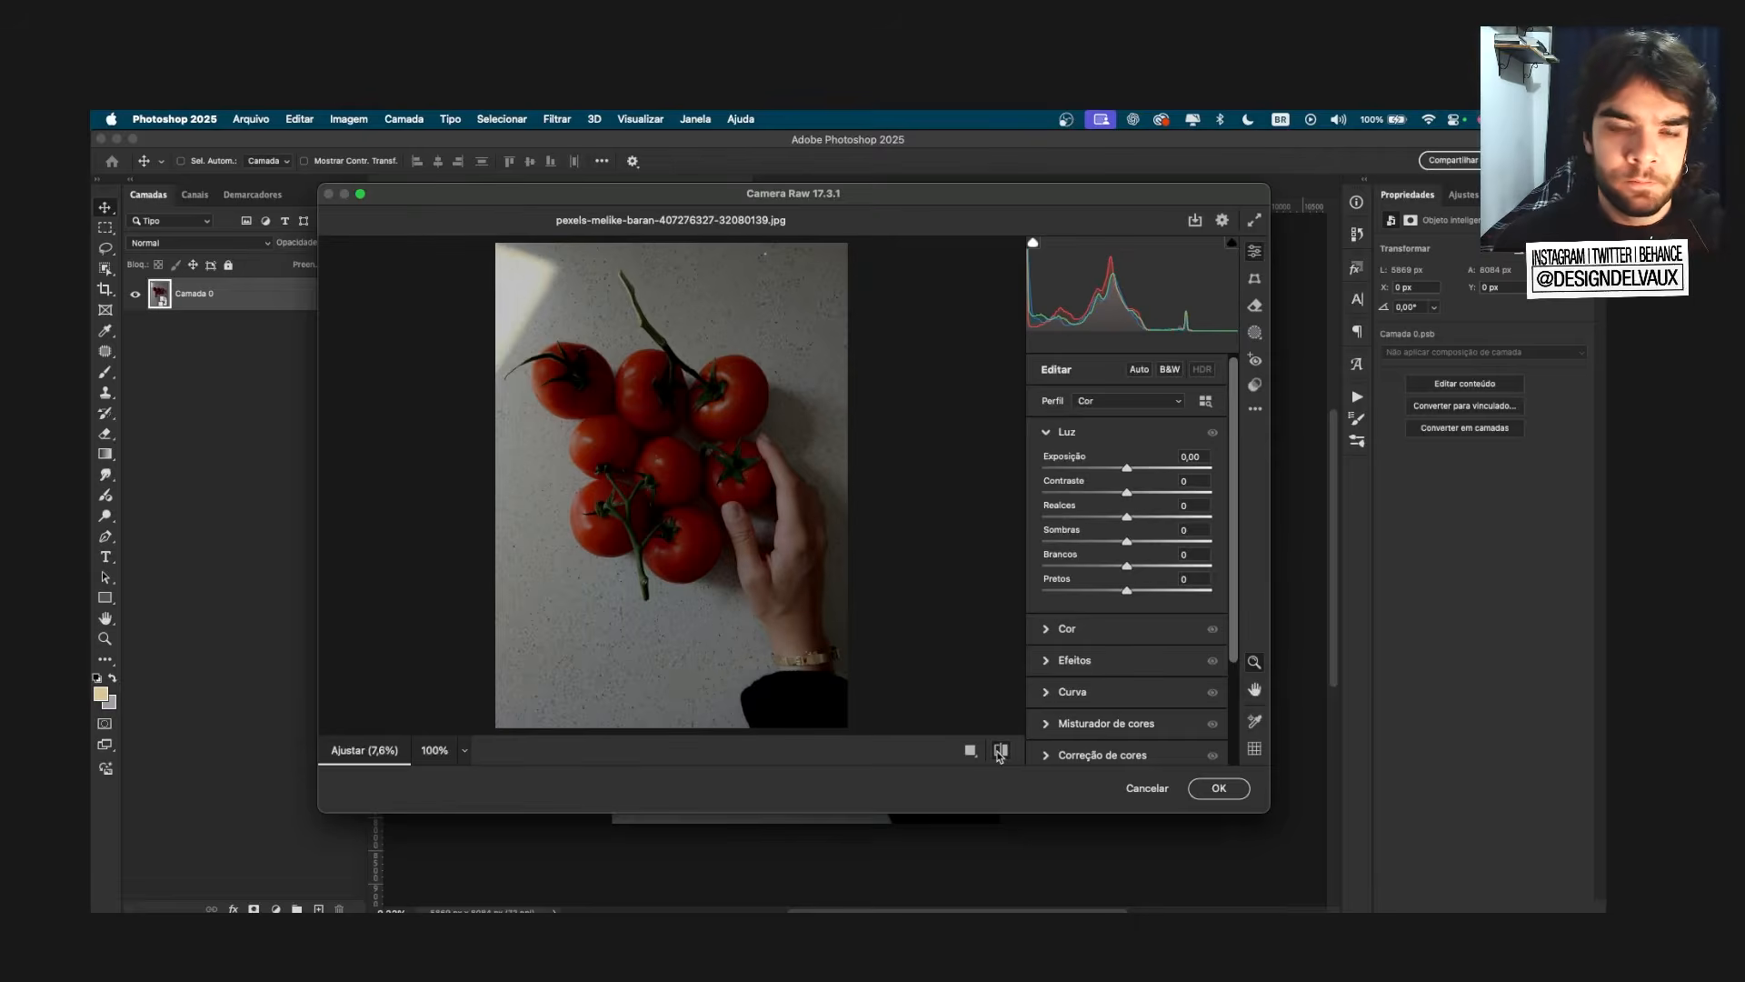
click(1001, 750)
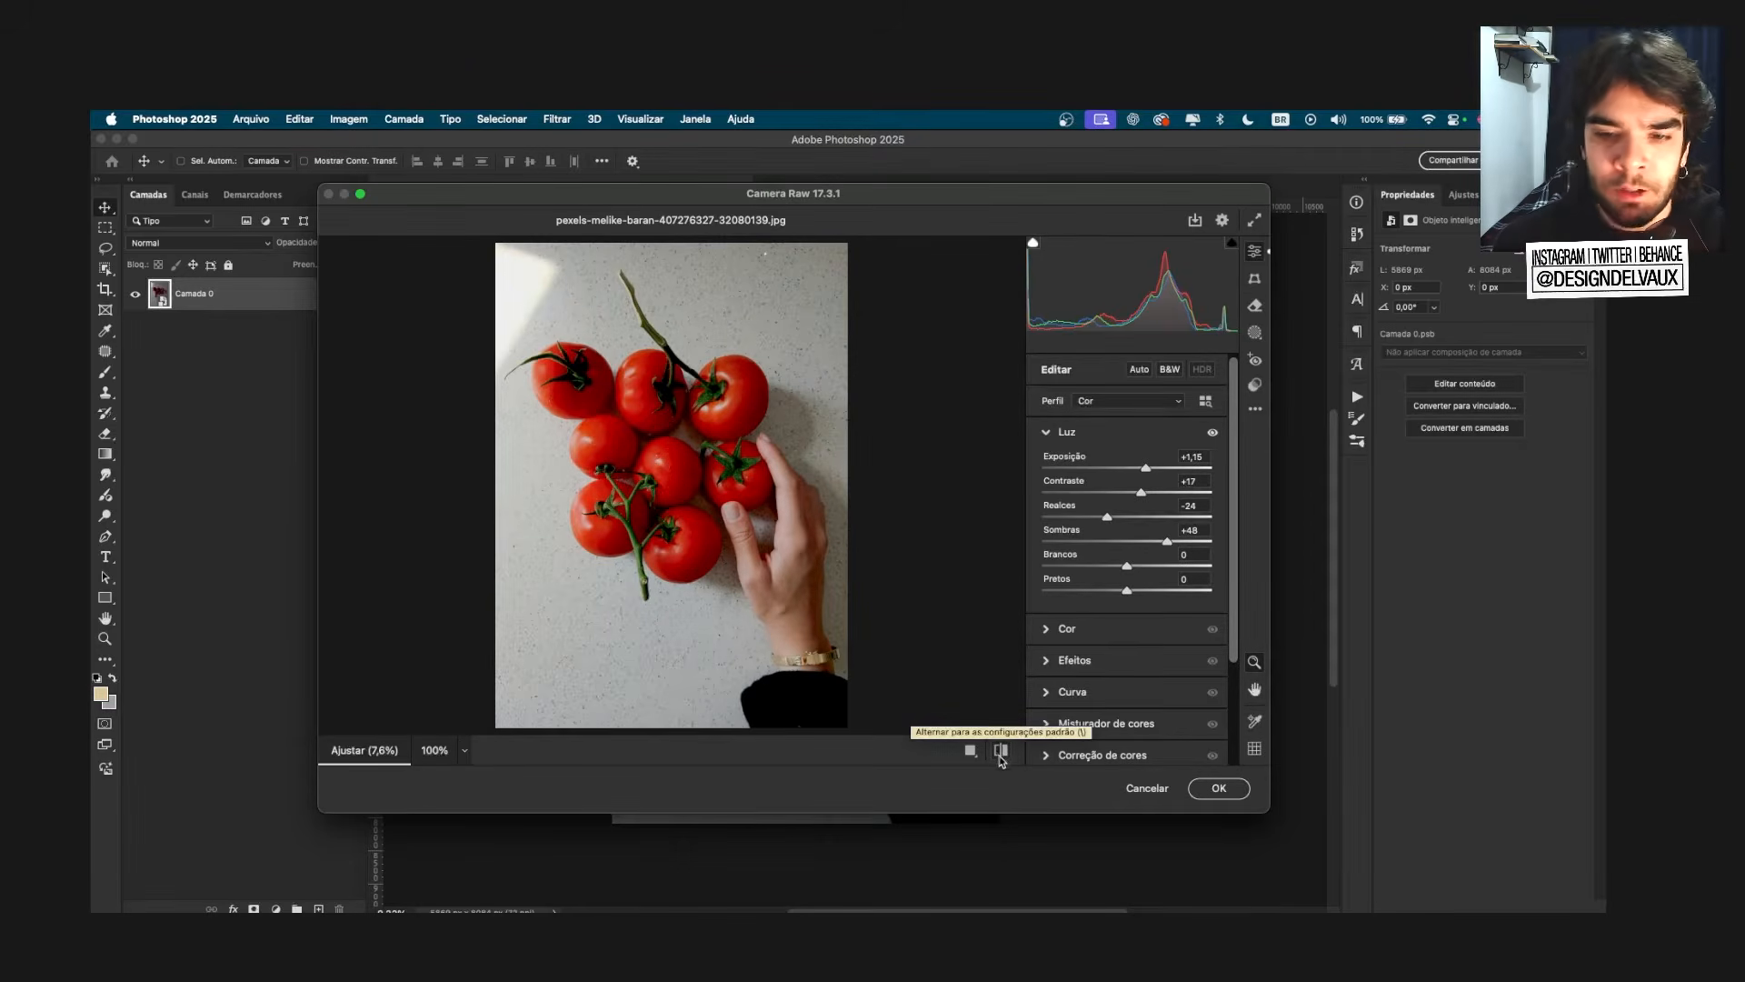
click(1001, 752)
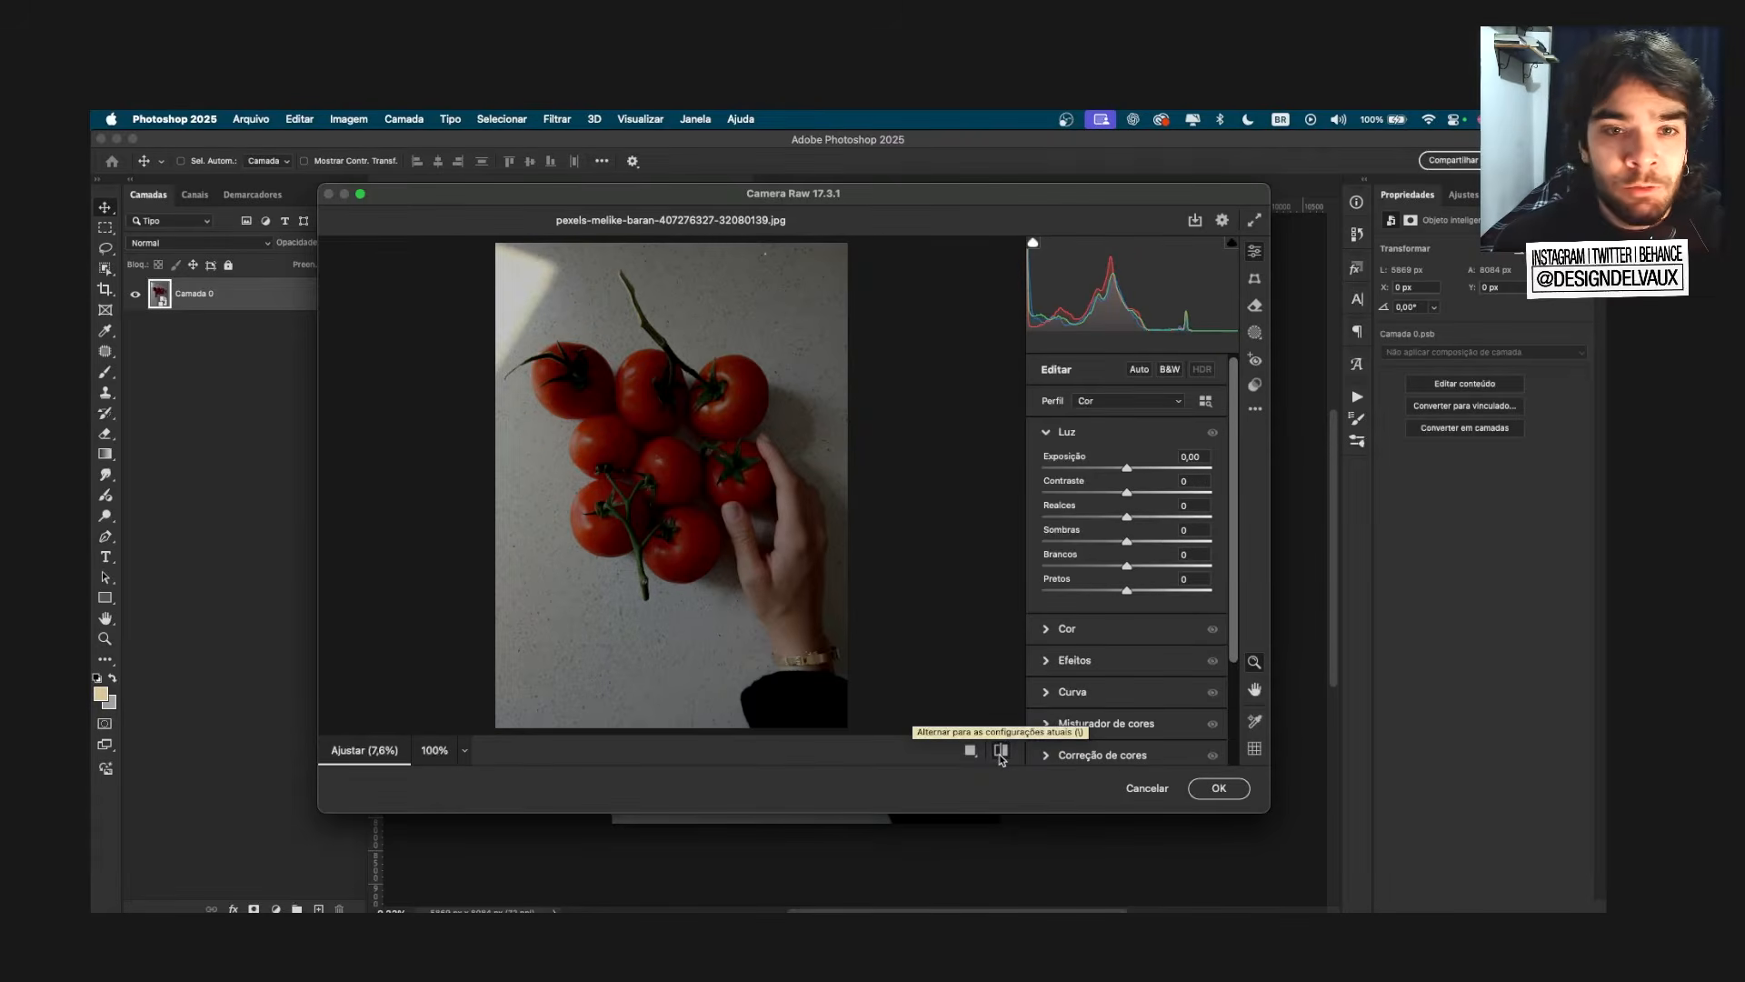
click(1001, 751)
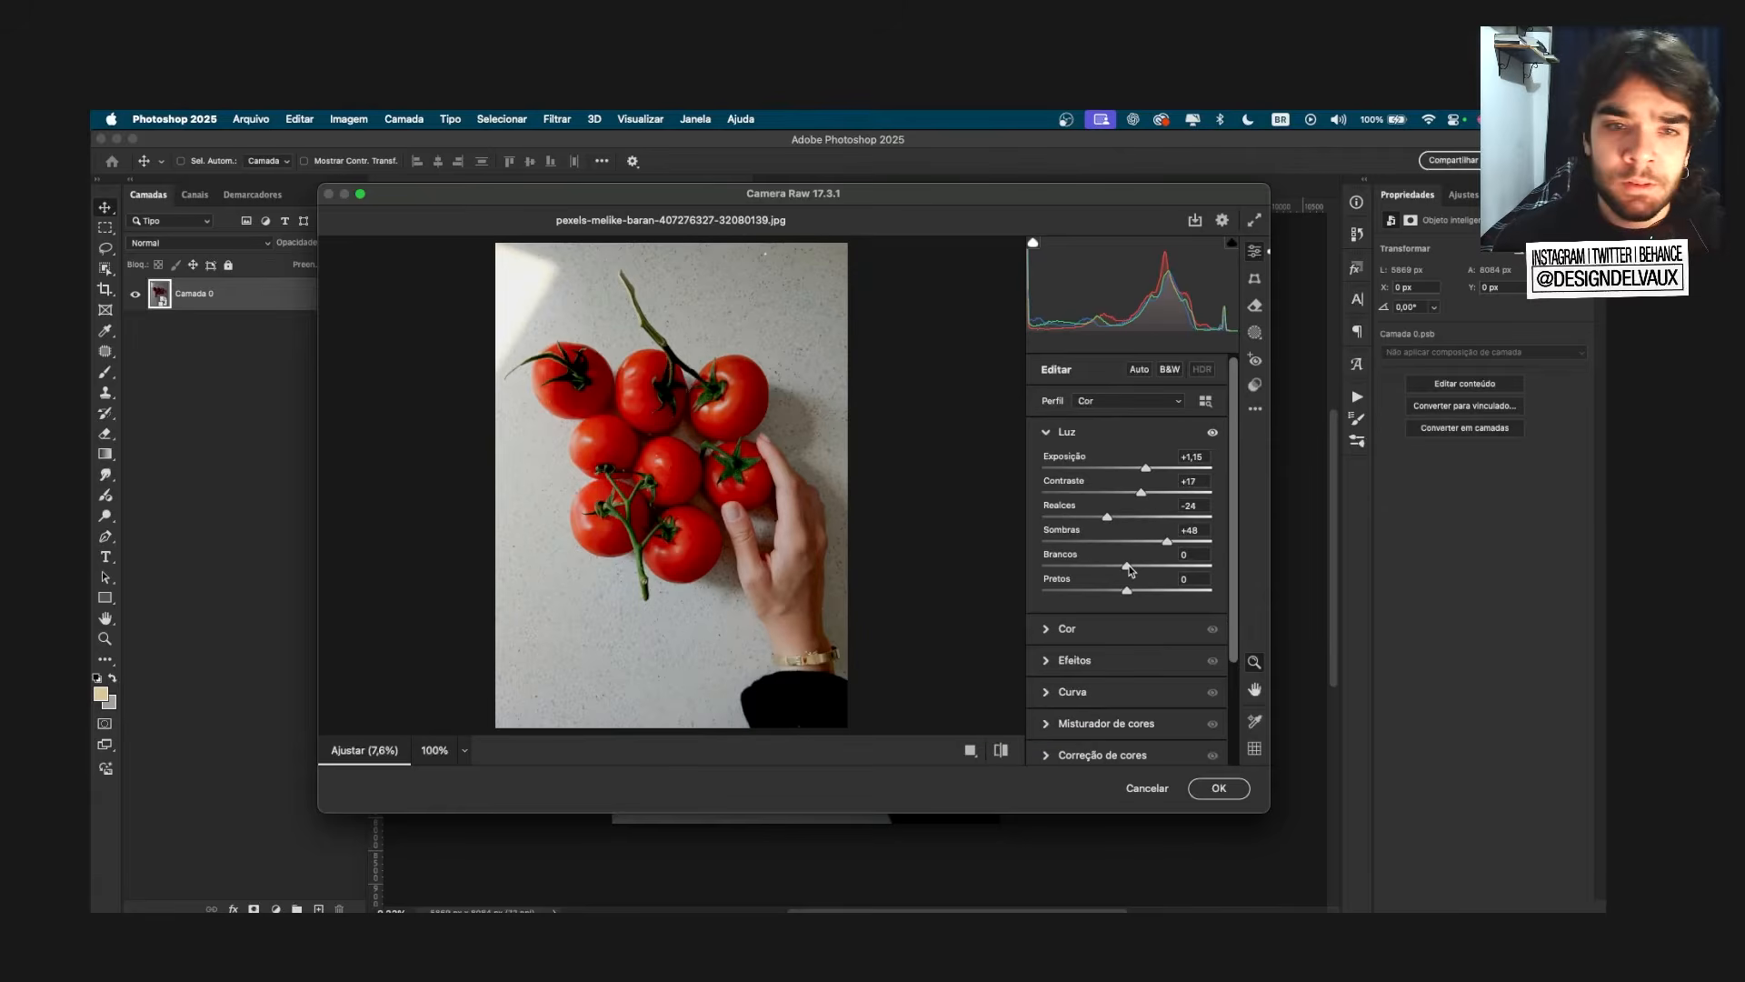
Step: Try extreme values for the whites and the blacks, resetting both to 0
drag(1127, 569, 1209, 565)
double_click(1210, 565)
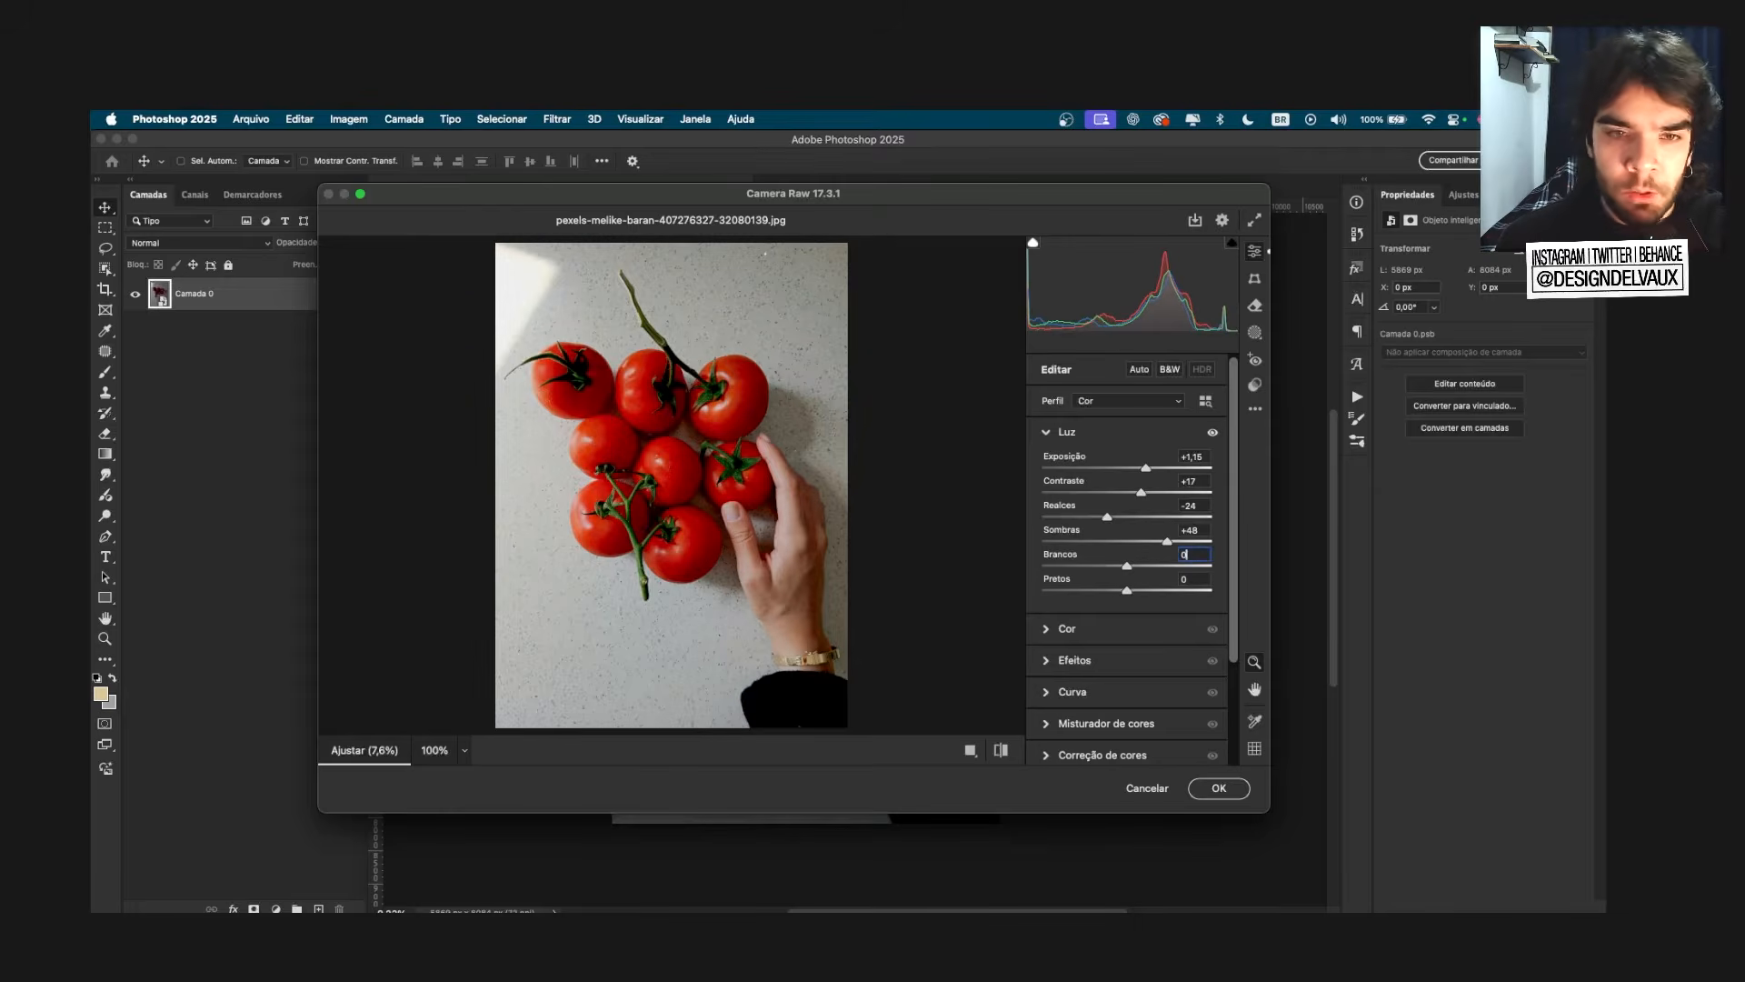
drag(1132, 593, 1222, 600)
double_click(1050, 592)
click(1200, 580)
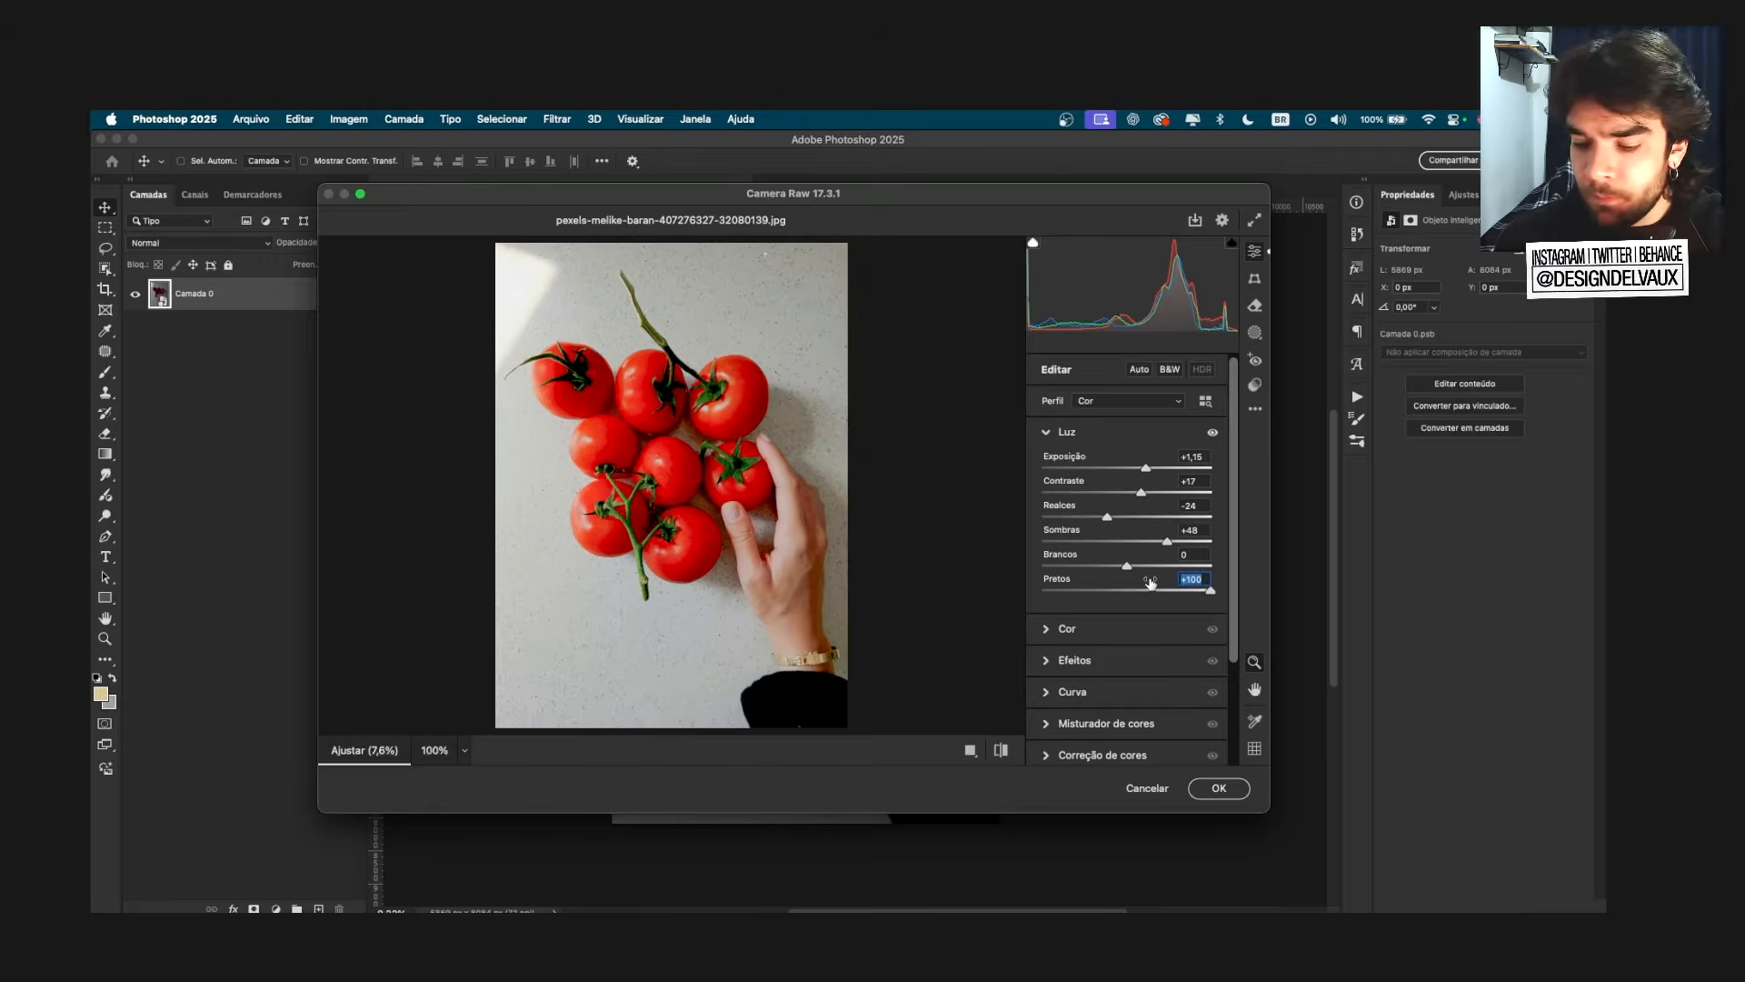
text(0)
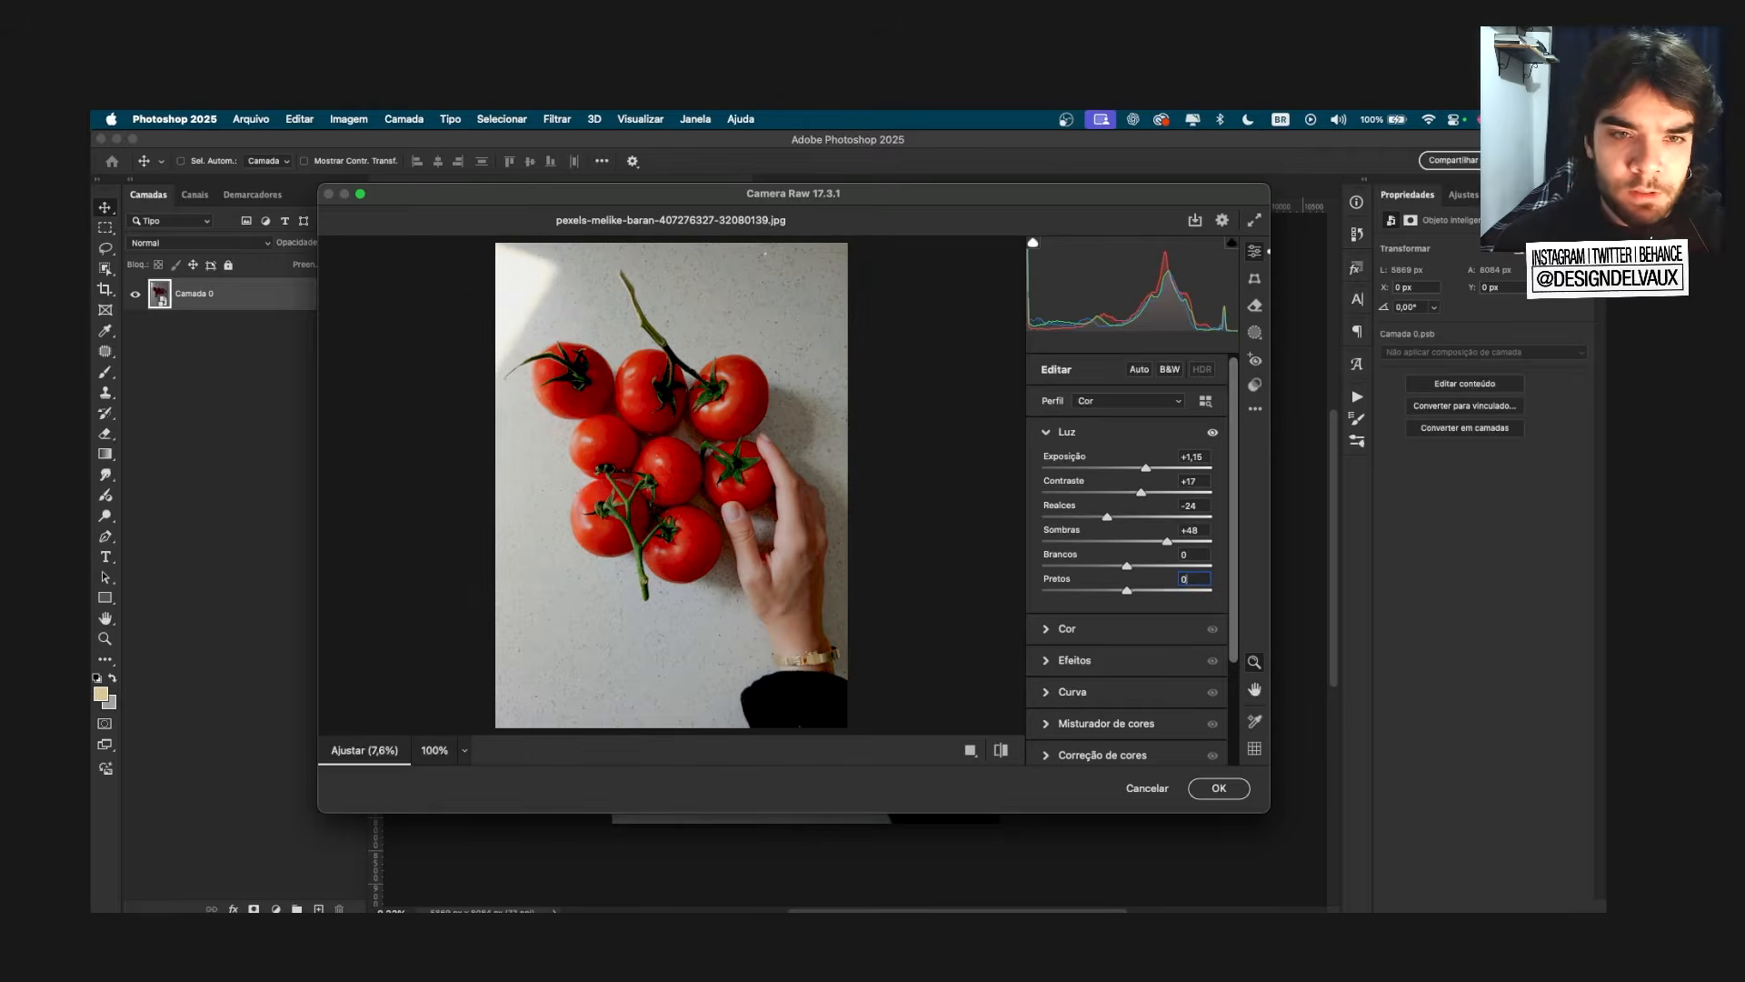
Step: Collapse the light settings and expand the color settings
click(1048, 434)
click(1053, 466)
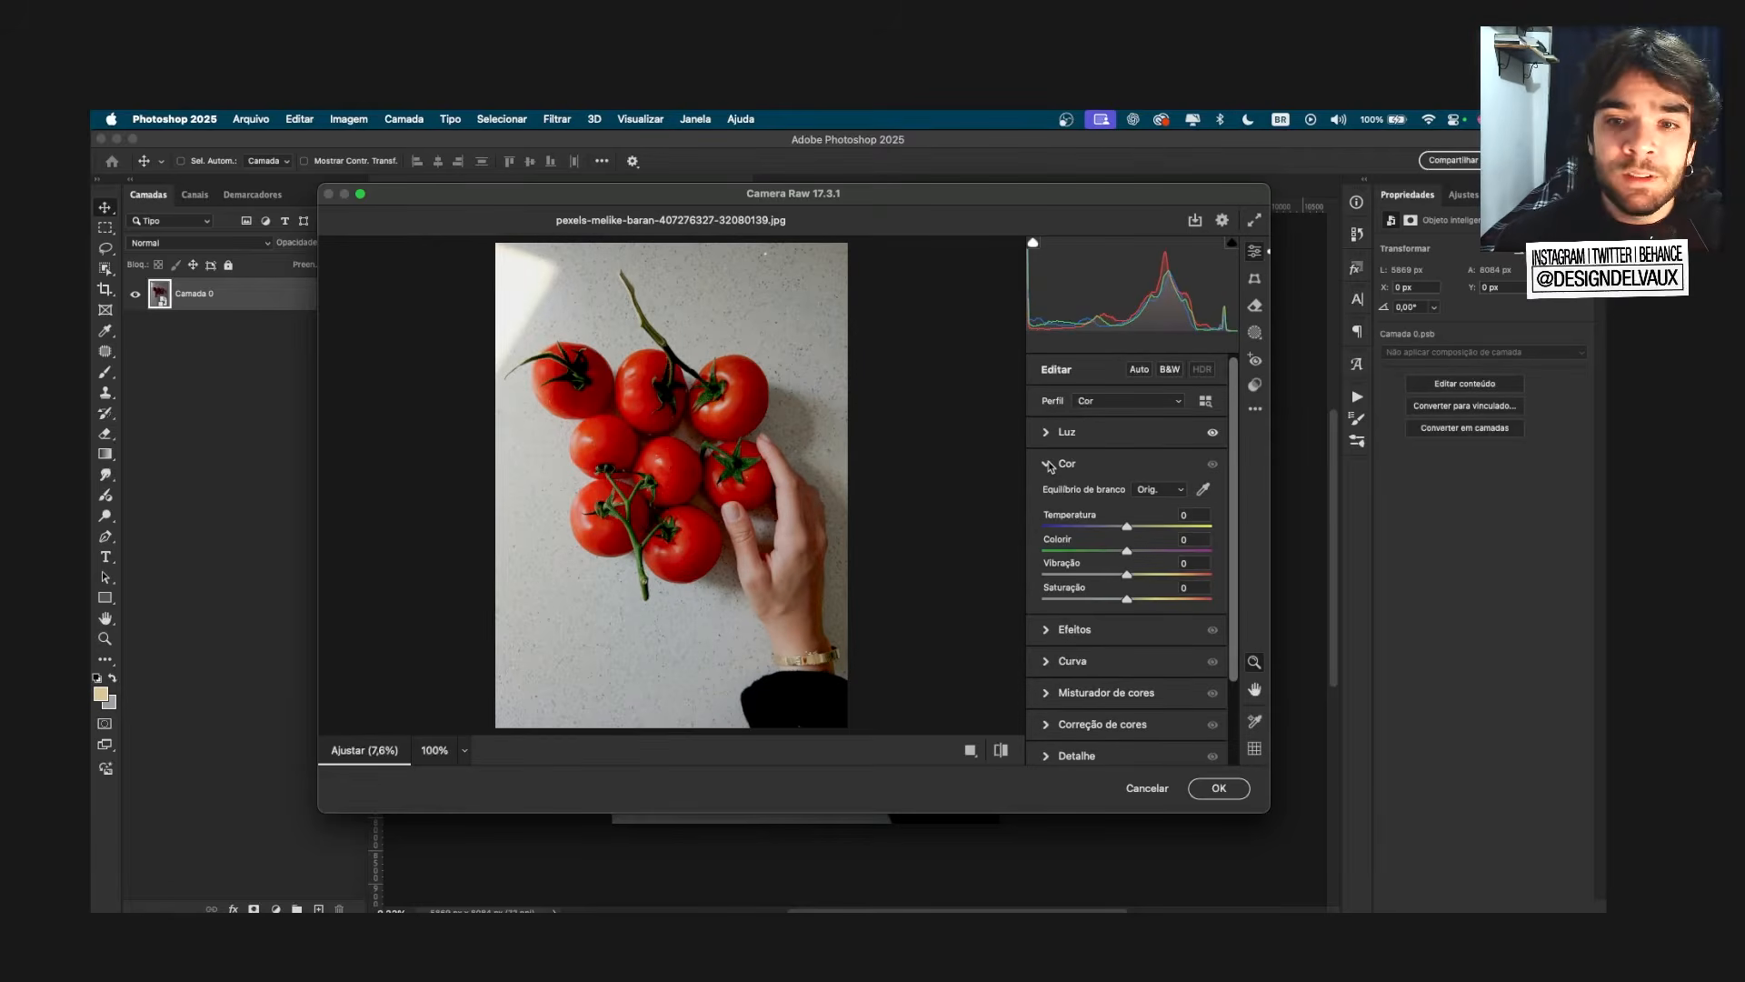
scroll(1232, 428, down, 1)
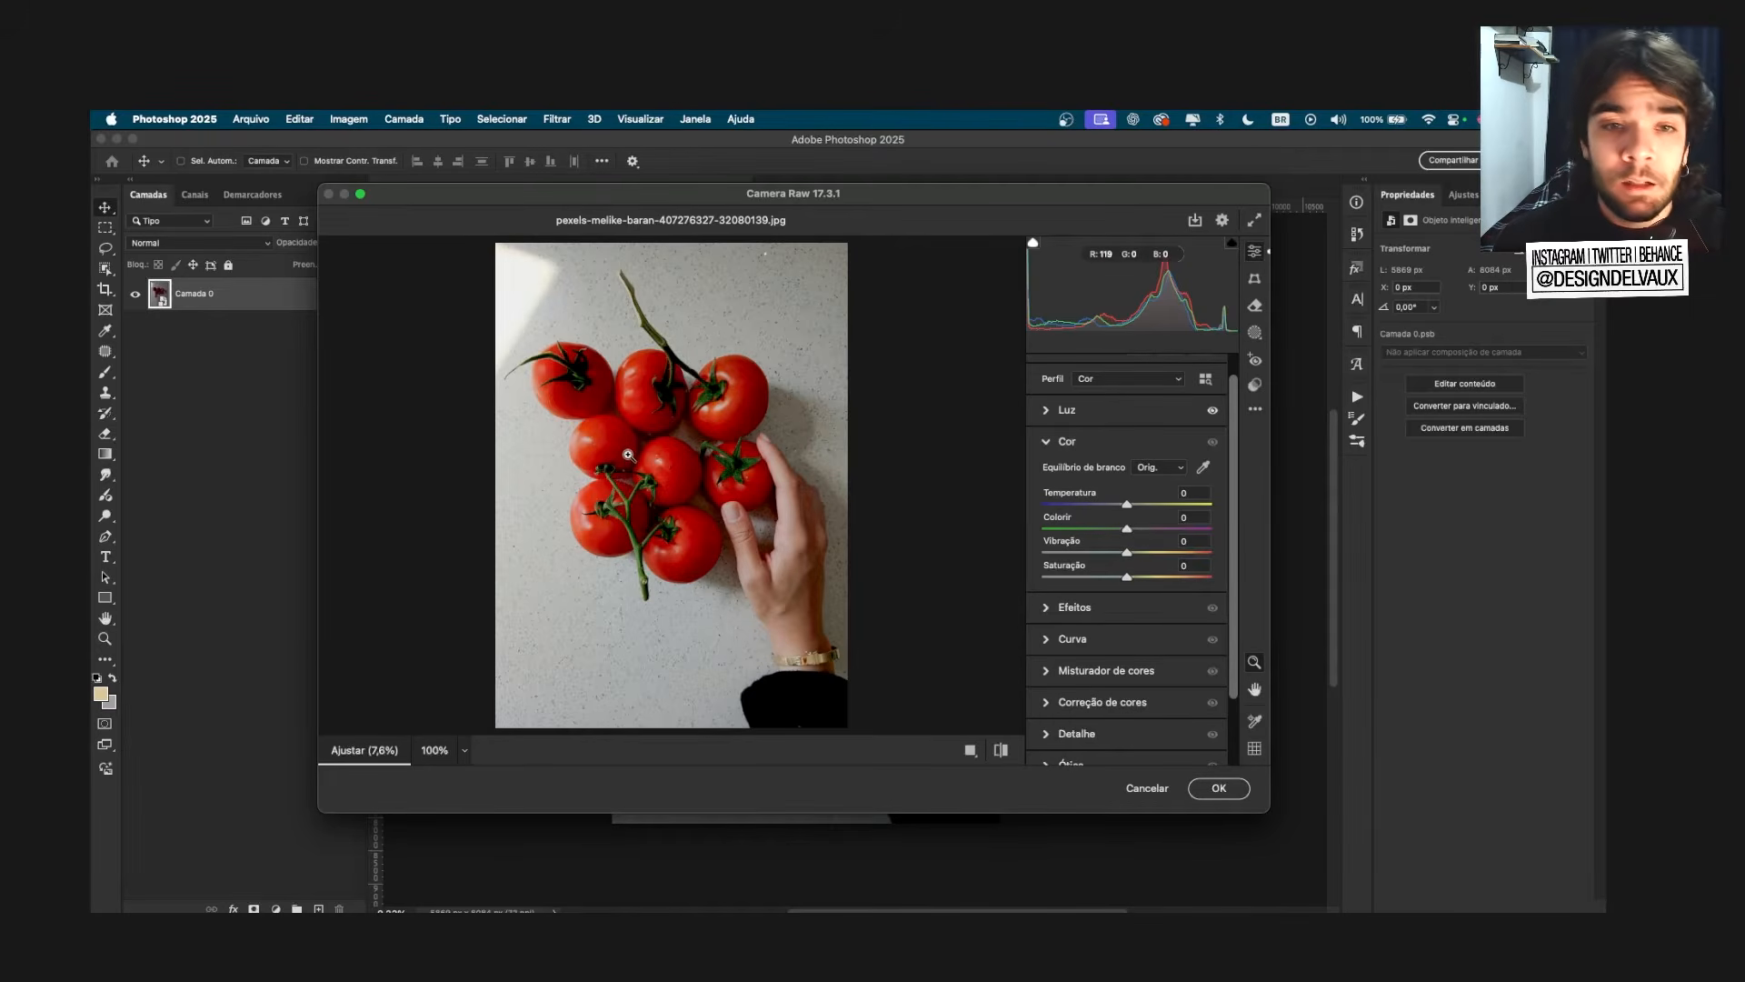
Step: Try a temperature of +5 and a tint of -3, resetting both to 0
drag(1127, 506, 1127, 507)
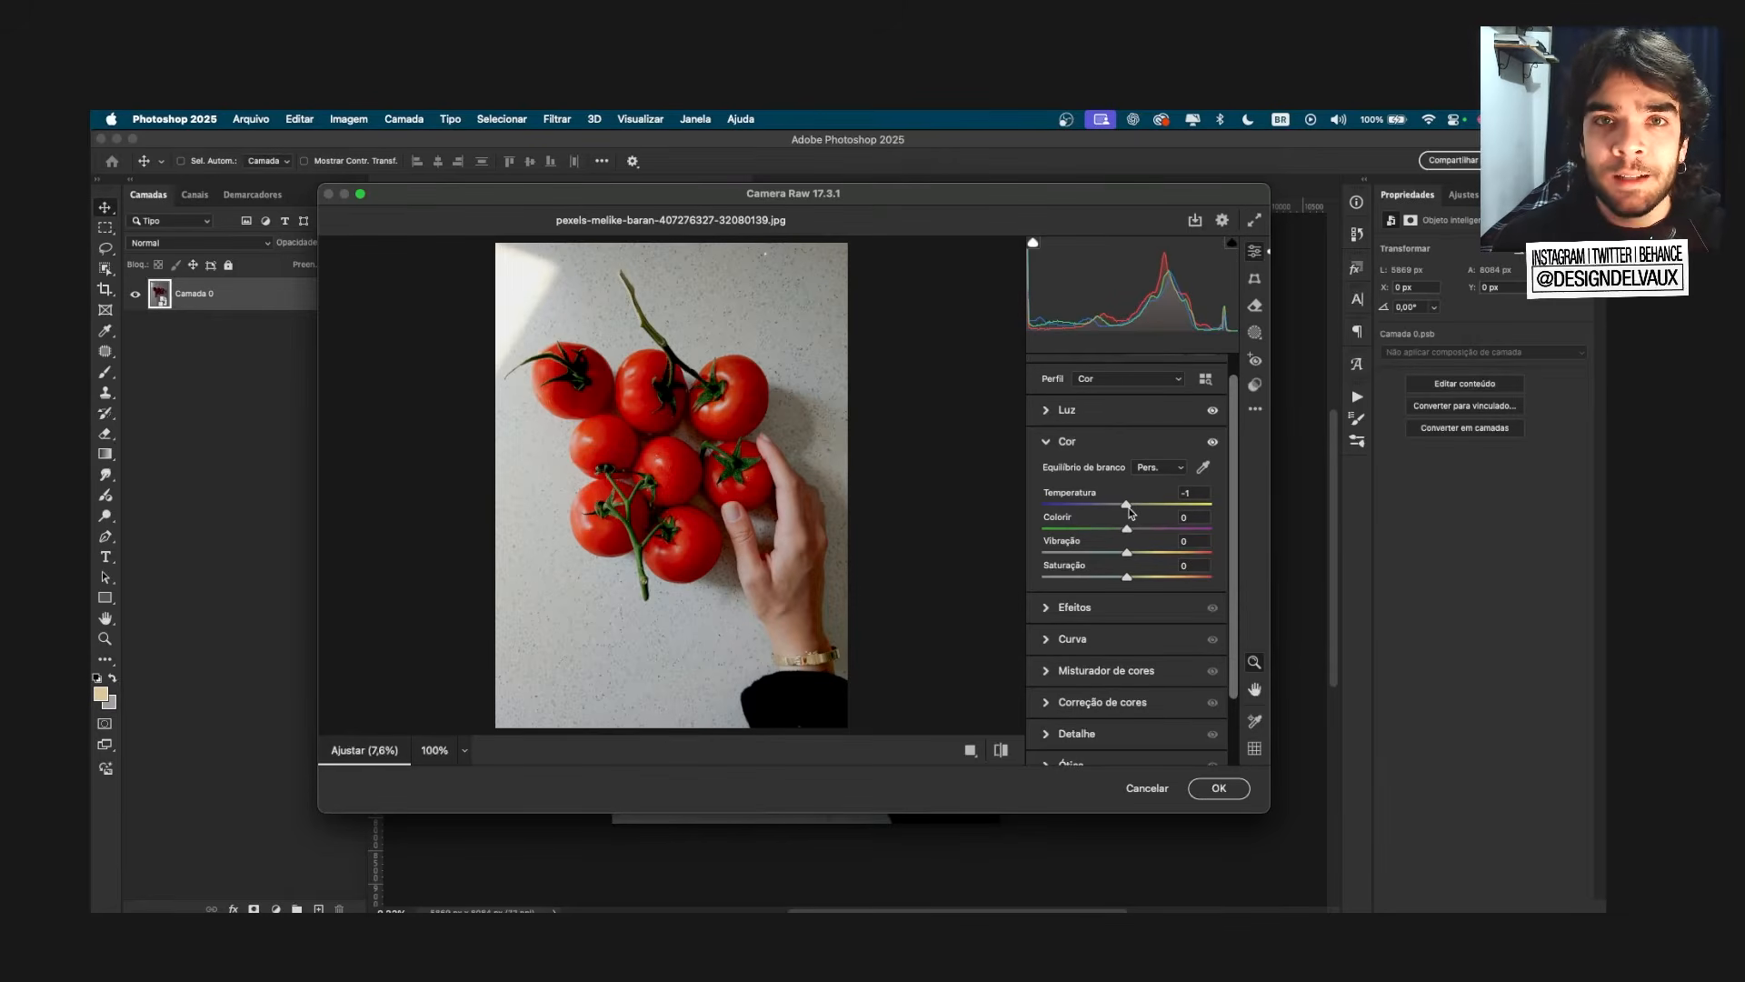
mouse_move(1130, 512)
mouse_down()
mouse_move(1038, 516)
mouse_move(1149, 512)
mouse_move(1131, 510)
mouse_up()
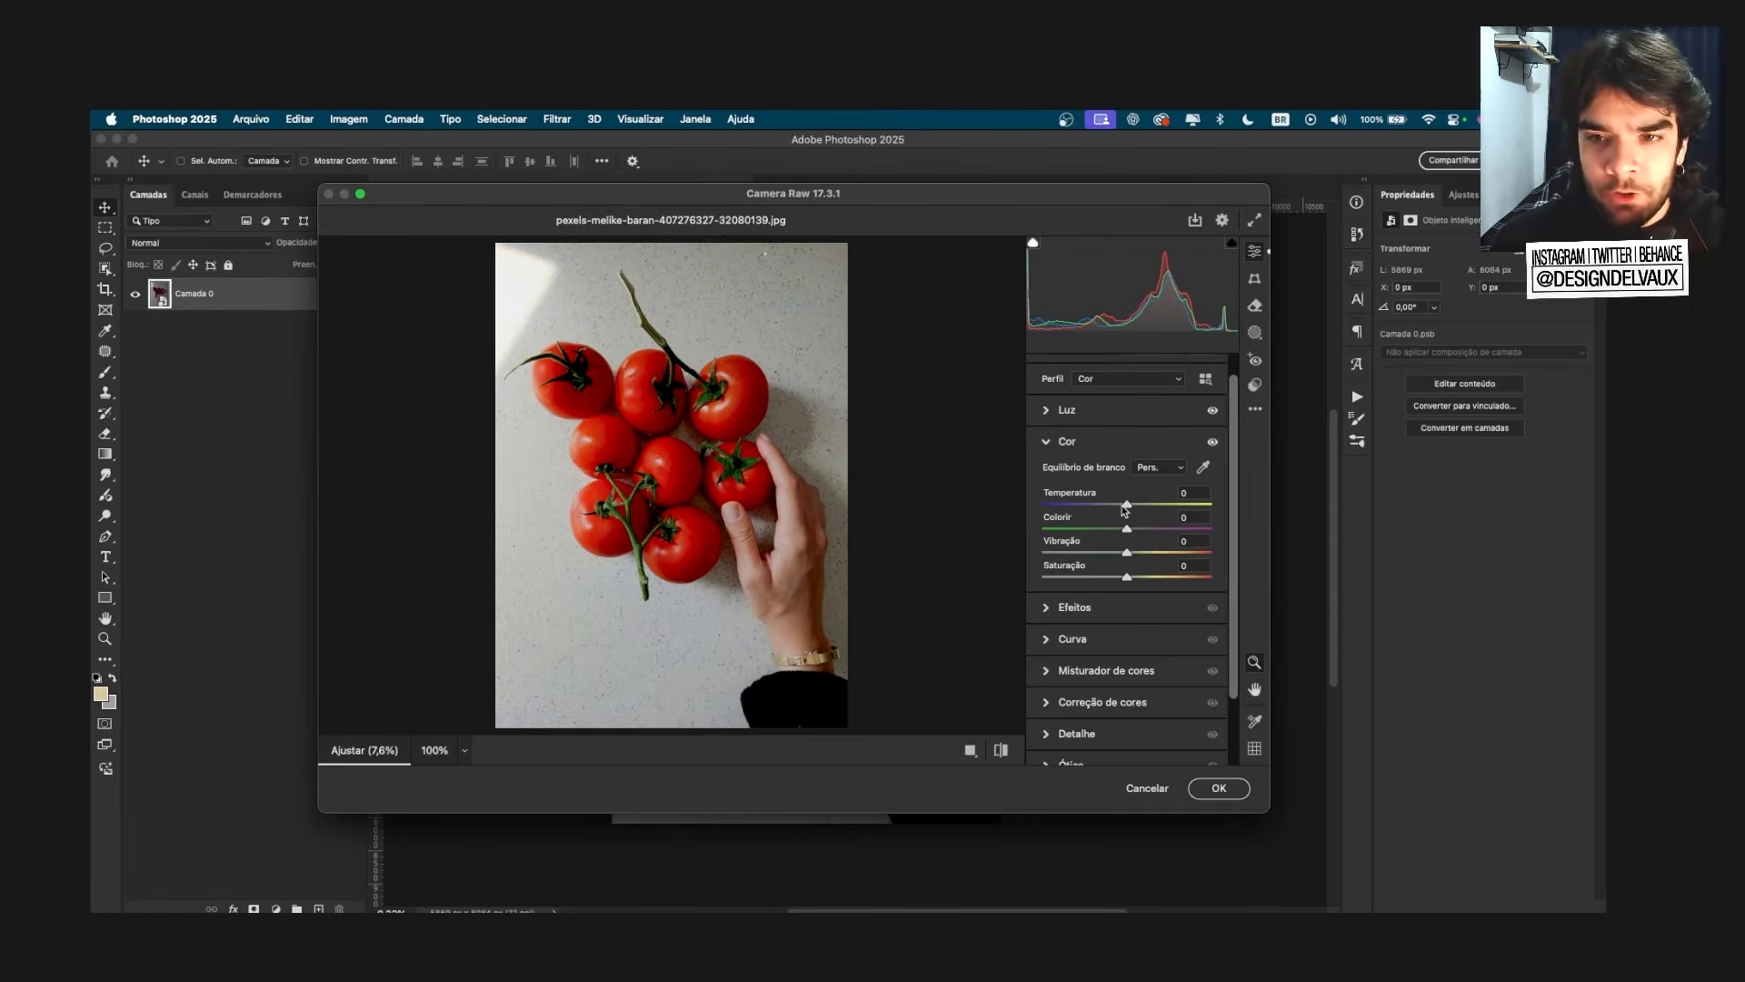
drag(1126, 511, 1131, 511)
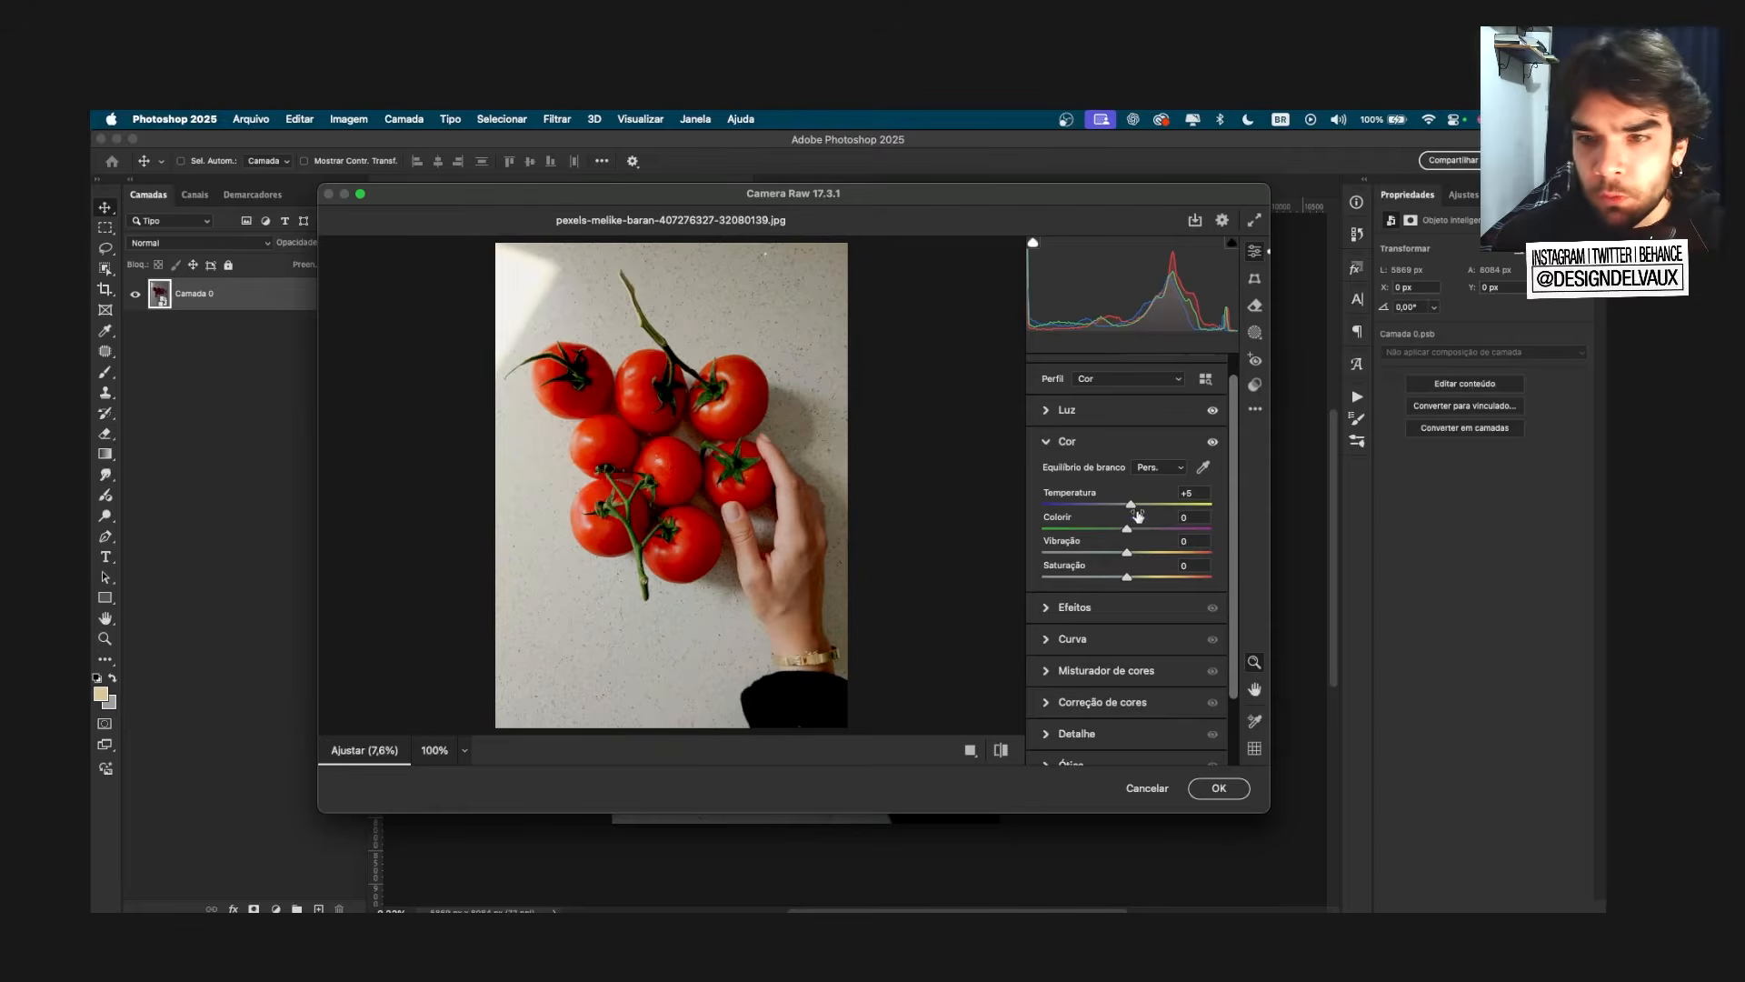
text(0)
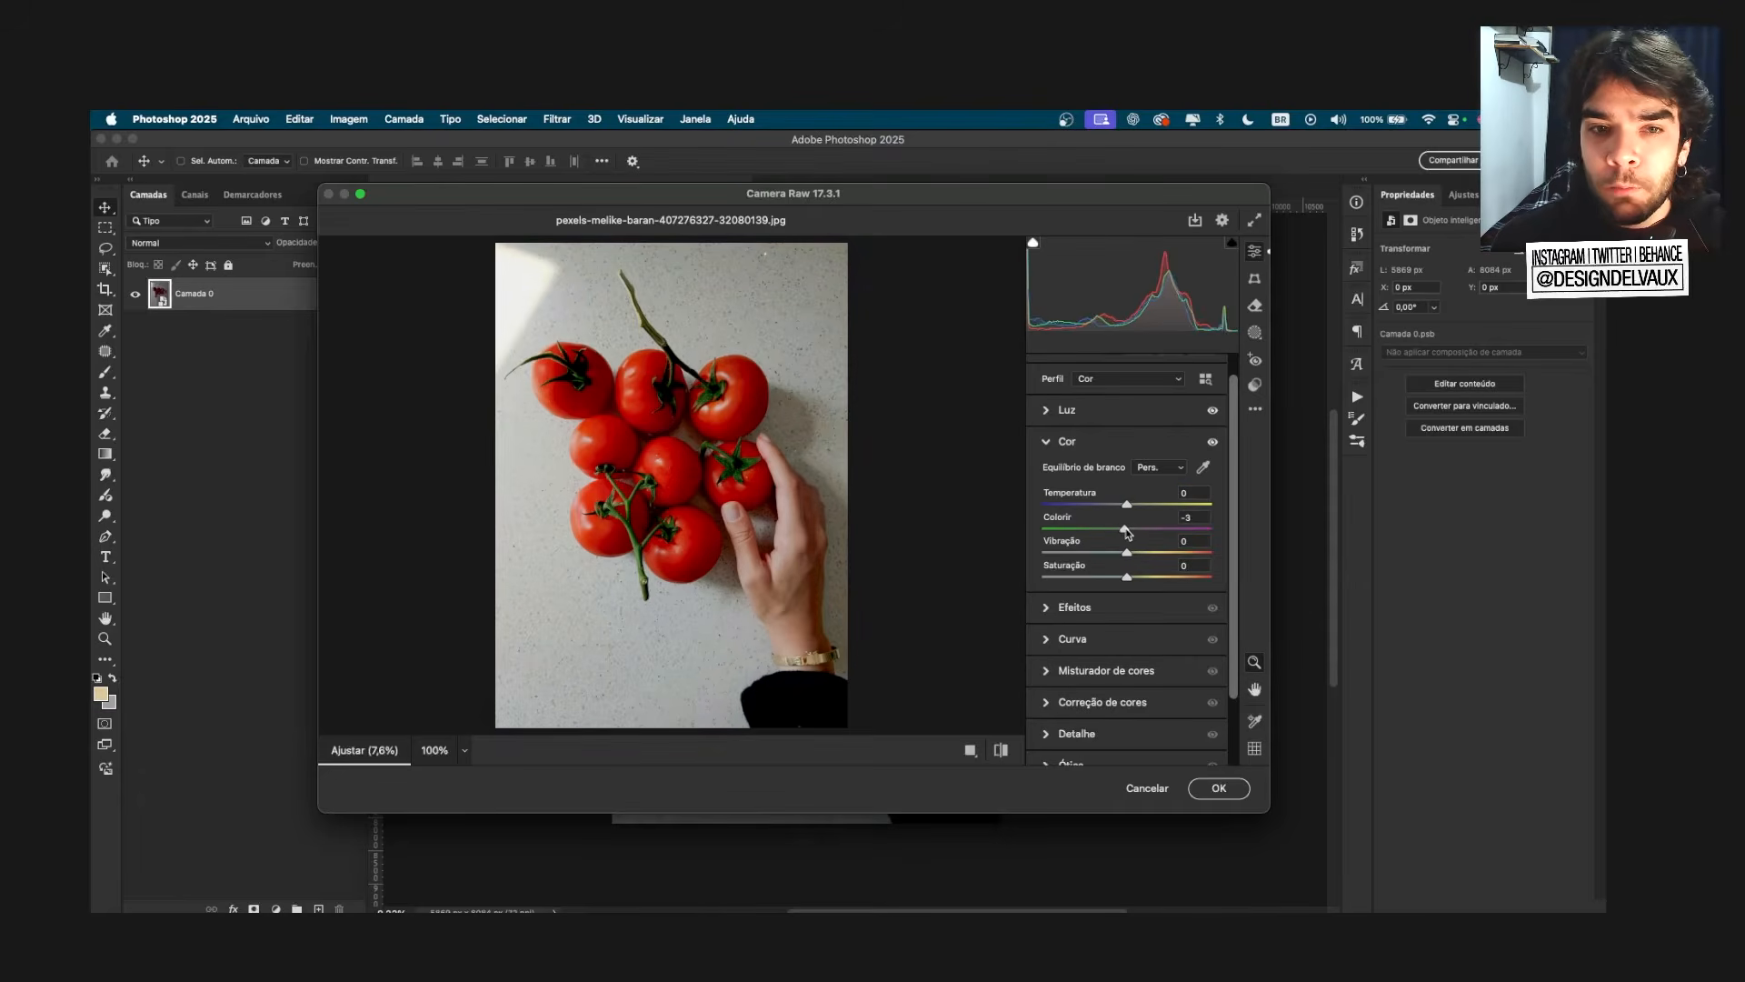
mouse_move(1127, 530)
mouse_down()
mouse_move(1054, 534)
mouse_move(1202, 538)
mouse_move(1130, 532)
mouse_up()
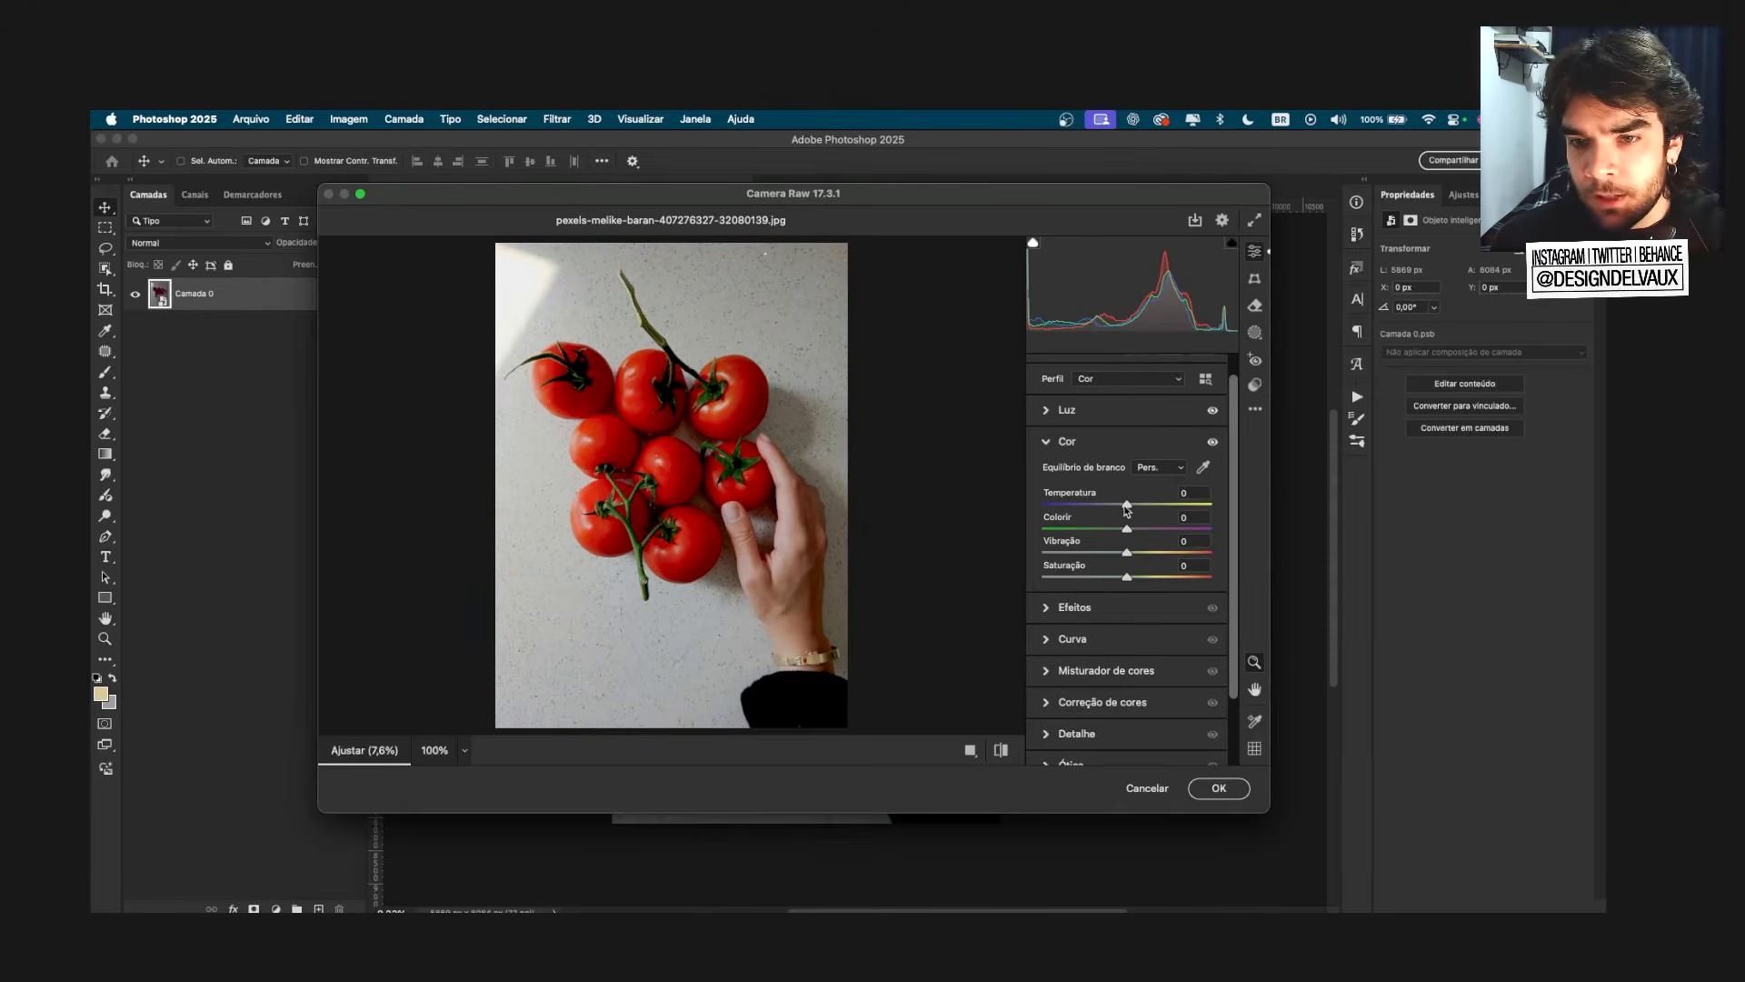
Step: Try a temperature of -24 and a tint of +29, resetting both to 0
drag(1127, 509, 1153, 535)
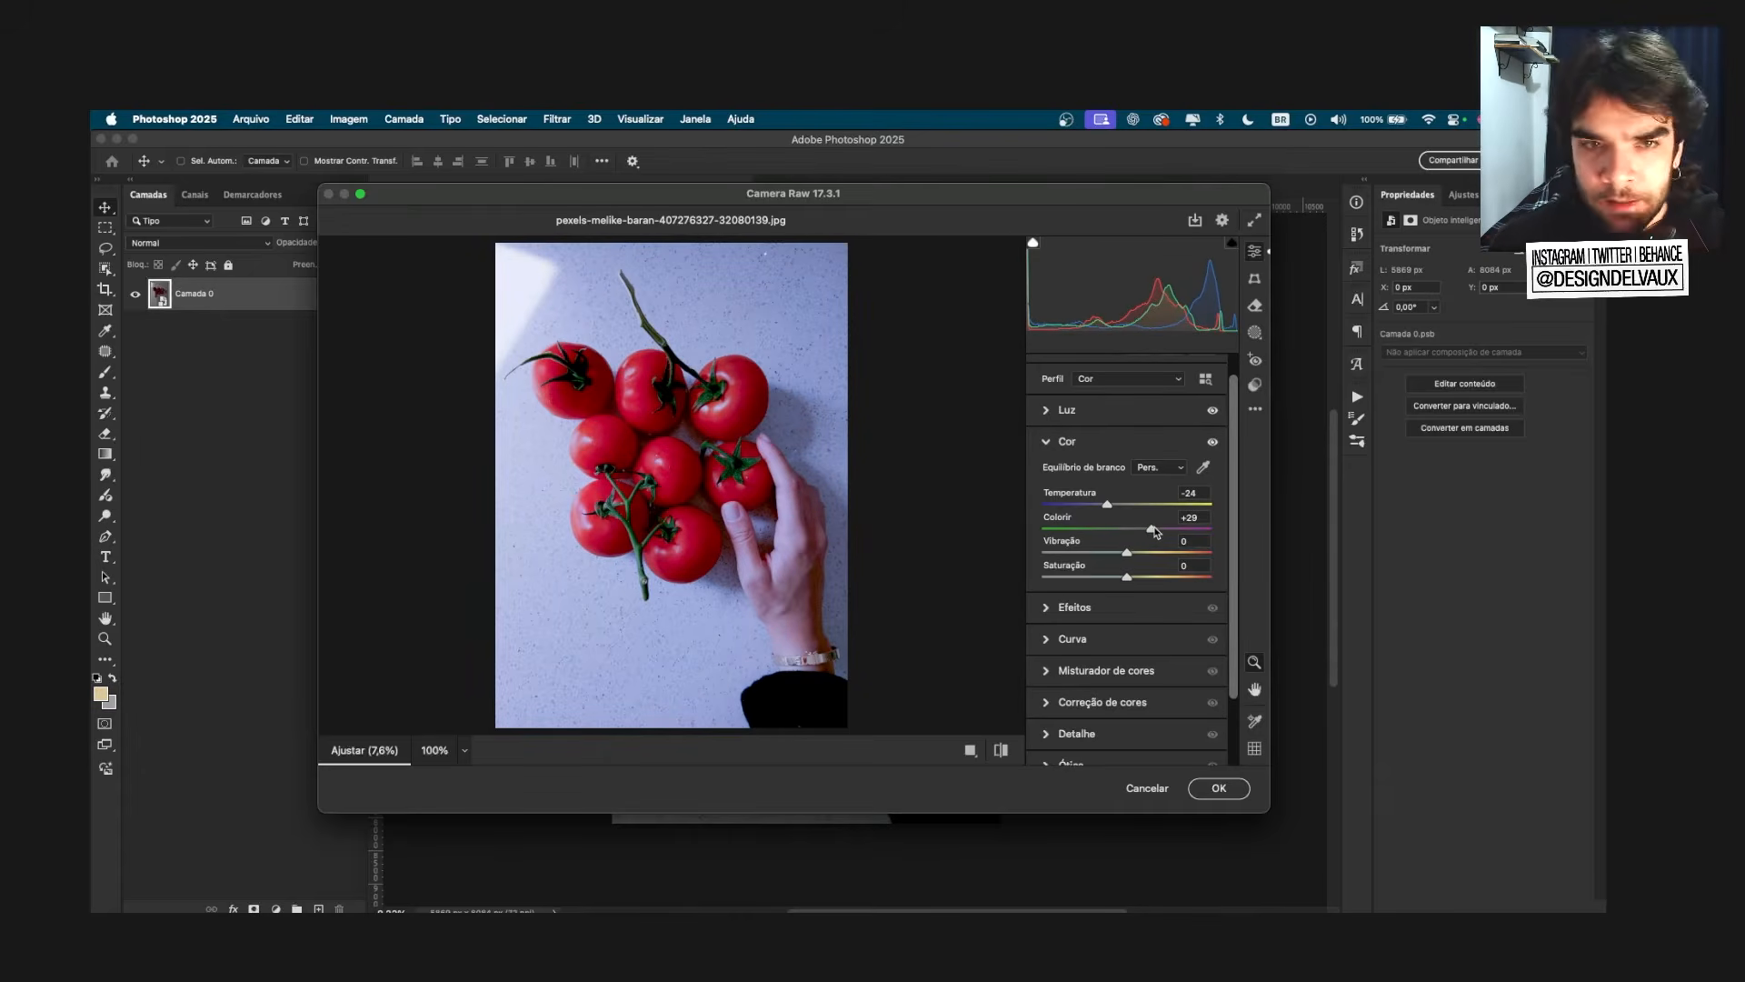
drag(1211, 517, 1183, 495)
text(00)
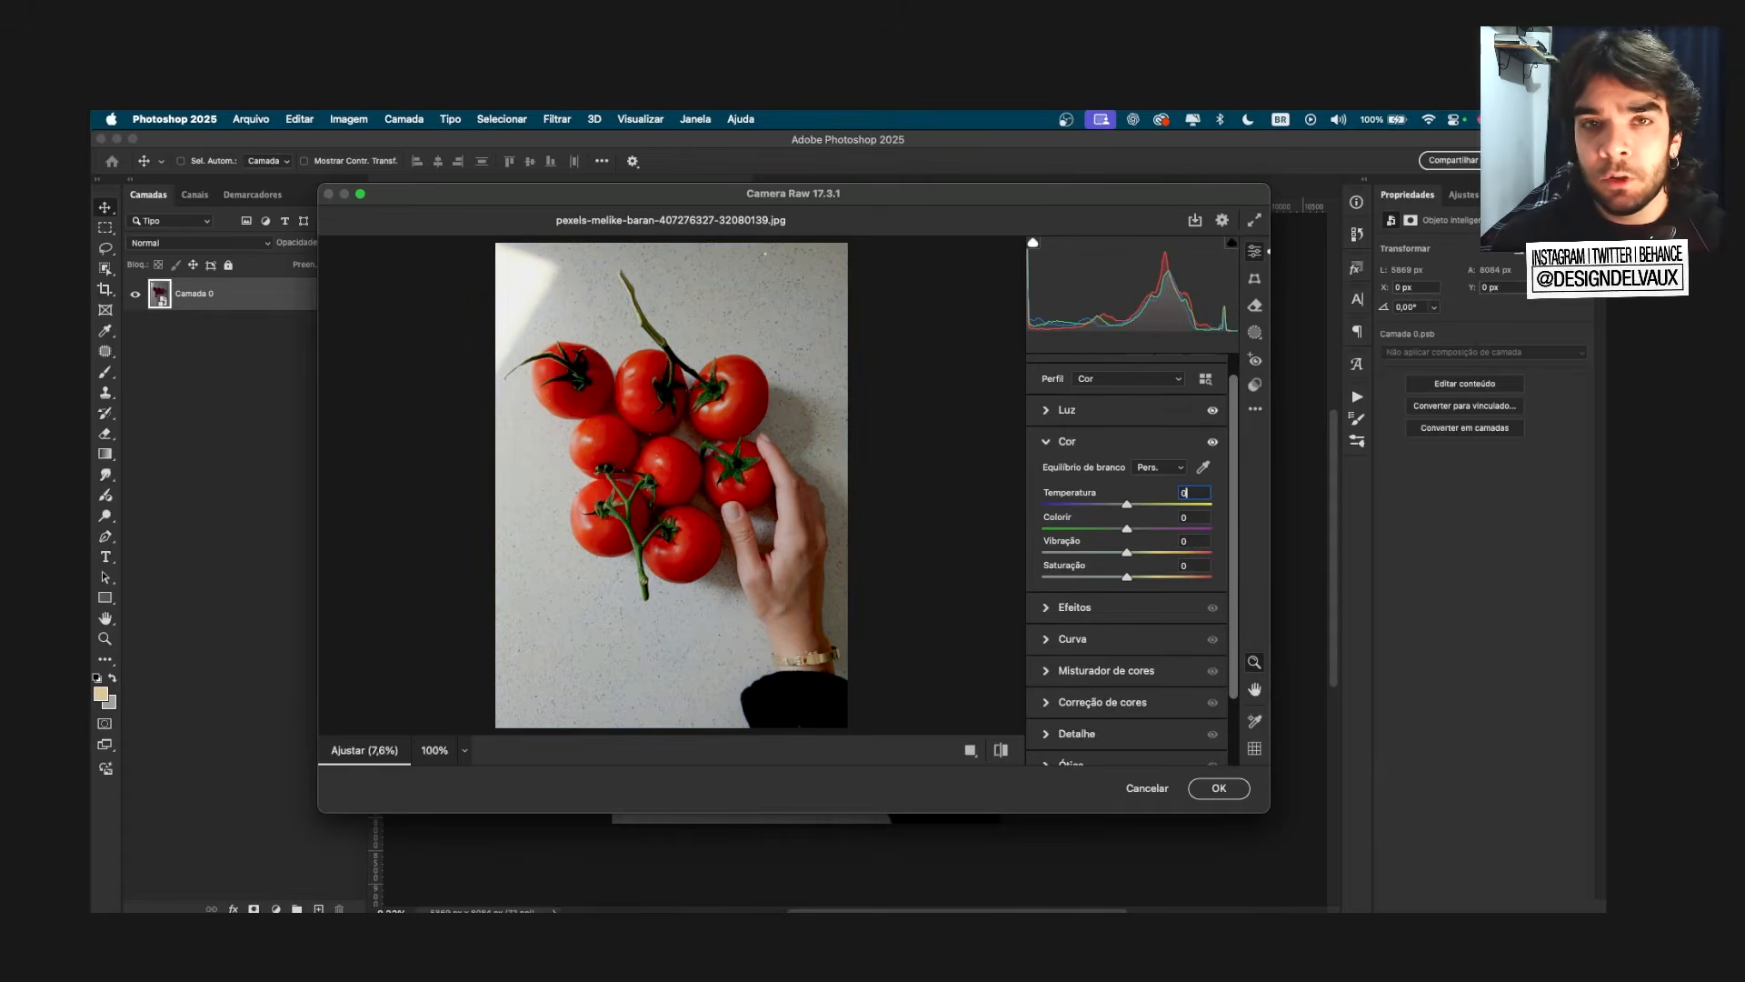
key(Return)
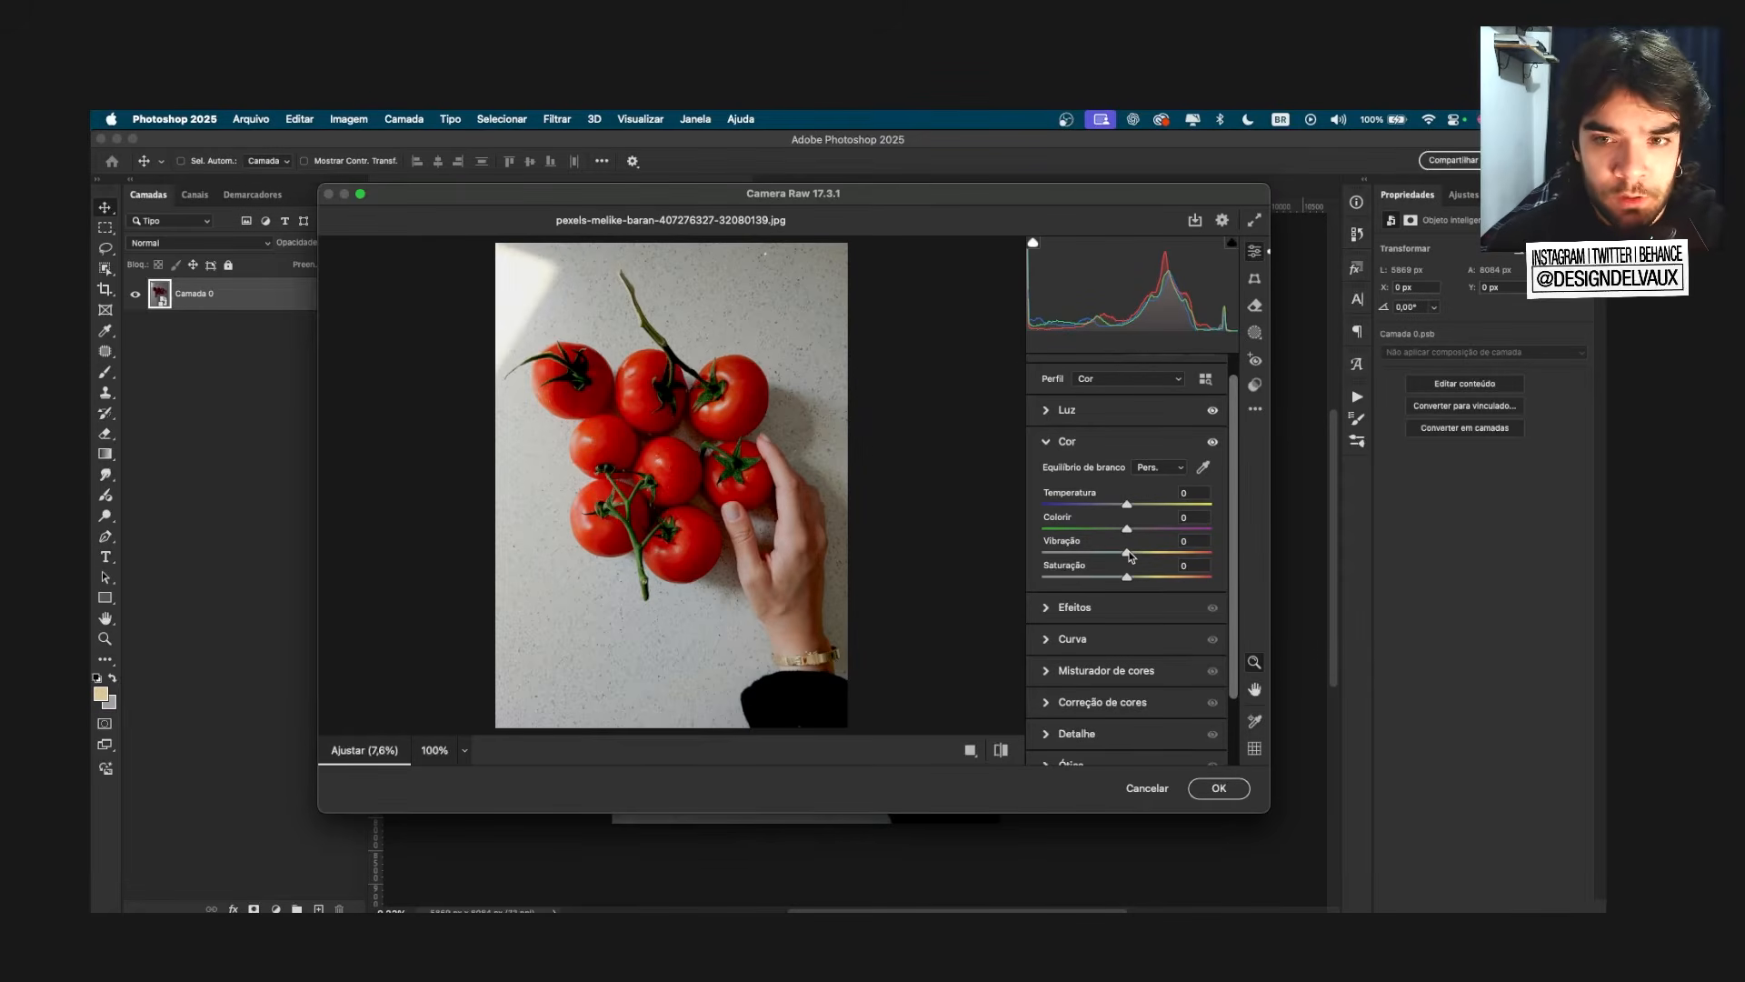
Step: Try a vibrance of +100, -100 and -33 on the photo, resetting it to 0
drag(1130, 556, 1211, 554)
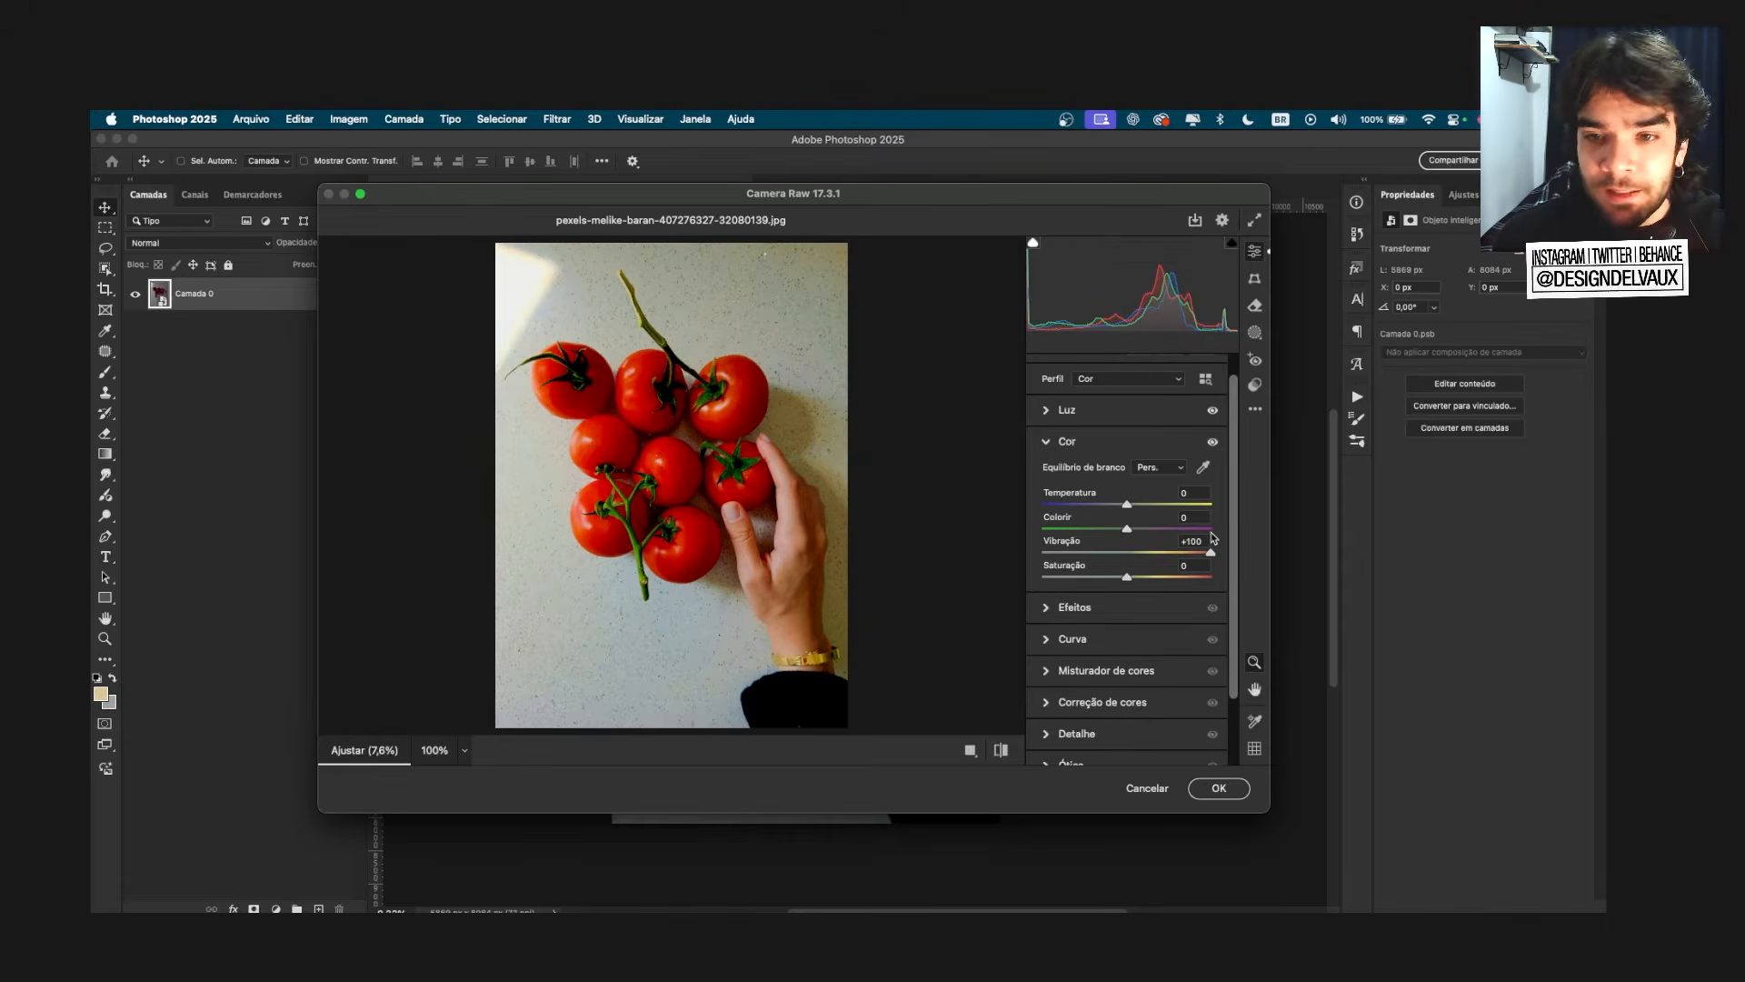
mouse_move(1211, 552)
mouse_down()
mouse_move(1127, 558)
mouse_move(1230, 555)
mouse_up()
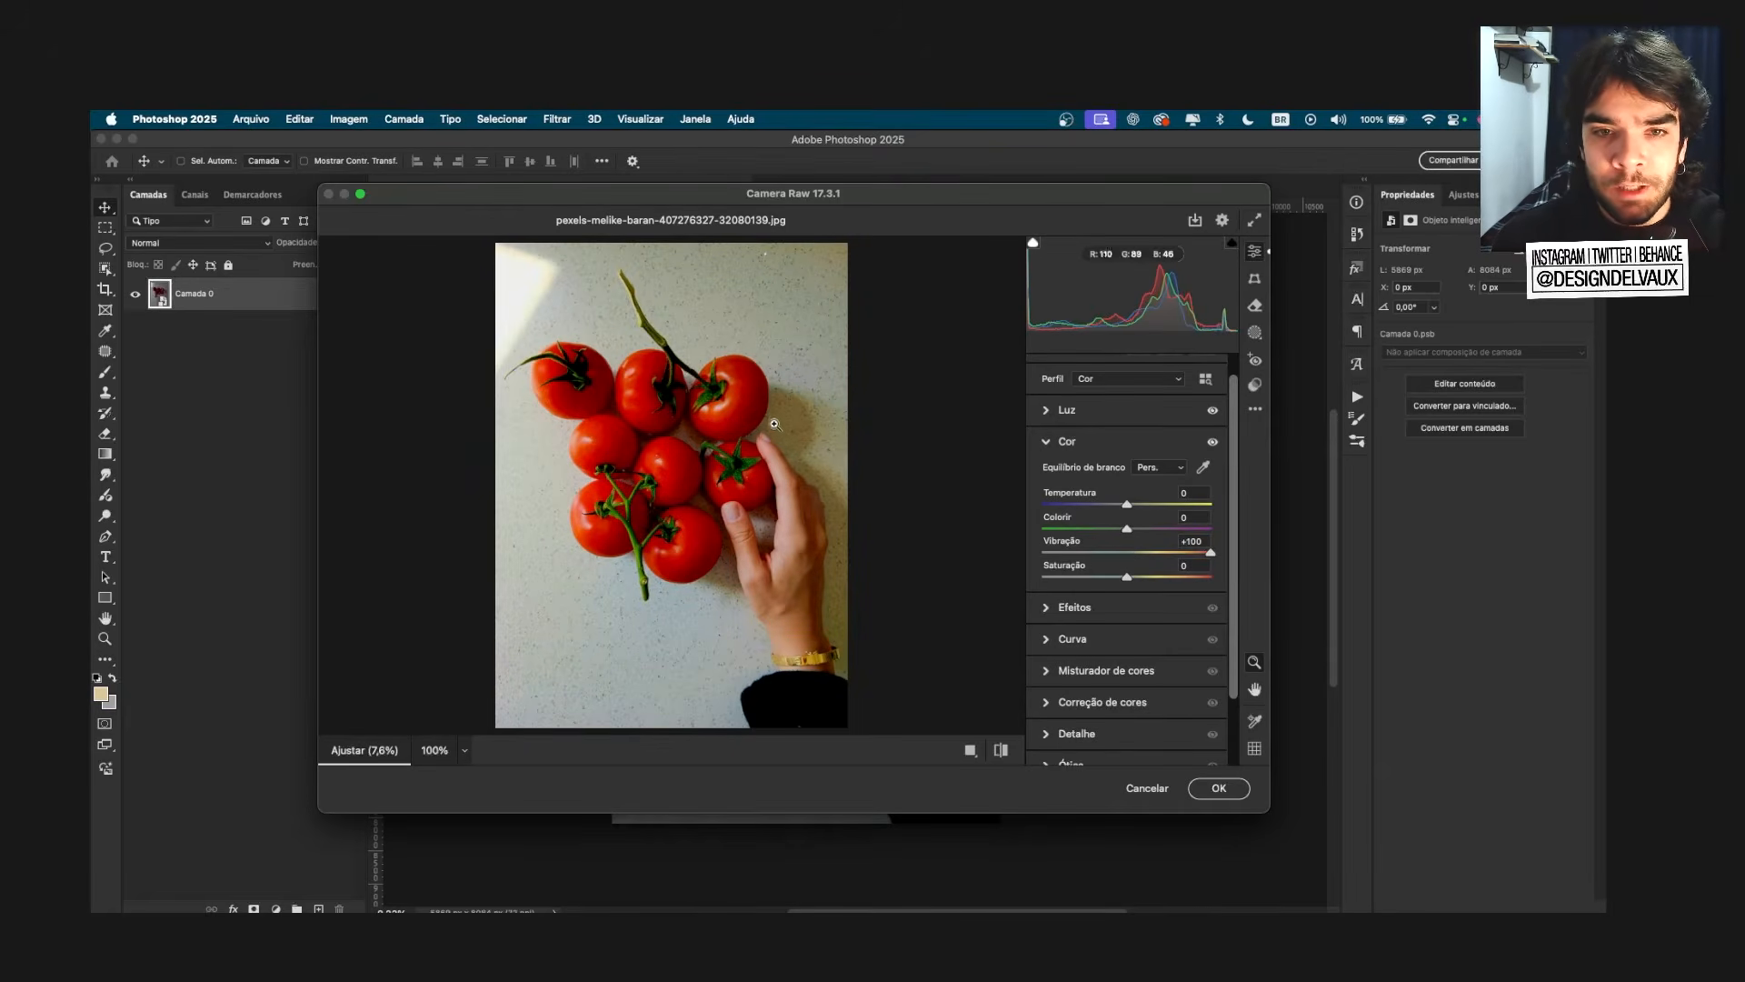
drag(1210, 553, 1044, 555)
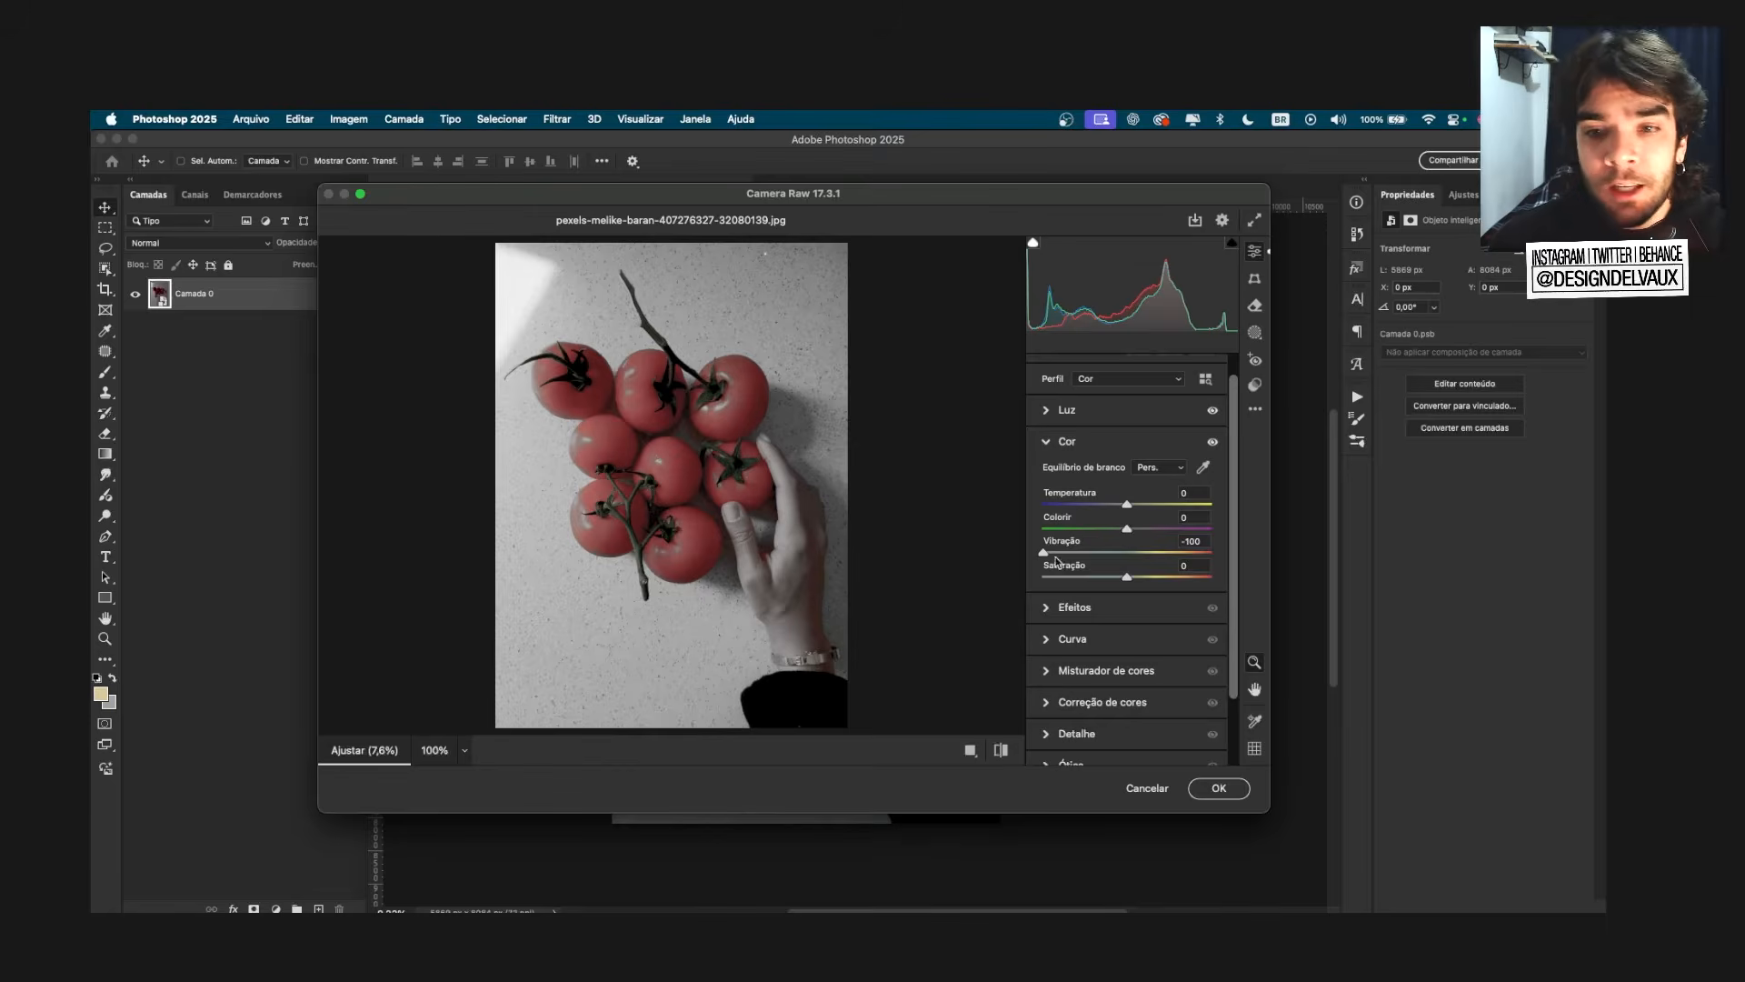
drag(1045, 554, 1099, 559)
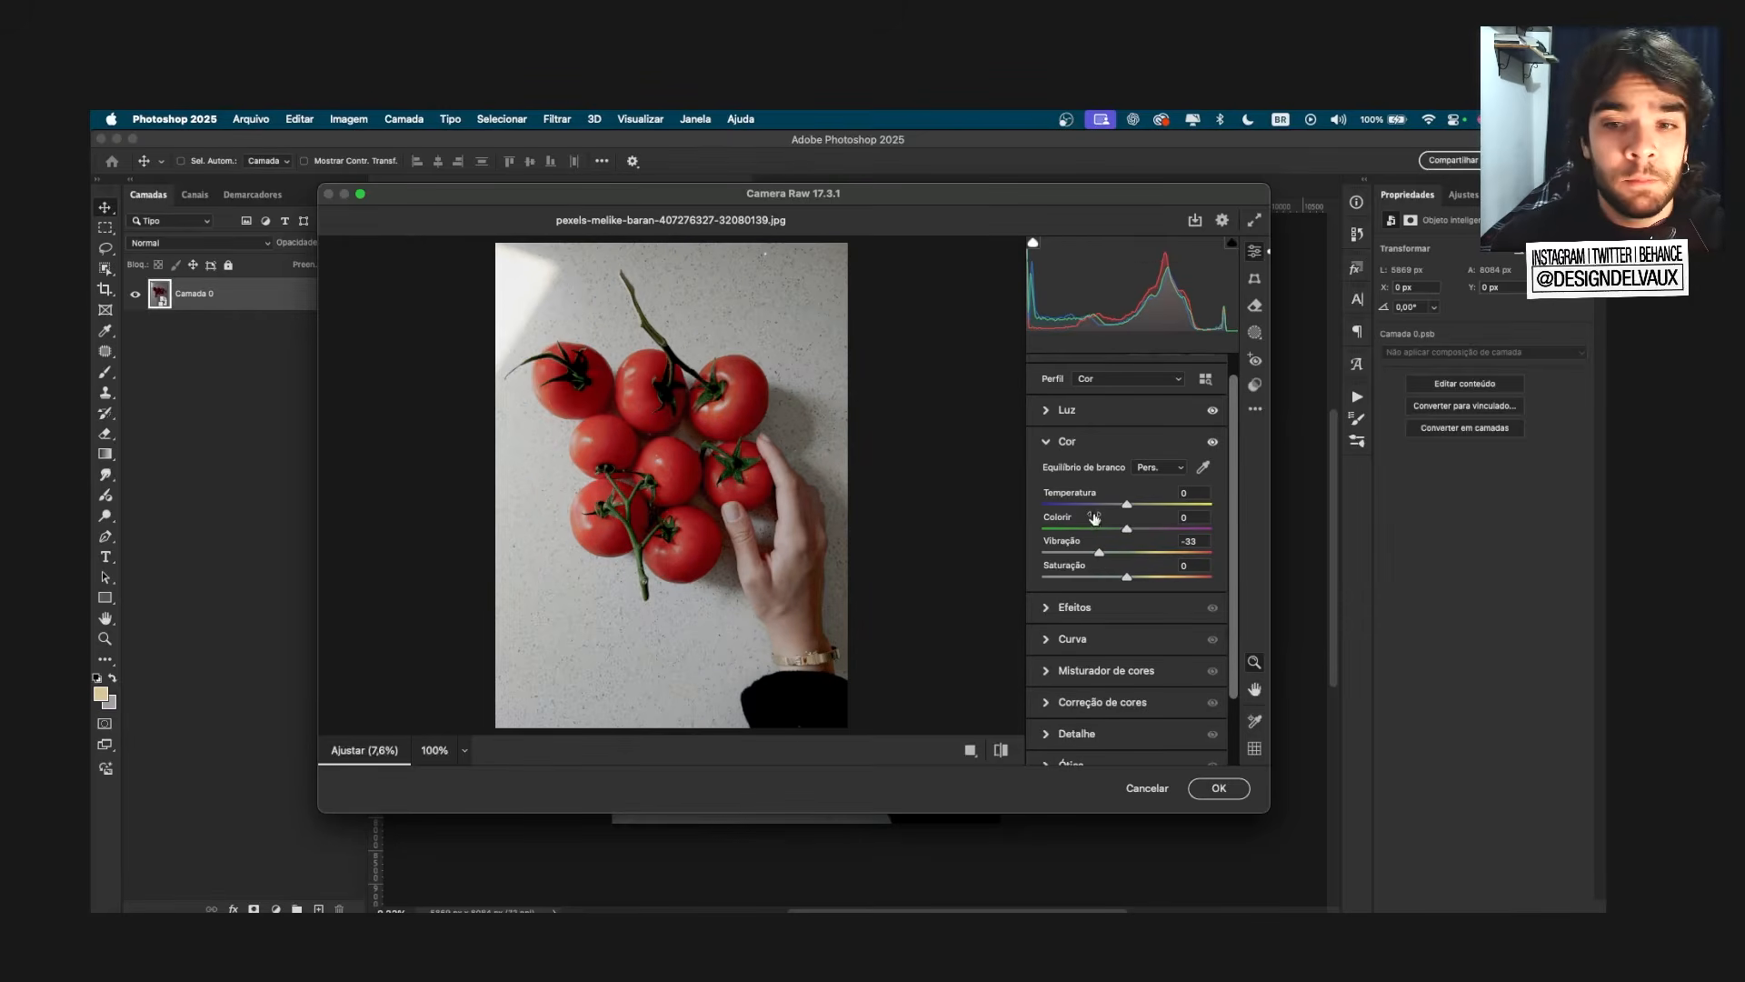
click(1195, 542)
double_click(1055, 543)
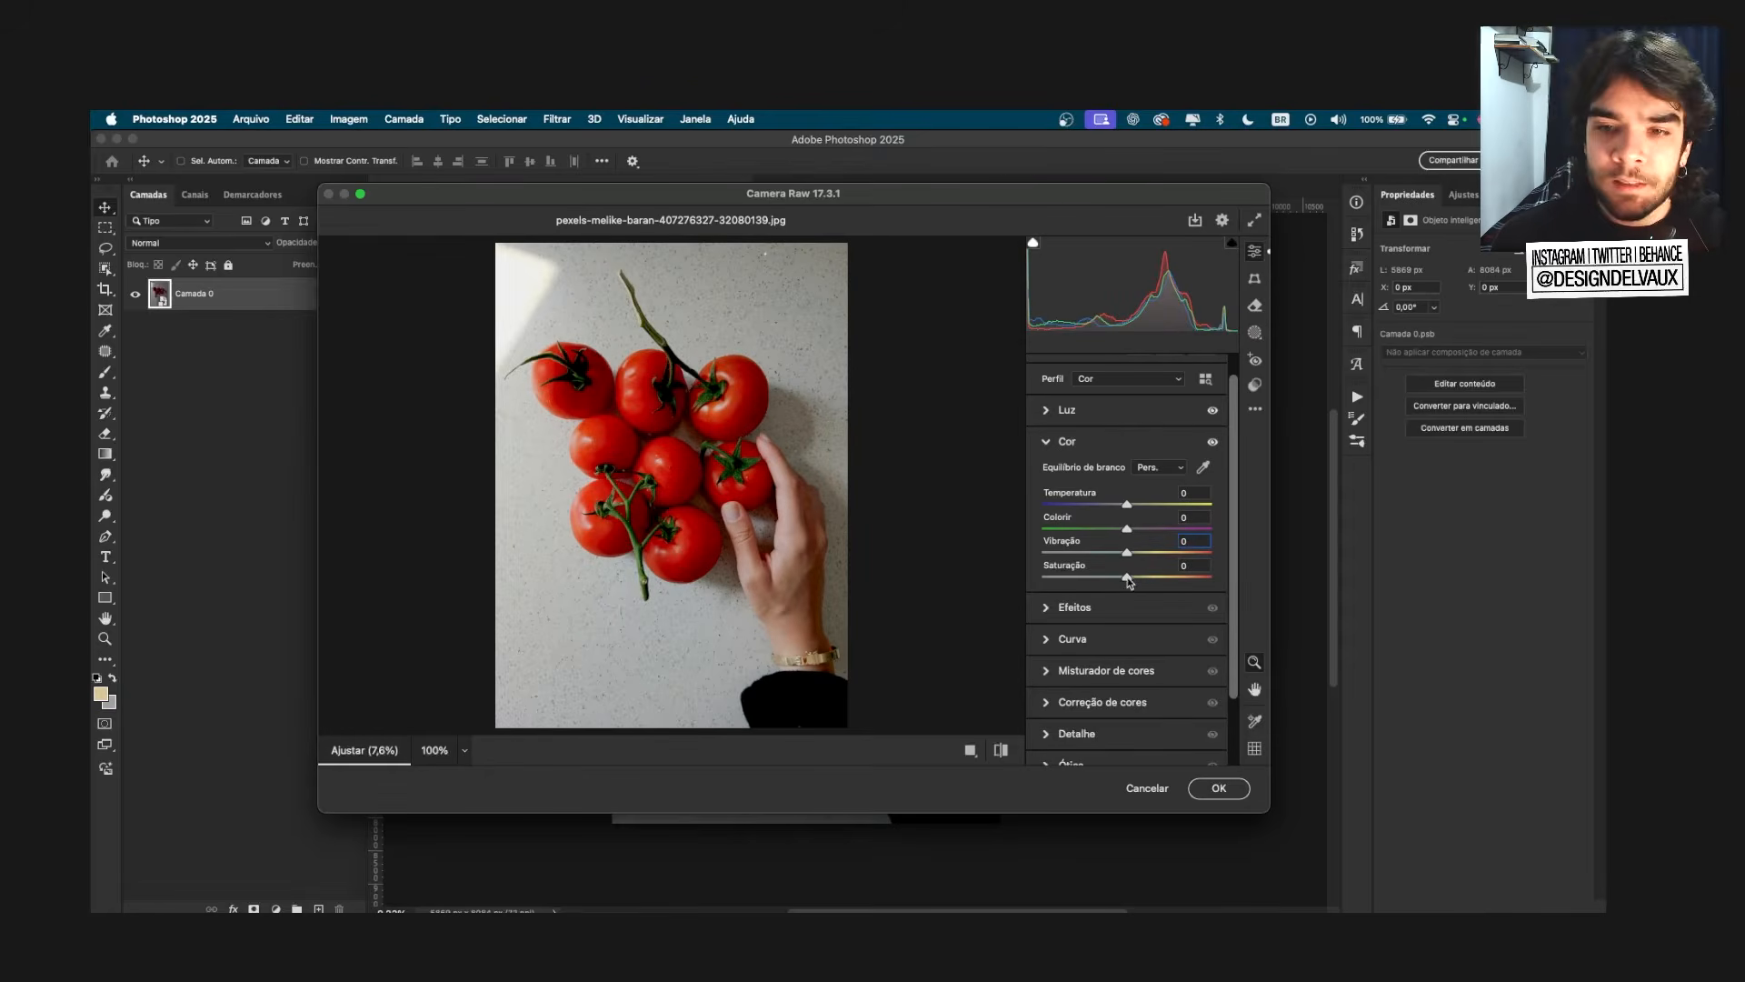
Step: Try a saturation of +100 and -100 on the photo, resetting it to 0
drag(1128, 578, 1401, 599)
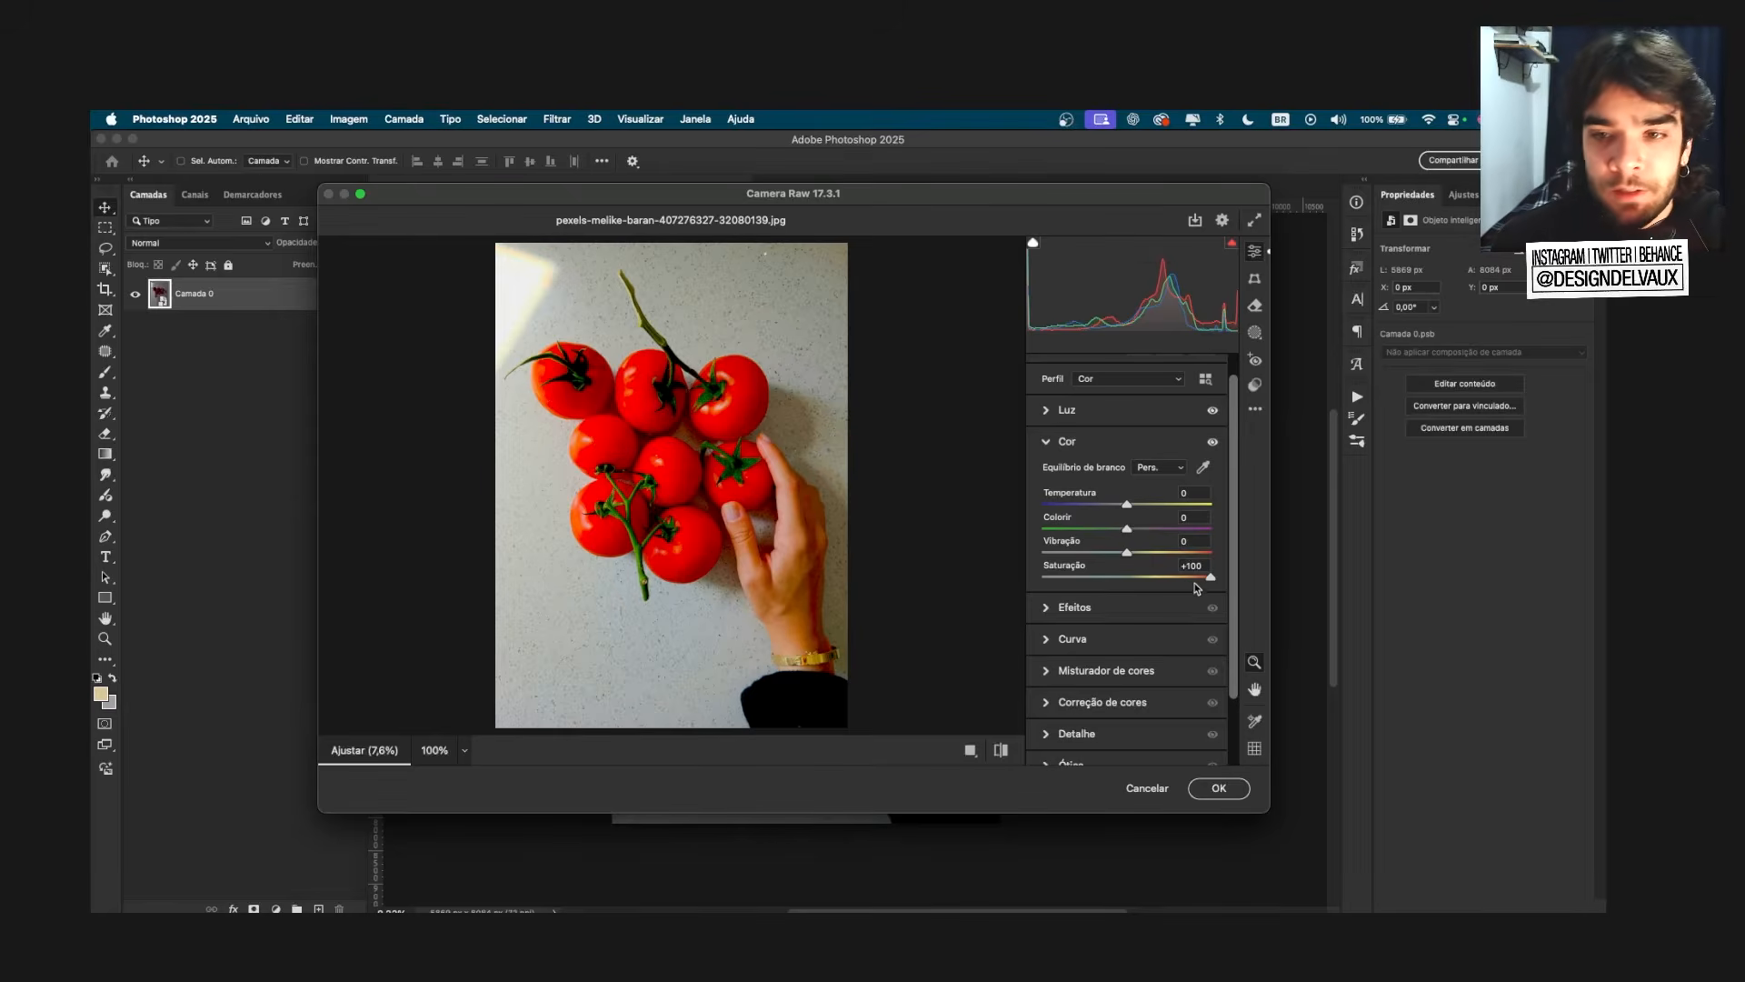
drag(1210, 577, 818, 601)
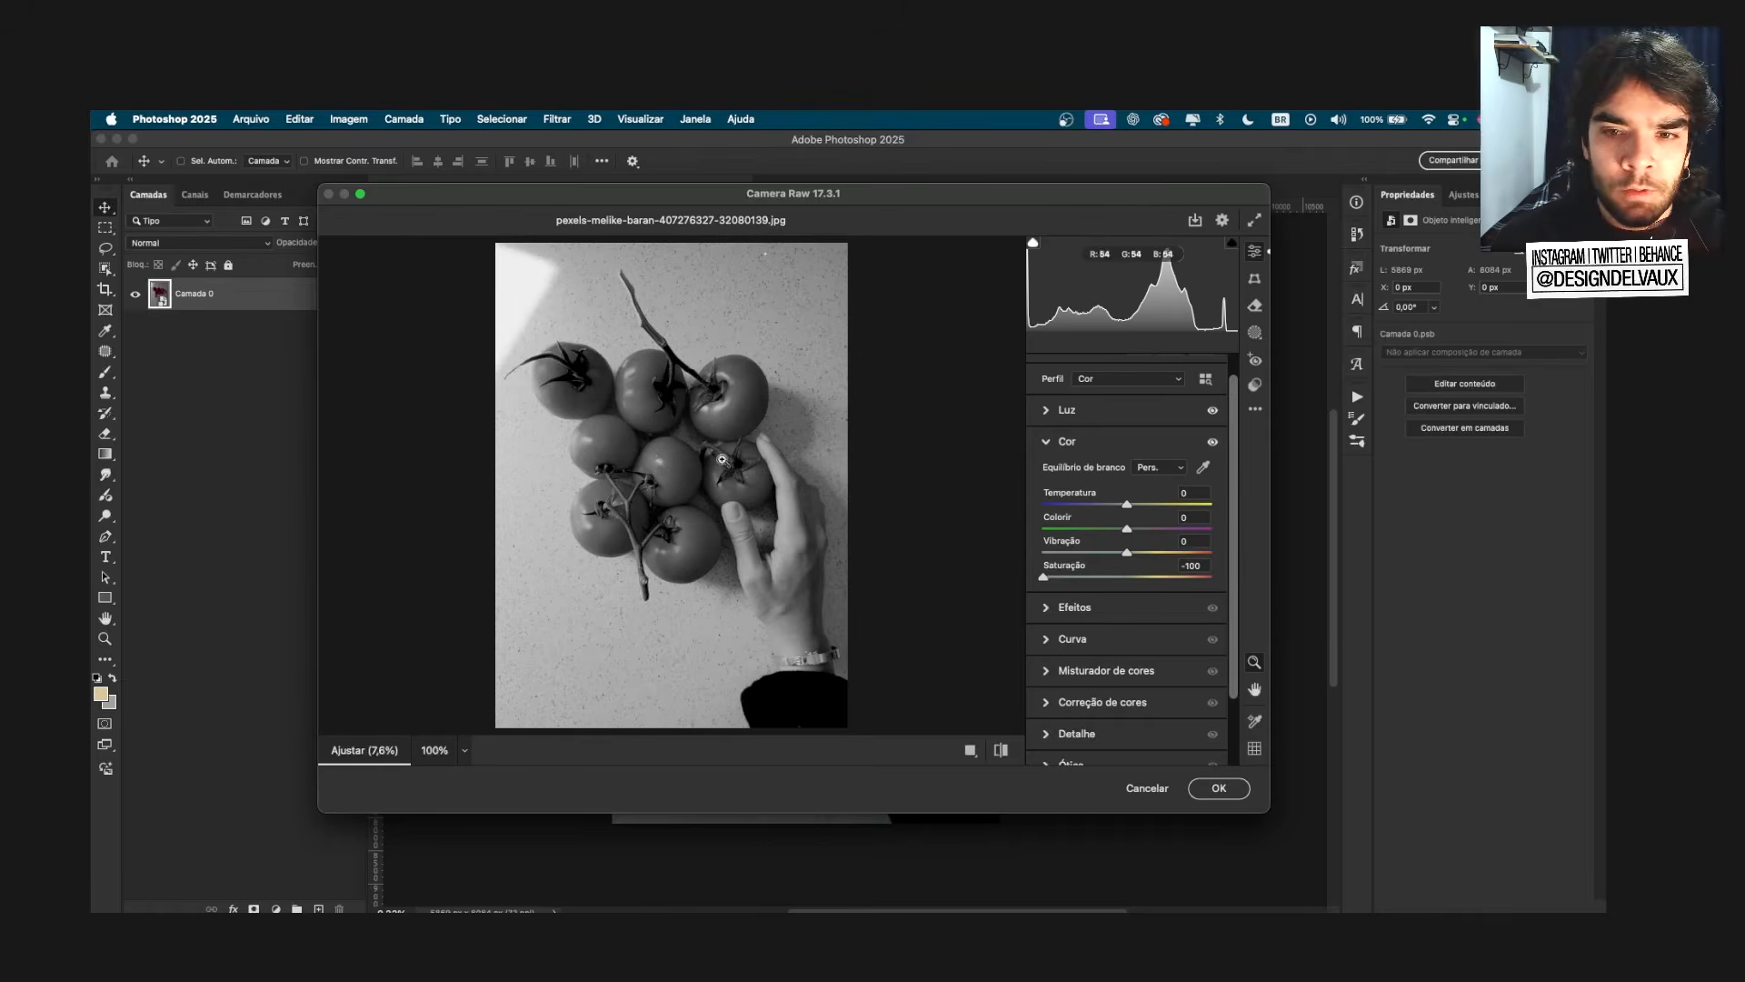
click(1195, 565)
text(0)
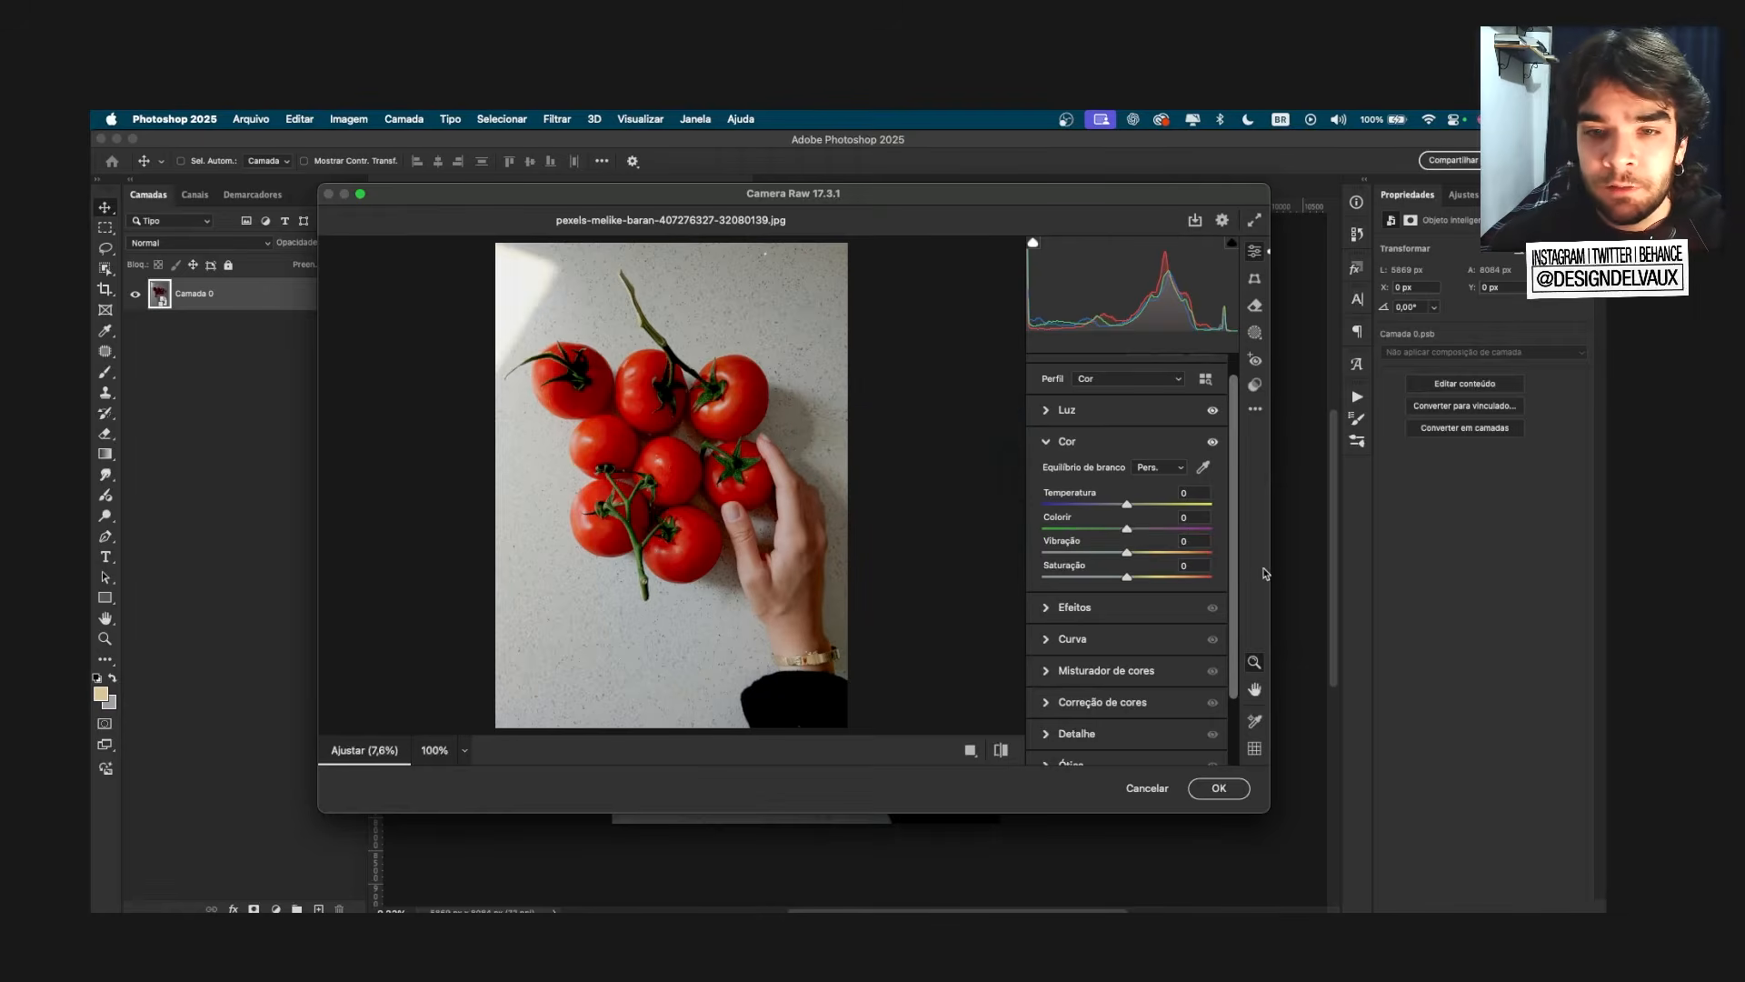
Step: Try the automatic white balance and return it to custom with temperature and tint at 0
drag(1232, 478, 1232, 492)
scroll(1231, 496, down, 2)
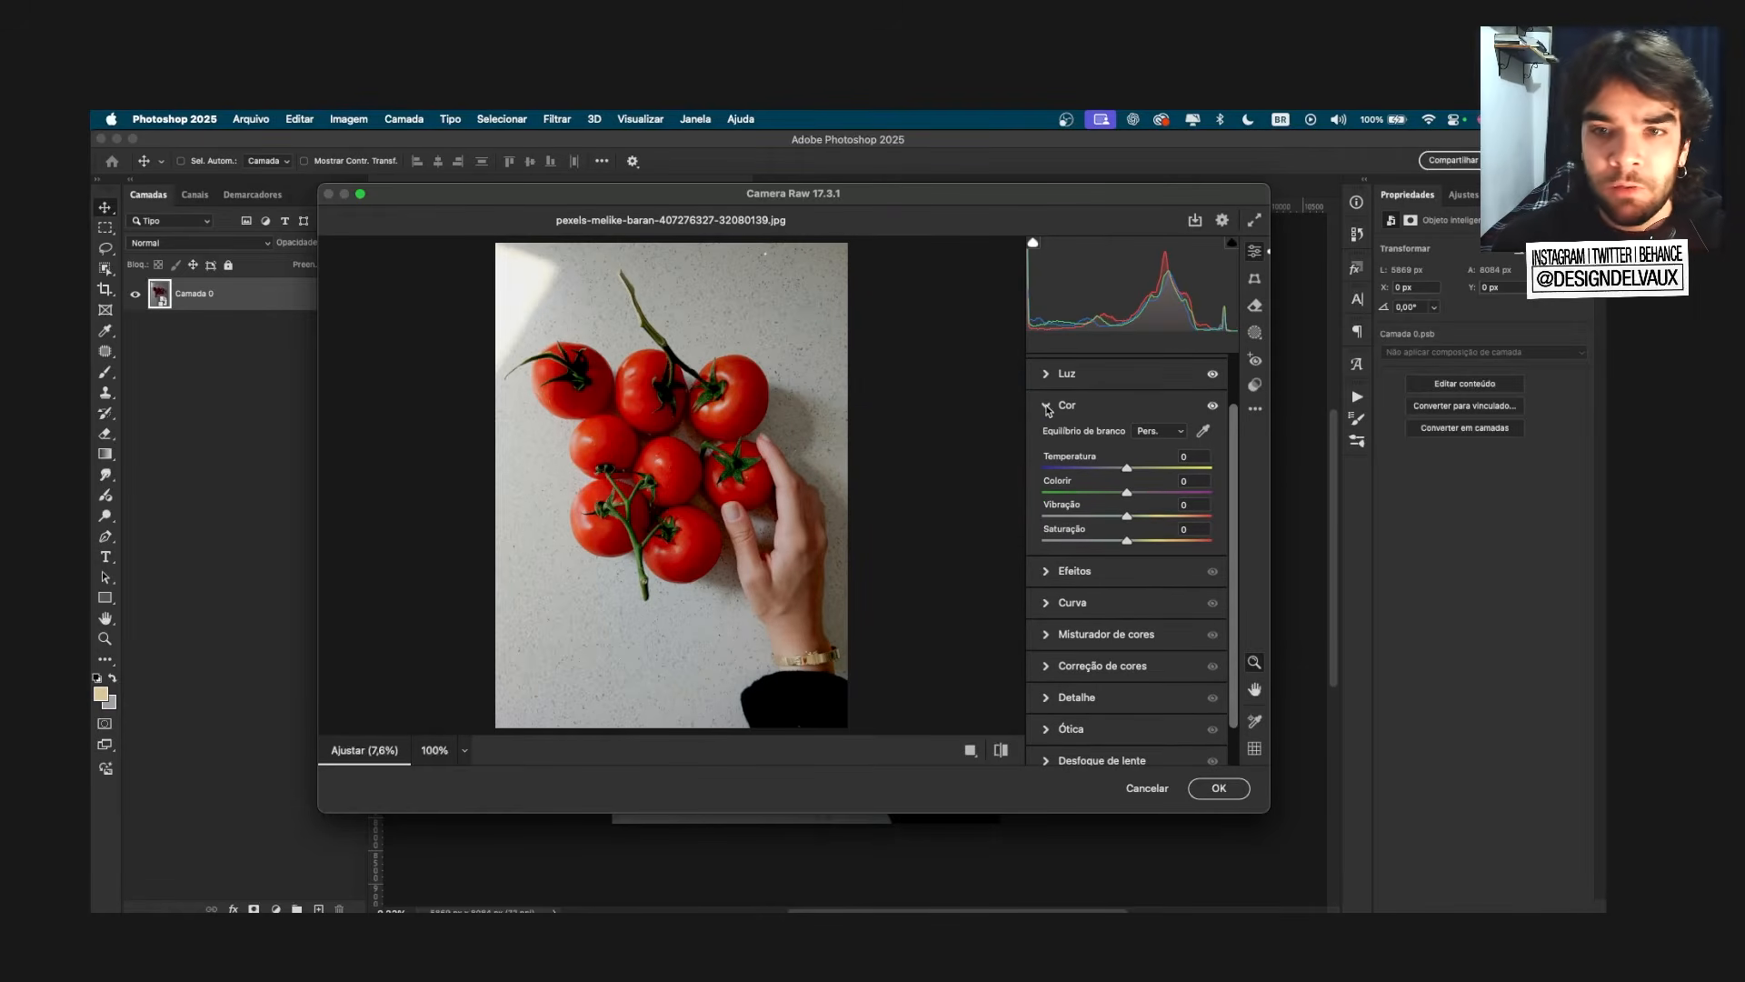
click(1156, 431)
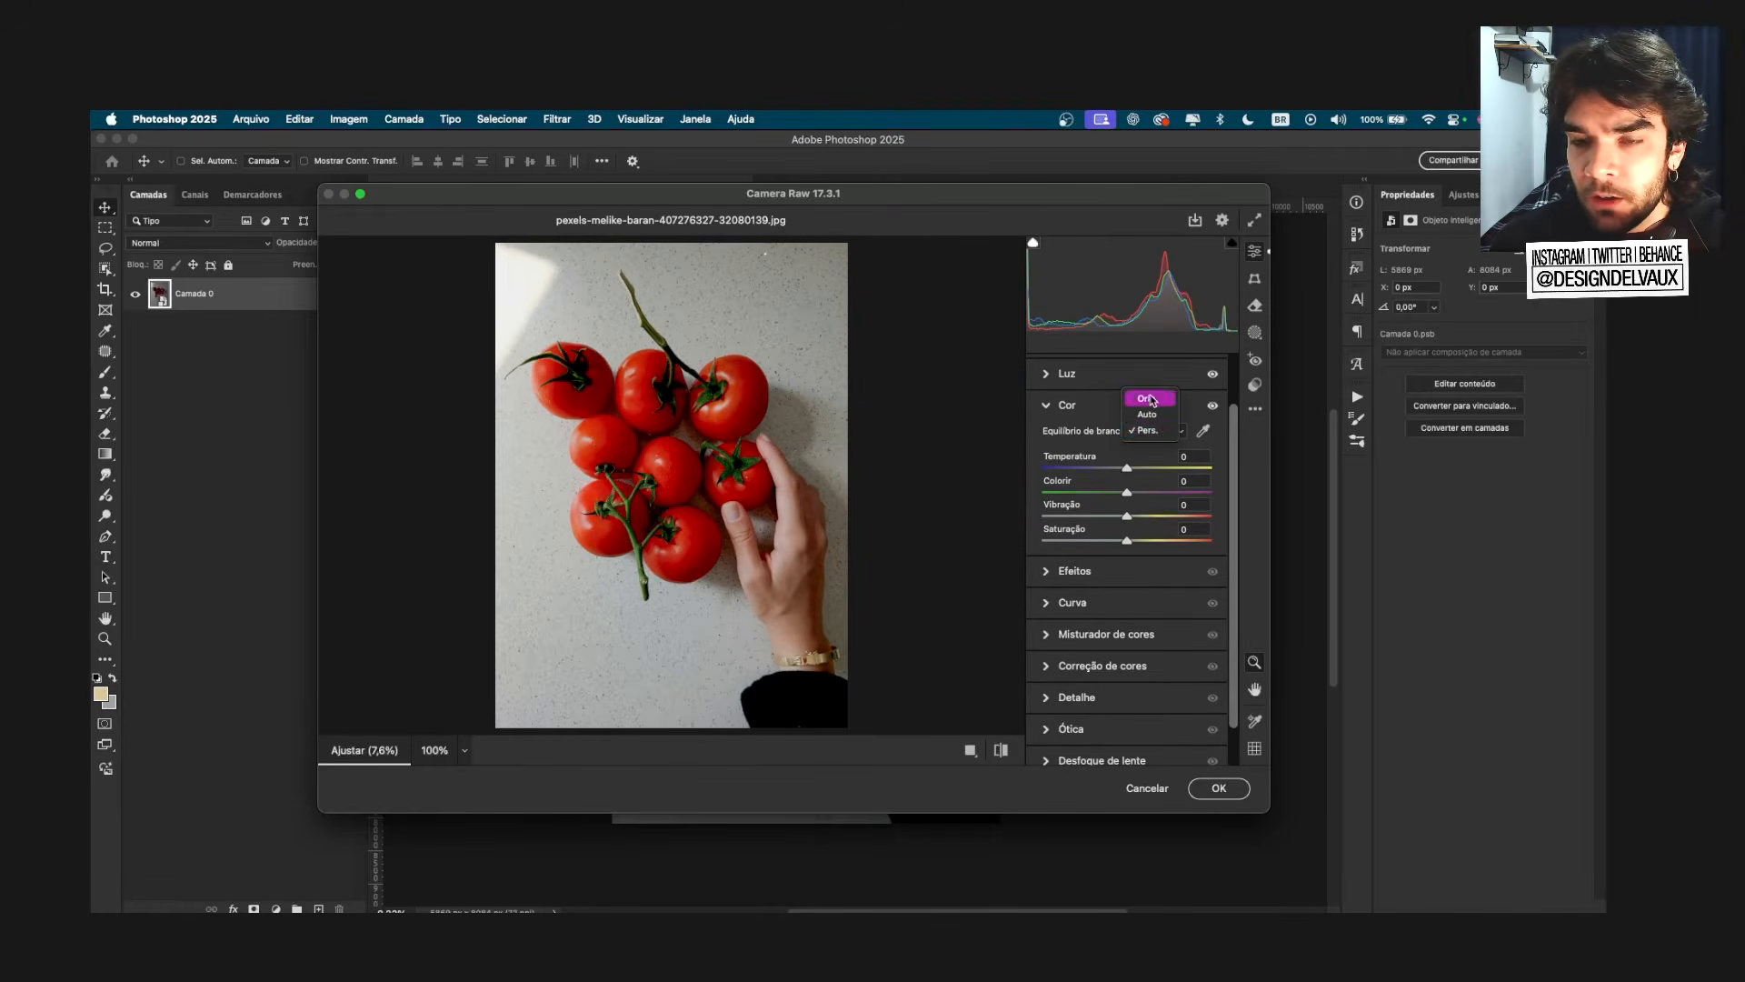
click(1150, 414)
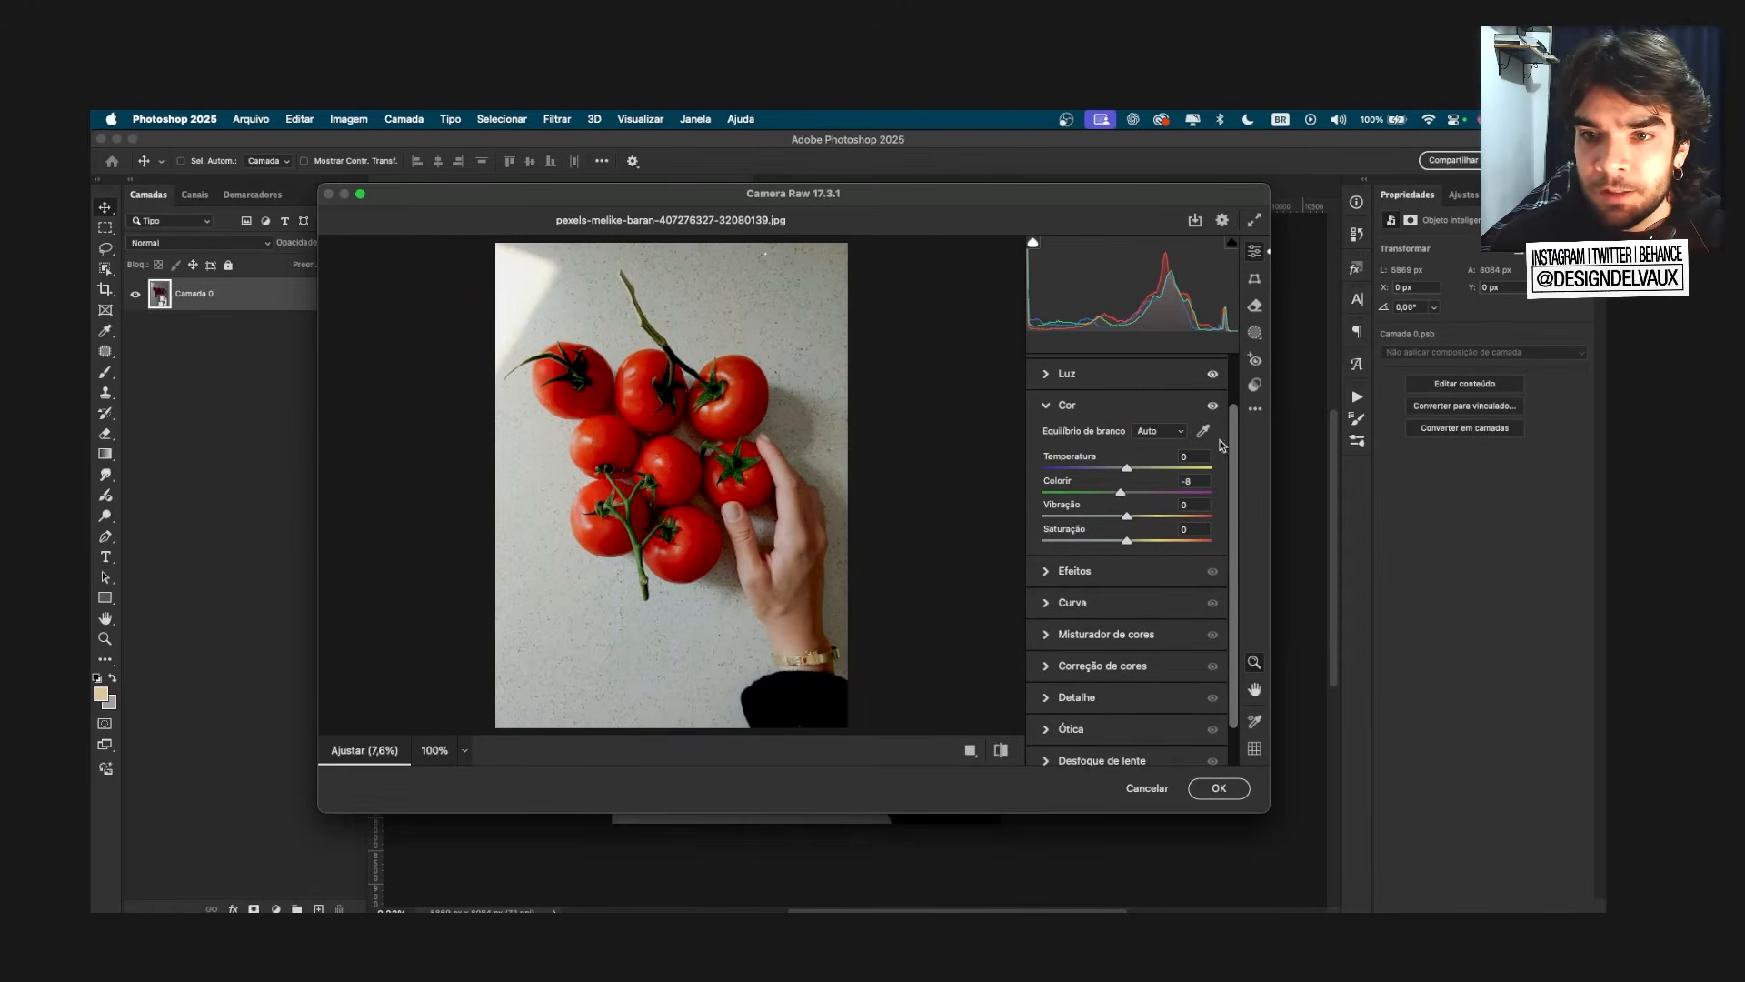
click(1159, 433)
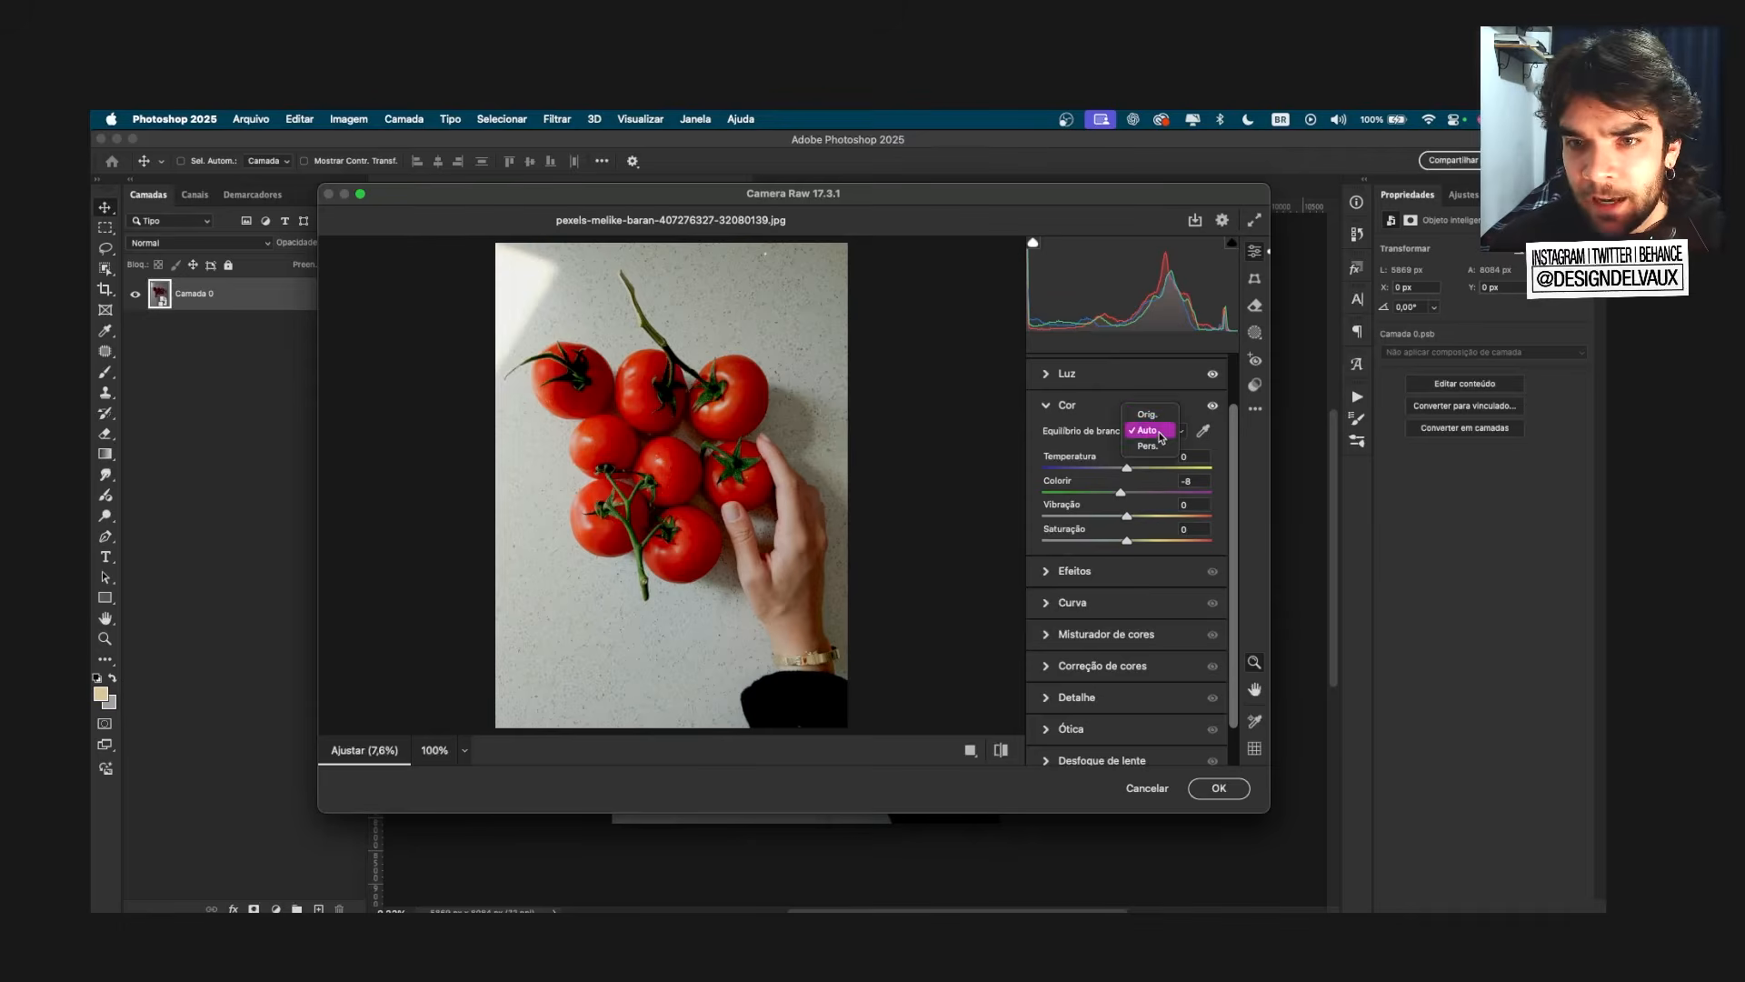
click(1150, 446)
click(1161, 431)
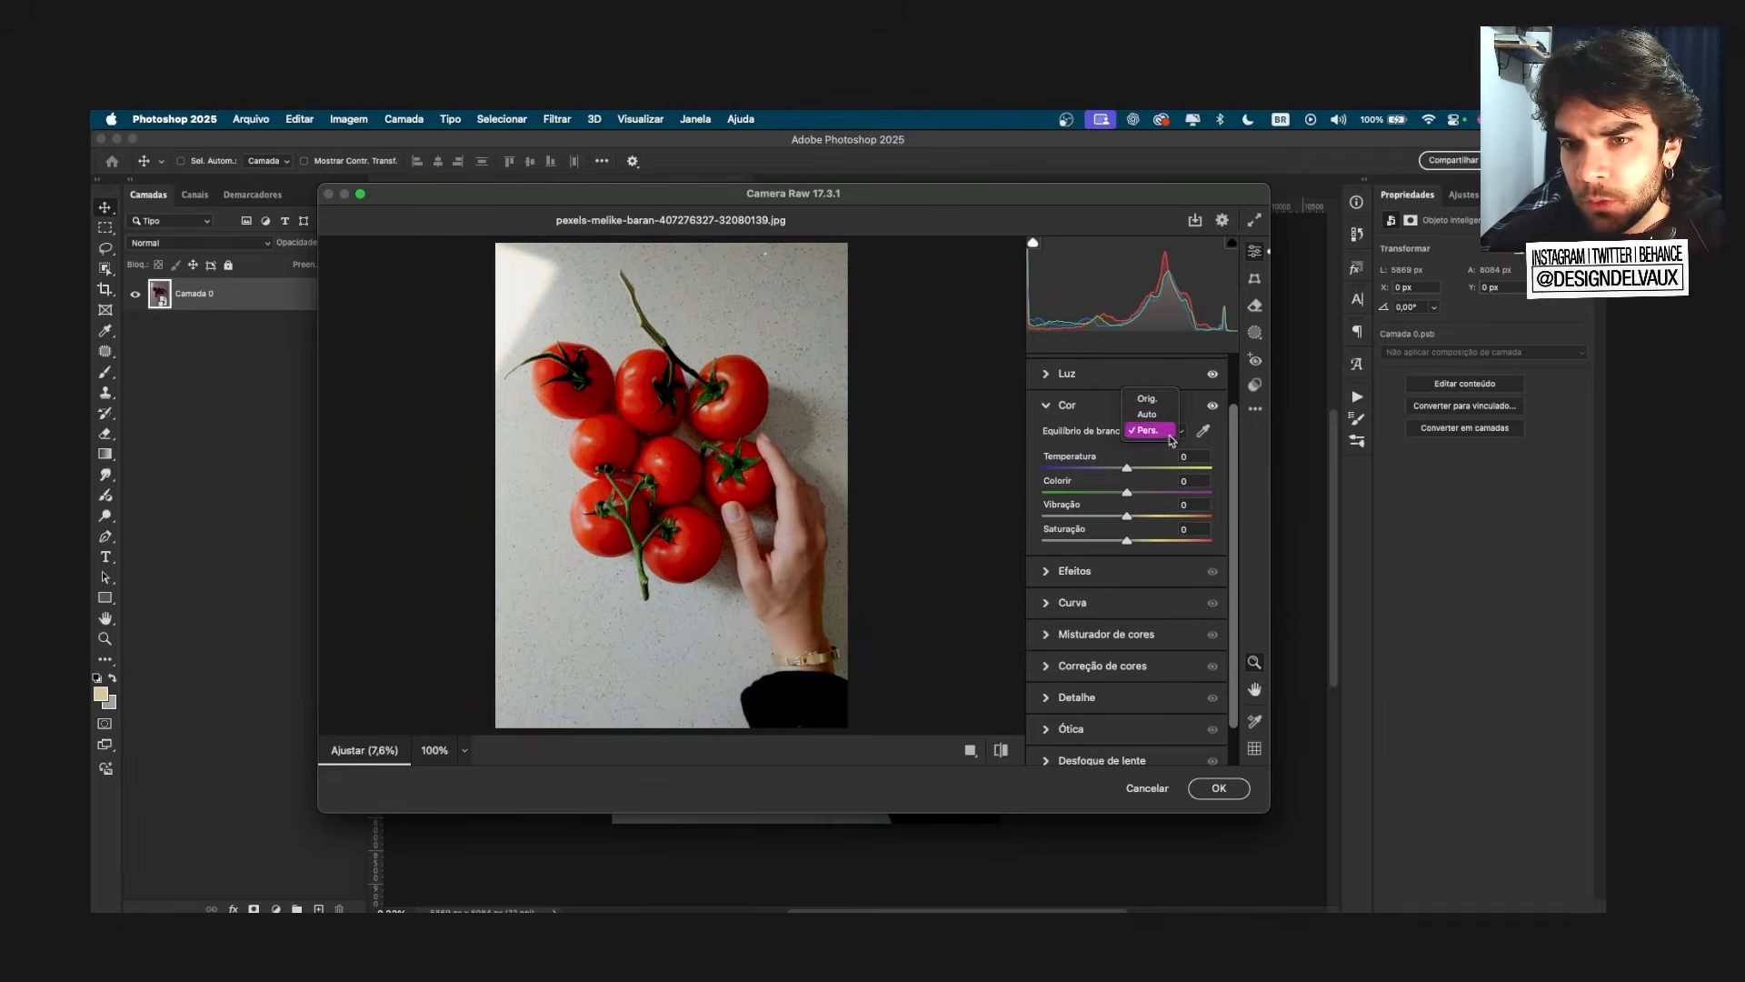
click(1157, 391)
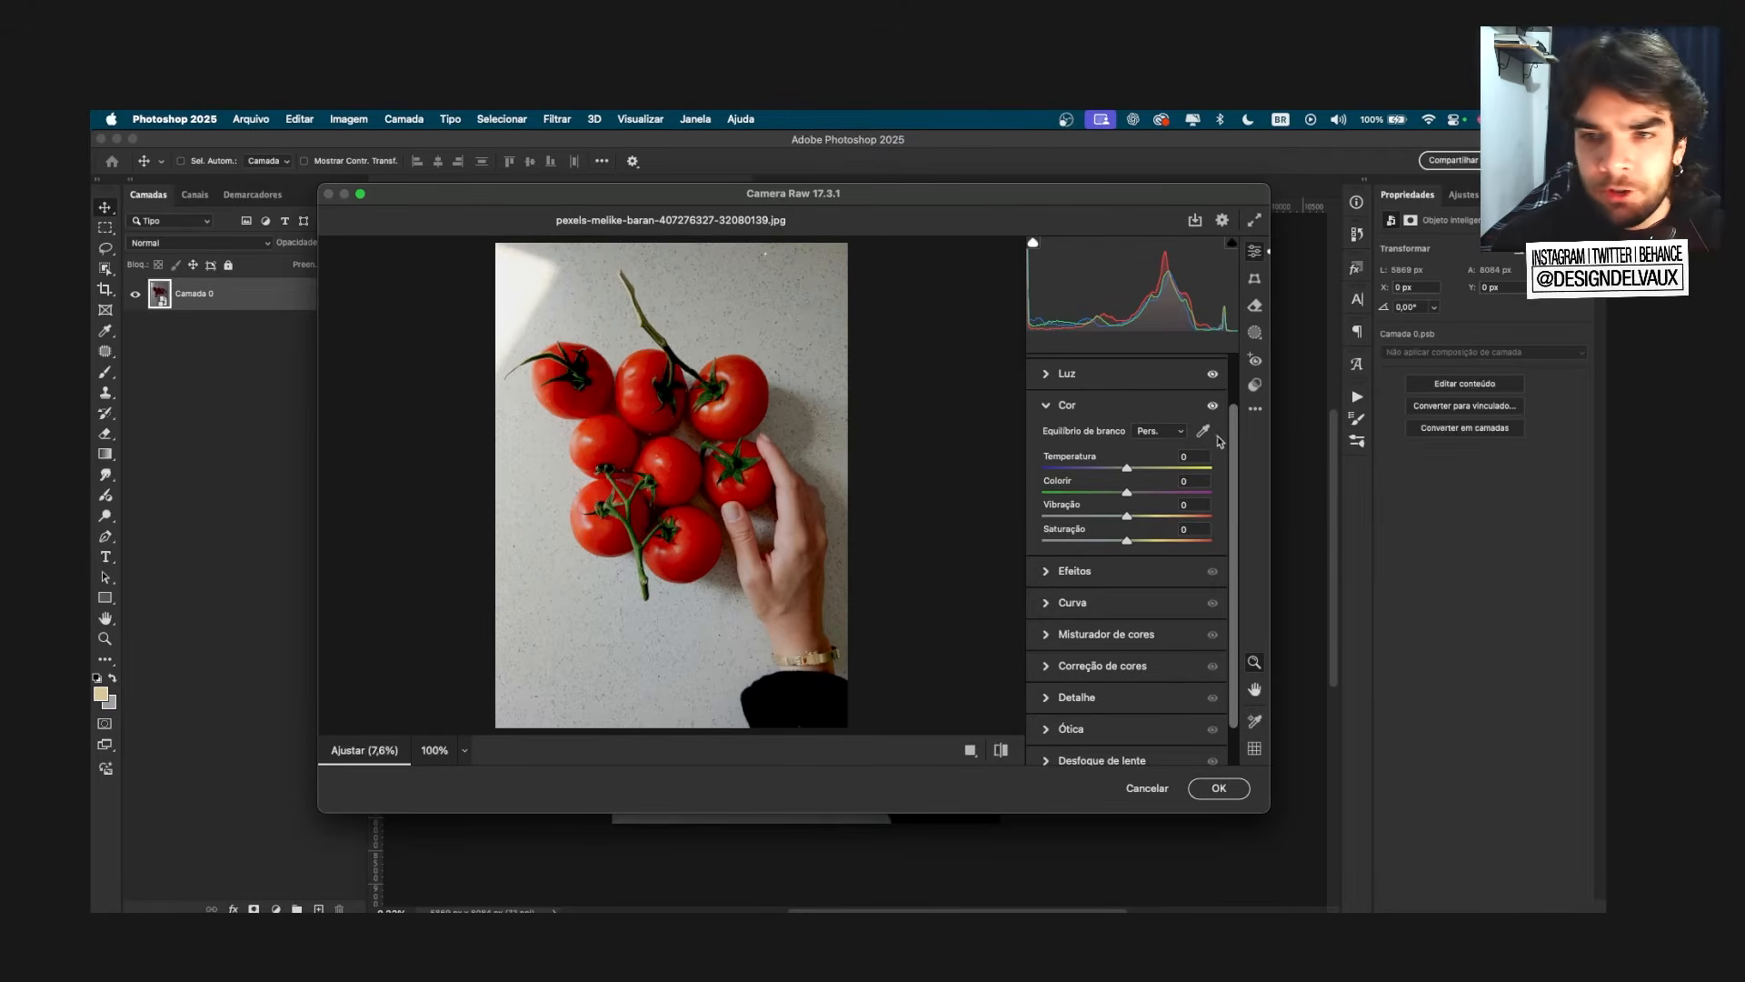
Step: Collapse the color settings and expand the effects settings
click(1046, 405)
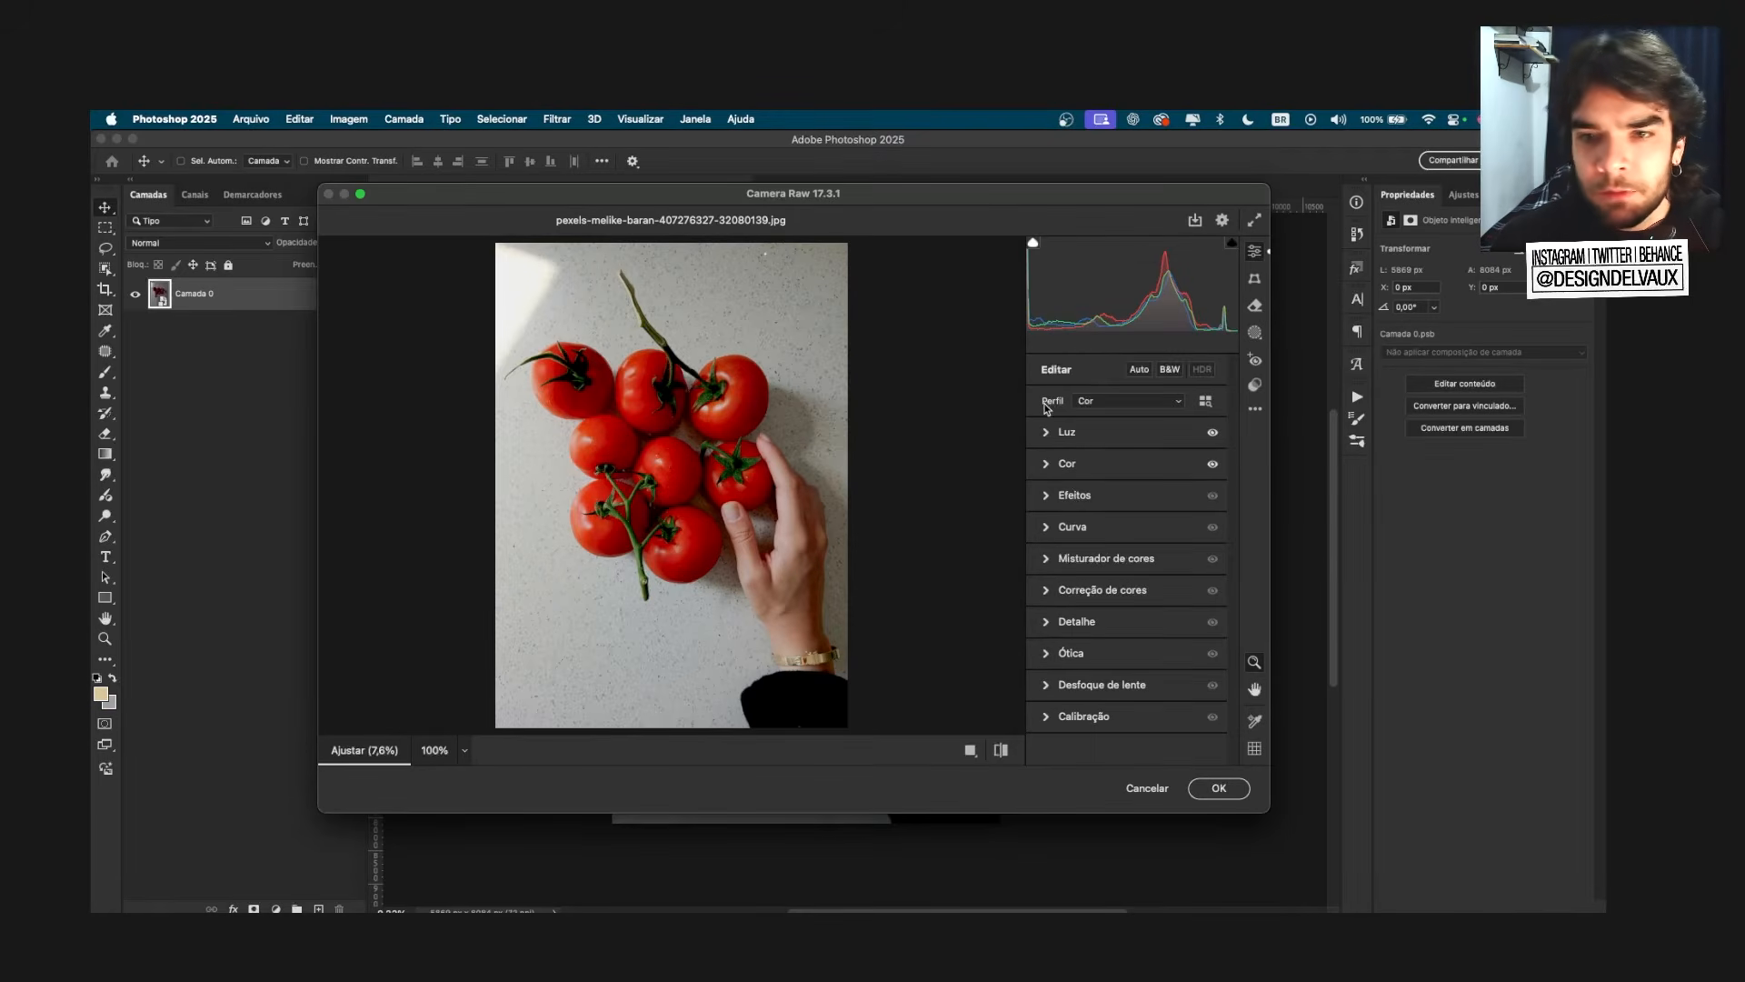
click(1046, 501)
scroll(1240, 460, down, 1)
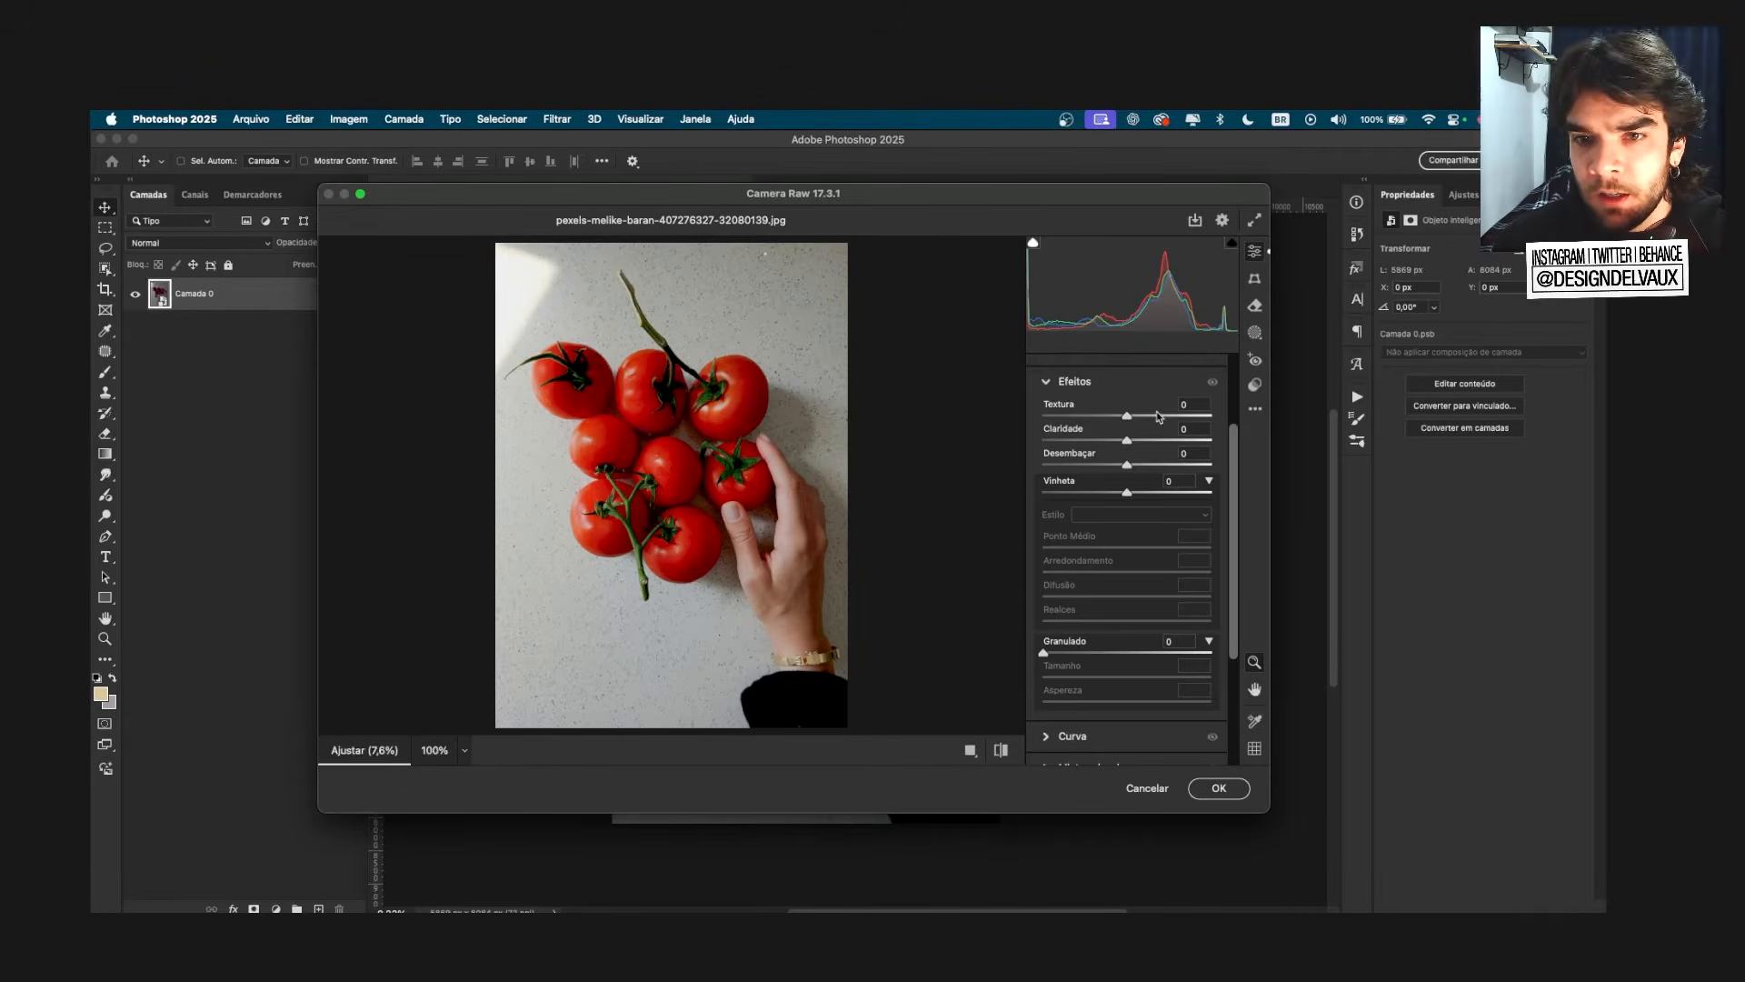
scroll(1066, 433, up, 2)
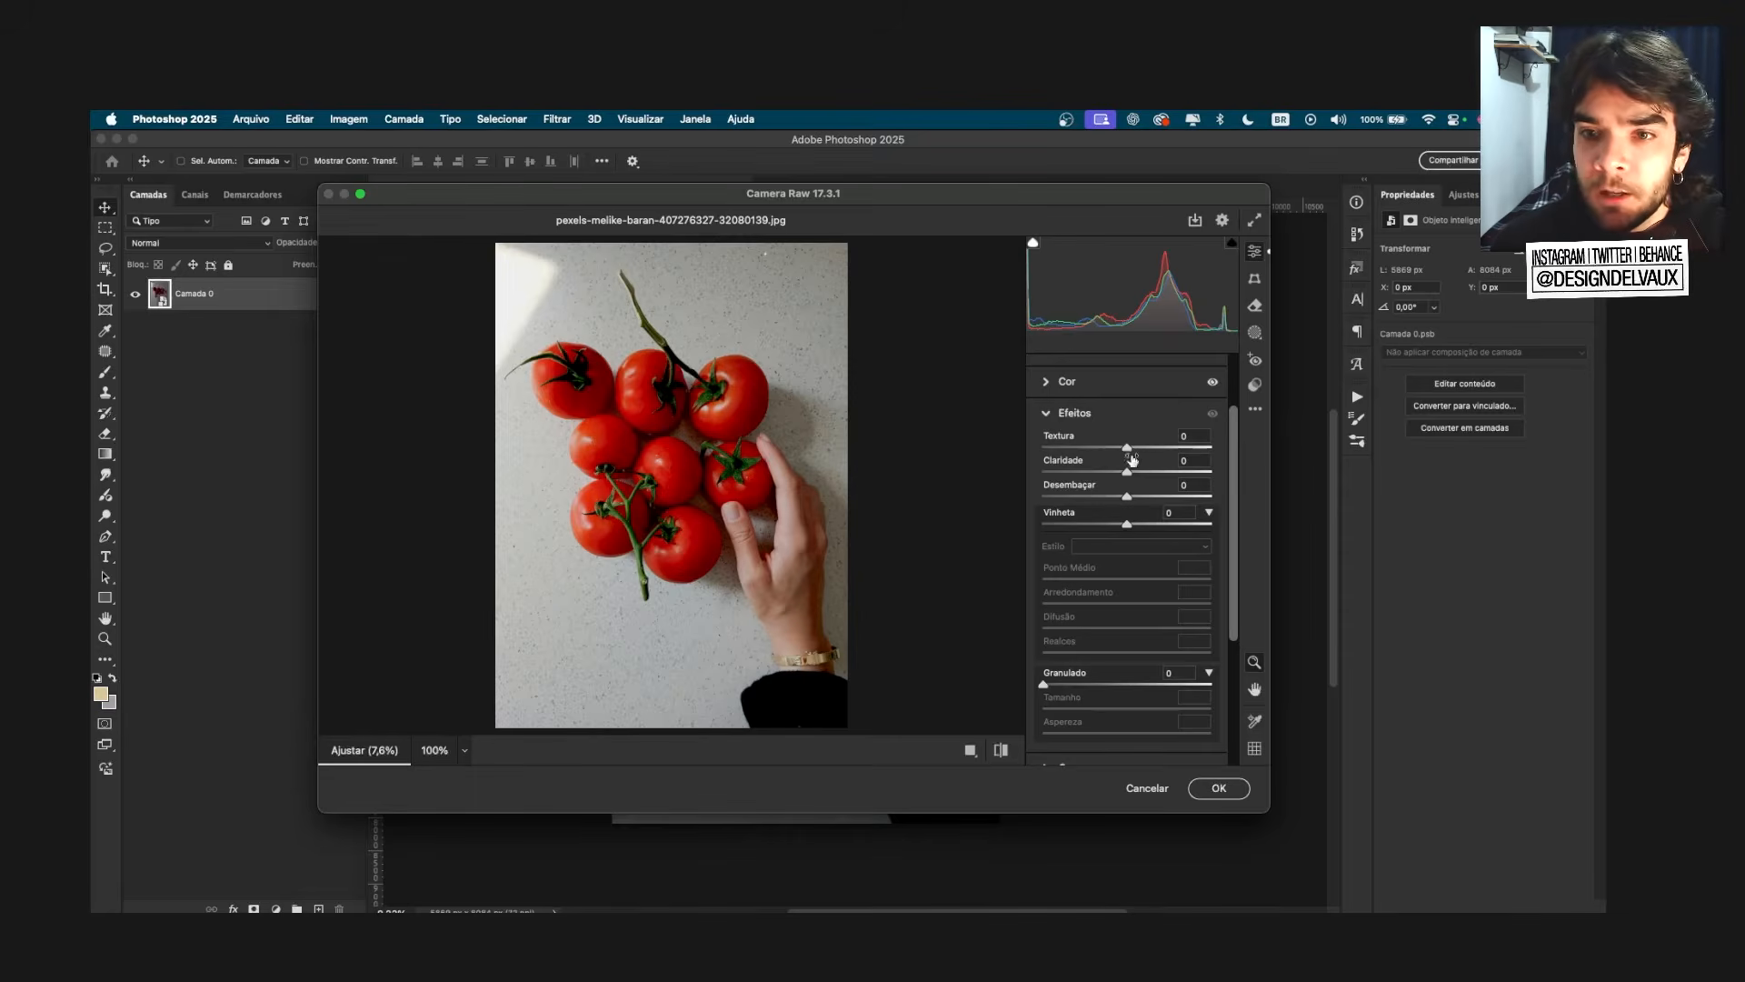
Step: Try a texture of +47 while inspecting the tomatoes up close, resetting it to 0
drag(1133, 451, 1166, 449)
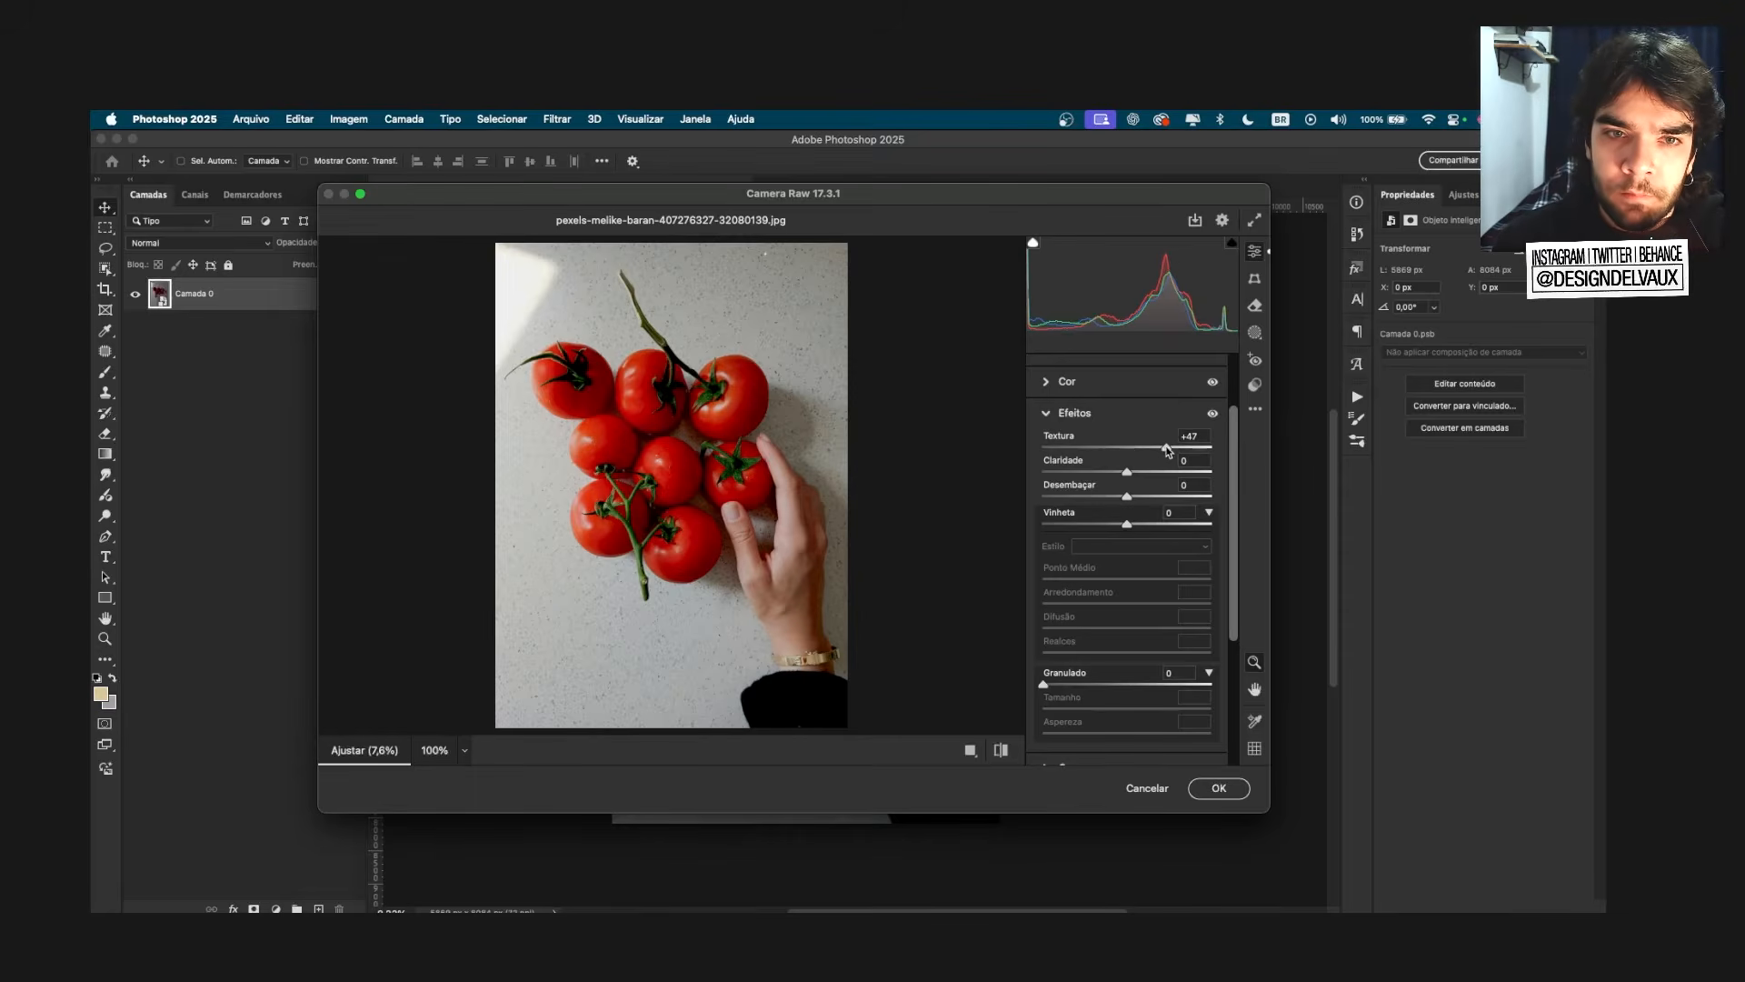
scroll(670, 401, up, 2)
scroll(670, 401, up, 2)
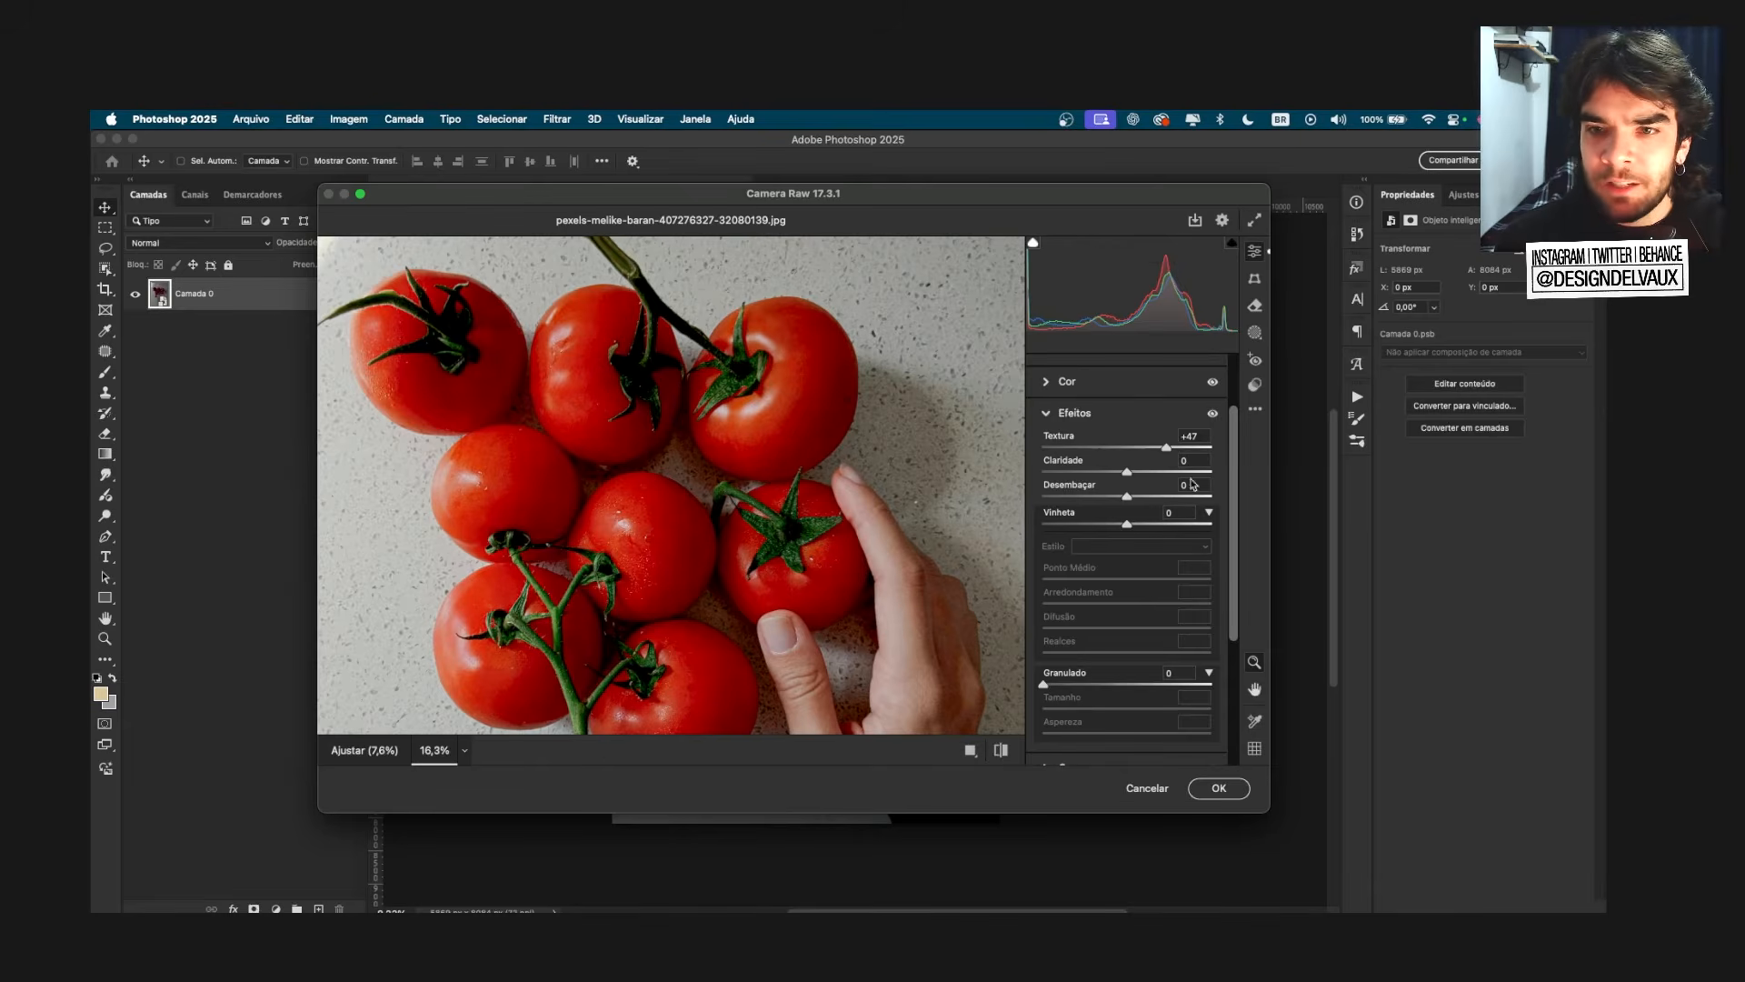
drag(1168, 449, 1119, 455)
double_click(1117, 449)
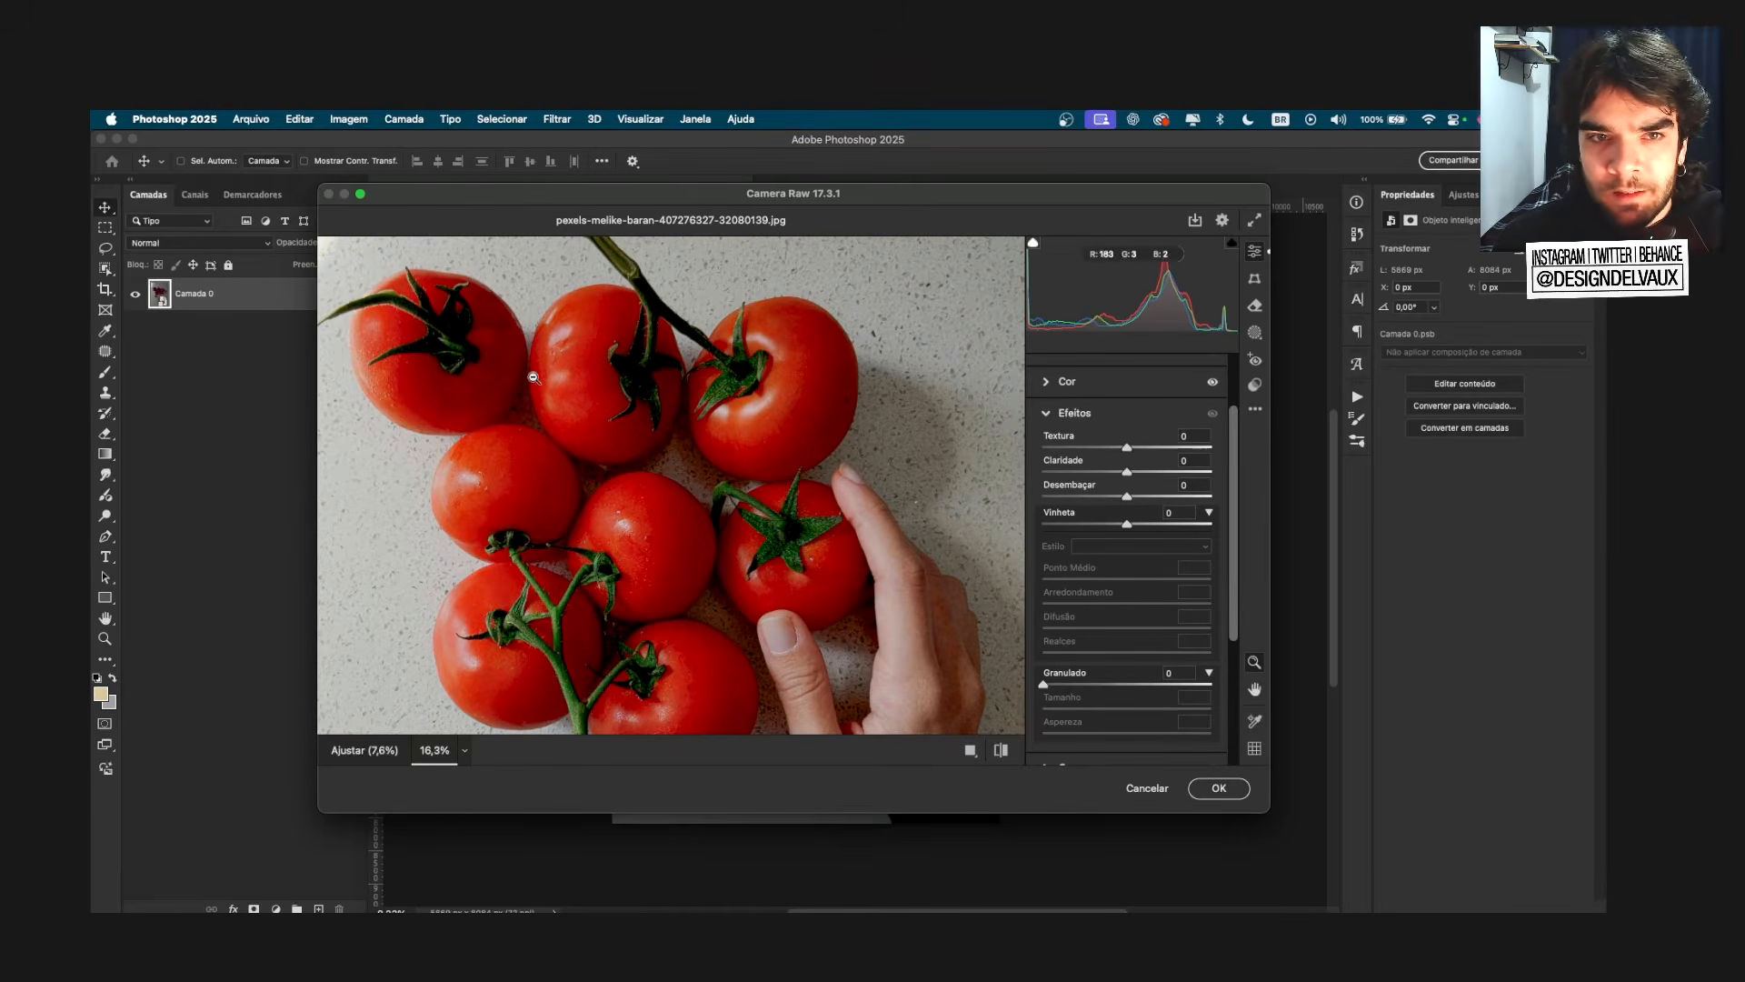
Step: Try a texture of +34, +100, -79 and -54 on the photo, resetting it to 0
scroll(565, 375, up, 1)
drag(1126, 448, 1156, 449)
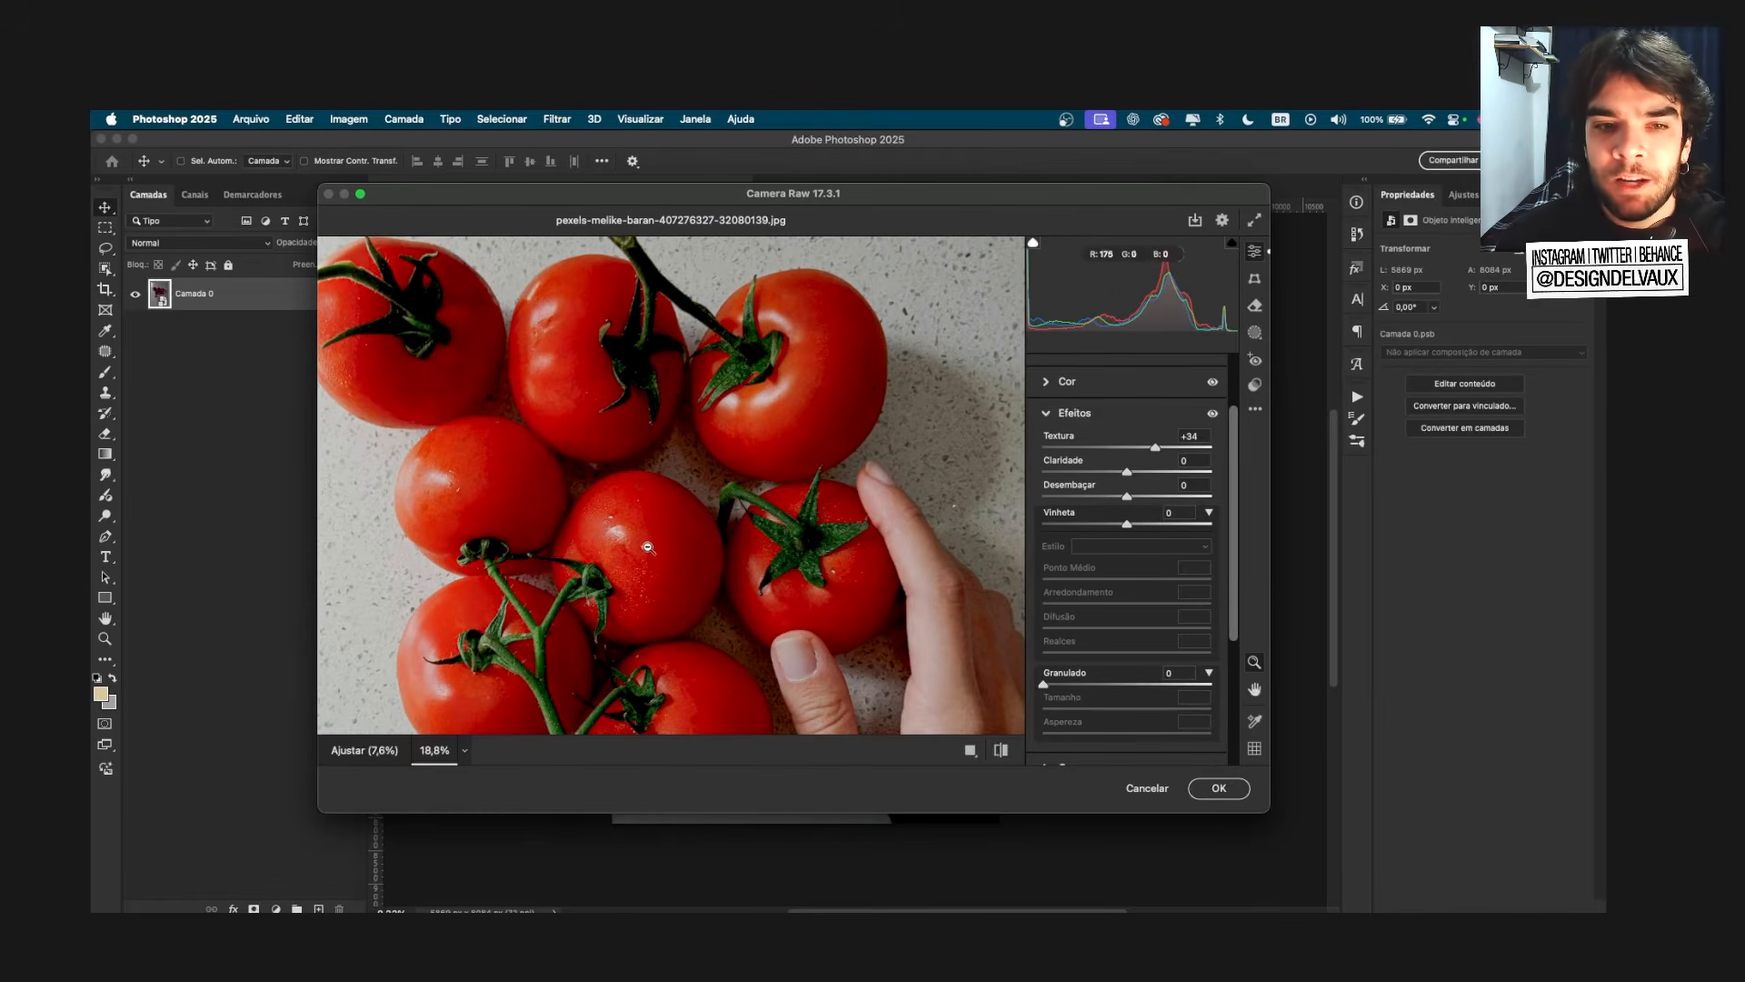
drag(1161, 452, 1211, 450)
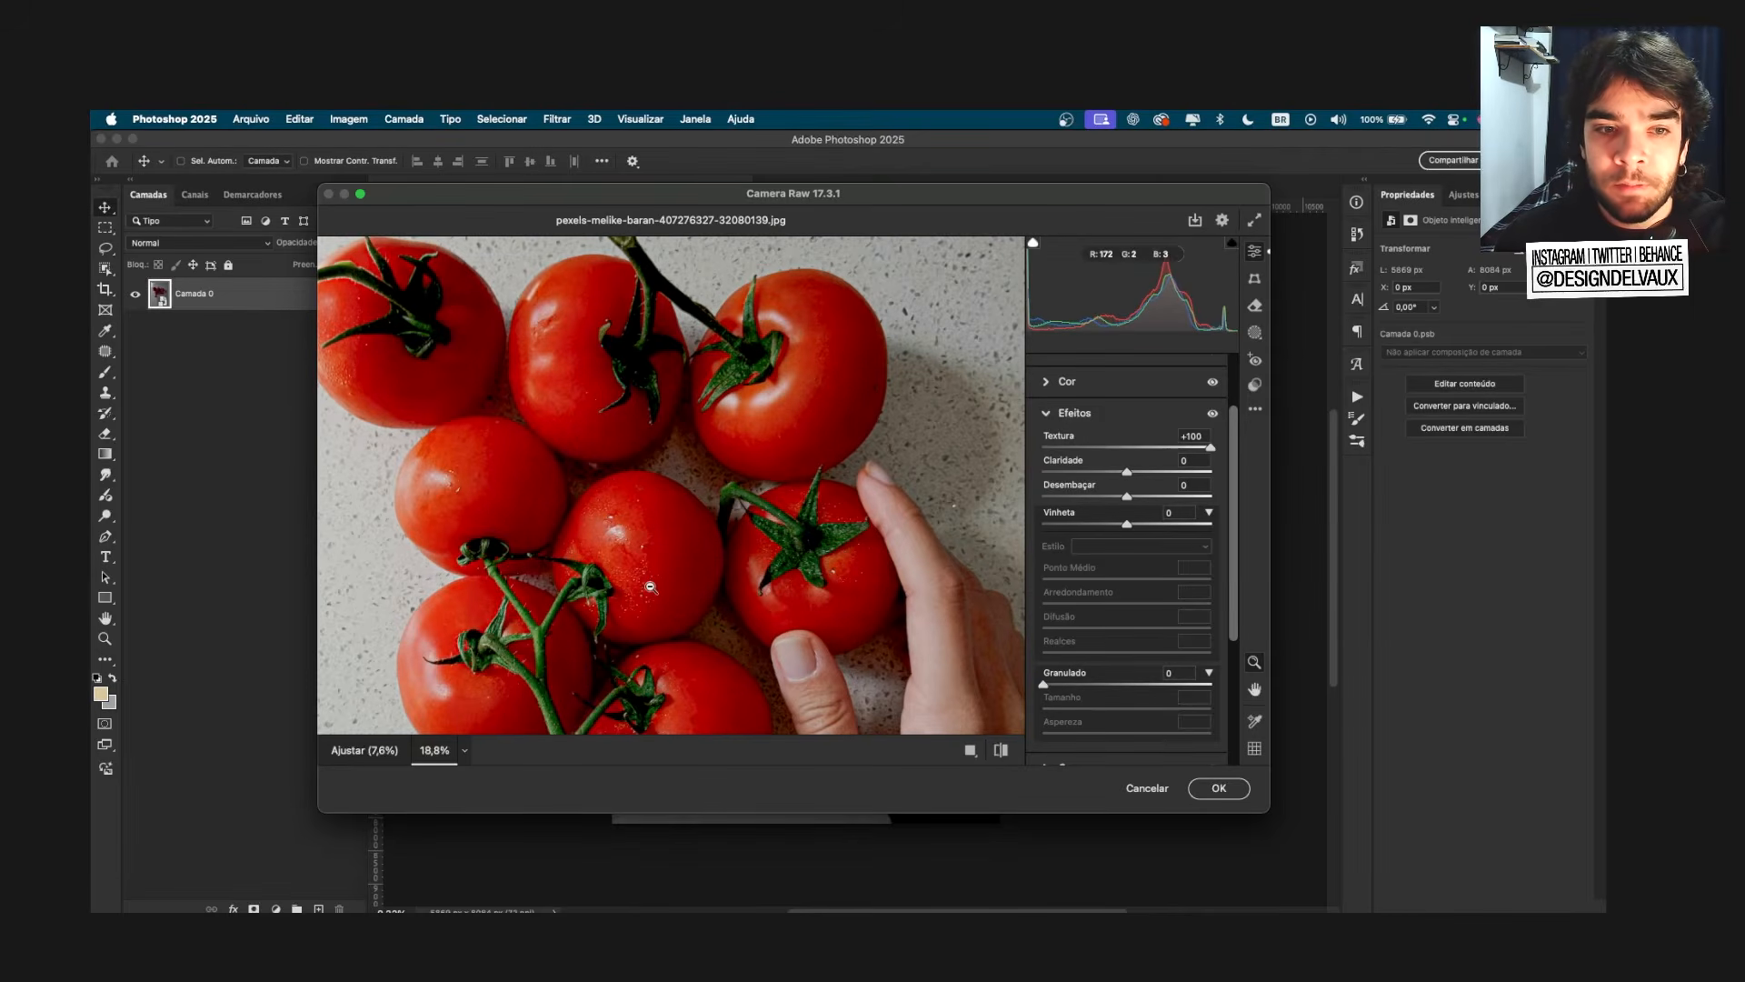
drag(1215, 453, 1060, 448)
alt+click(799, 444)
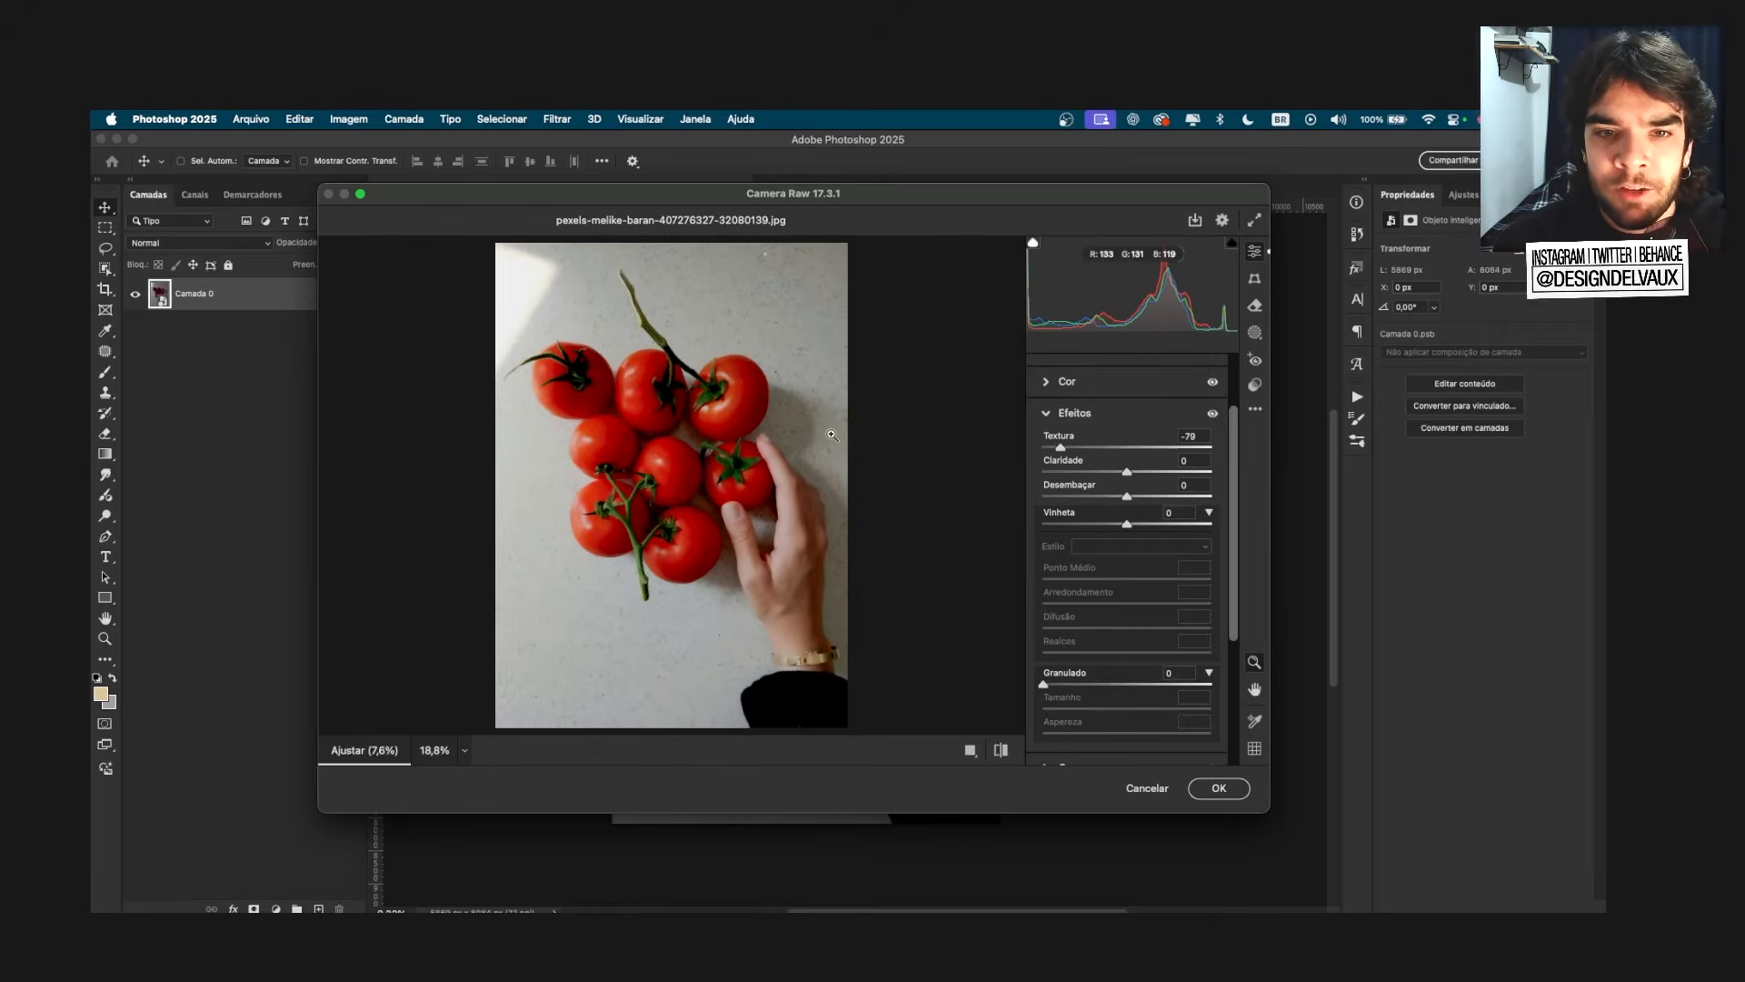
mouse_move(1063, 449)
mouse_down()
mouse_move(1121, 455)
mouse_move(1082, 452)
mouse_up()
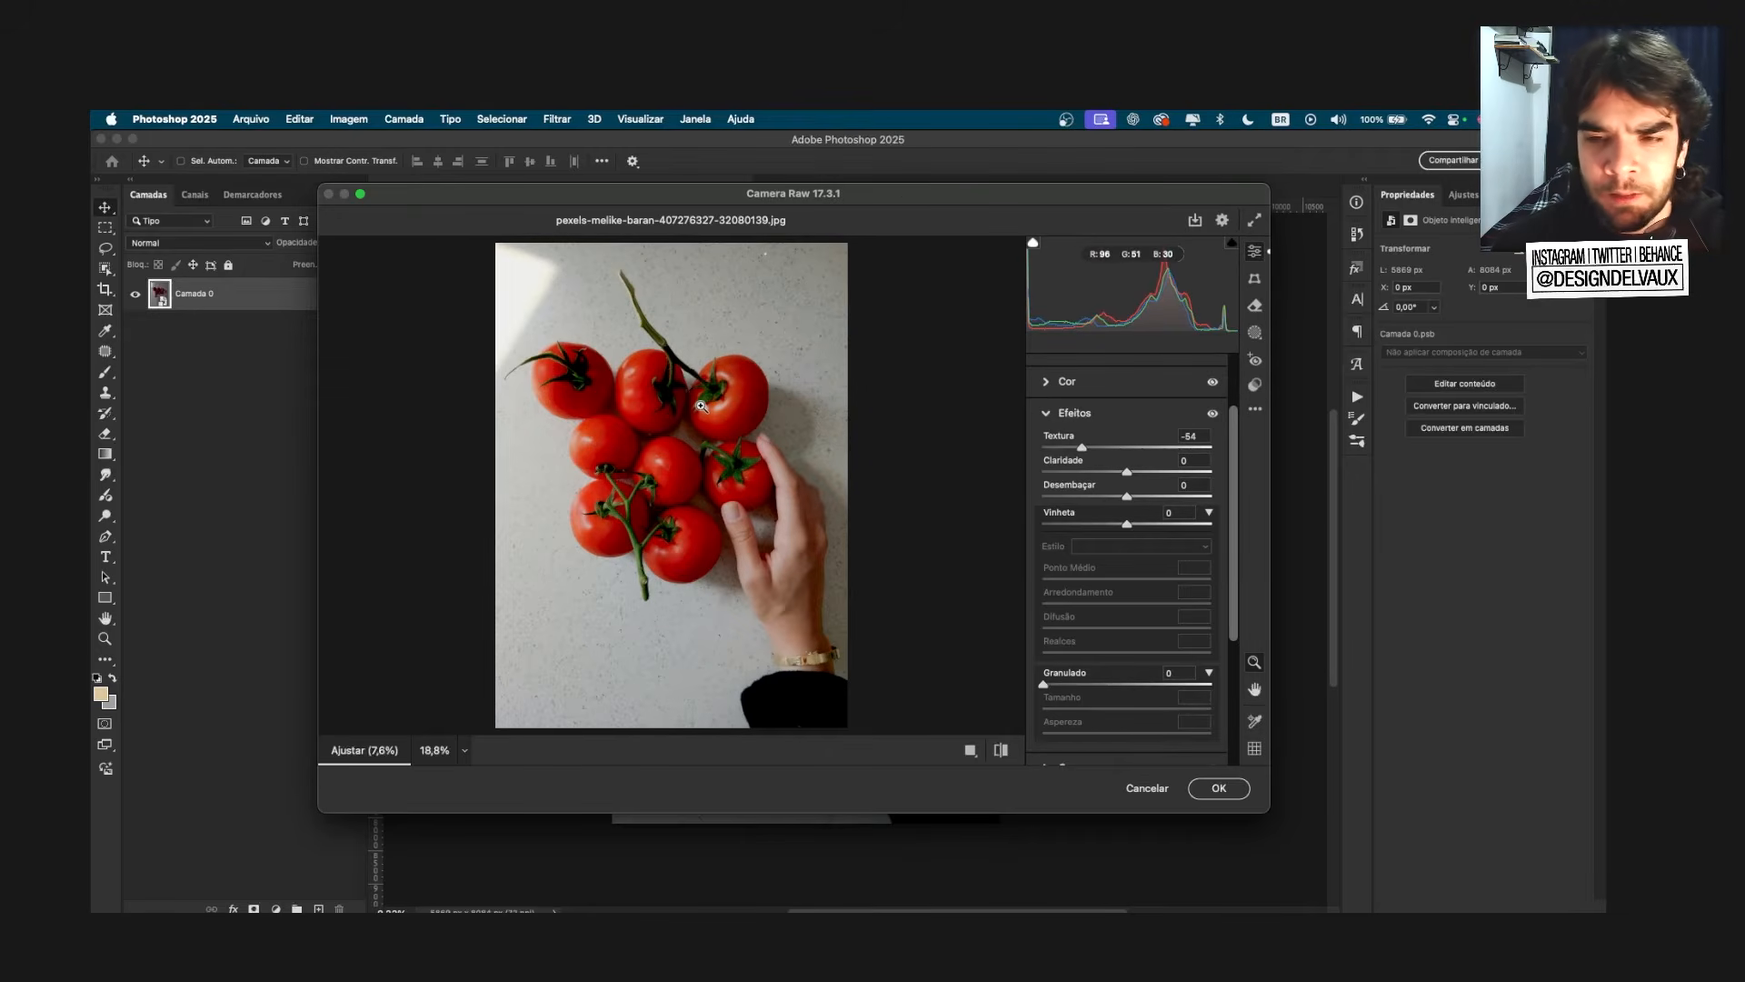
drag(1084, 450, 1124, 451)
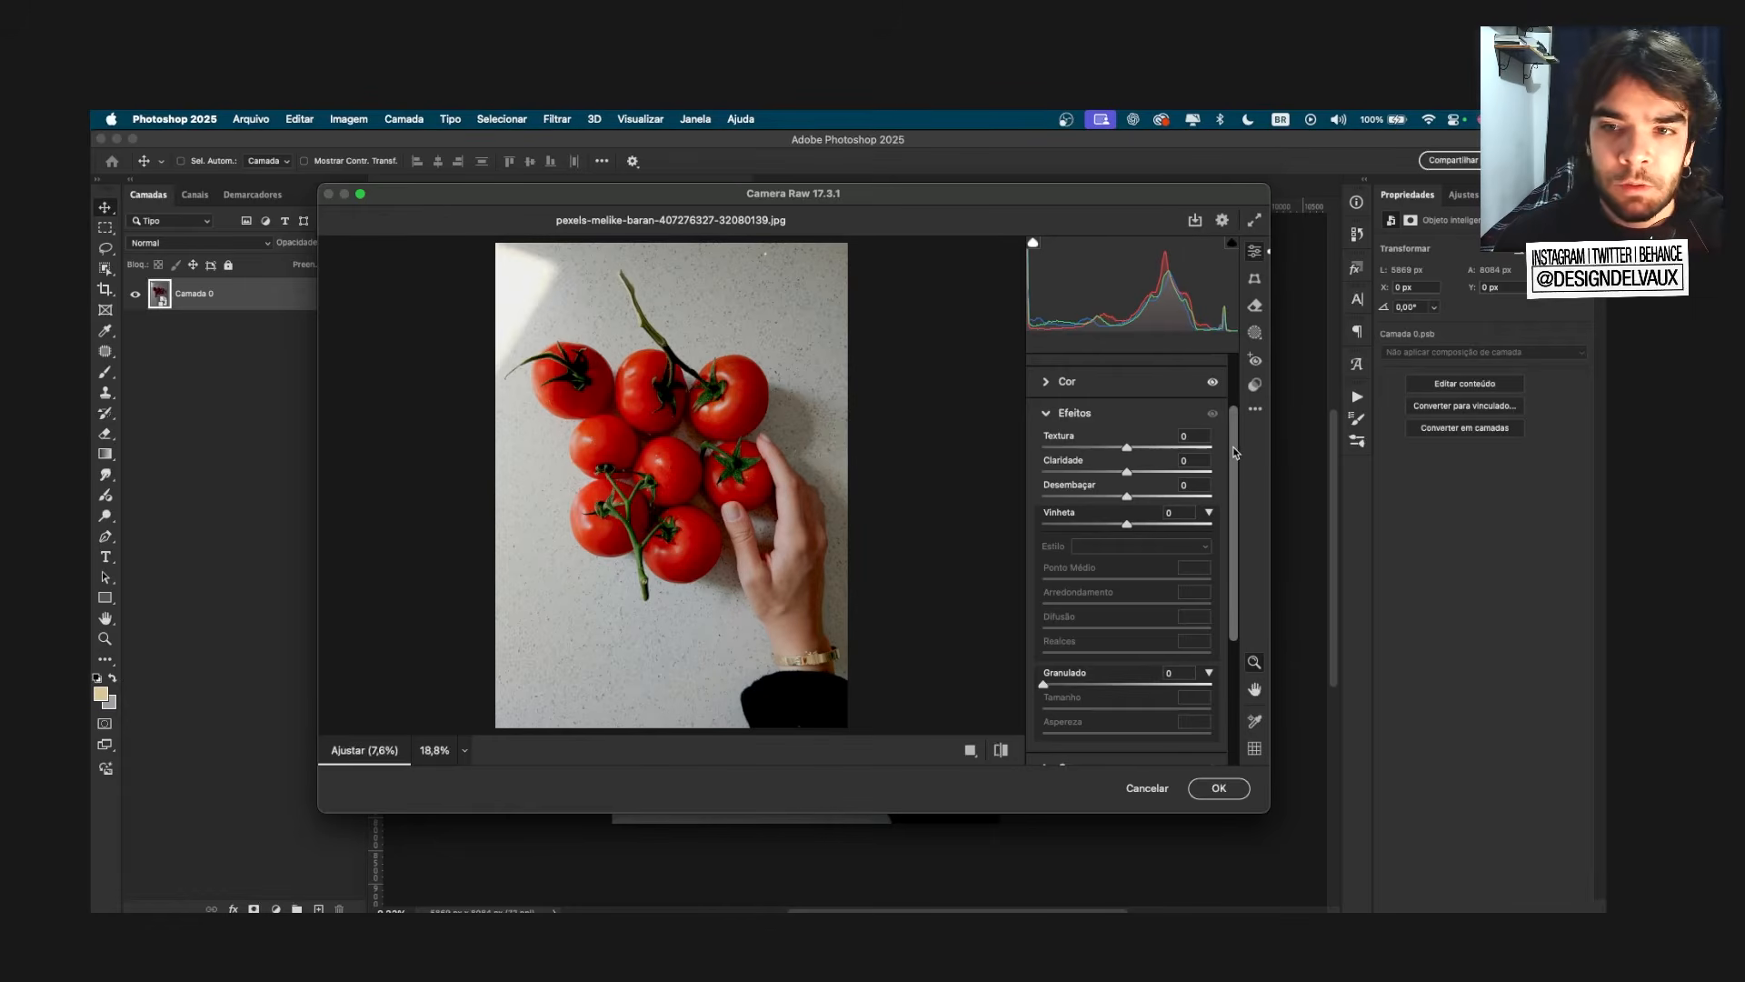
Step: Try the clarity at its extremes of +100 and -100, resetting it to 0
drag(1236, 436, 1235, 434)
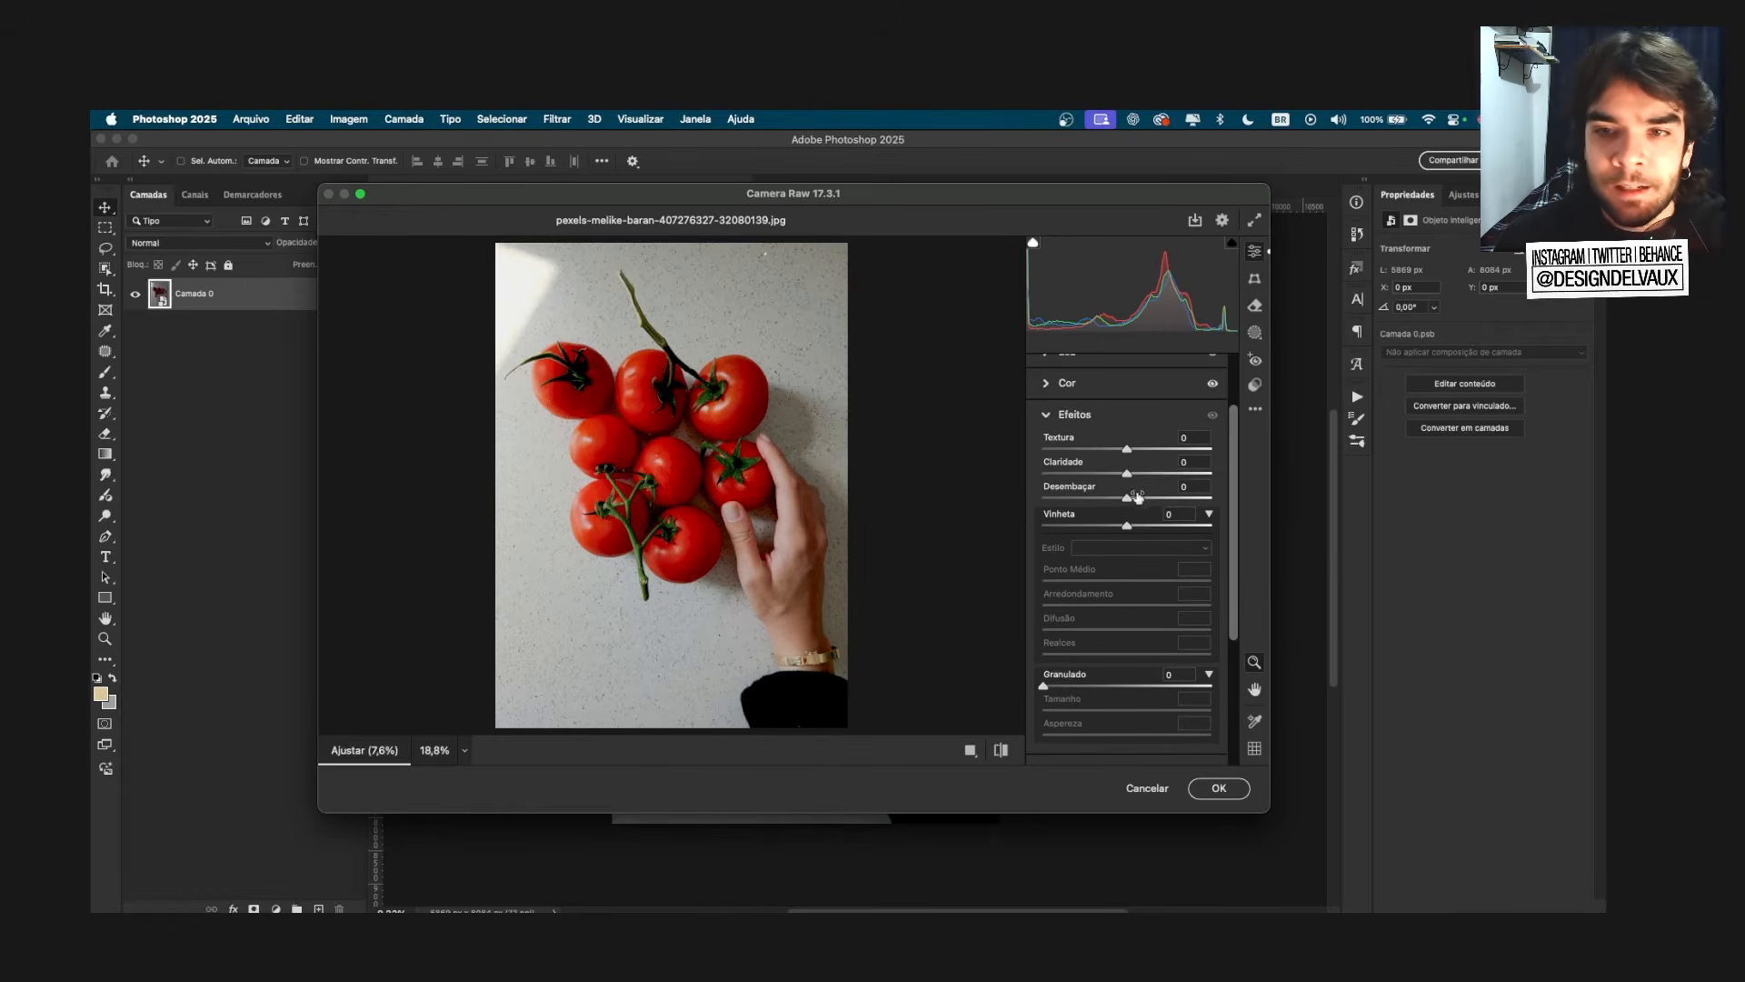
click(654, 403)
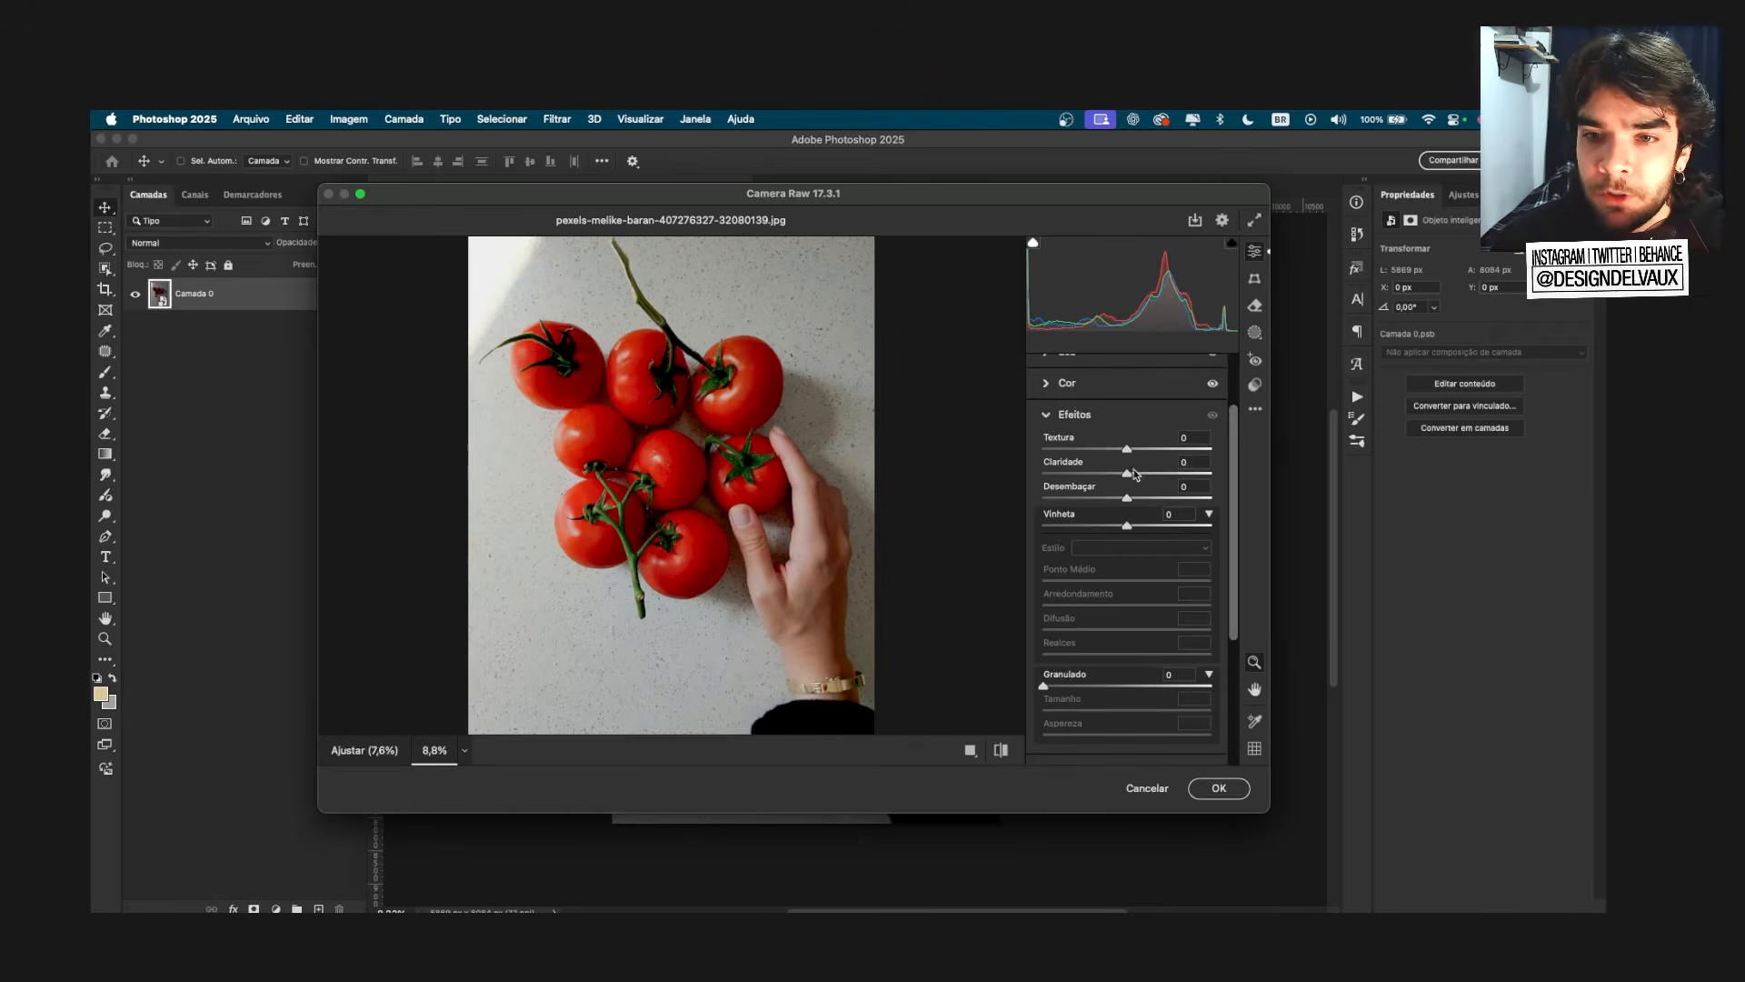
drag(1128, 475, 1214, 474)
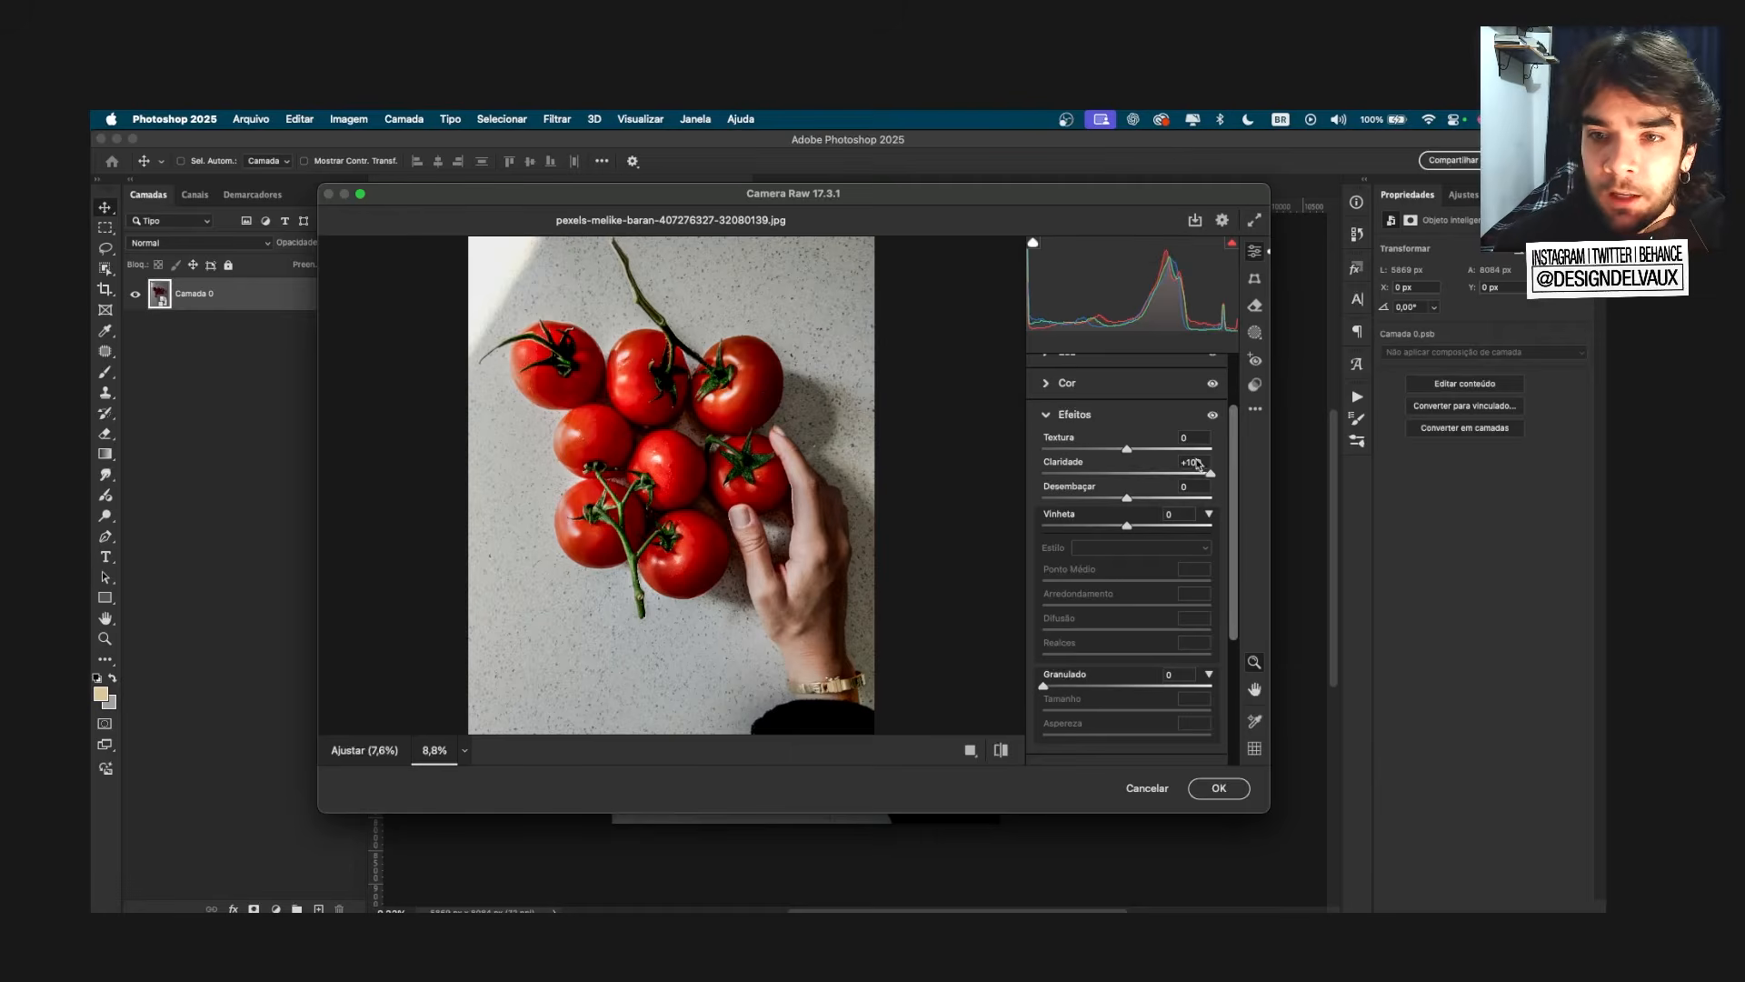
drag(1210, 473, 1128, 479)
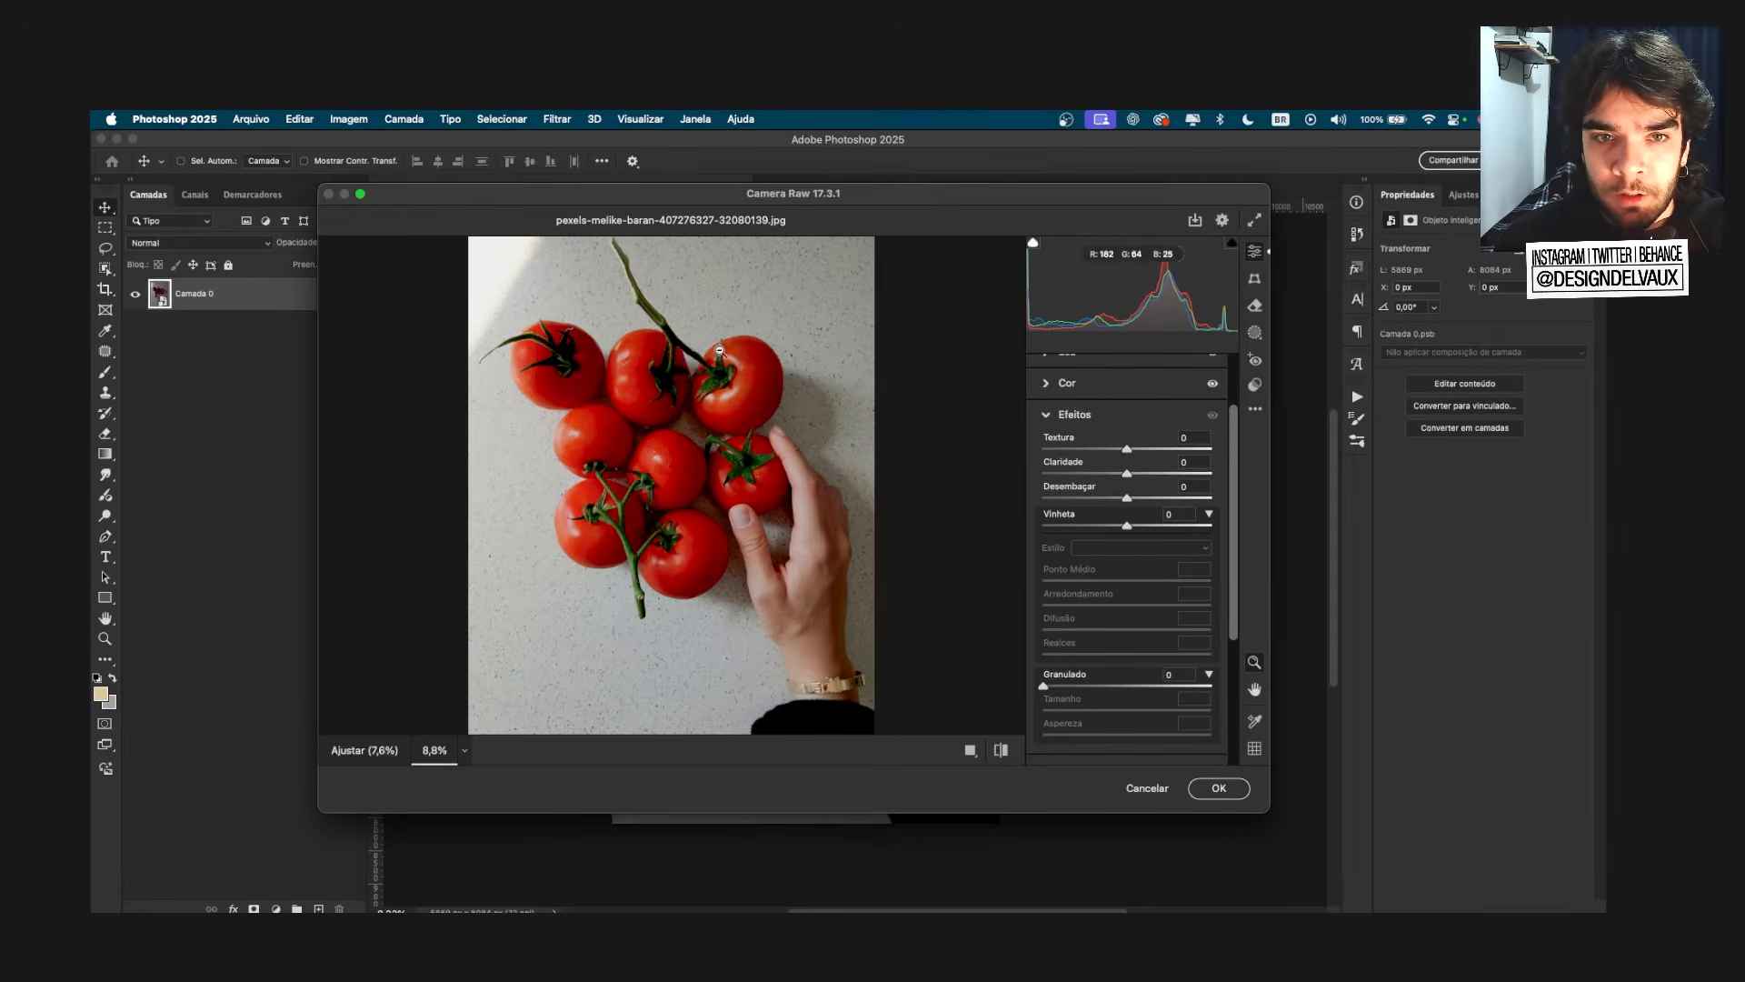
drag(1128, 474, 1227, 483)
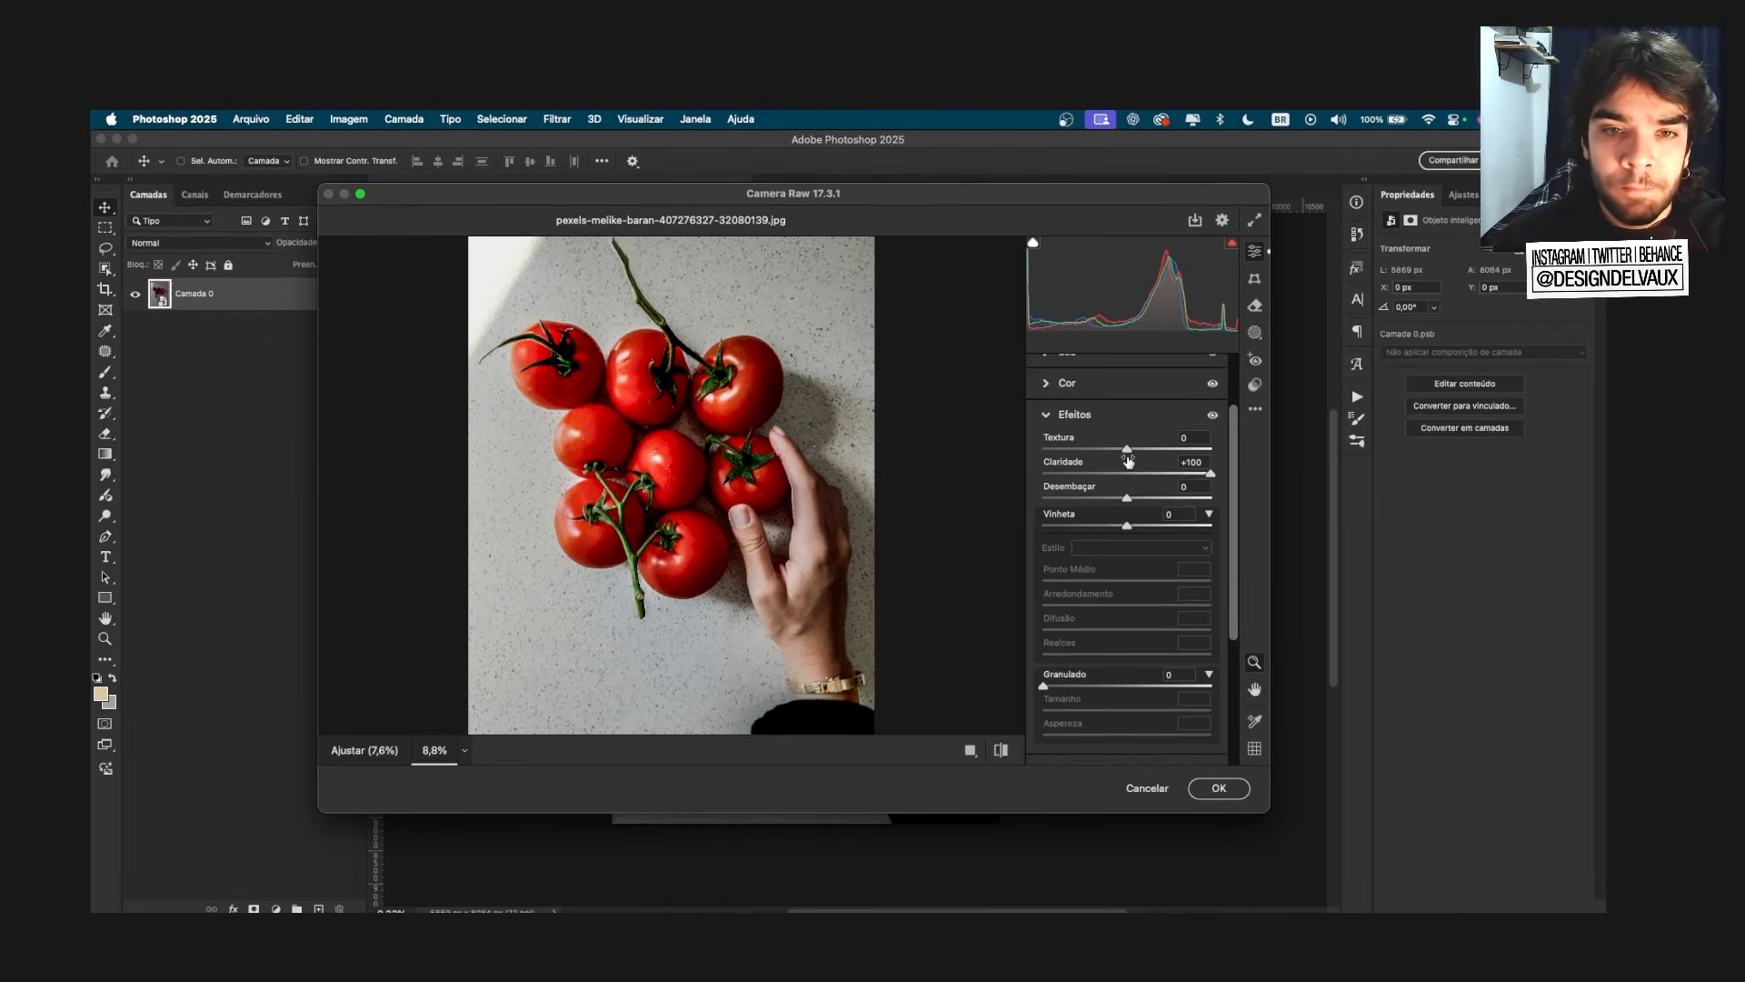
drag(1211, 473, 991, 475)
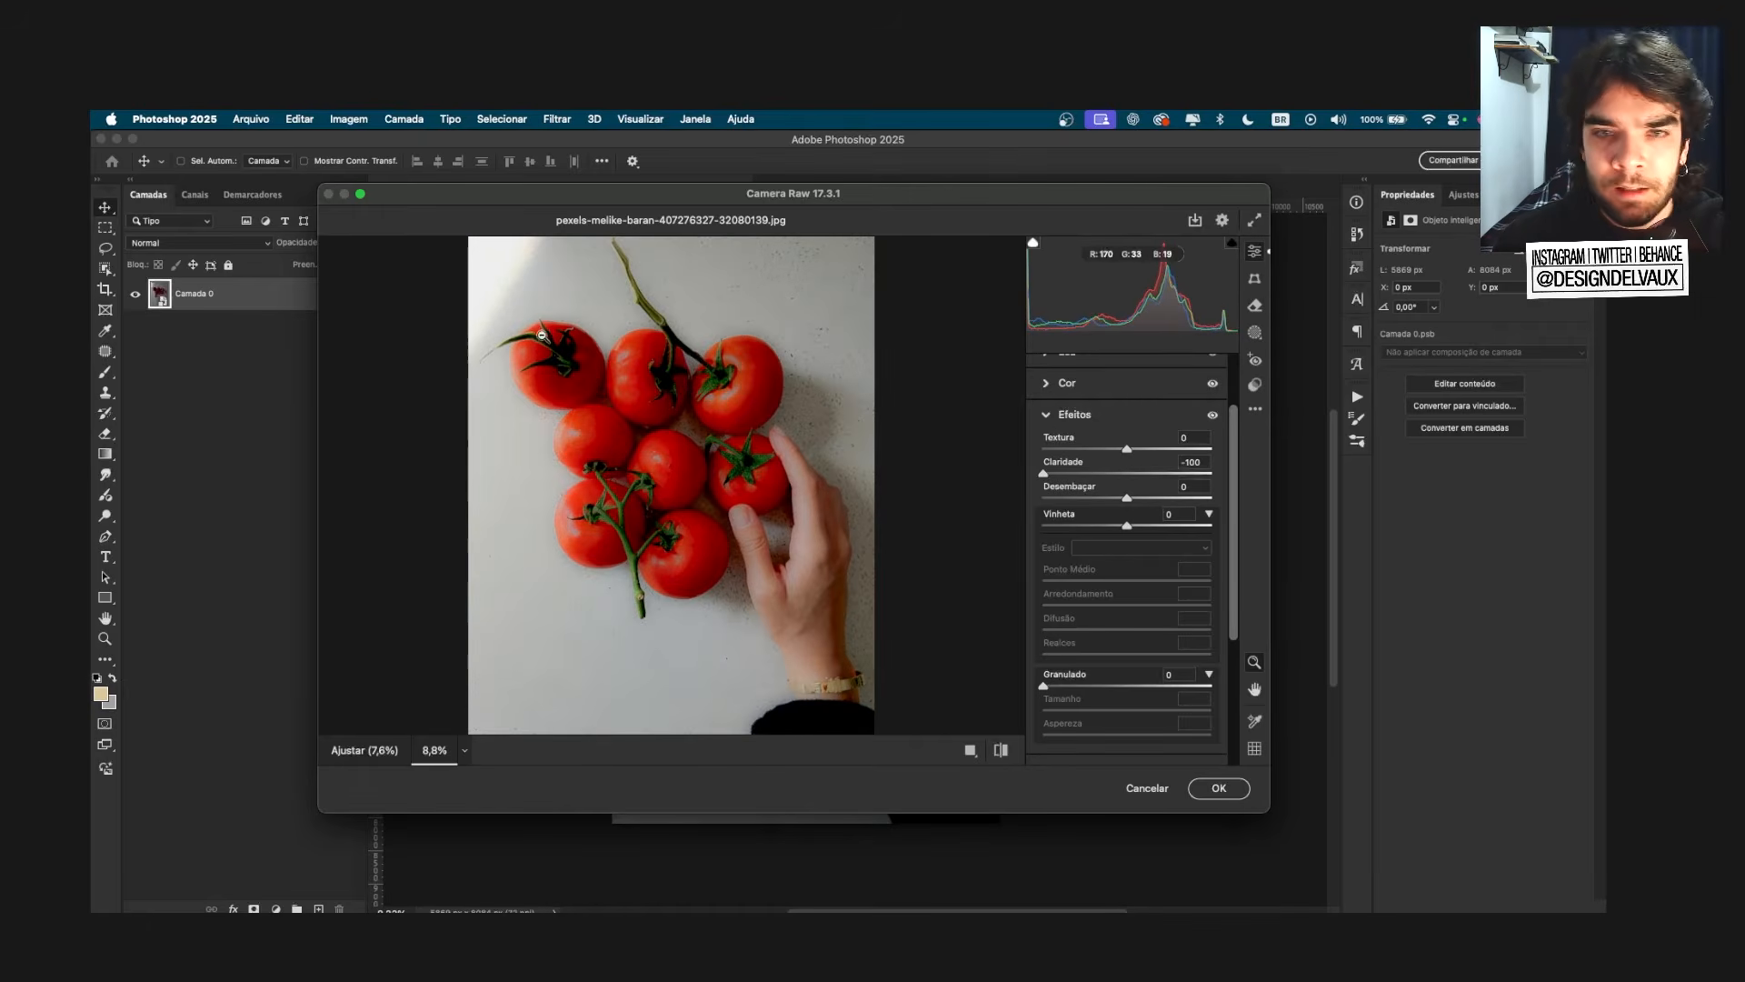
double_click(1043, 473)
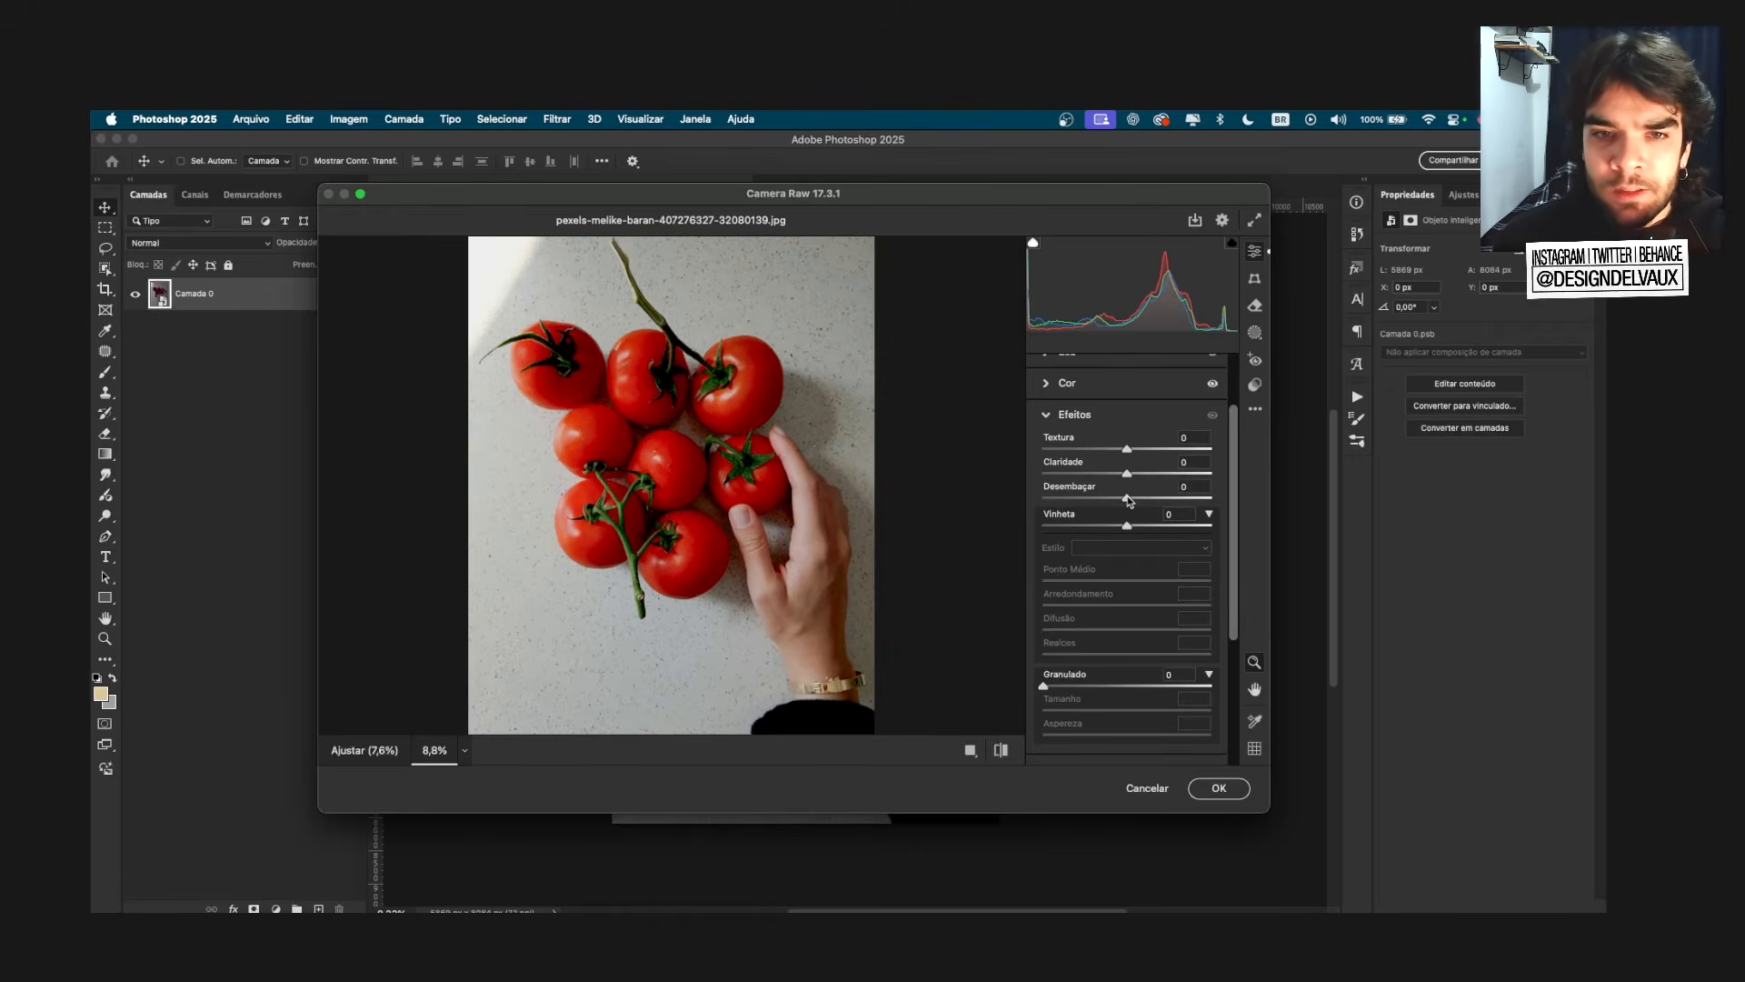
Step: Try a dehaze of +100 on the photo, resetting it to 0
drag(1127, 499, 1243, 505)
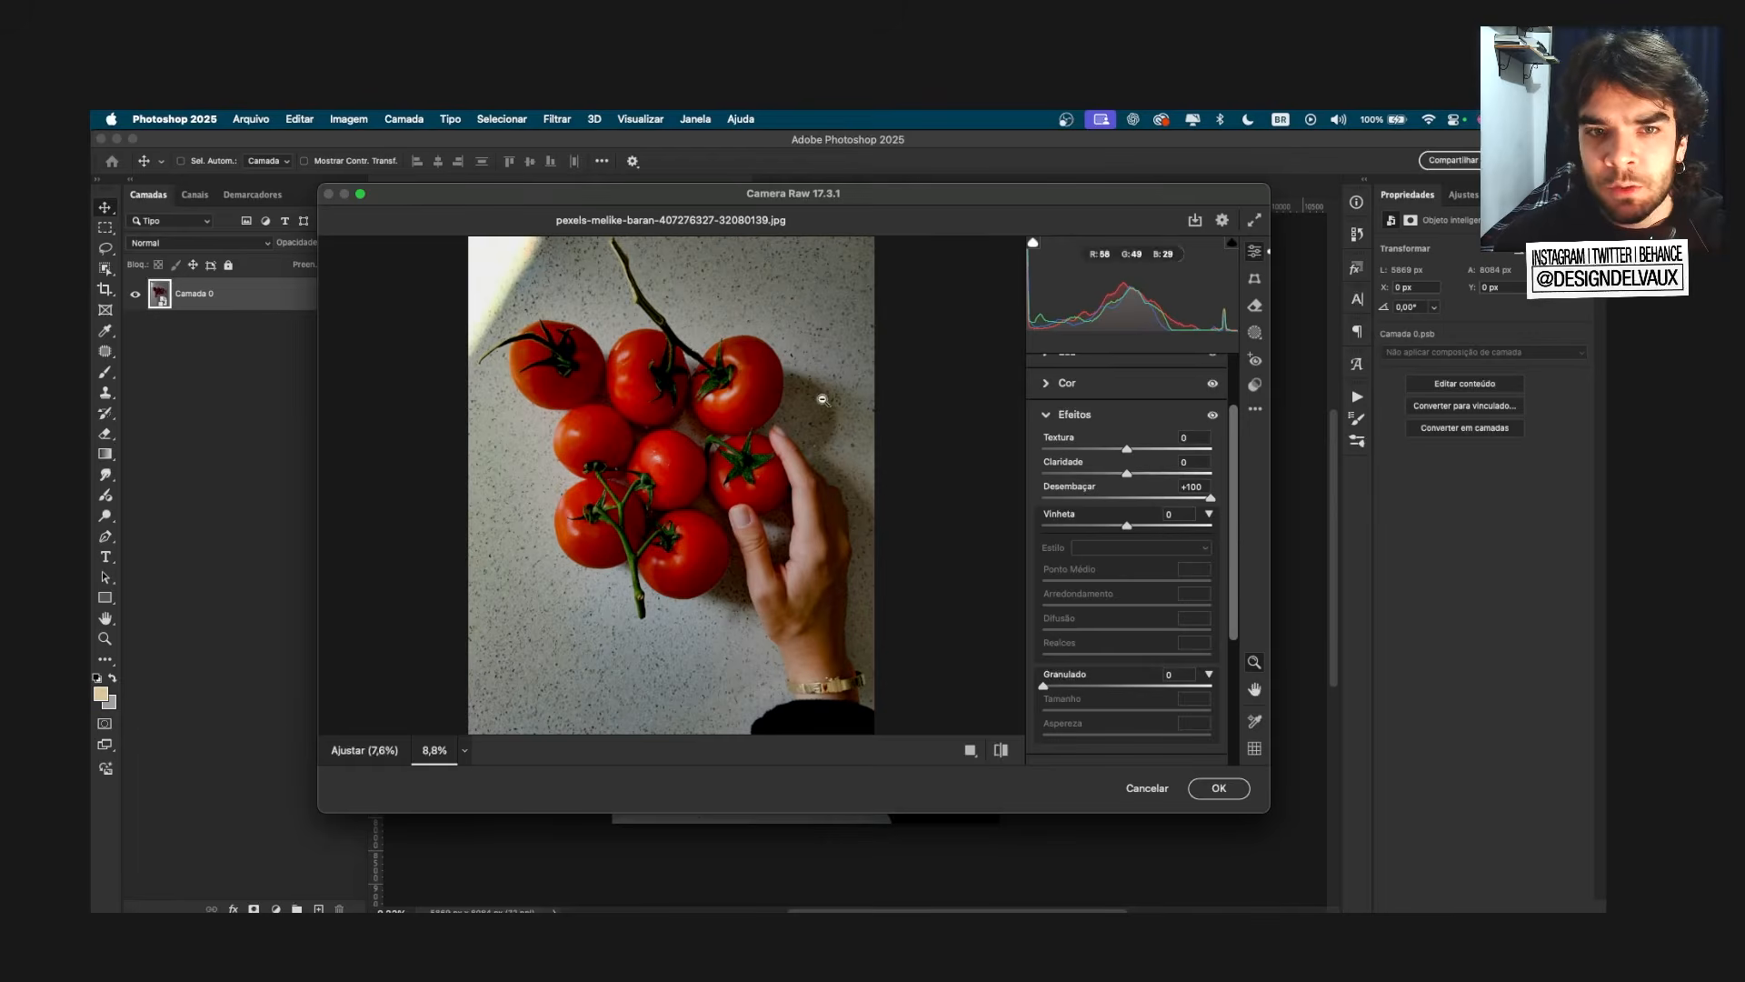
click(1205, 488)
text(0)
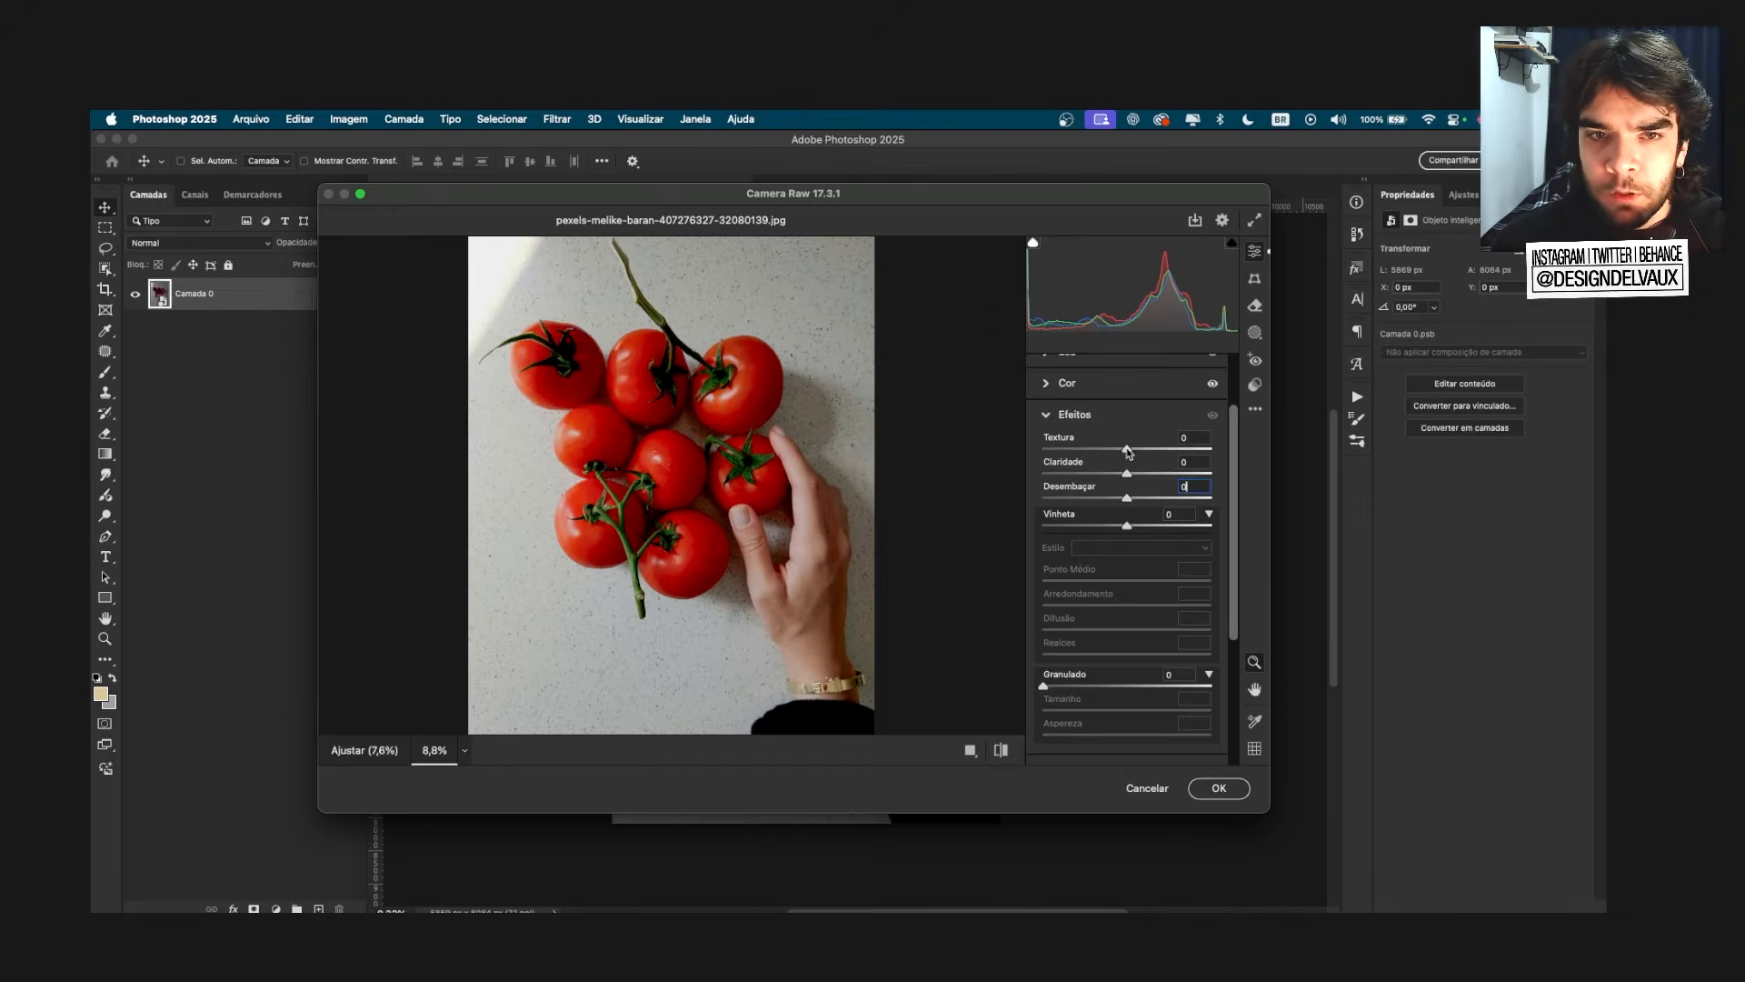
Step: Set the texture to +40 and compare the photo with its original version
drag(1128, 452, 1161, 451)
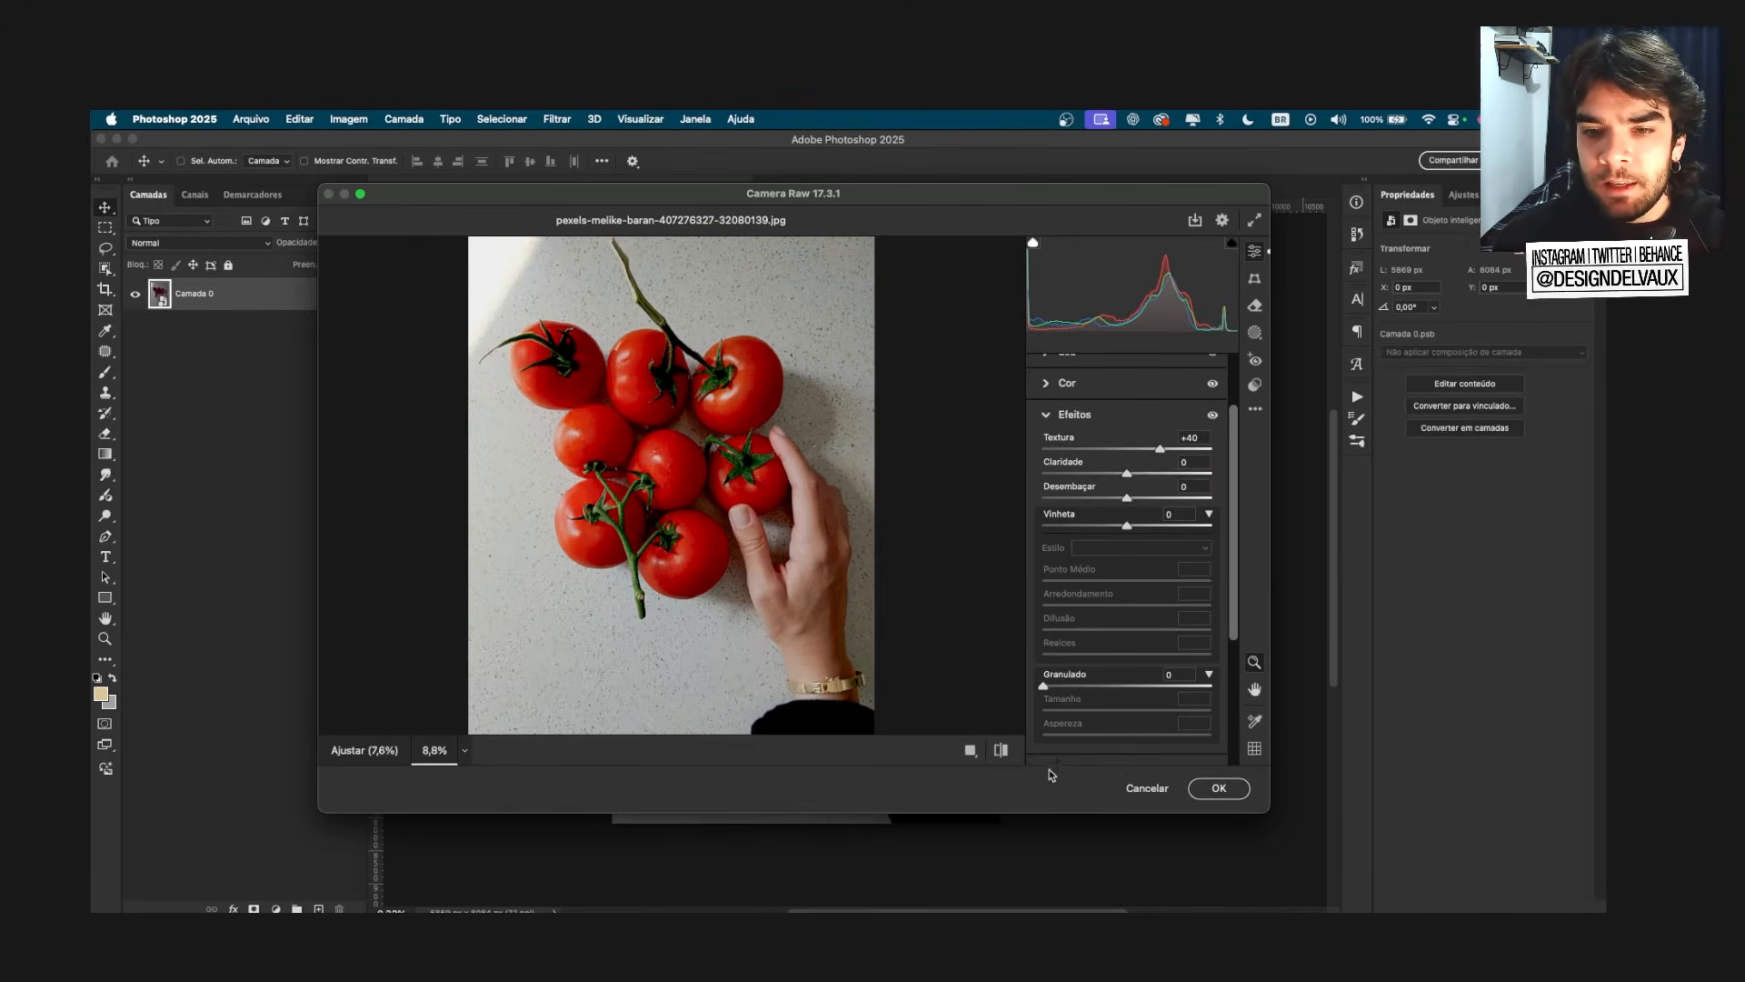
click(1002, 751)
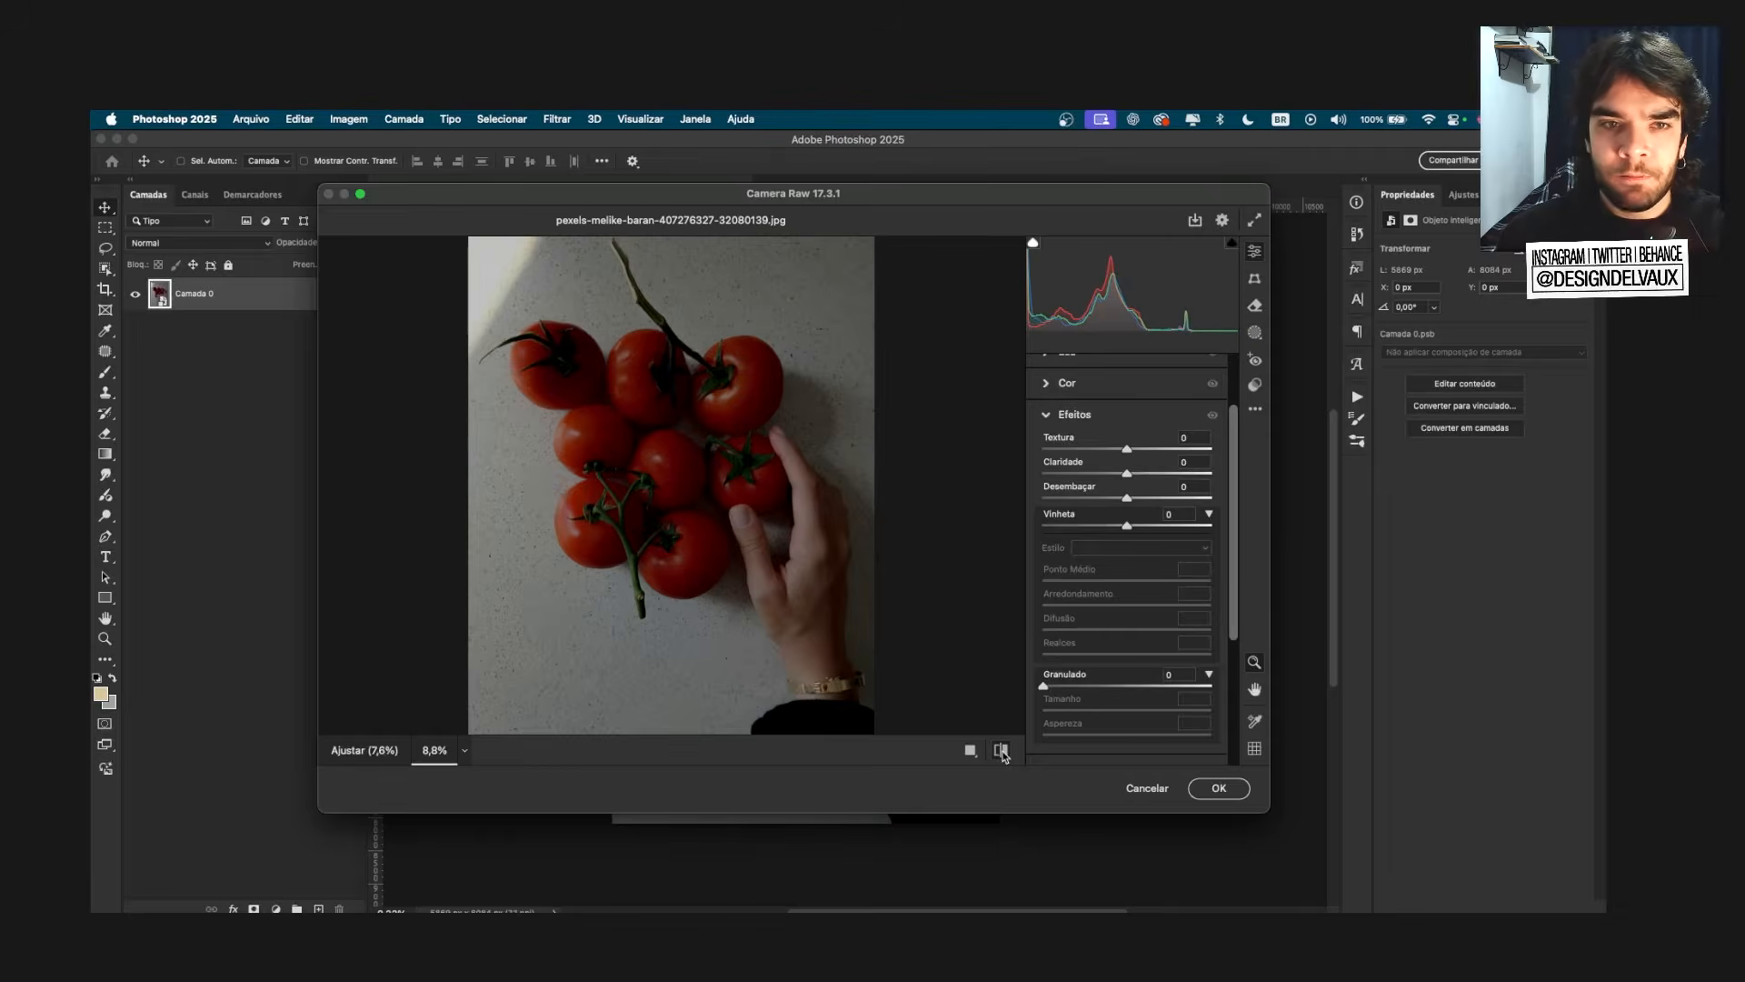
click(1002, 751)
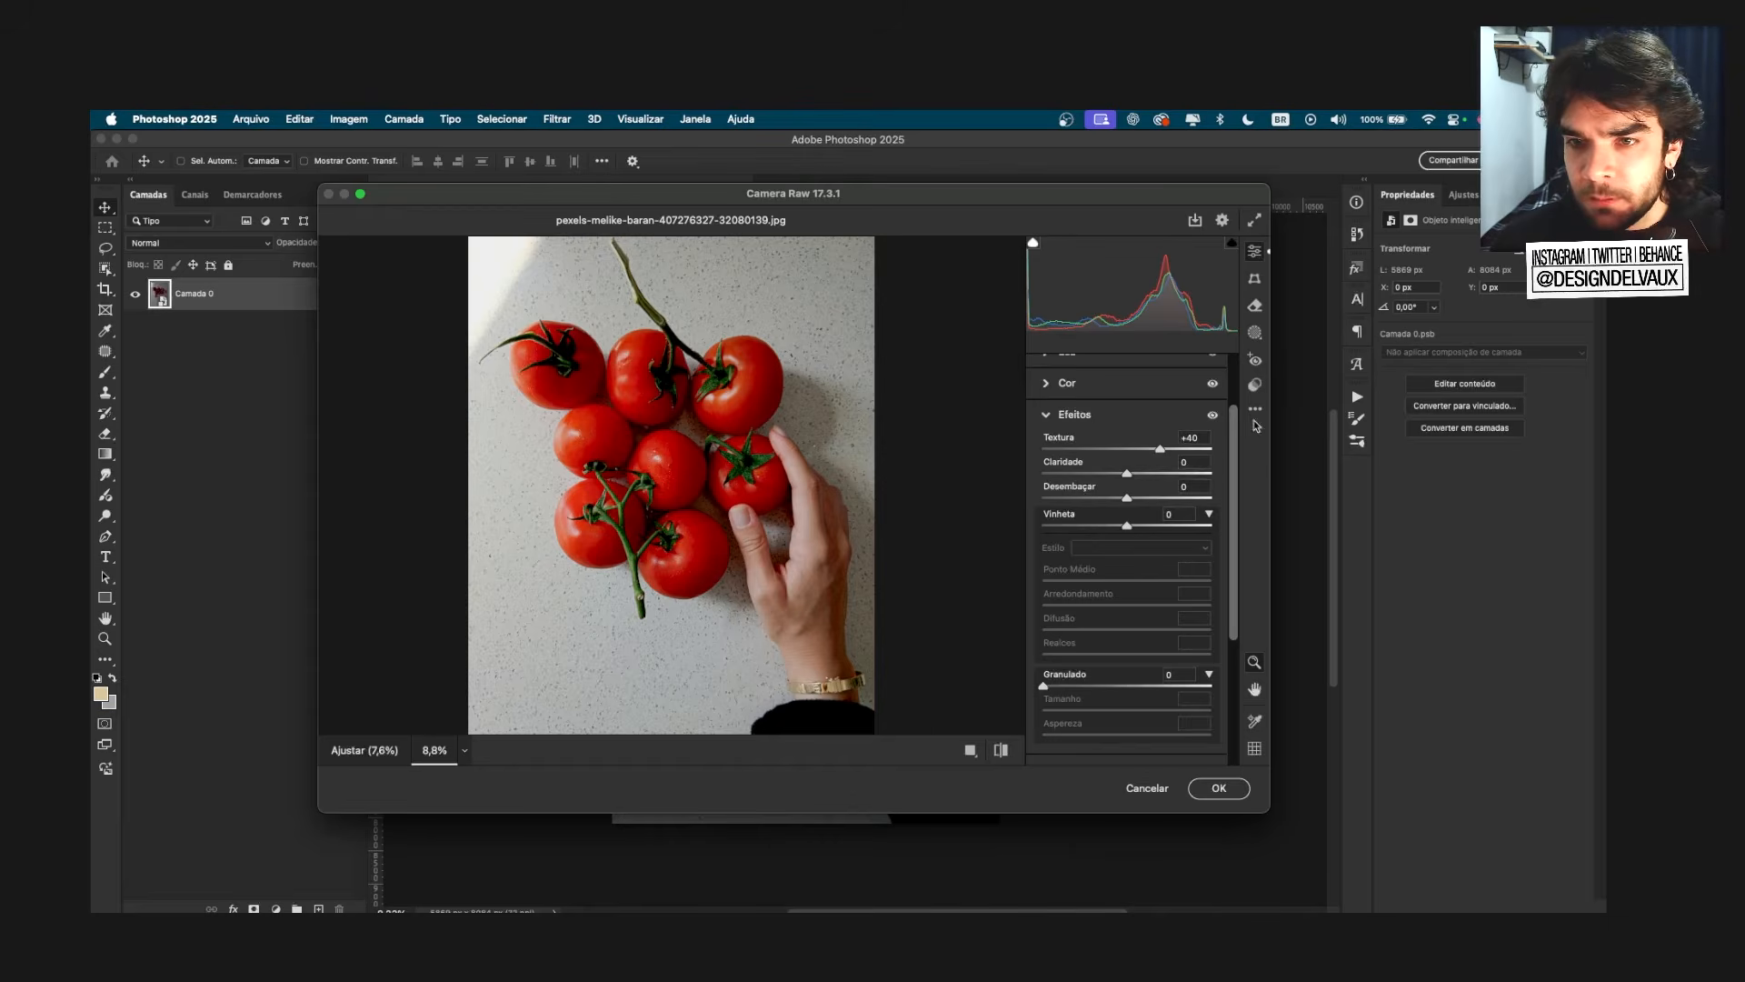
Step: Try a vignette of -52, strengthen it slightly, and adjust its midpoint to 14 and roundness to +4
scroll(1235, 440, down, 2)
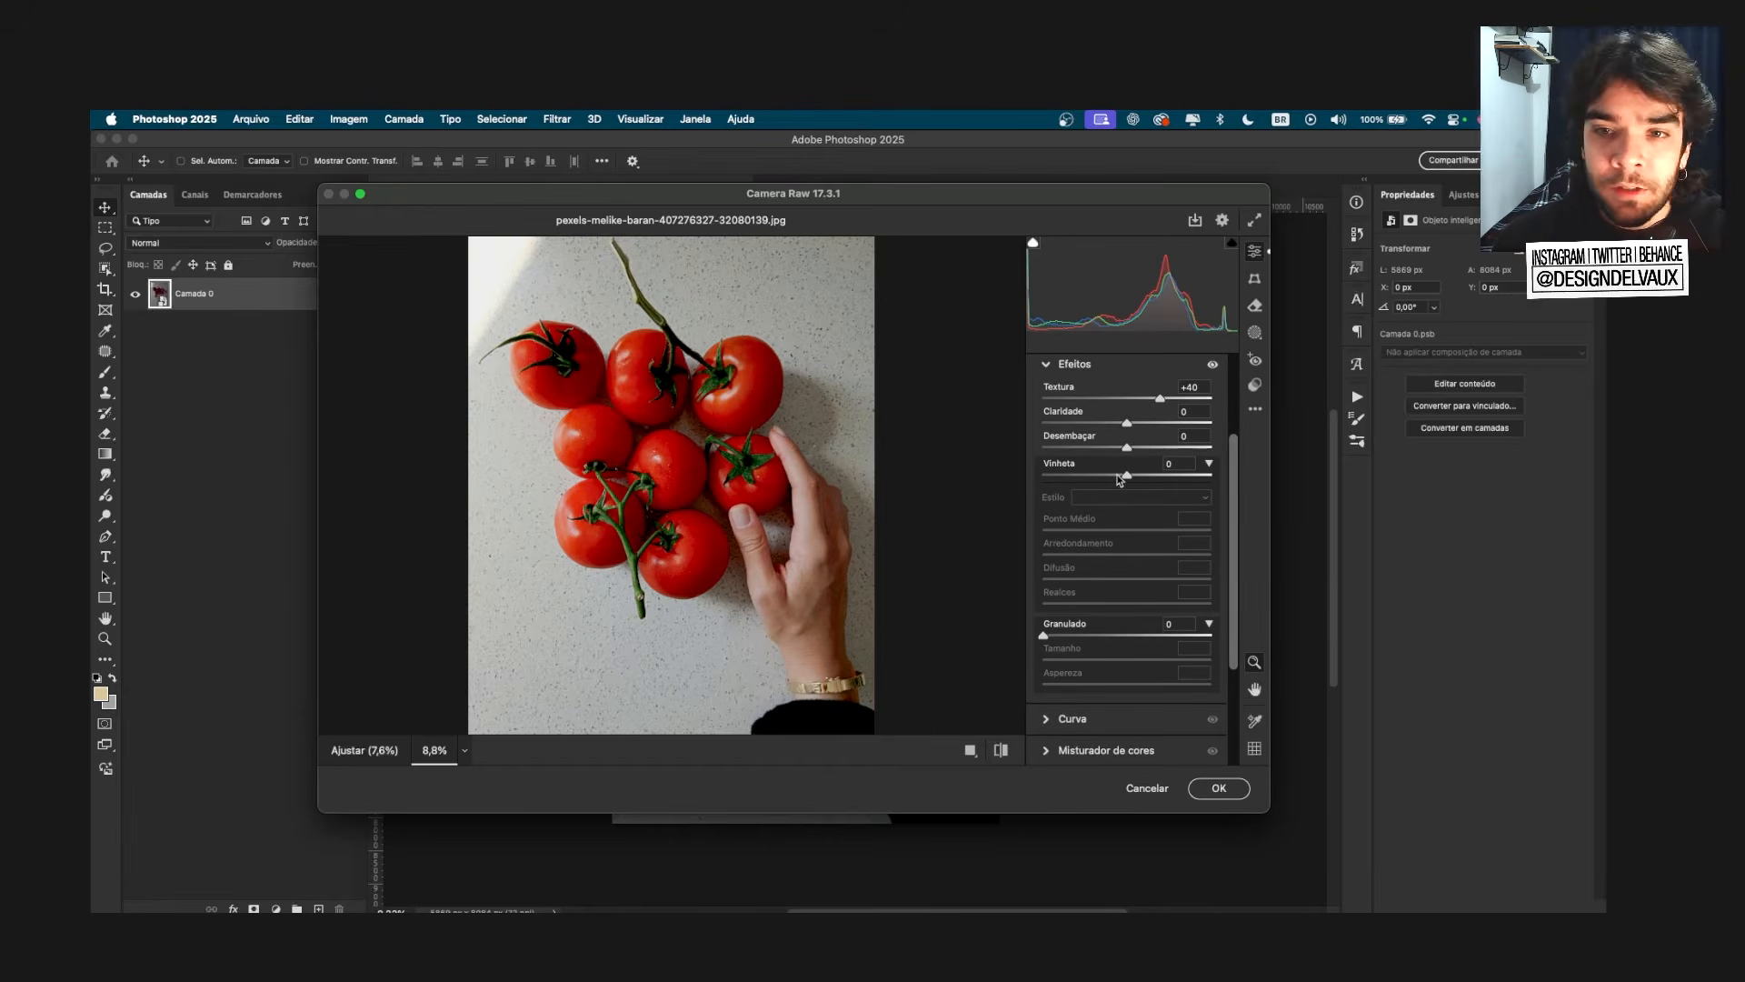
drag(1127, 475, 1084, 479)
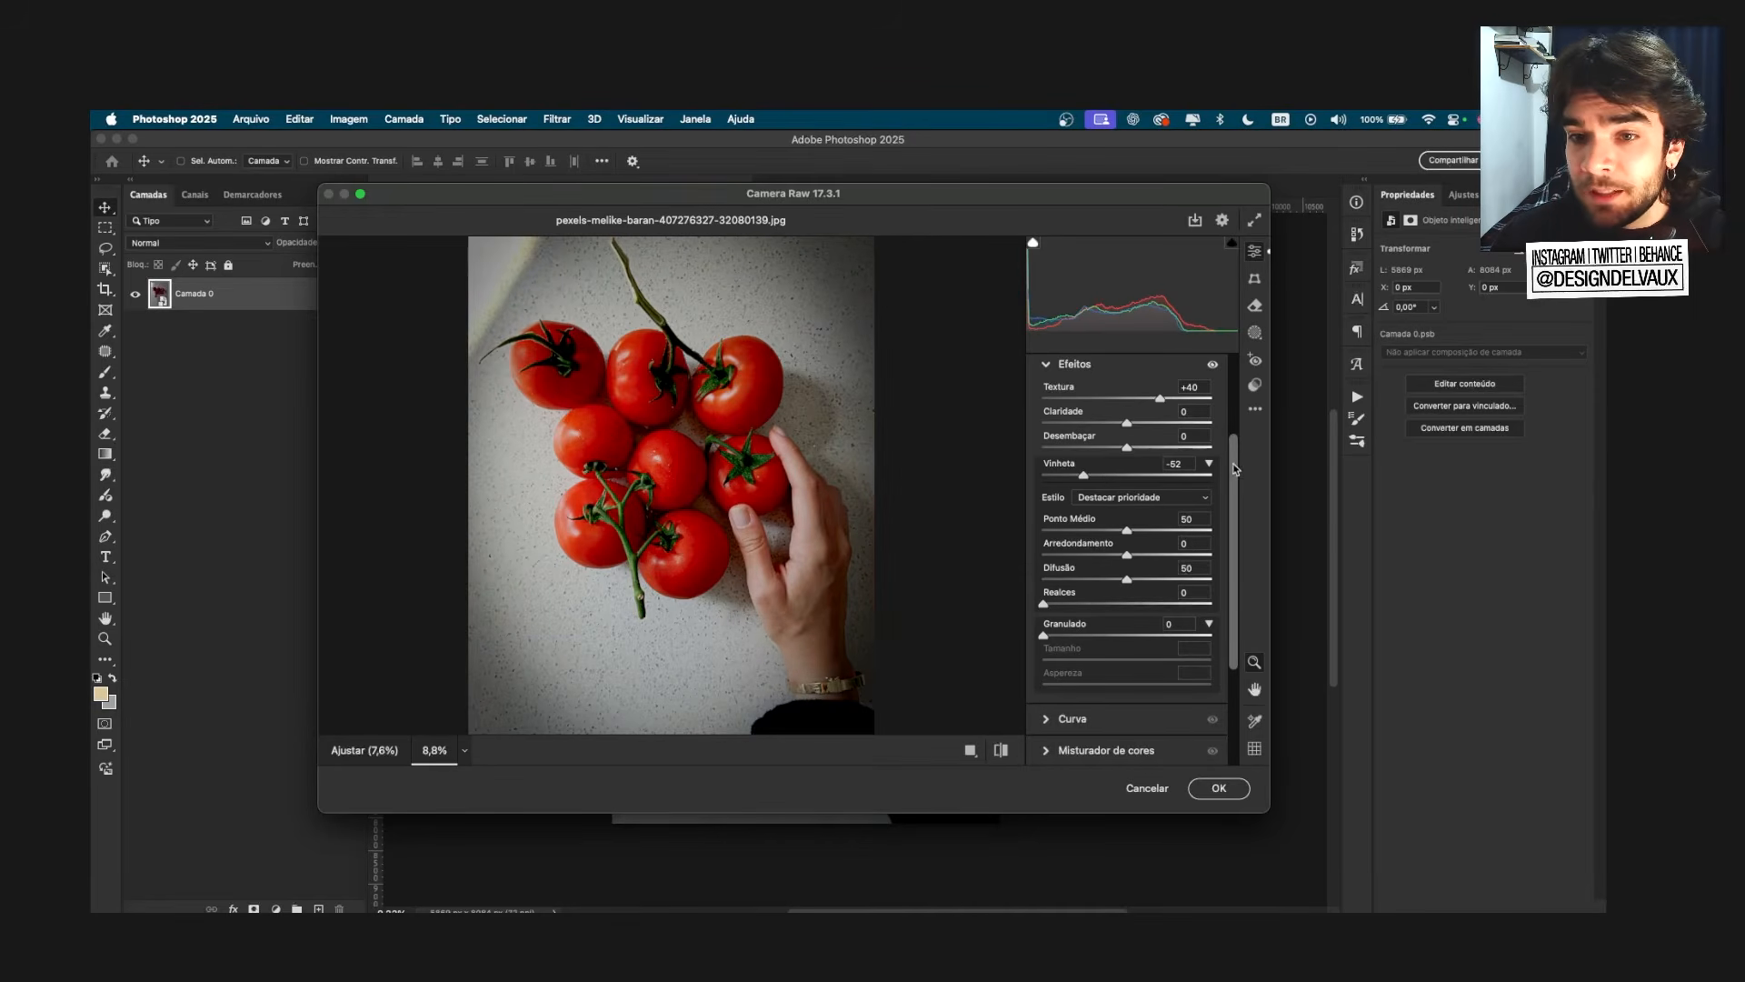
scroll(1235, 469, down, 2)
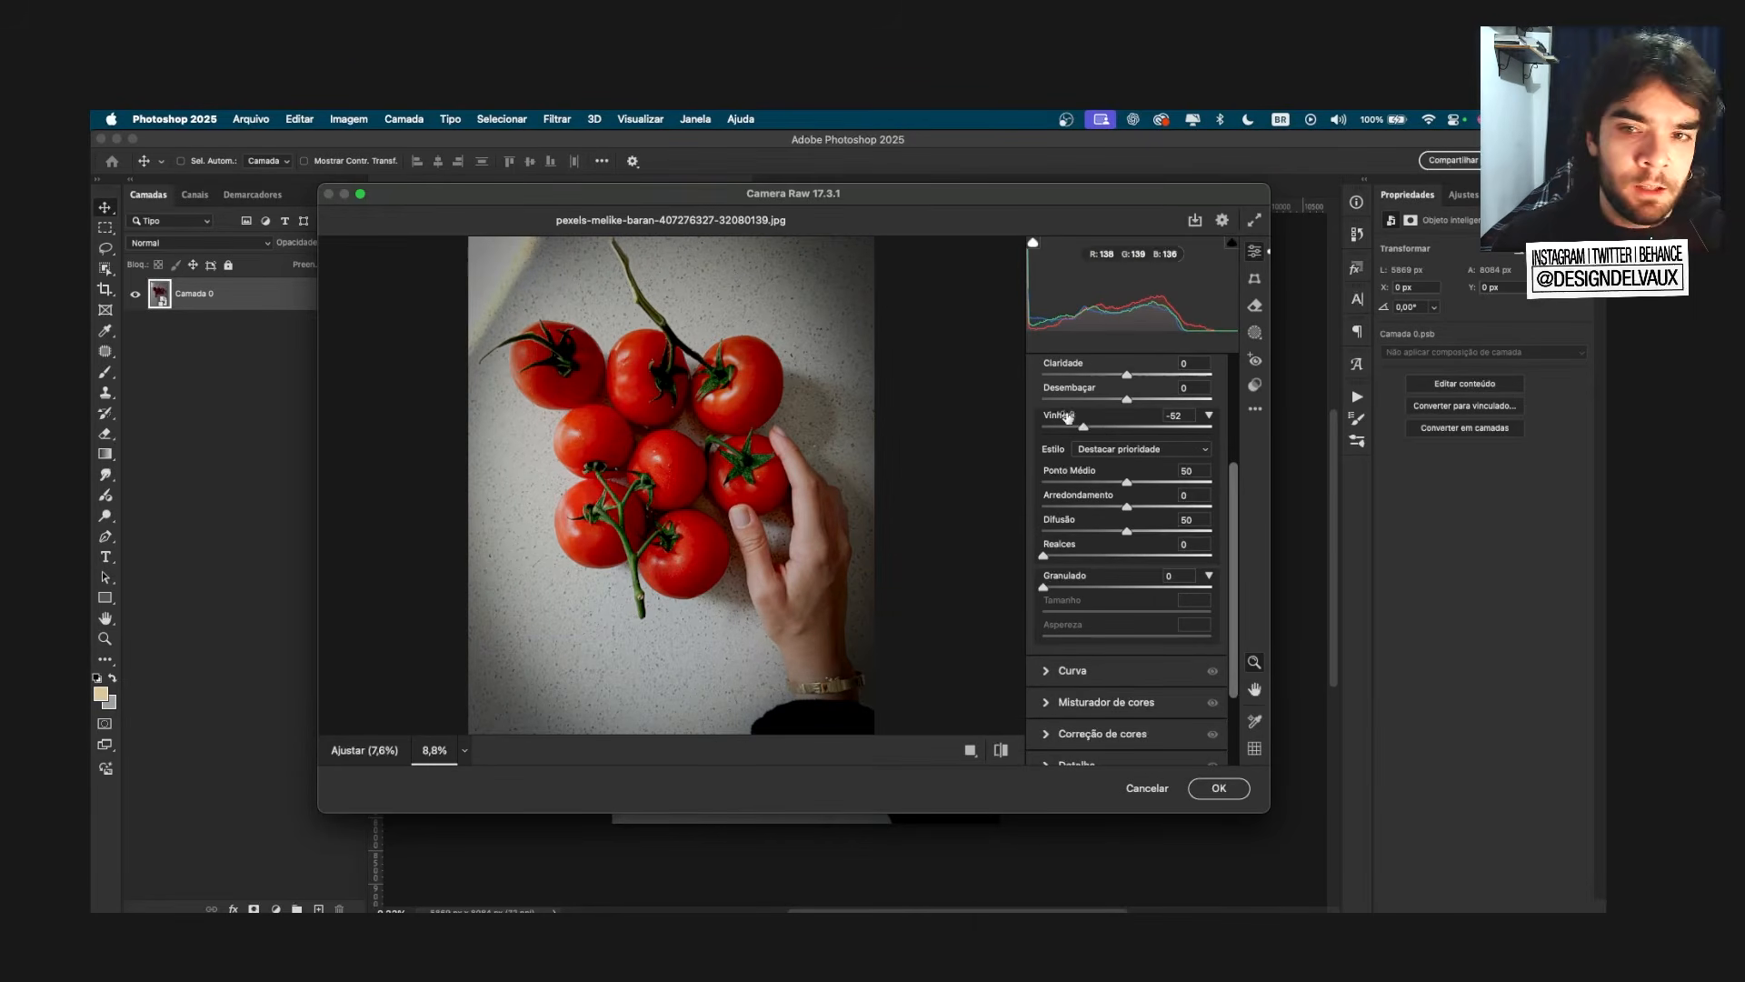
drag(1083, 427, 1202, 511)
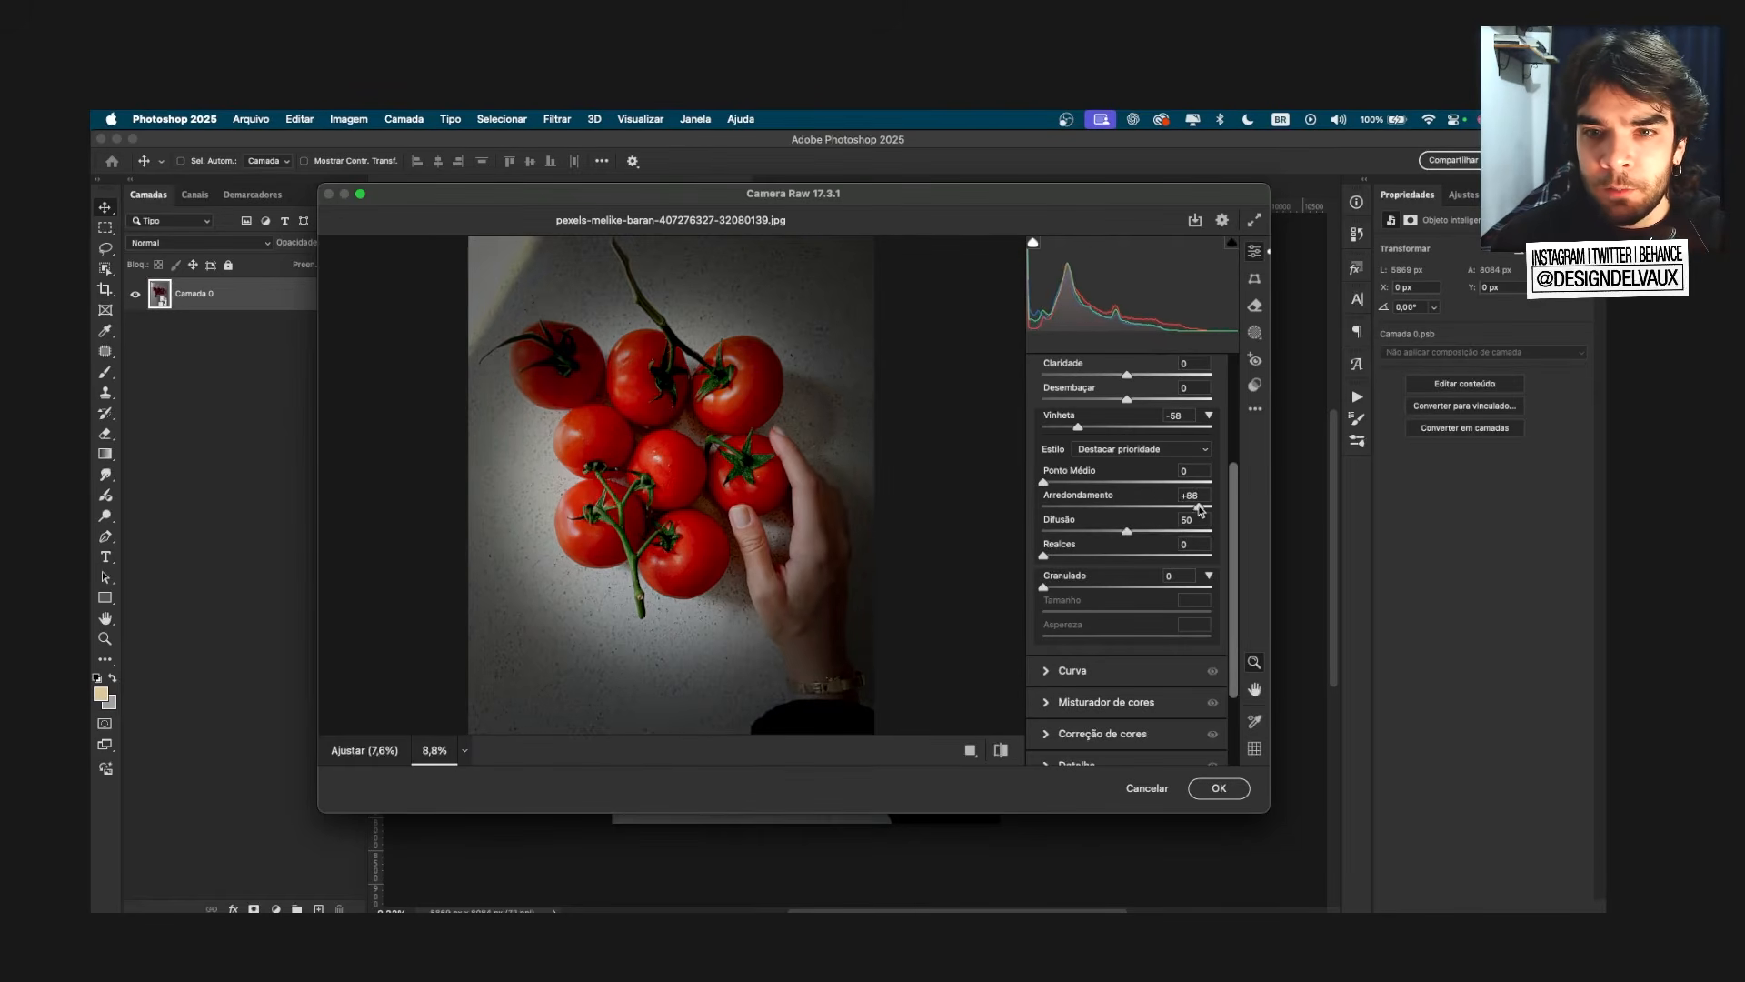
mouse_move(1046, 484)
mouse_down()
mouse_move(1127, 486)
mouse_move(1130, 507)
mouse_move(1067, 484)
mouse_up()
click(1151, 507)
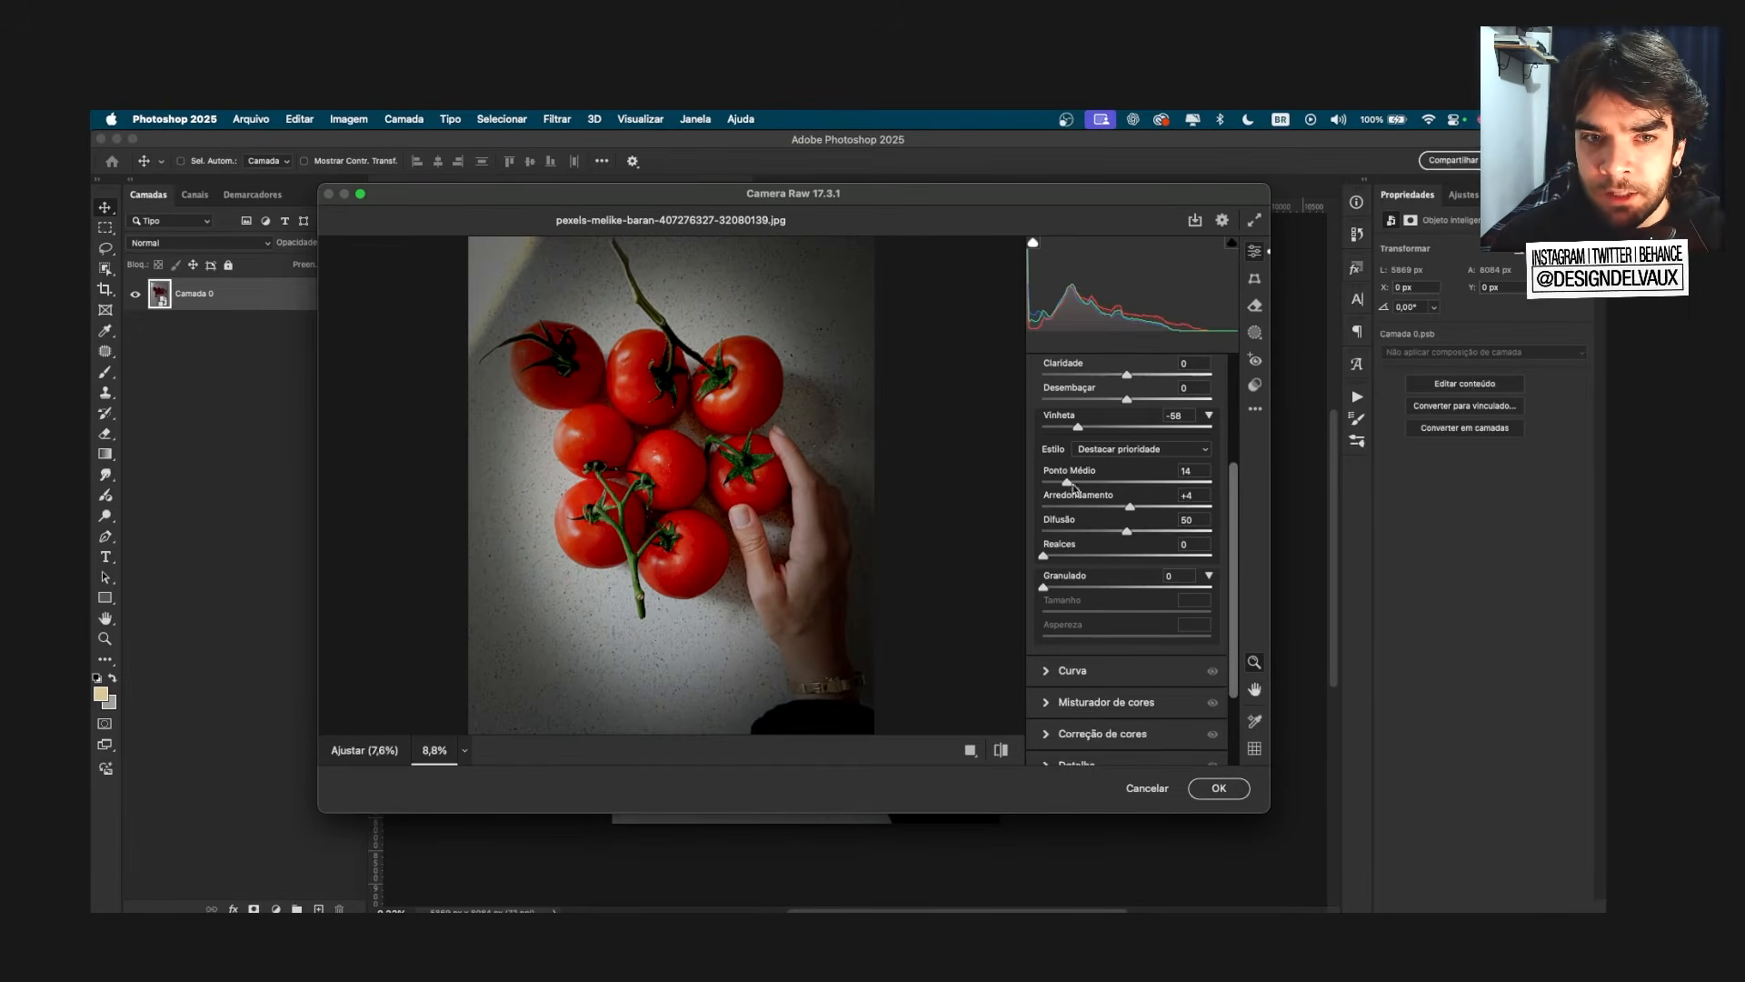
Step: Try vignette feathers of 0, 54 and 19 and highlights of 100 and 47, moving the midpoint to 51
drag(1128, 532, 1044, 532)
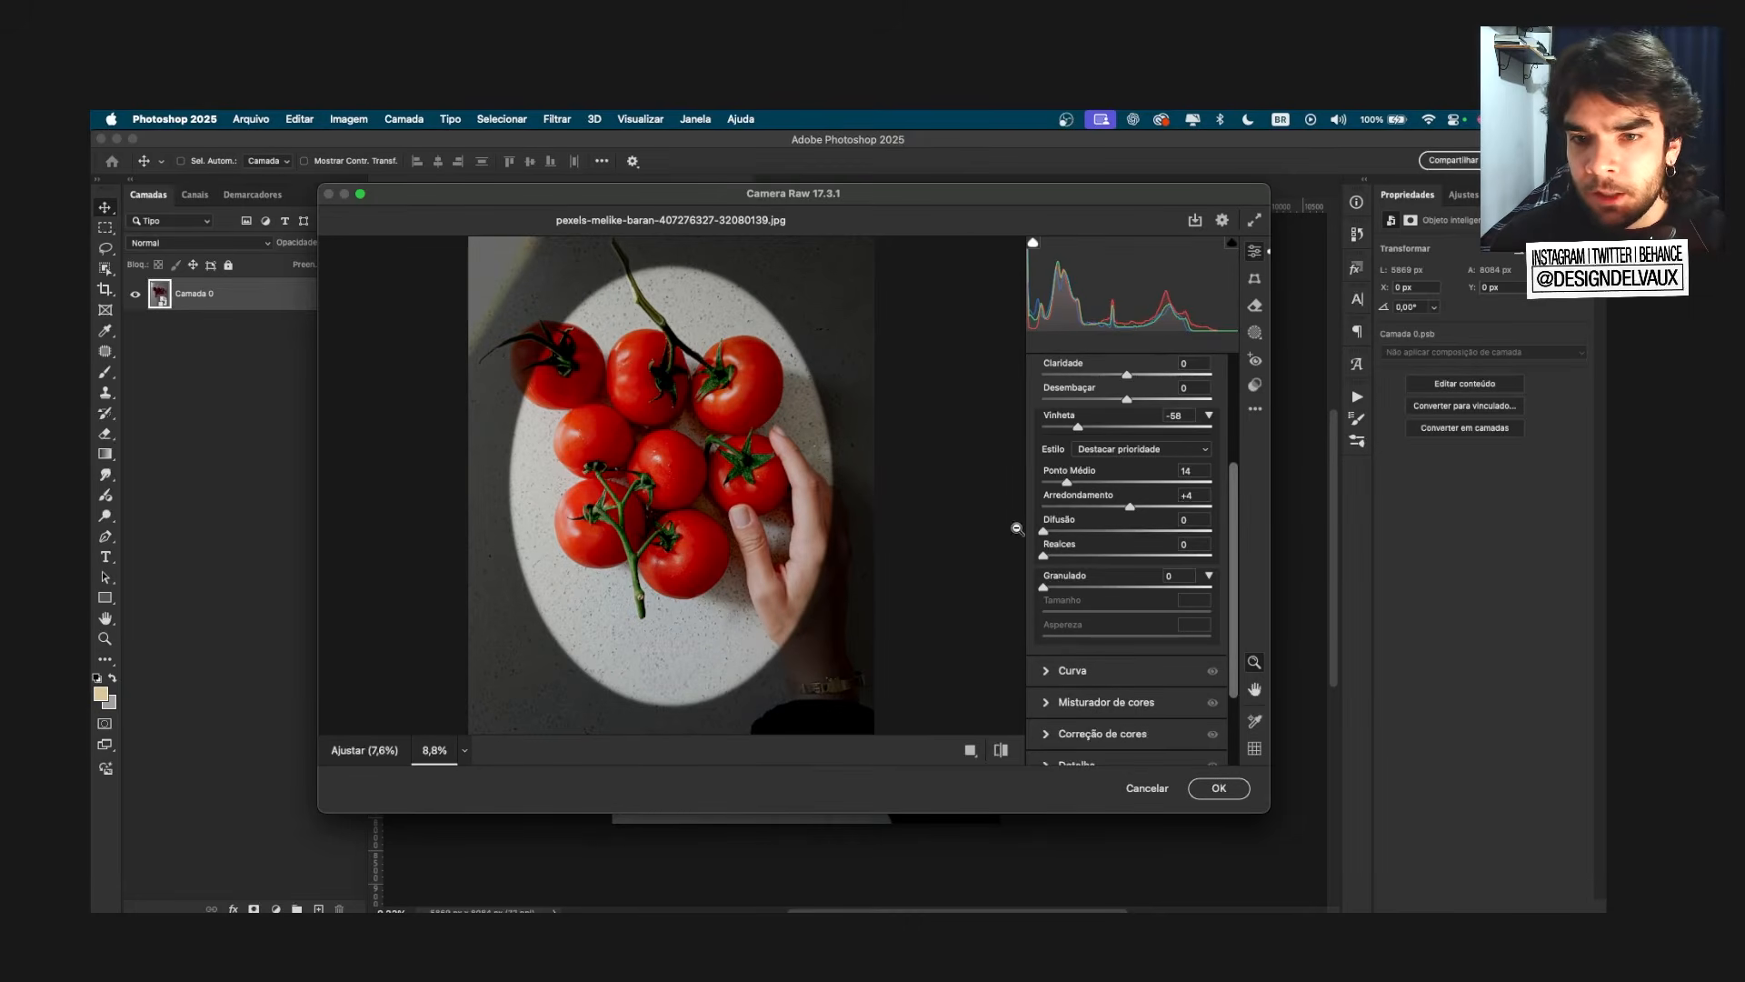
drag(1043, 531, 1212, 556)
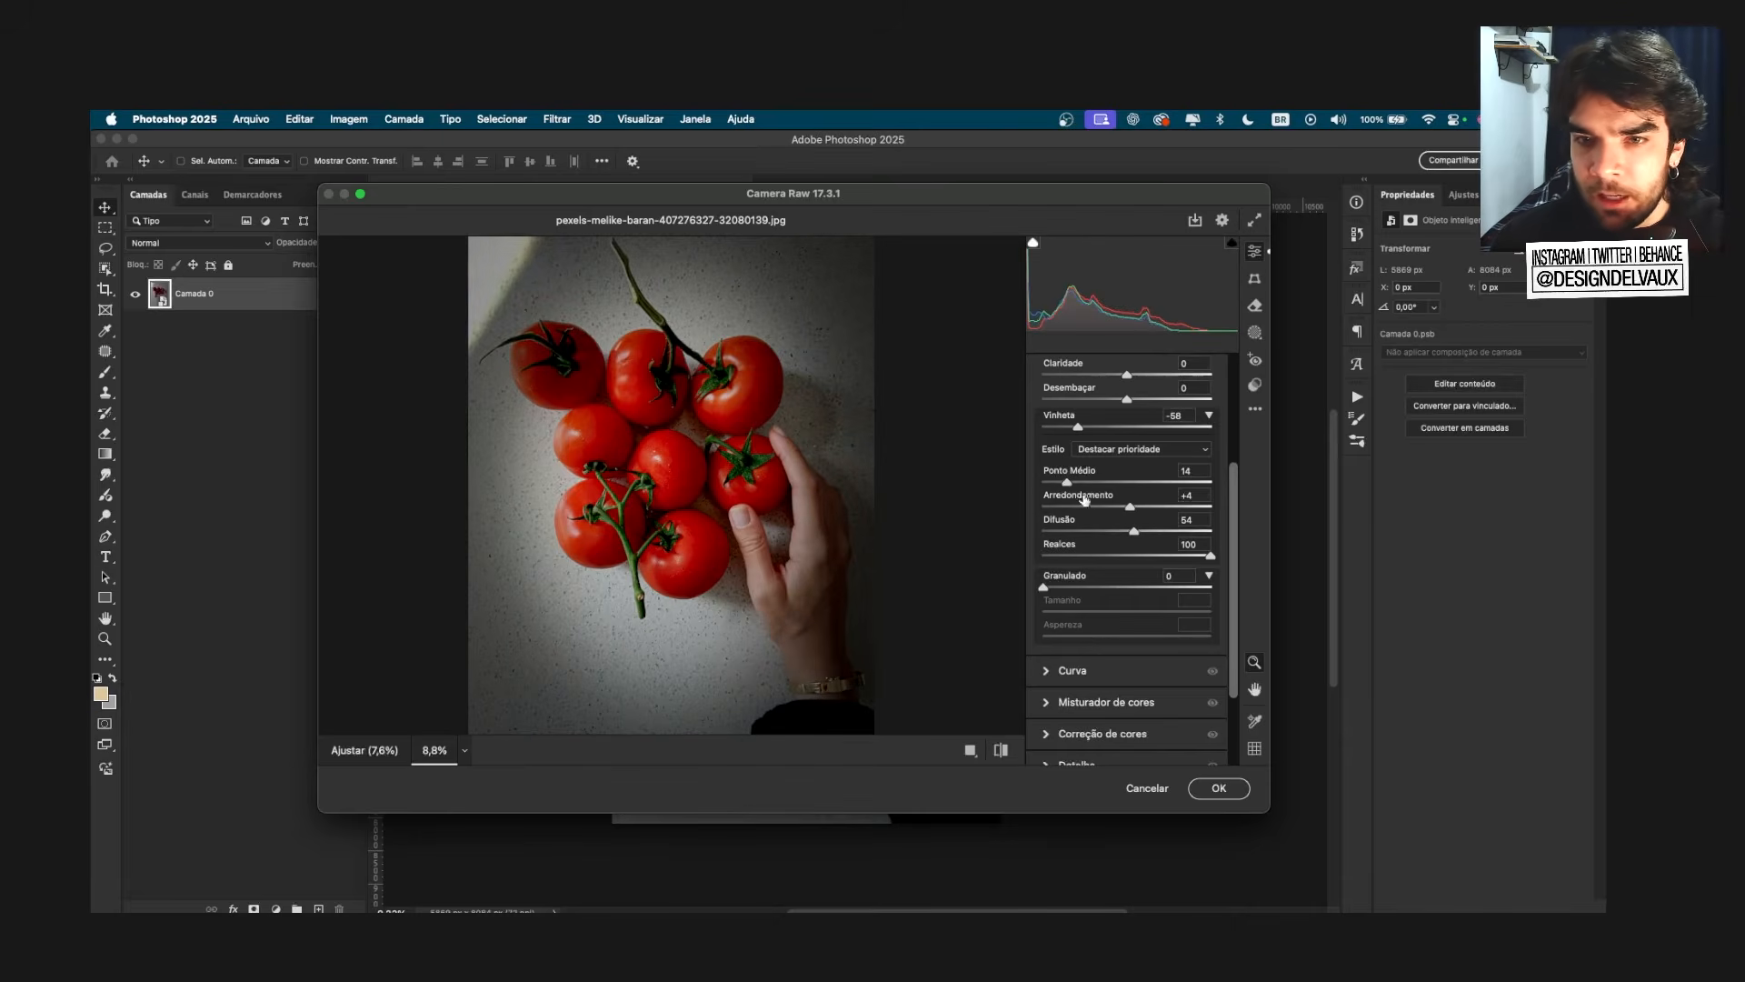
drag(1067, 483, 1101, 496)
drag(1209, 557, 1123, 558)
mouse_move(1136, 483)
mouse_down()
mouse_move(1222, 491)
mouse_move(1130, 485)
mouse_up()
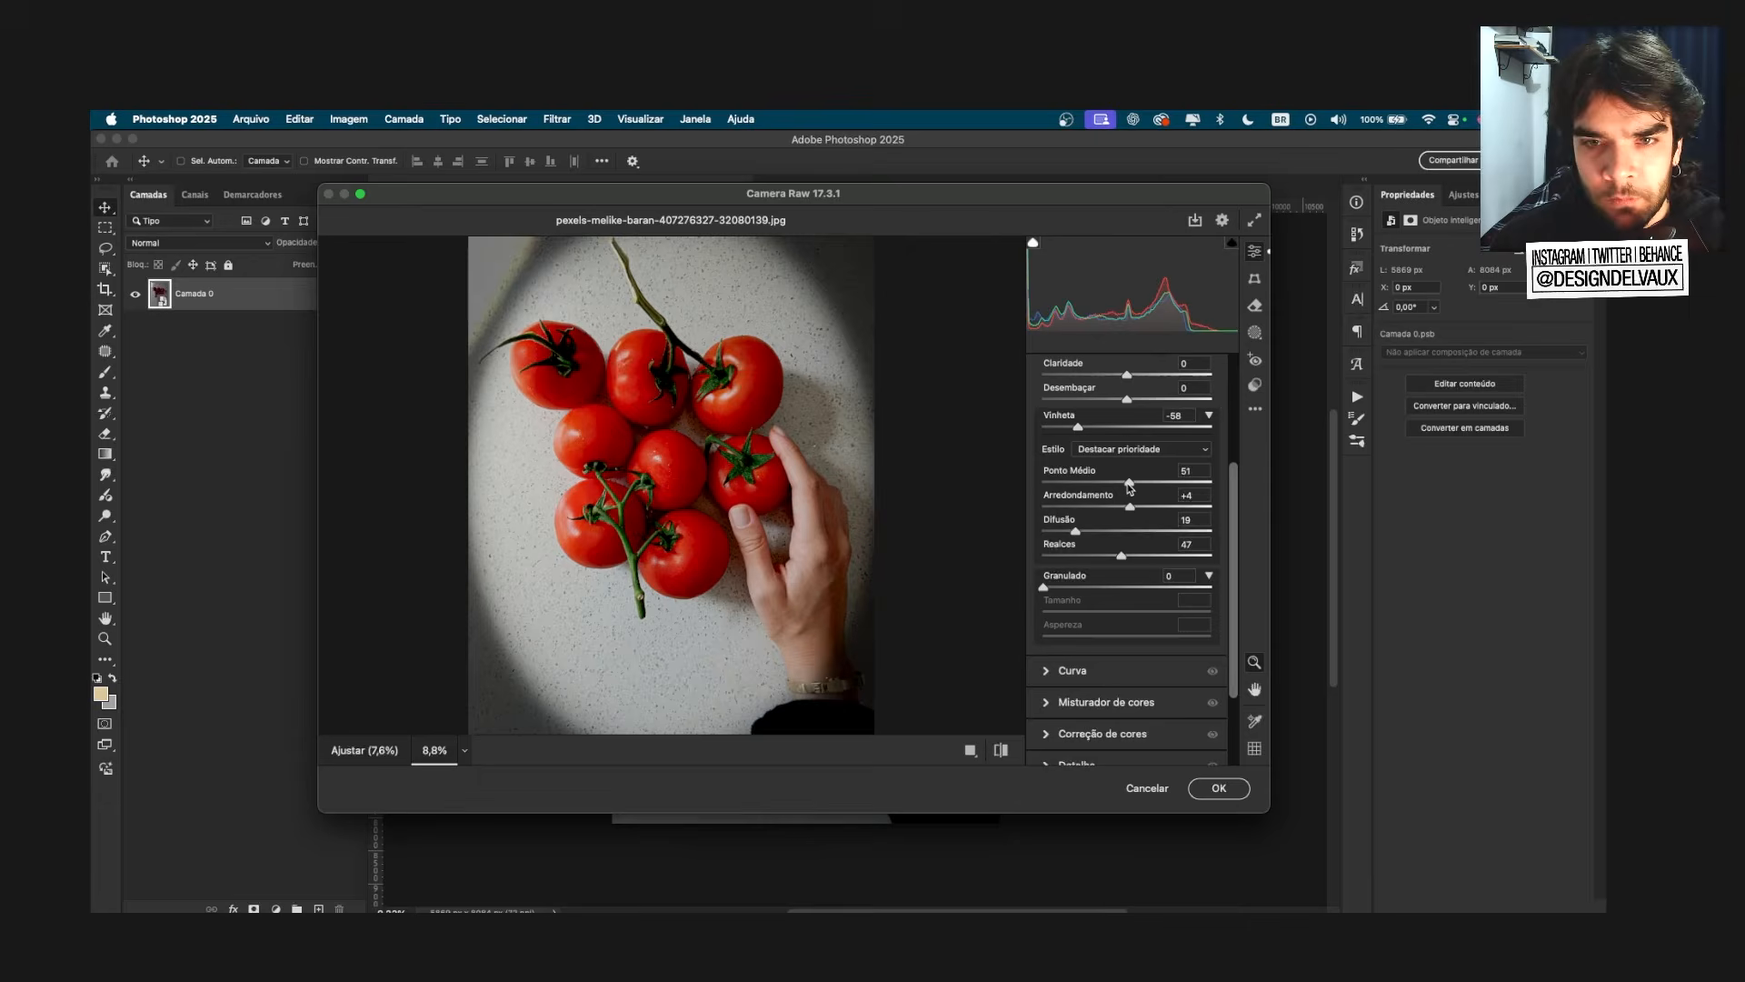
Step: Set the vignette's midpoint to 0 and reset the vignette amount to 0
click(1188, 471)
text(0)
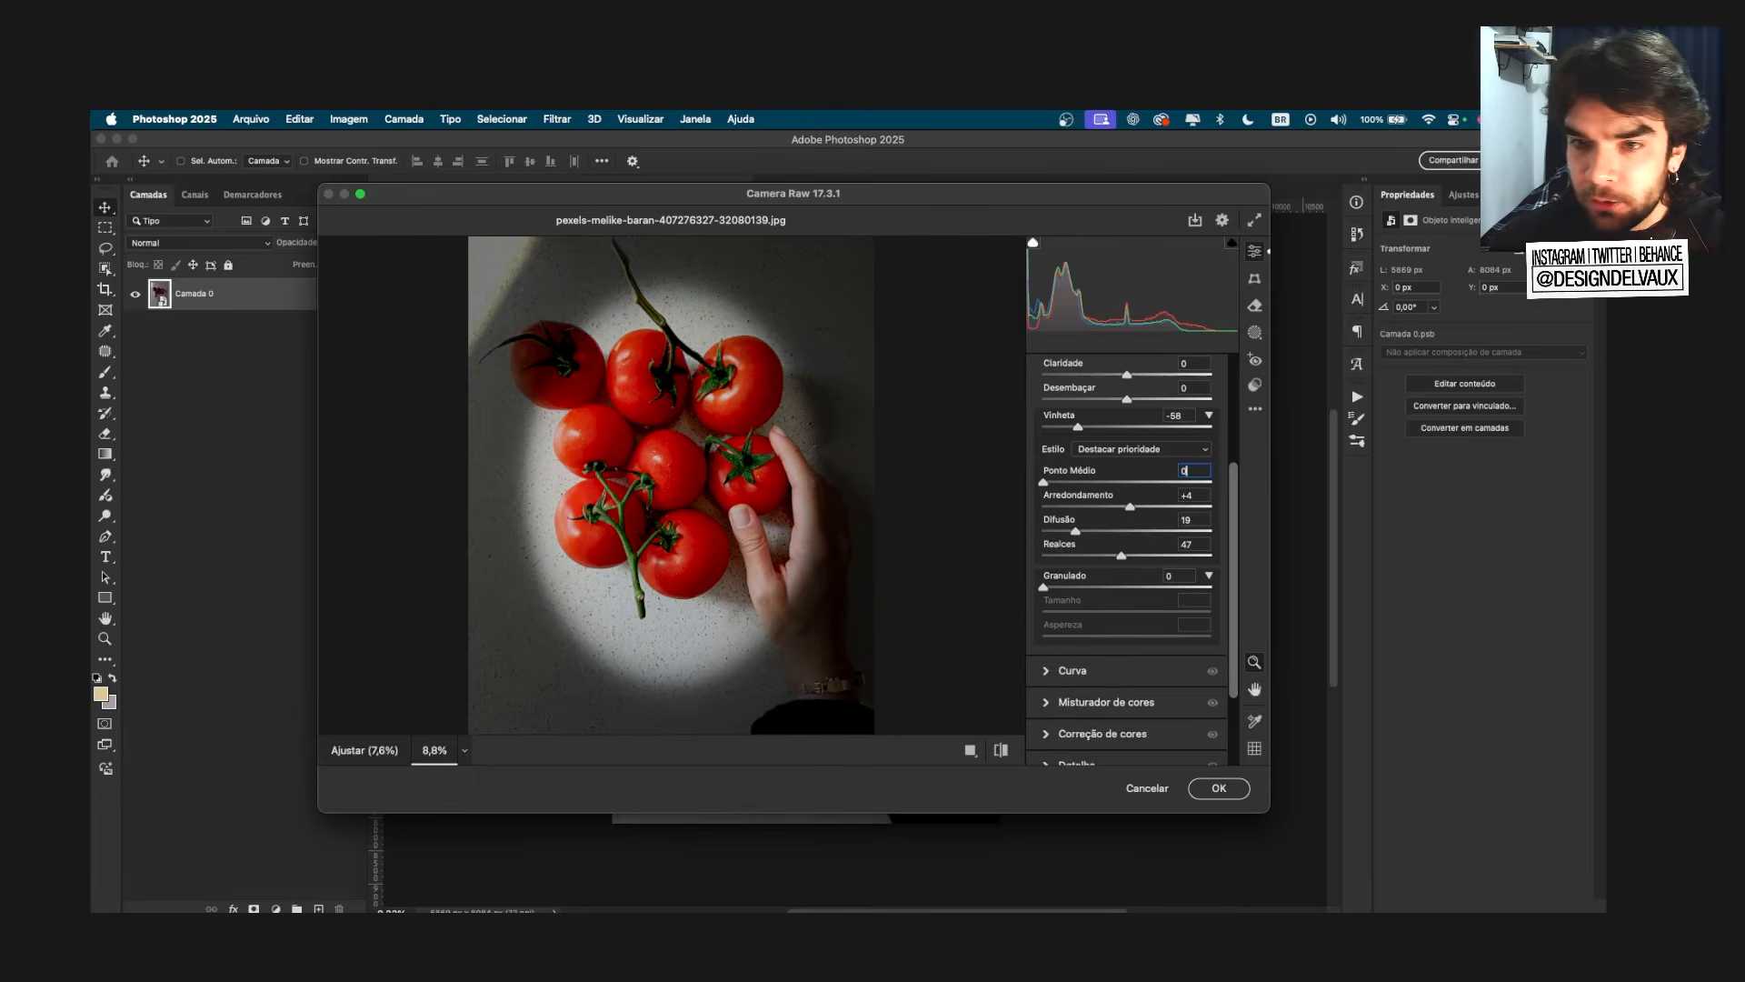
click(1175, 416)
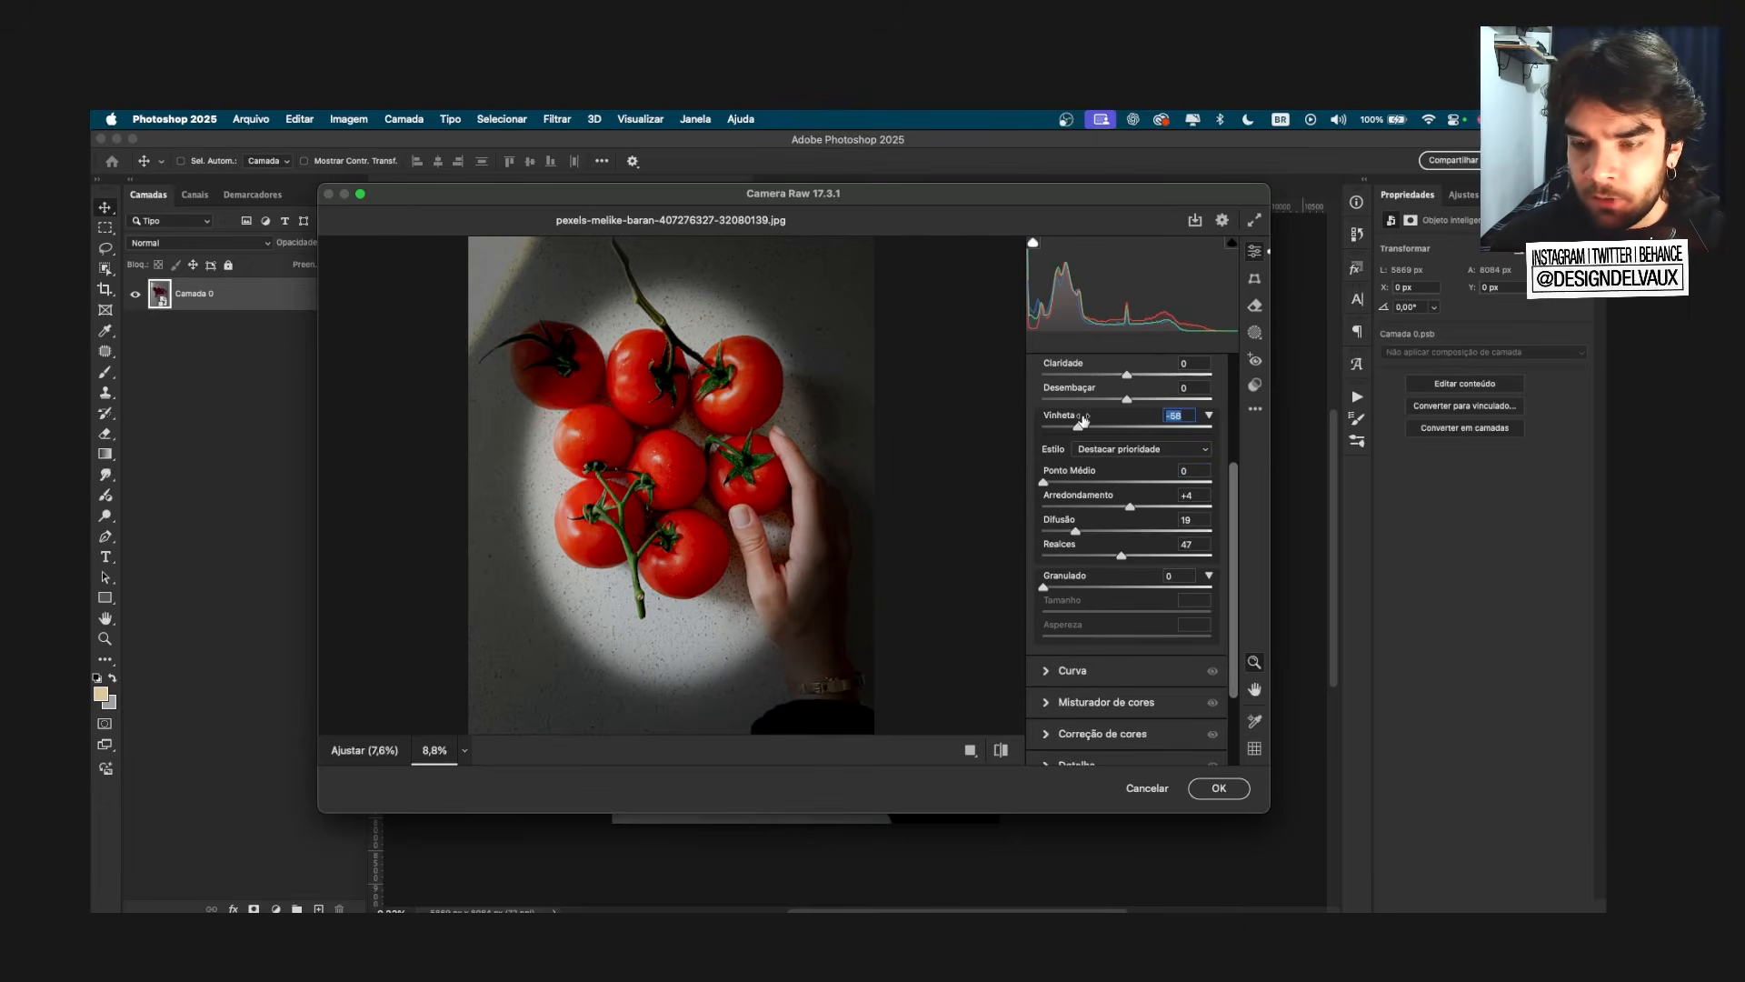
text(0)
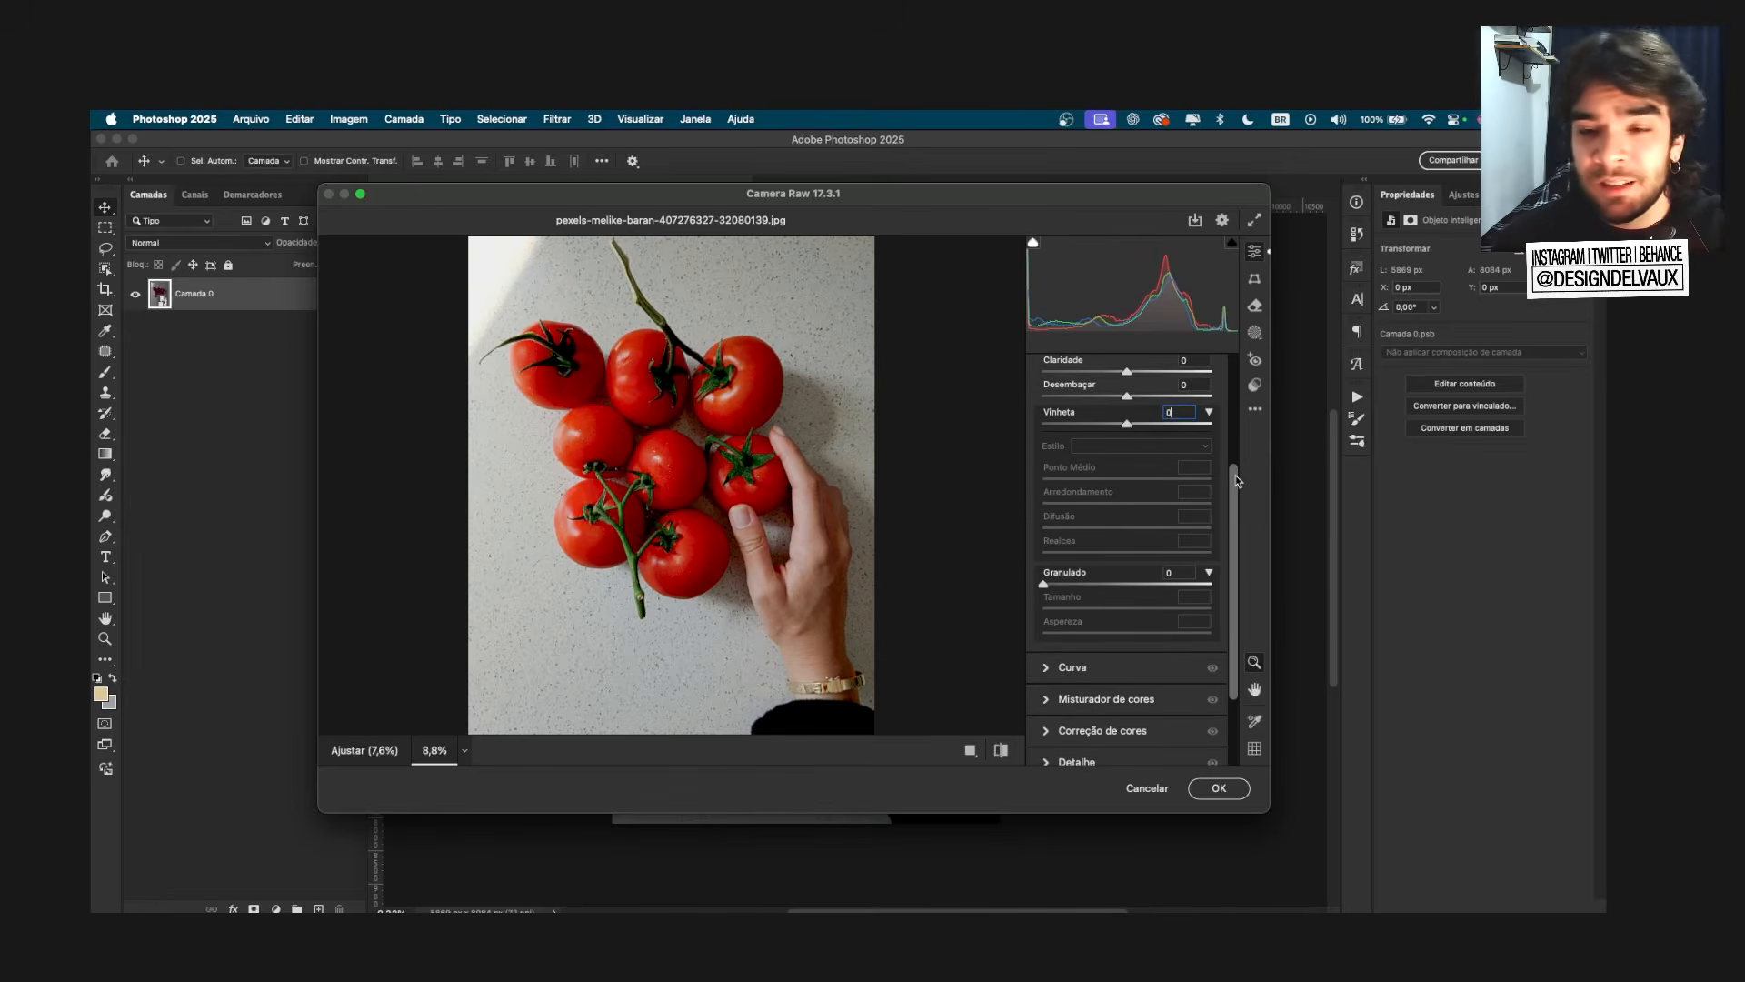
Step: Try a grain amount of 100 on the photo and inspect the tomatoes up close
drag(1236, 482, 1233, 494)
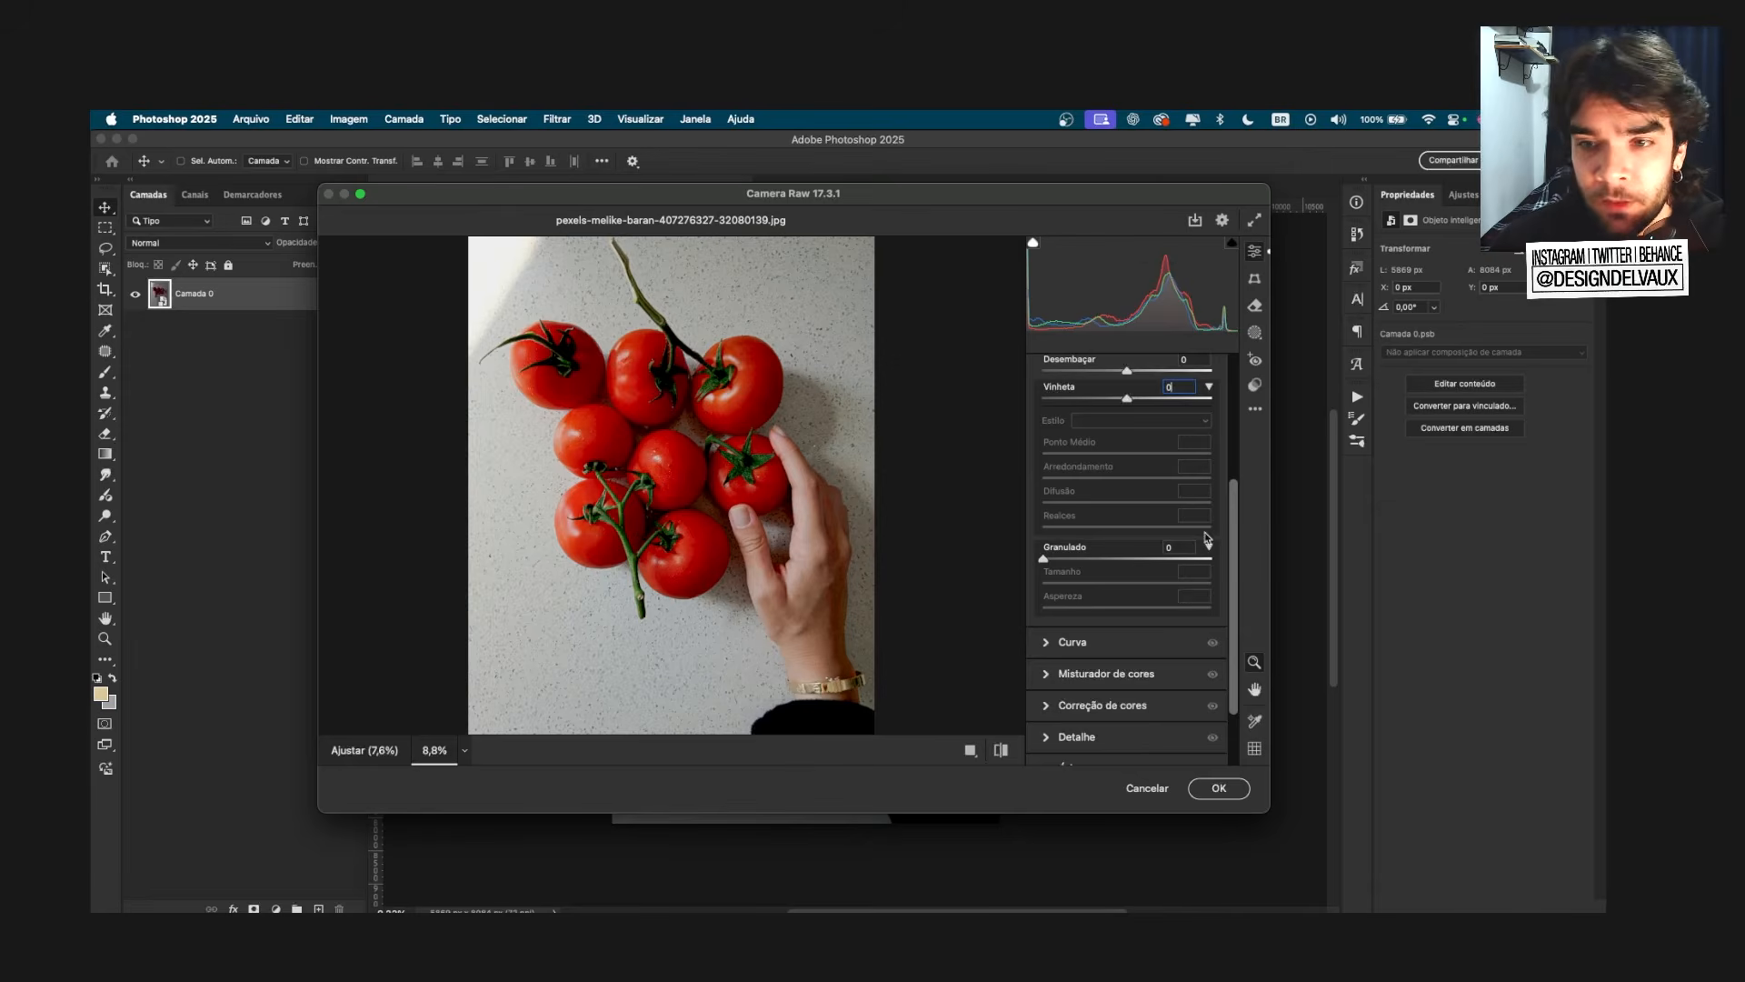
scroll(1238, 496, down, 2)
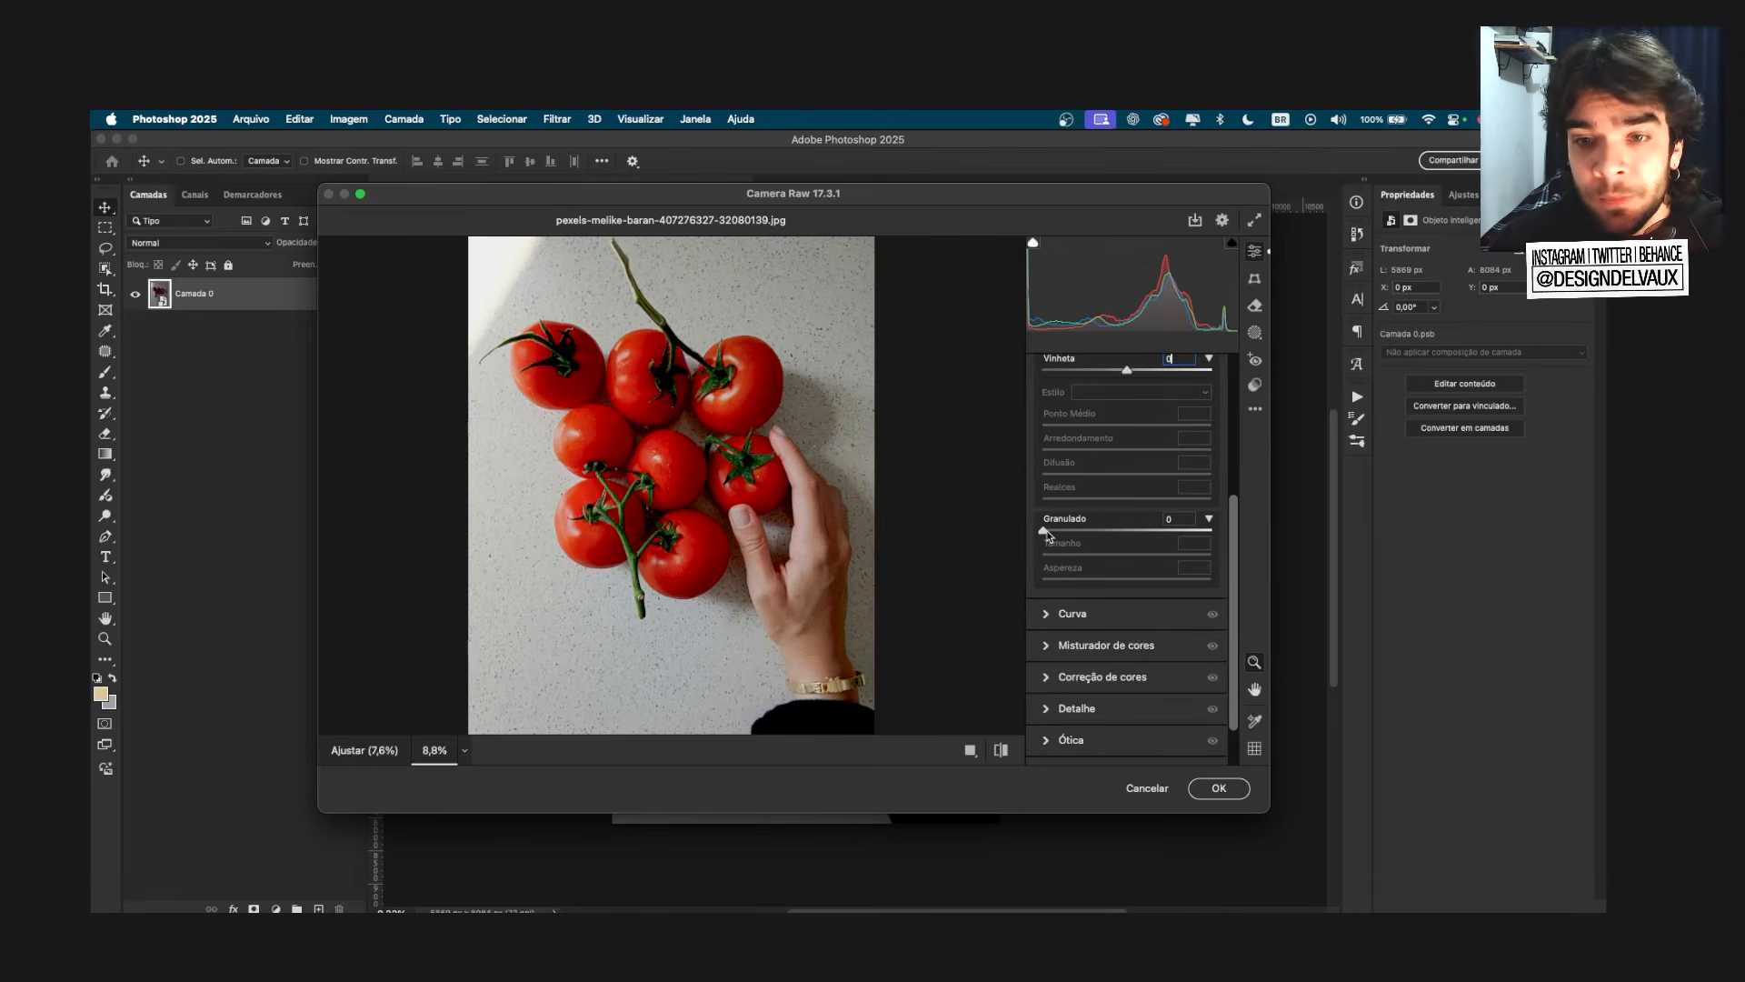
drag(1045, 533, 1222, 538)
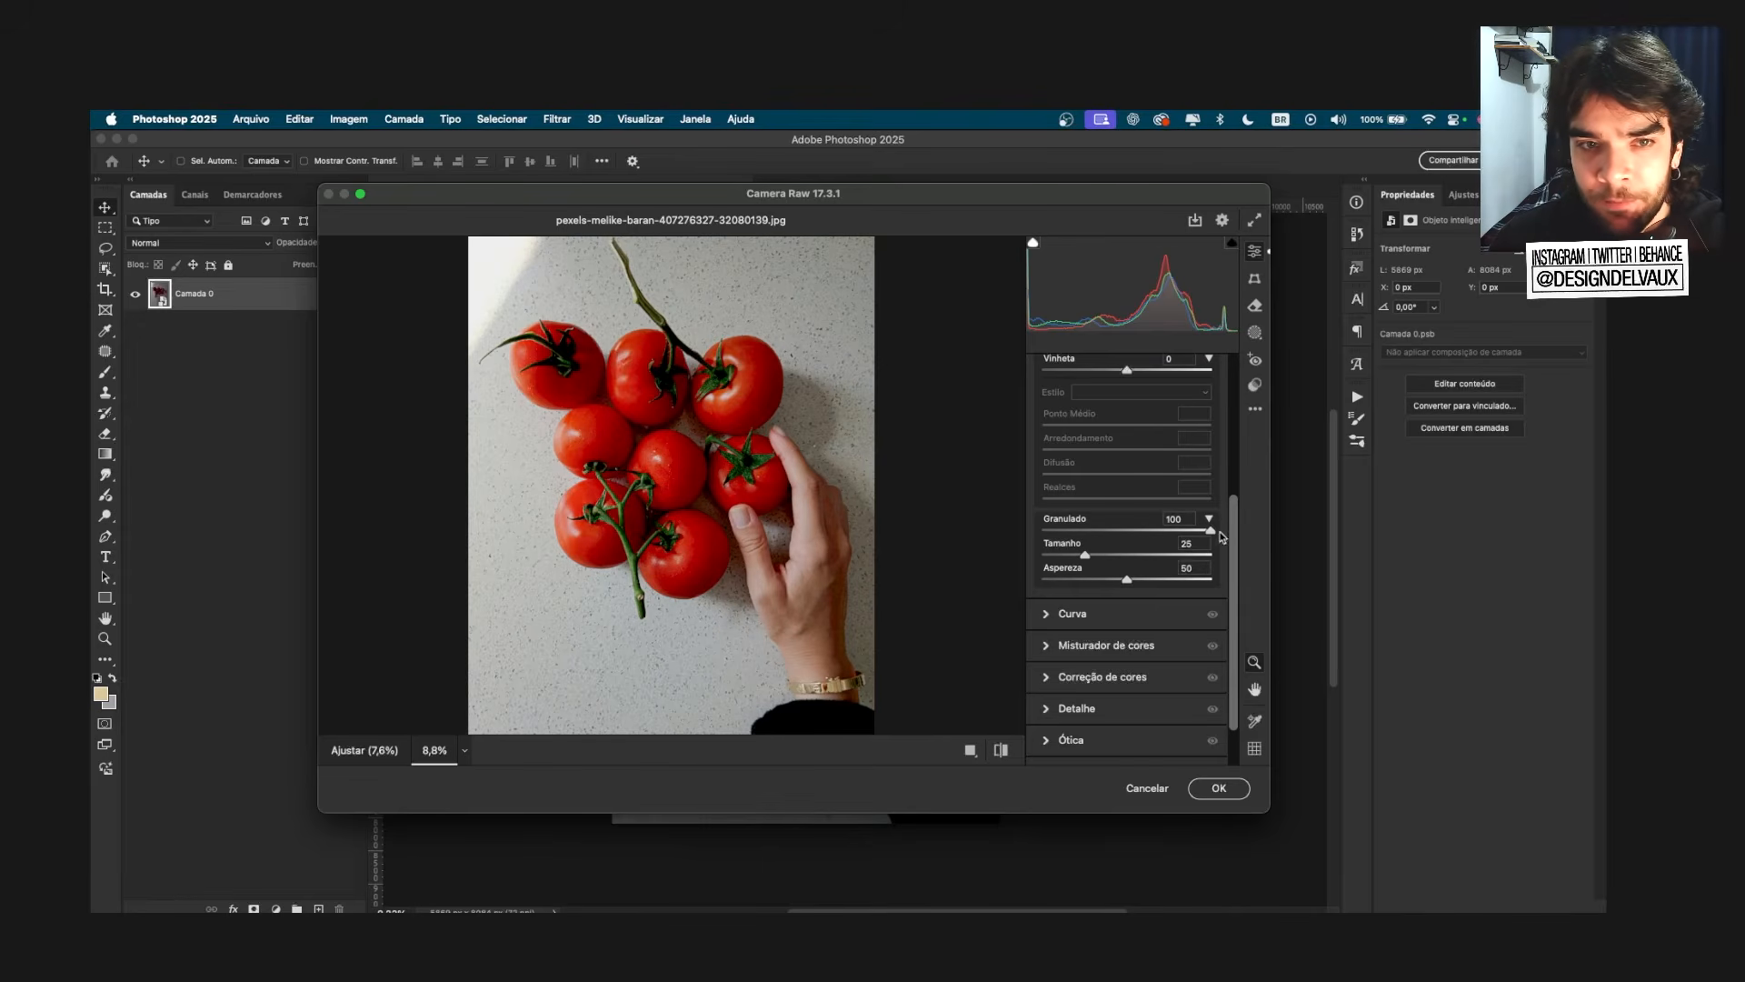
scroll(710, 393, up, 3)
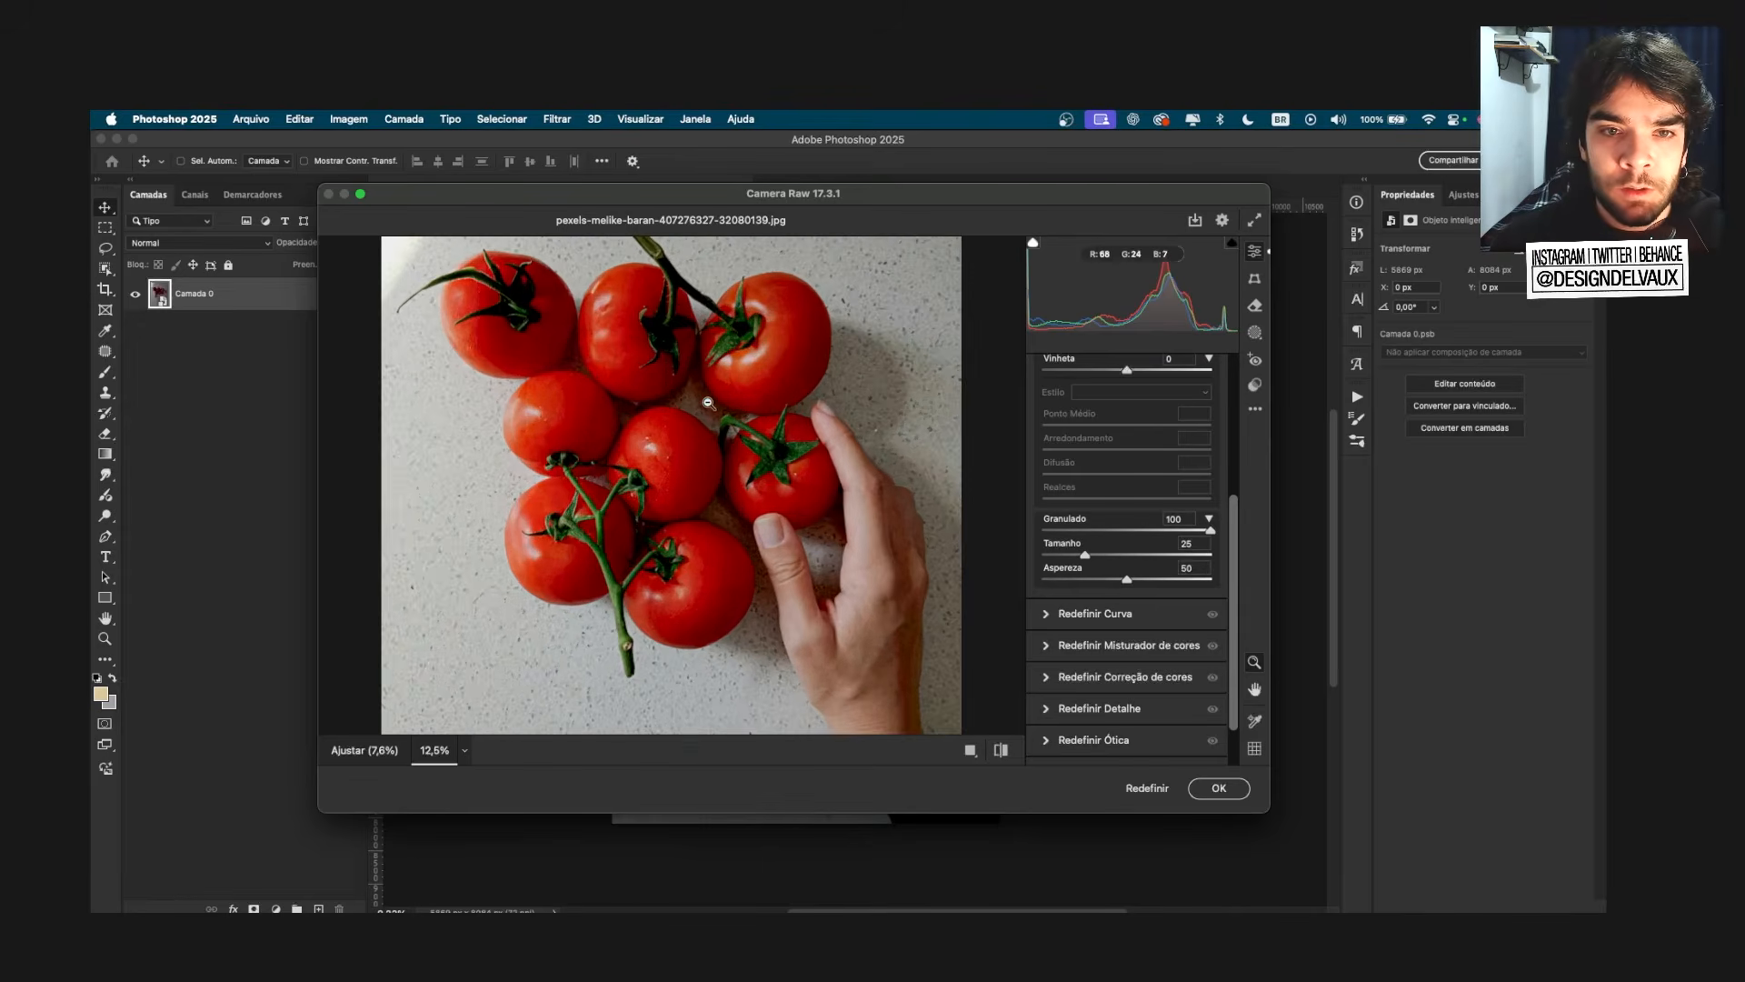
drag(712, 364, 724, 433)
Step: Set the grain size and roughness to 0, try an amount of 50, and settle on 77
drag(1211, 532, 898, 594)
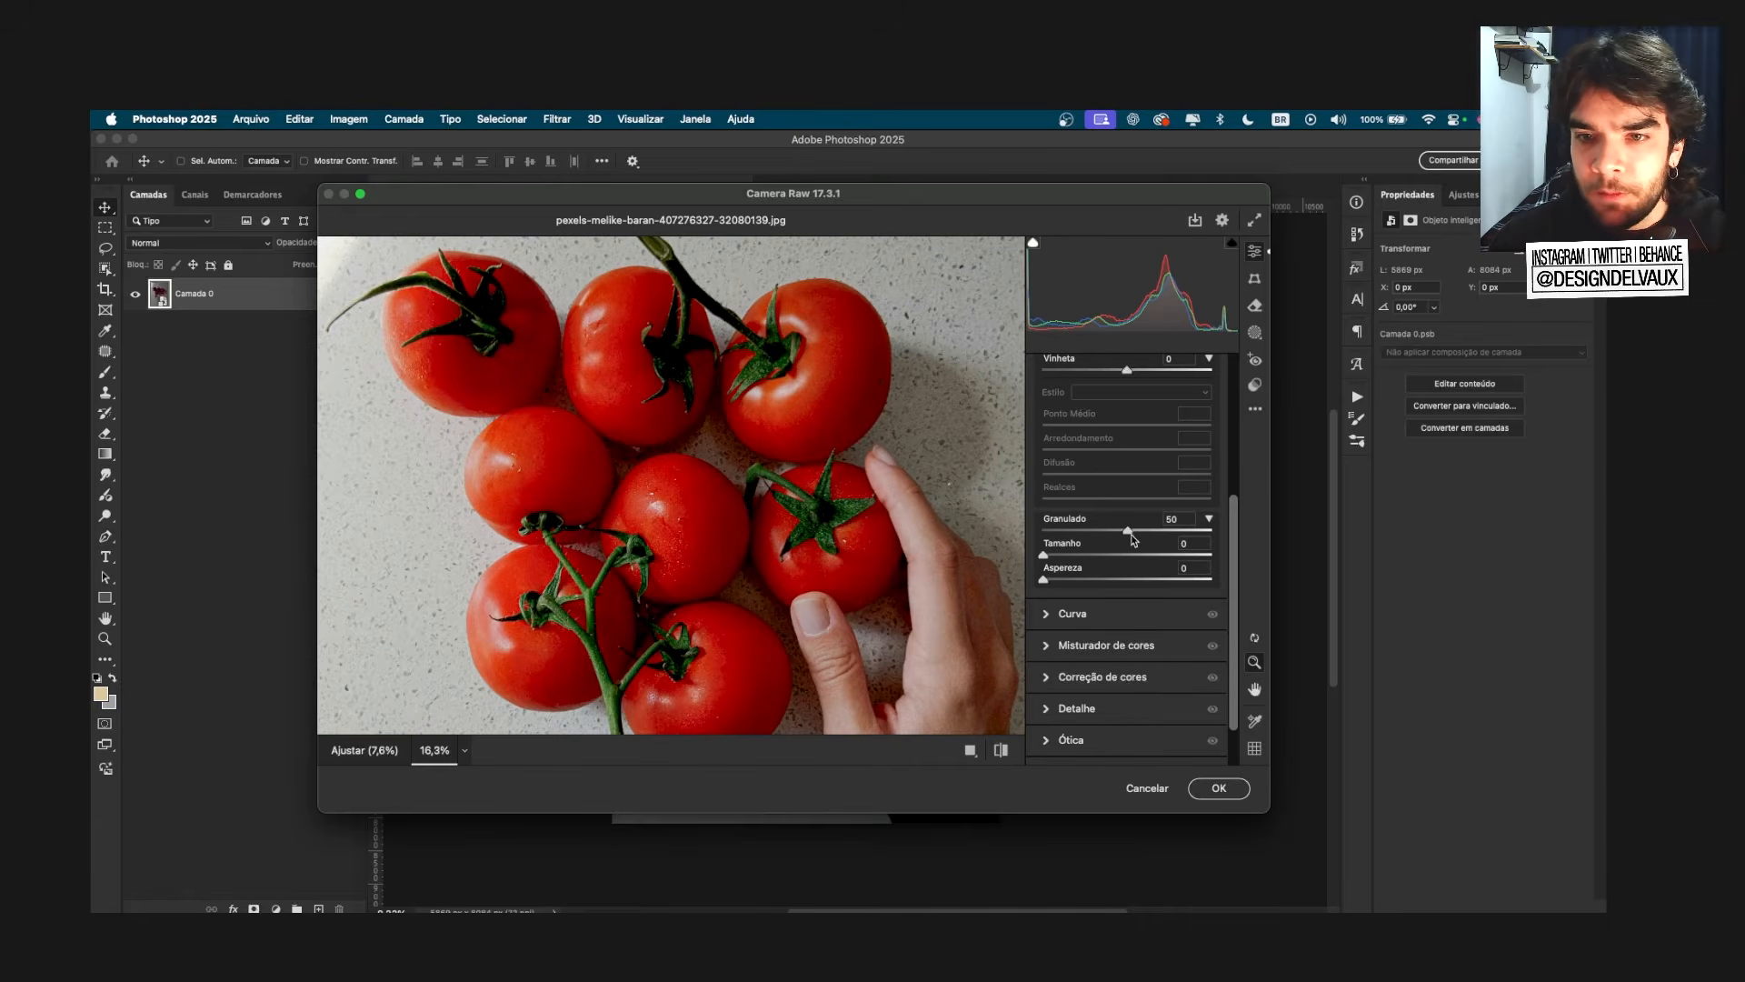
drag(1142, 535, 1174, 535)
drag(697, 412, 800, 479)
scroll(702, 454, up, 2)
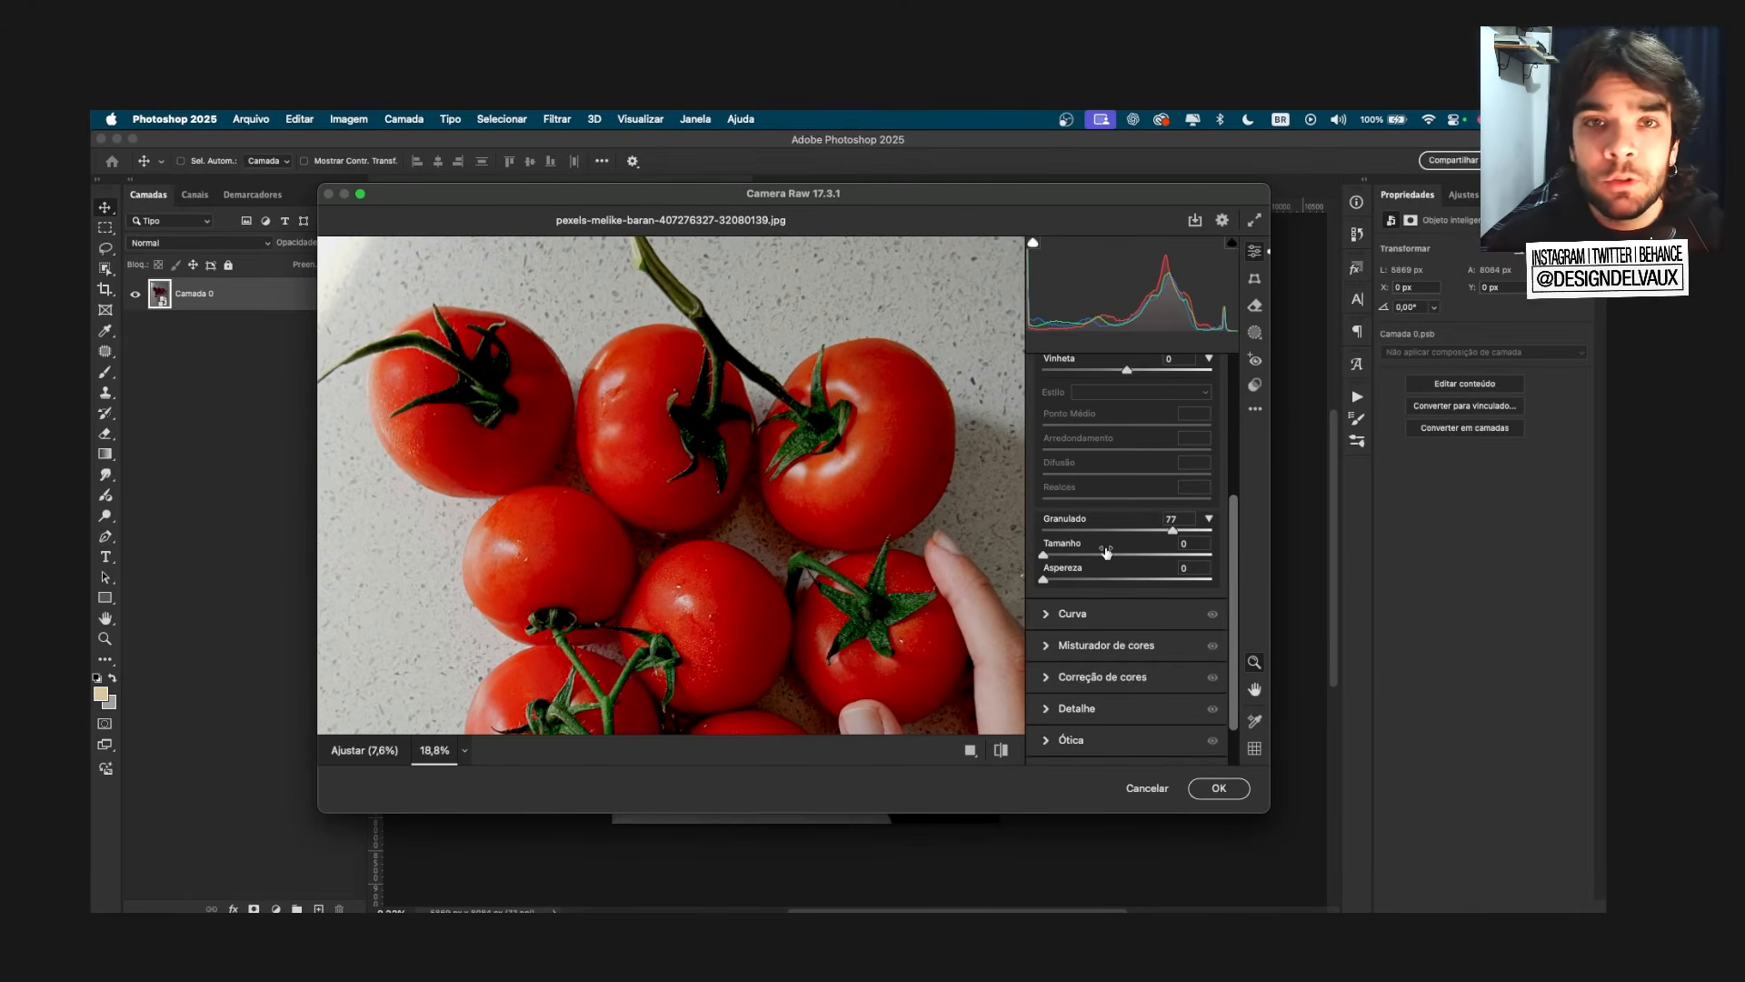
Step: Try grain sizes of 91, 40 and 80, comparing the tomatoes up close with the full photo
drag(1046, 557, 1194, 559)
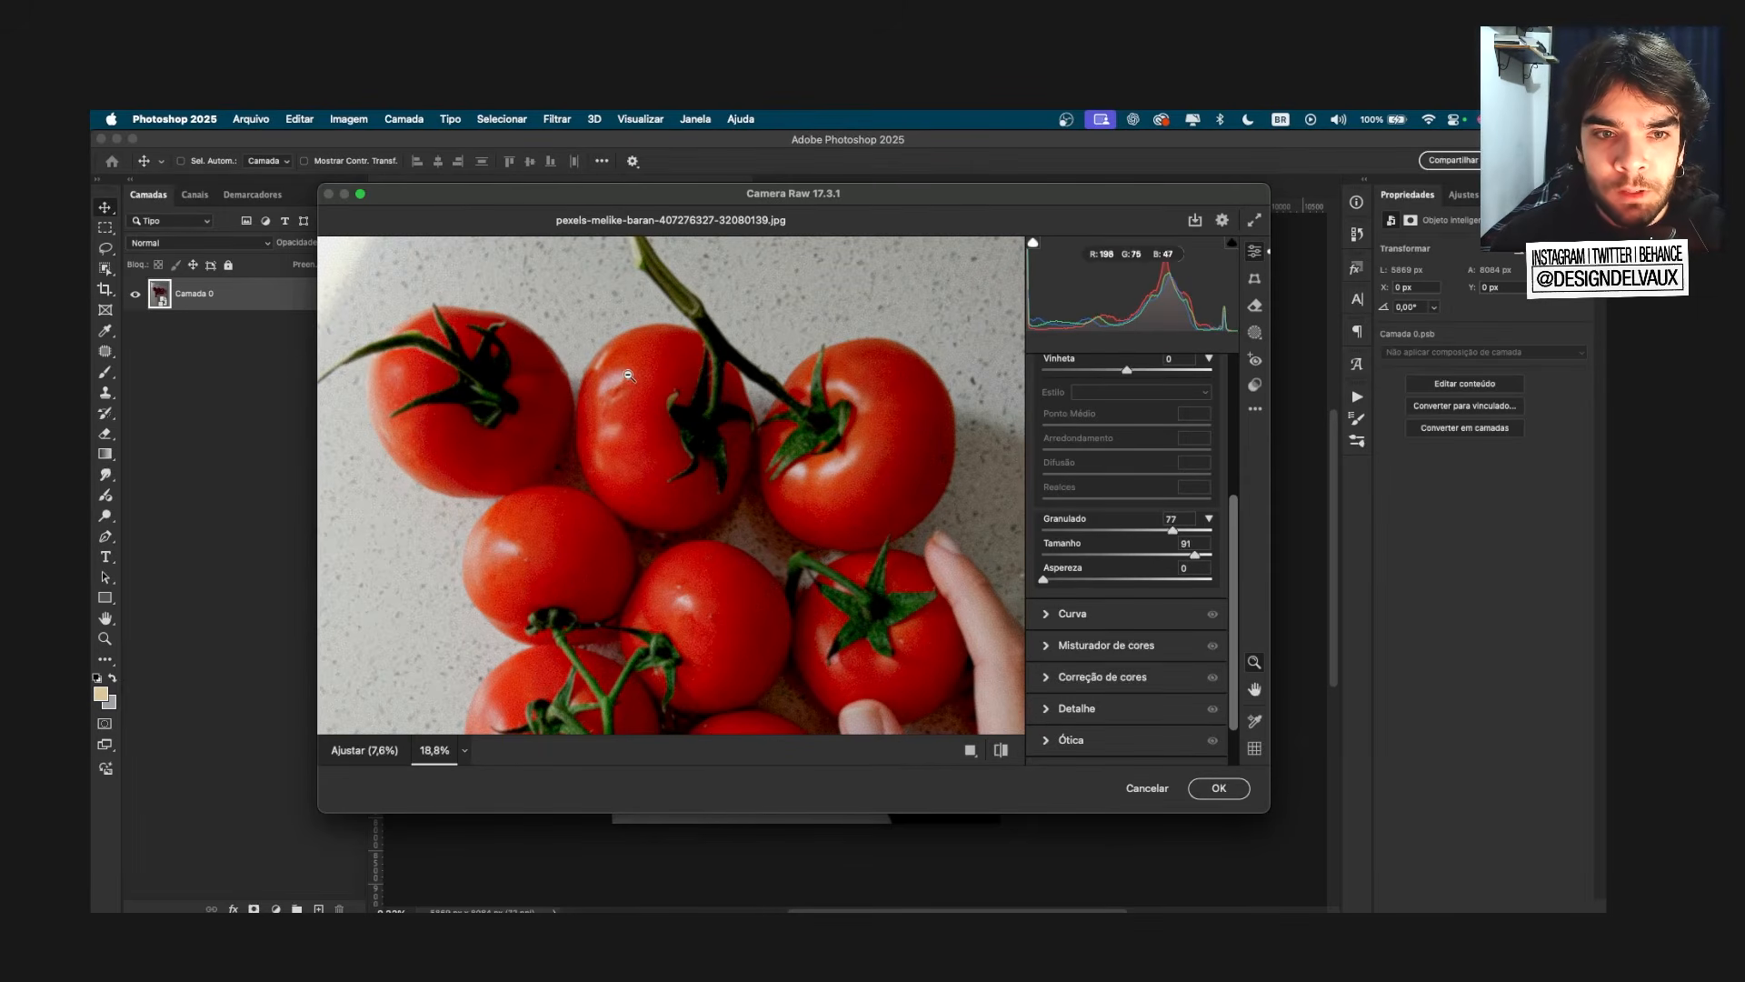
scroll(633, 377, up, 5)
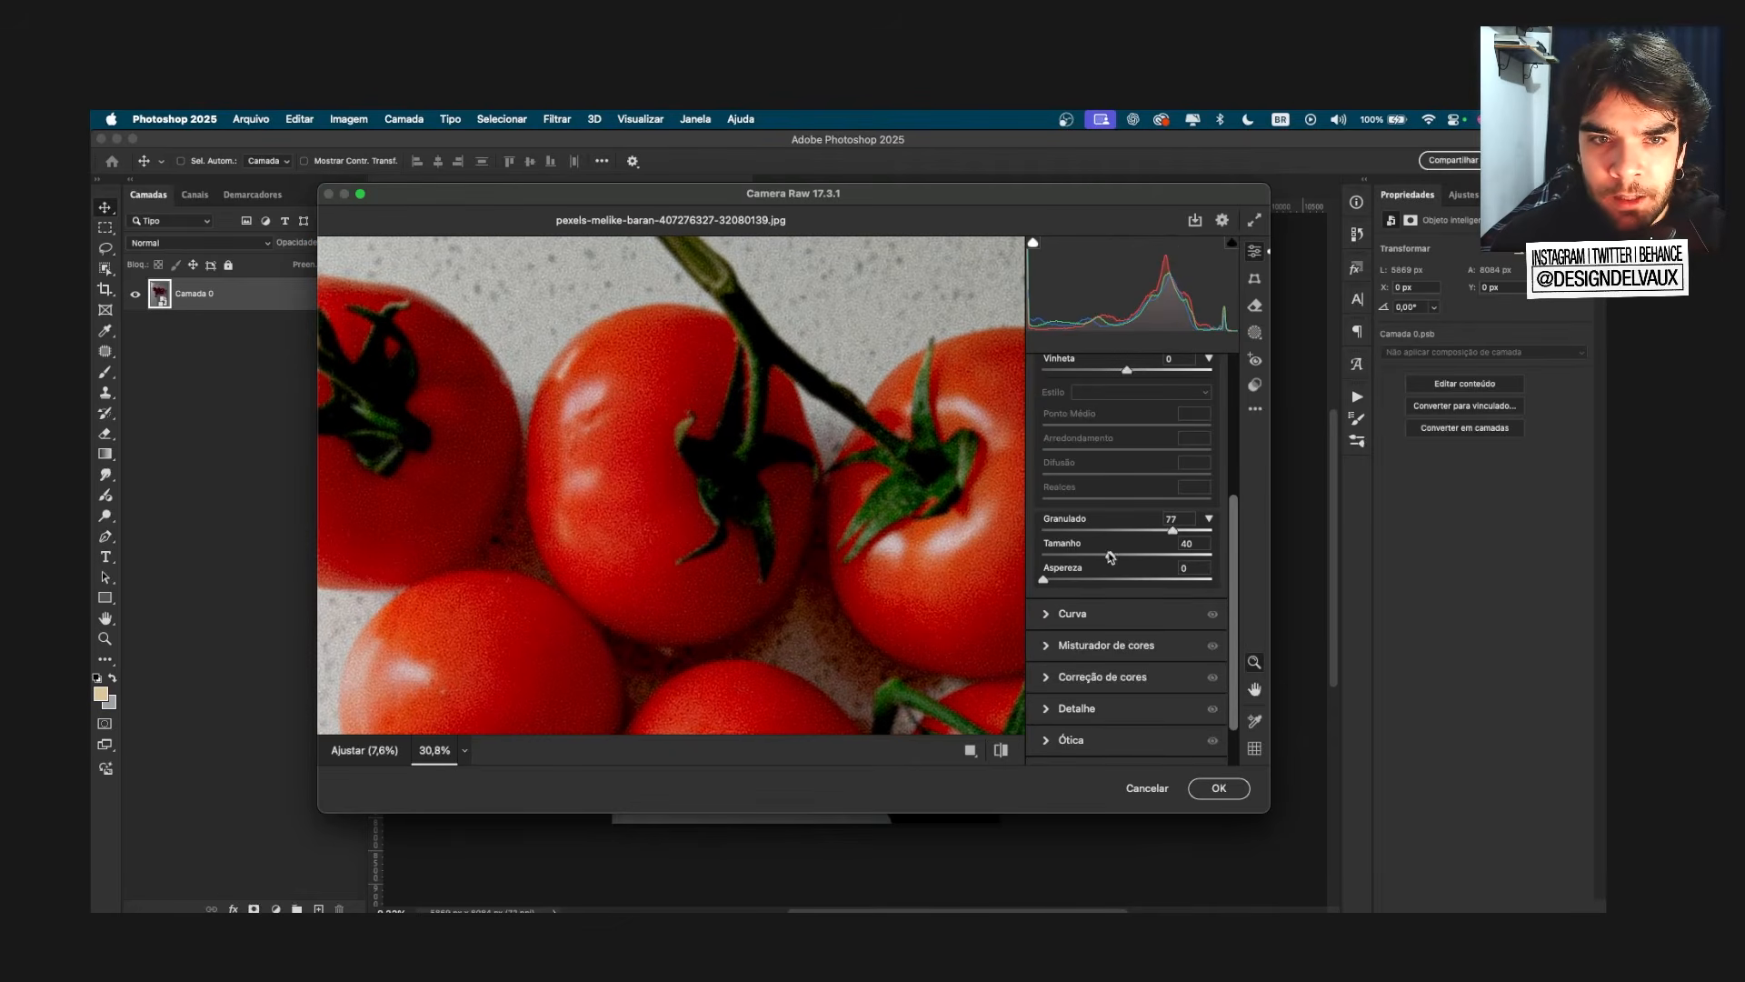
drag(1111, 556, 1178, 557)
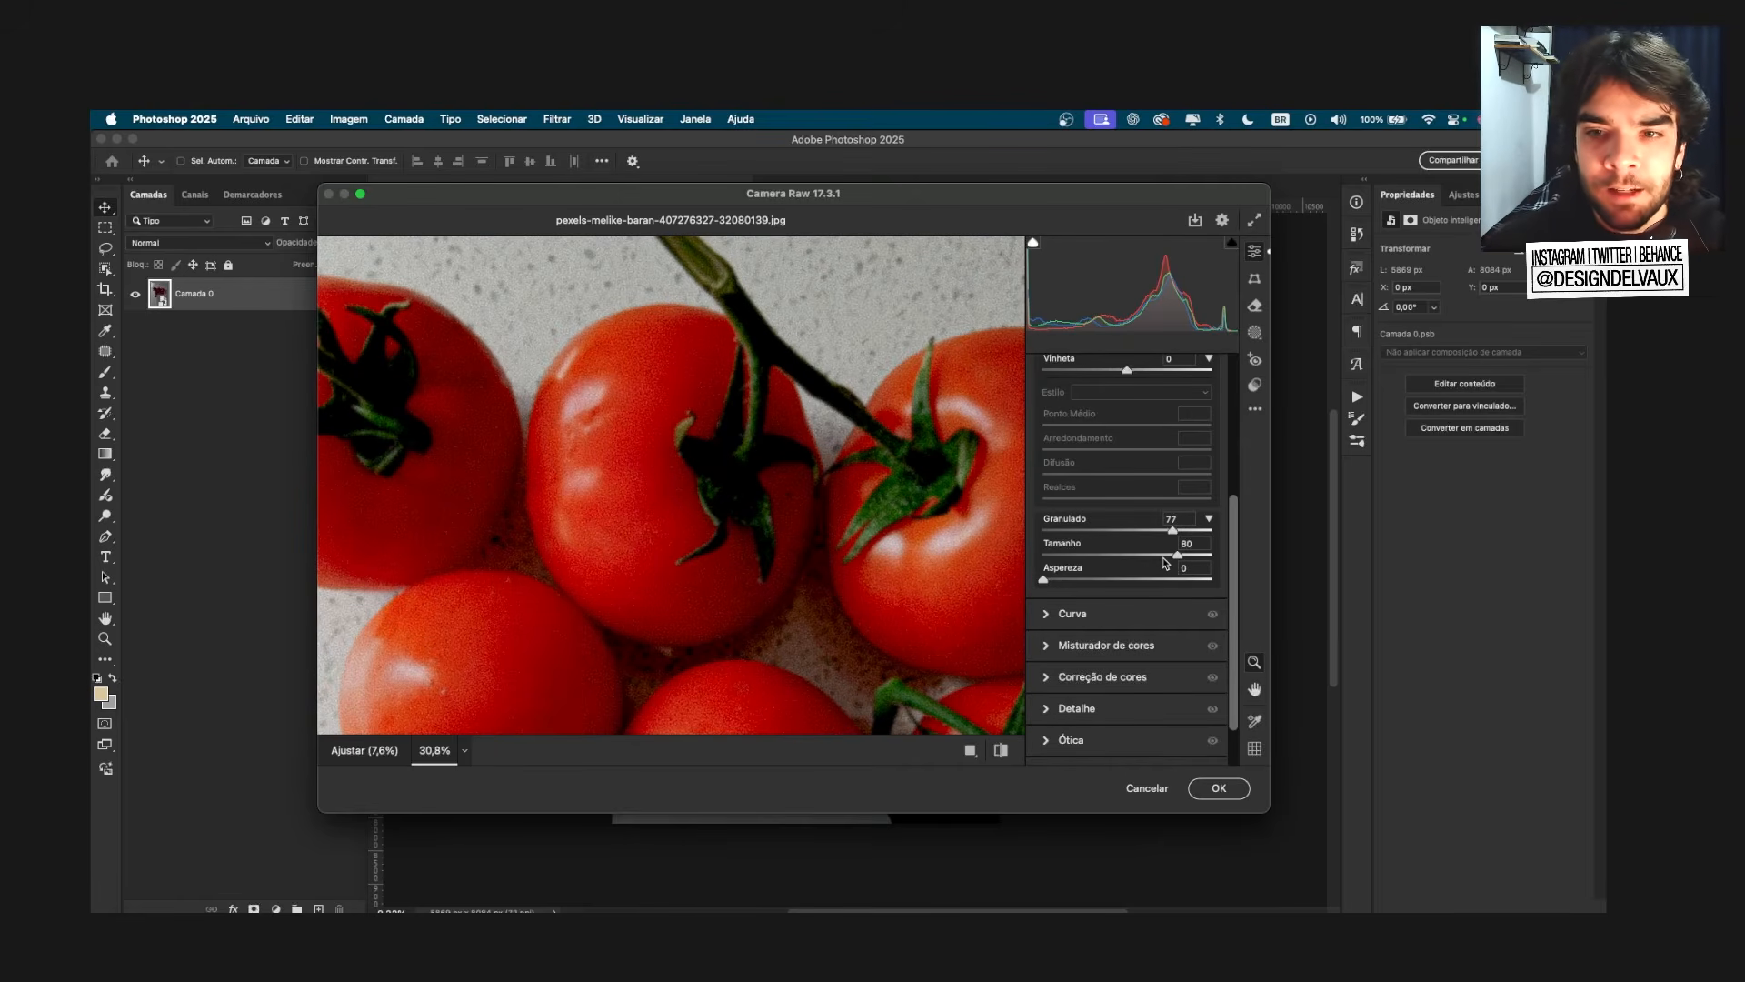
scroll(1182, 514, down, 2)
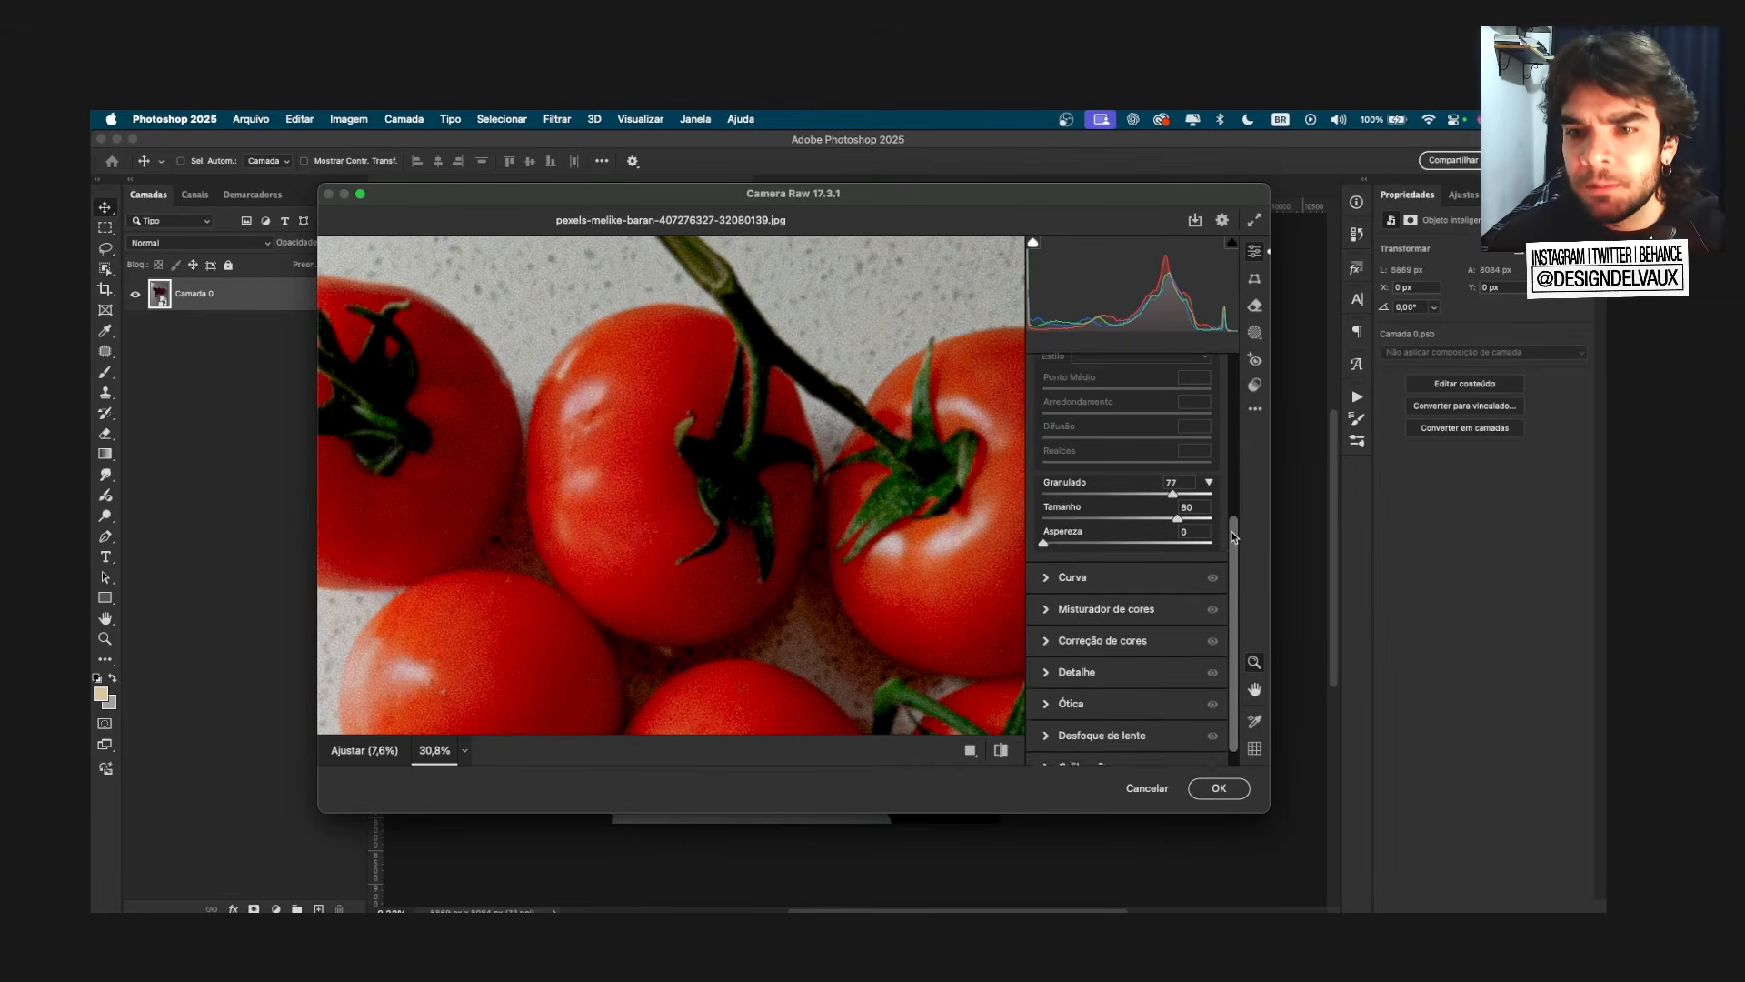
alt+click(780, 511)
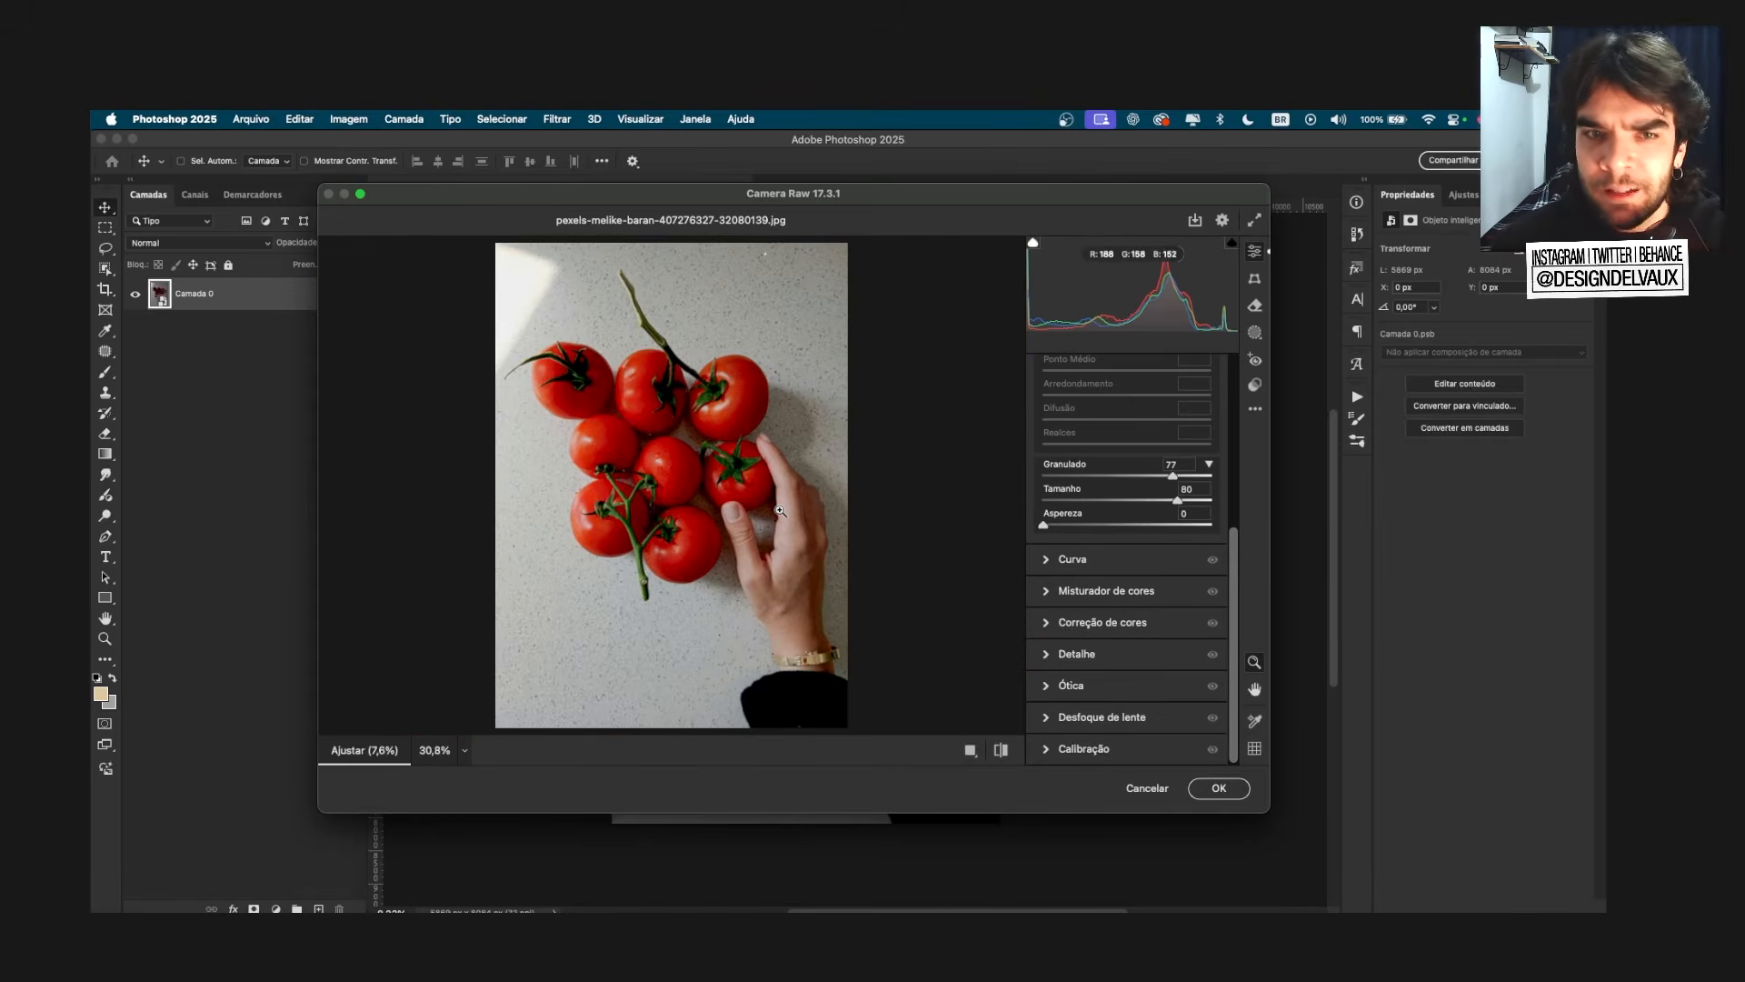
click(780, 511)
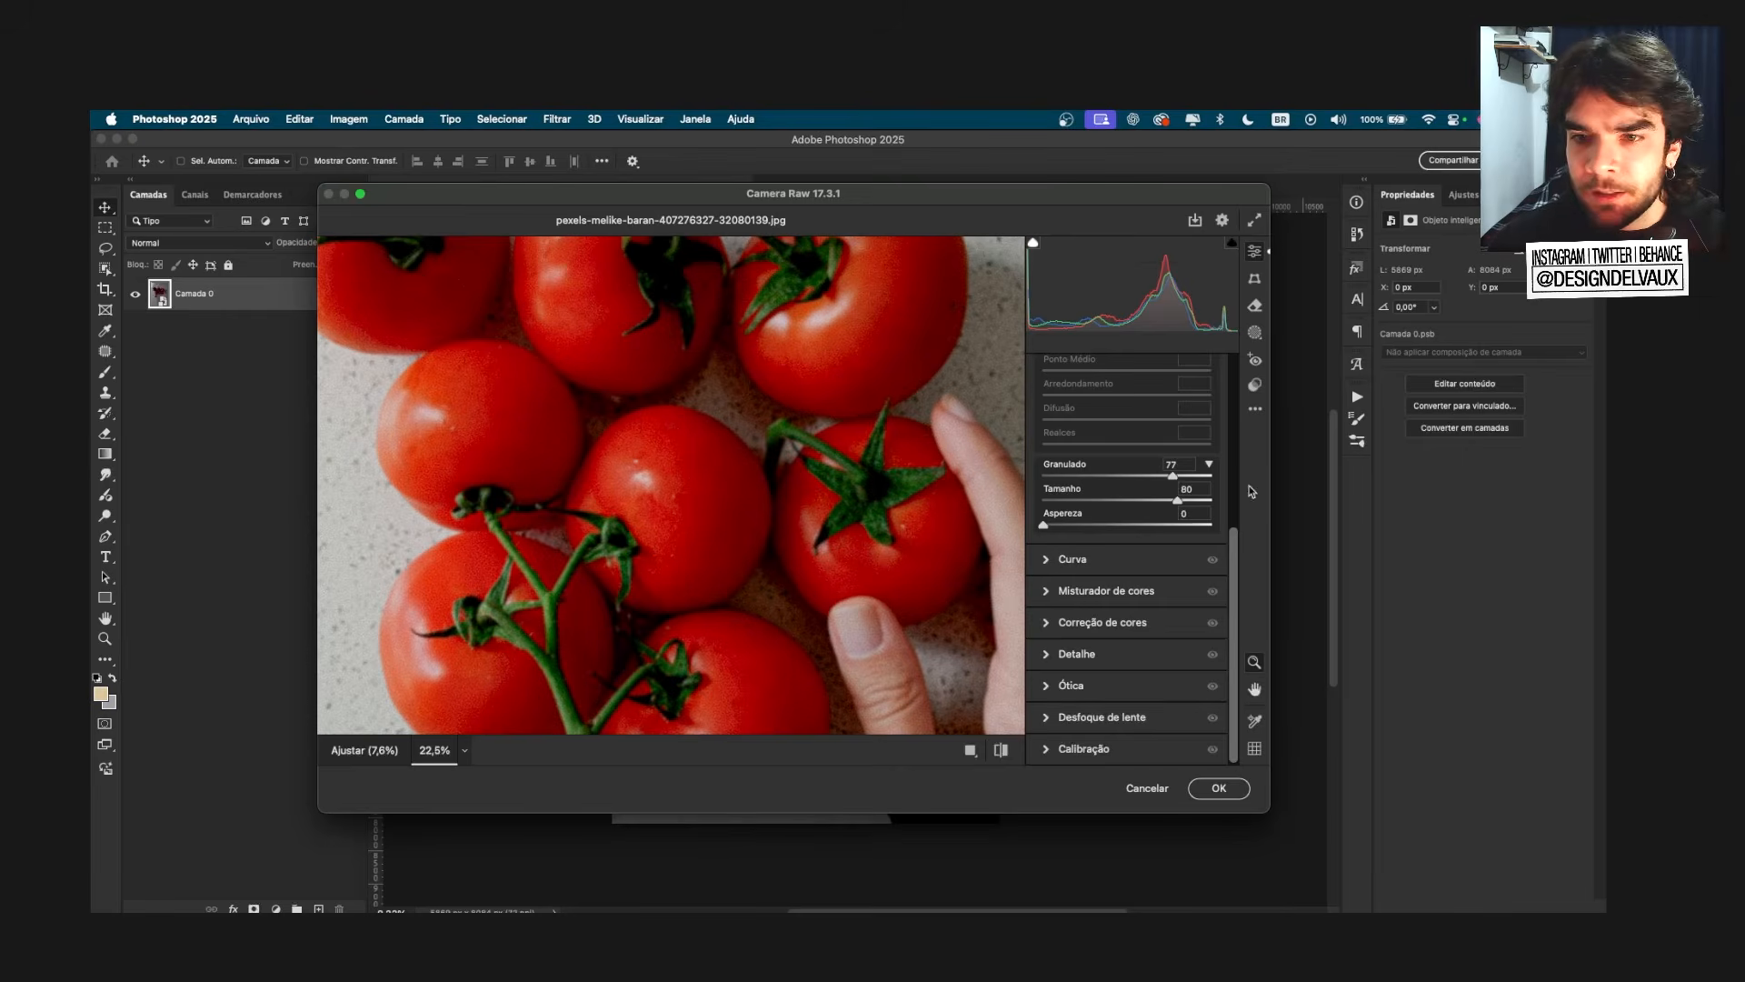
Step: Set the grain size to 60 and inspect the central tomato at several magnifications
drag(1179, 500, 1205, 500)
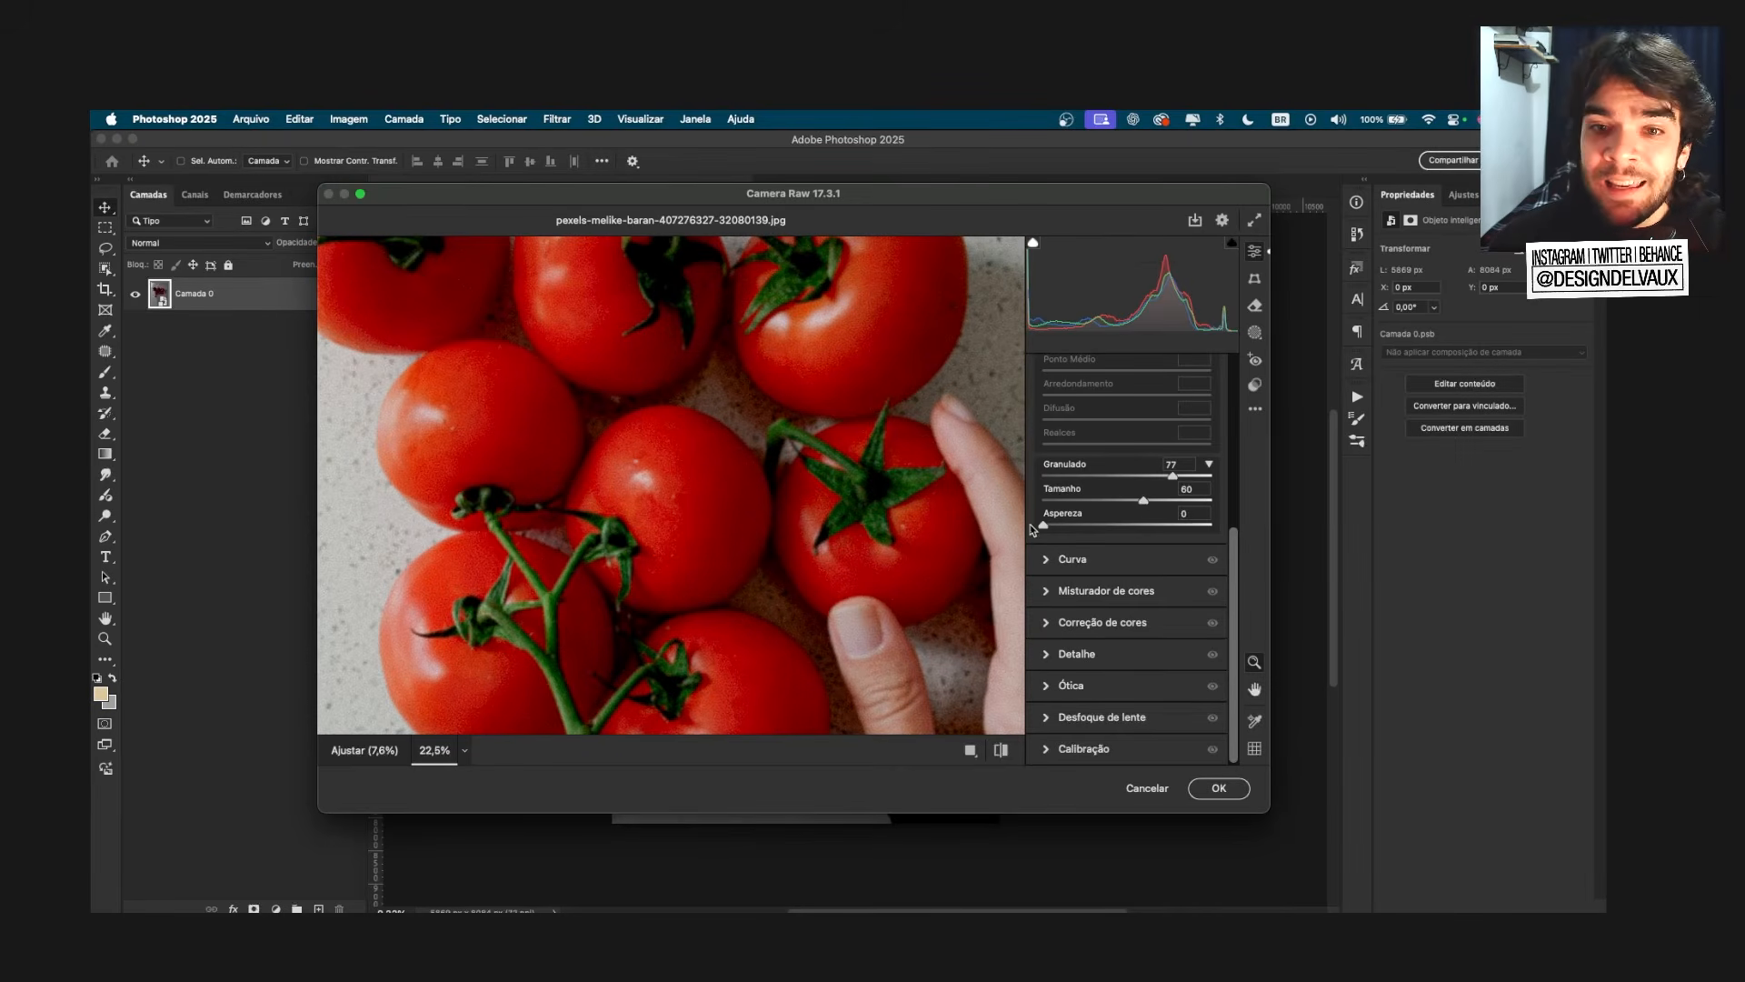
scroll(670, 473, up, 5)
scroll(670, 474, up, 2)
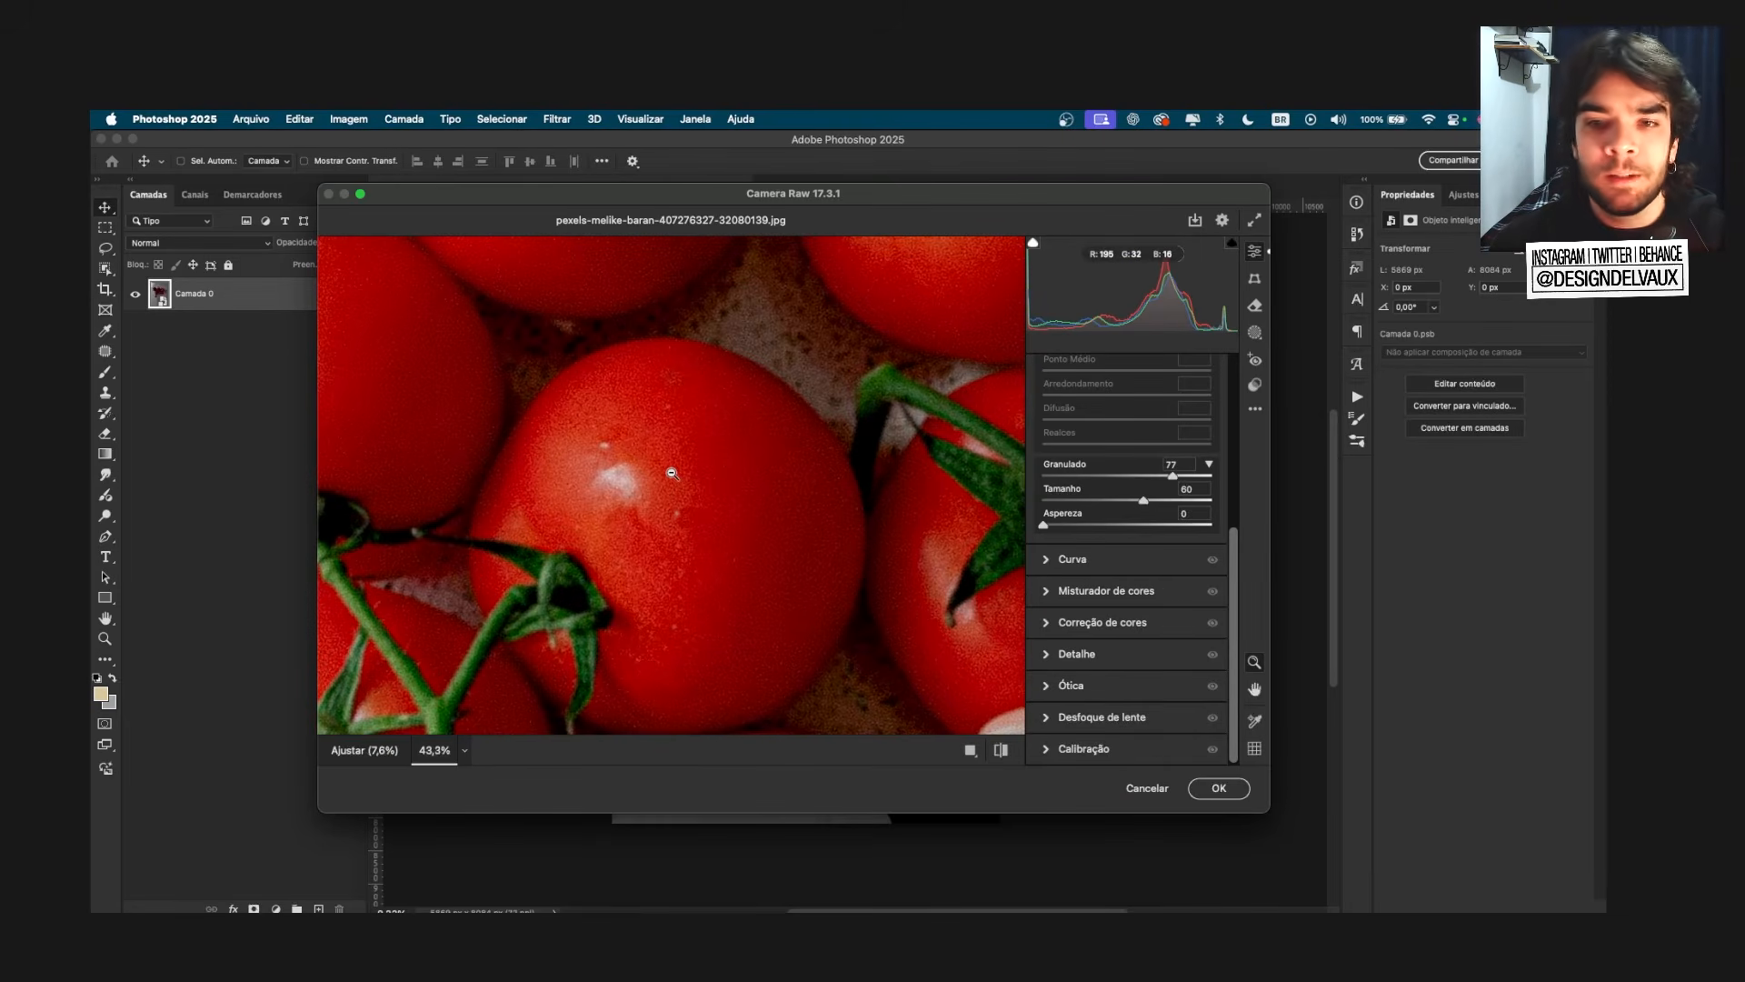
scroll(705, 462, down, 6)
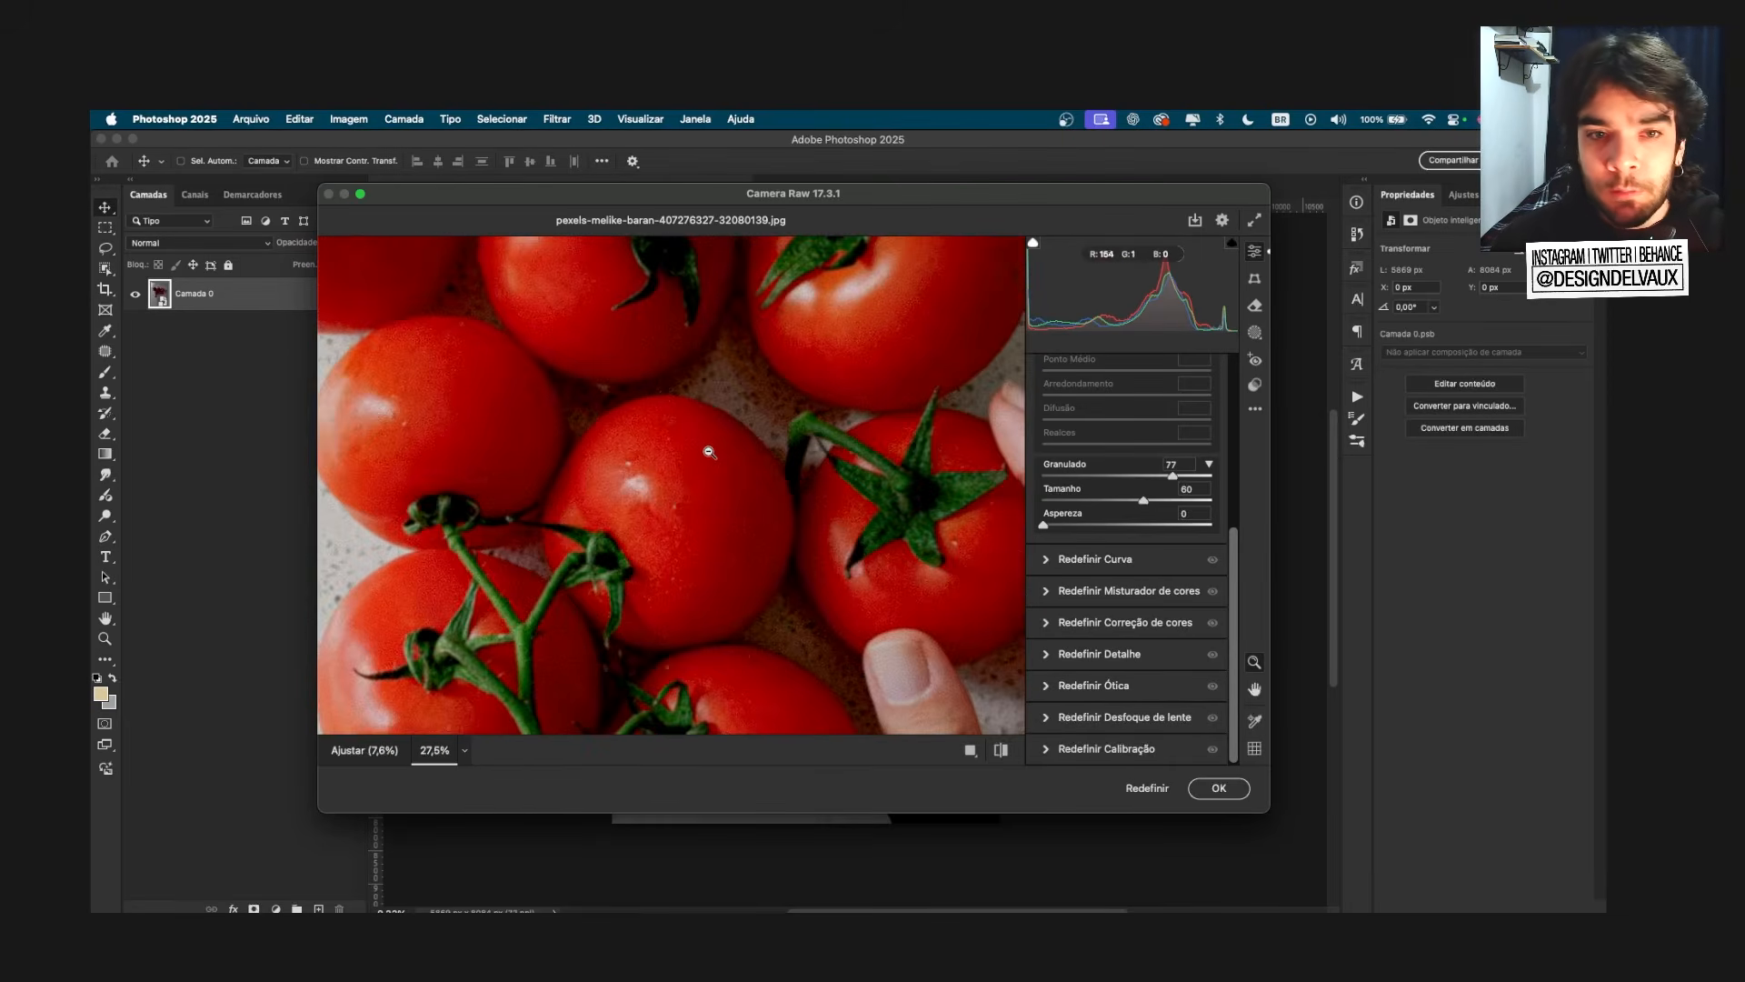
scroll(683, 489, up, 2)
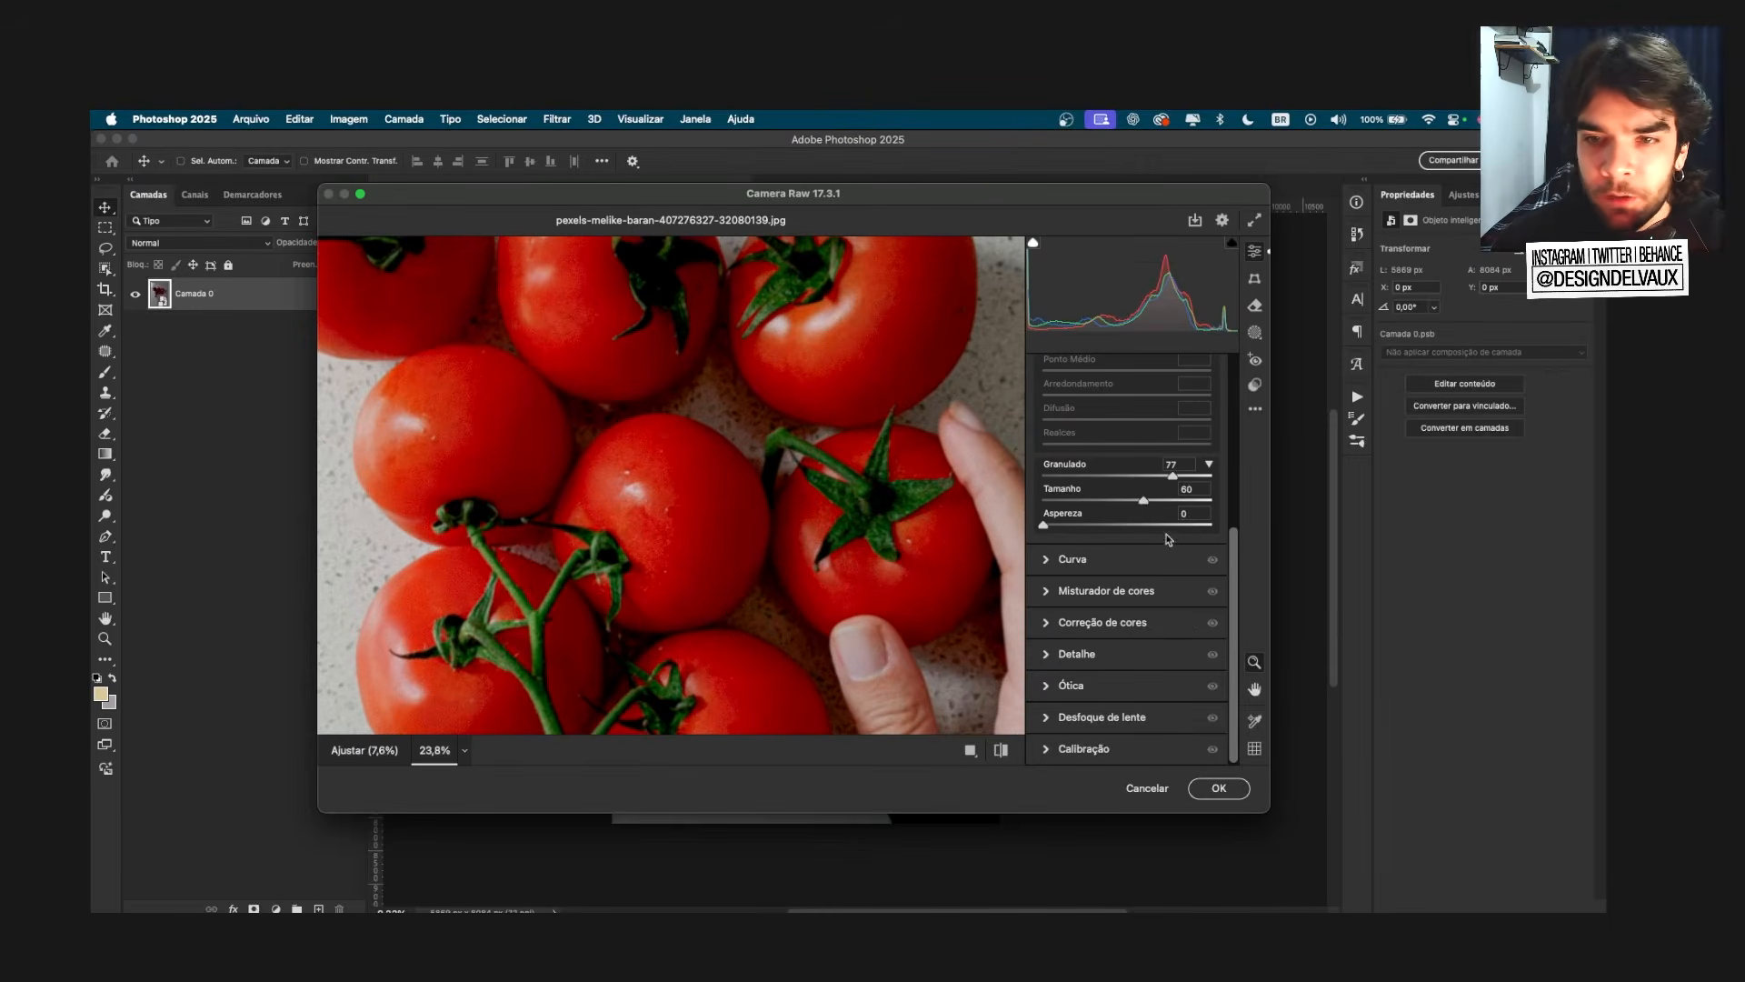
Step: Try a grain roughness of 49, raise it to 100, and inspect the tomatoes up close
drag(1043, 525, 1126, 528)
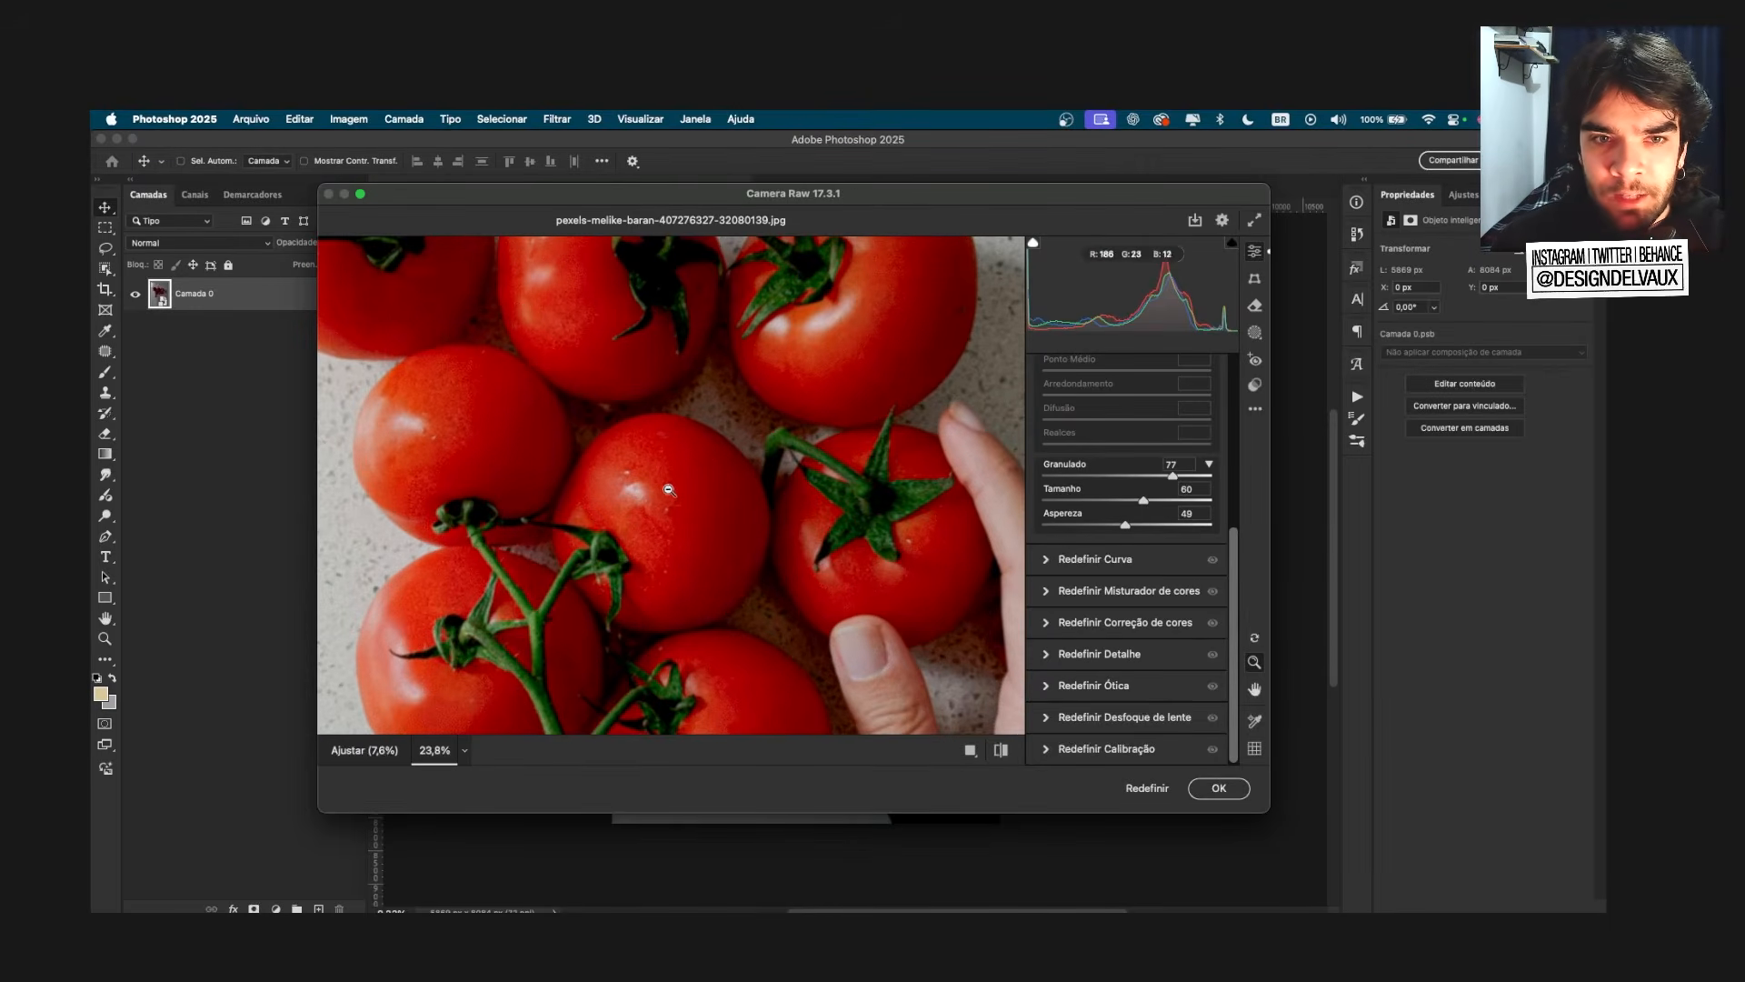
scroll(670, 467, up, 2)
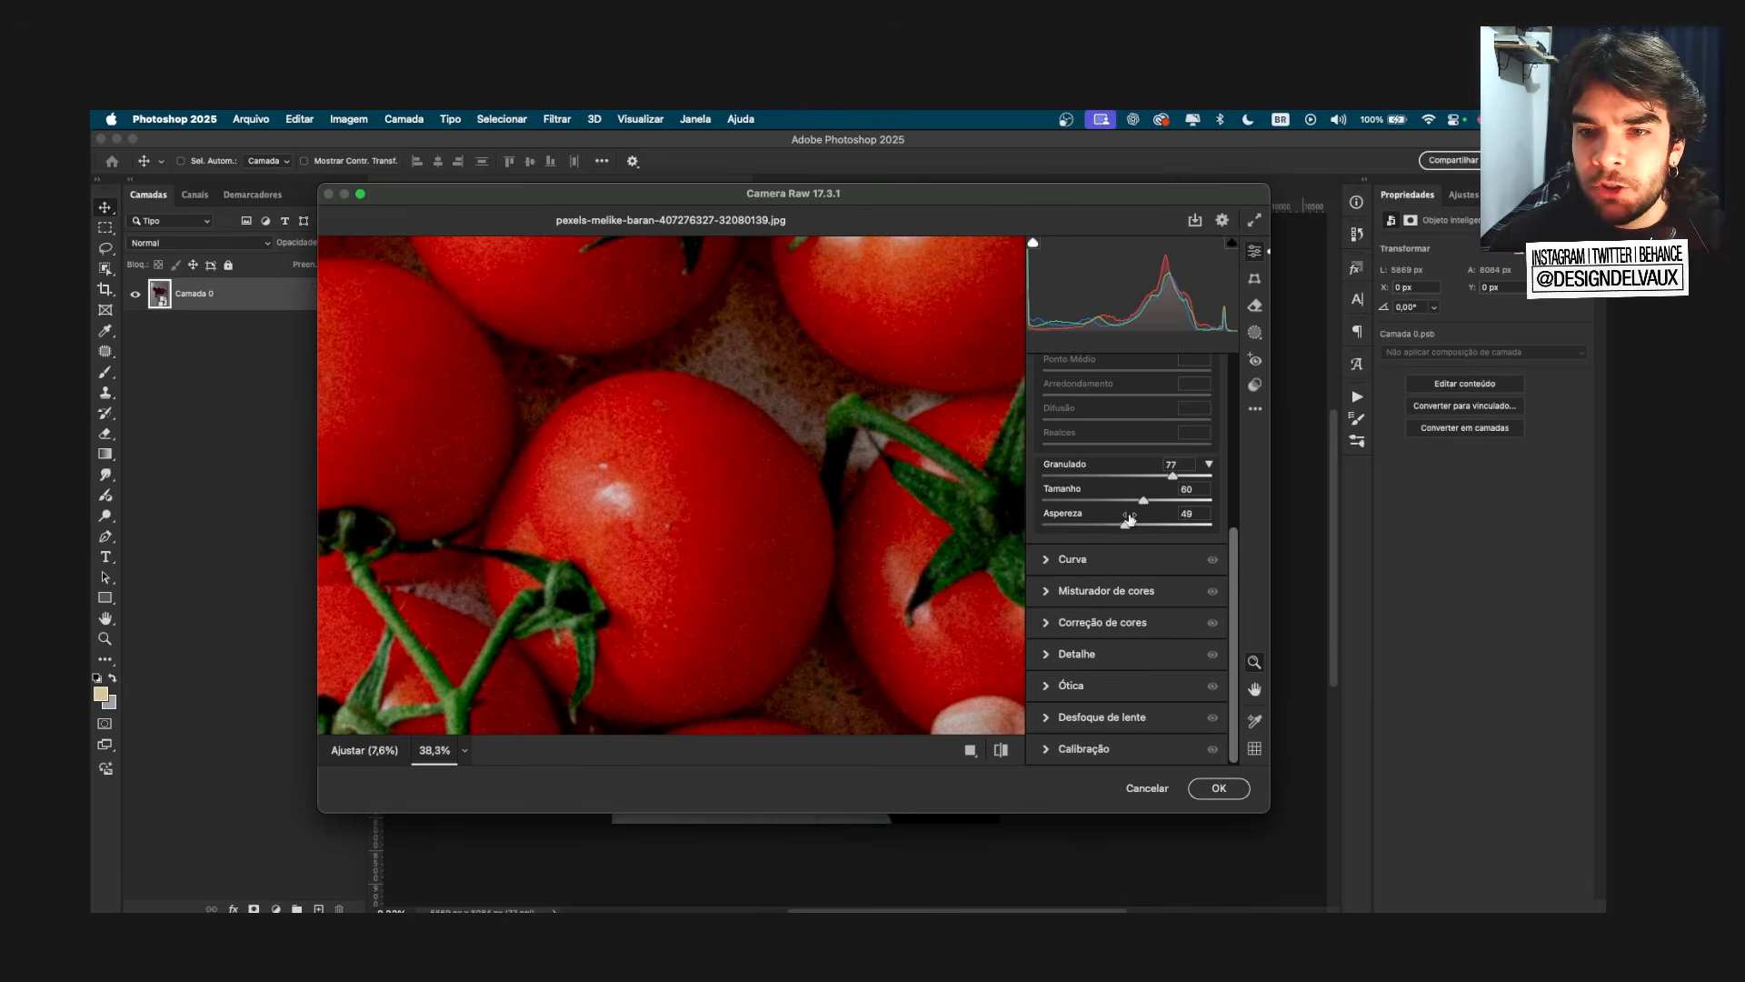
drag(1128, 526, 1211, 527)
scroll(909, 450, down, 2)
scroll(909, 450, up, 1)
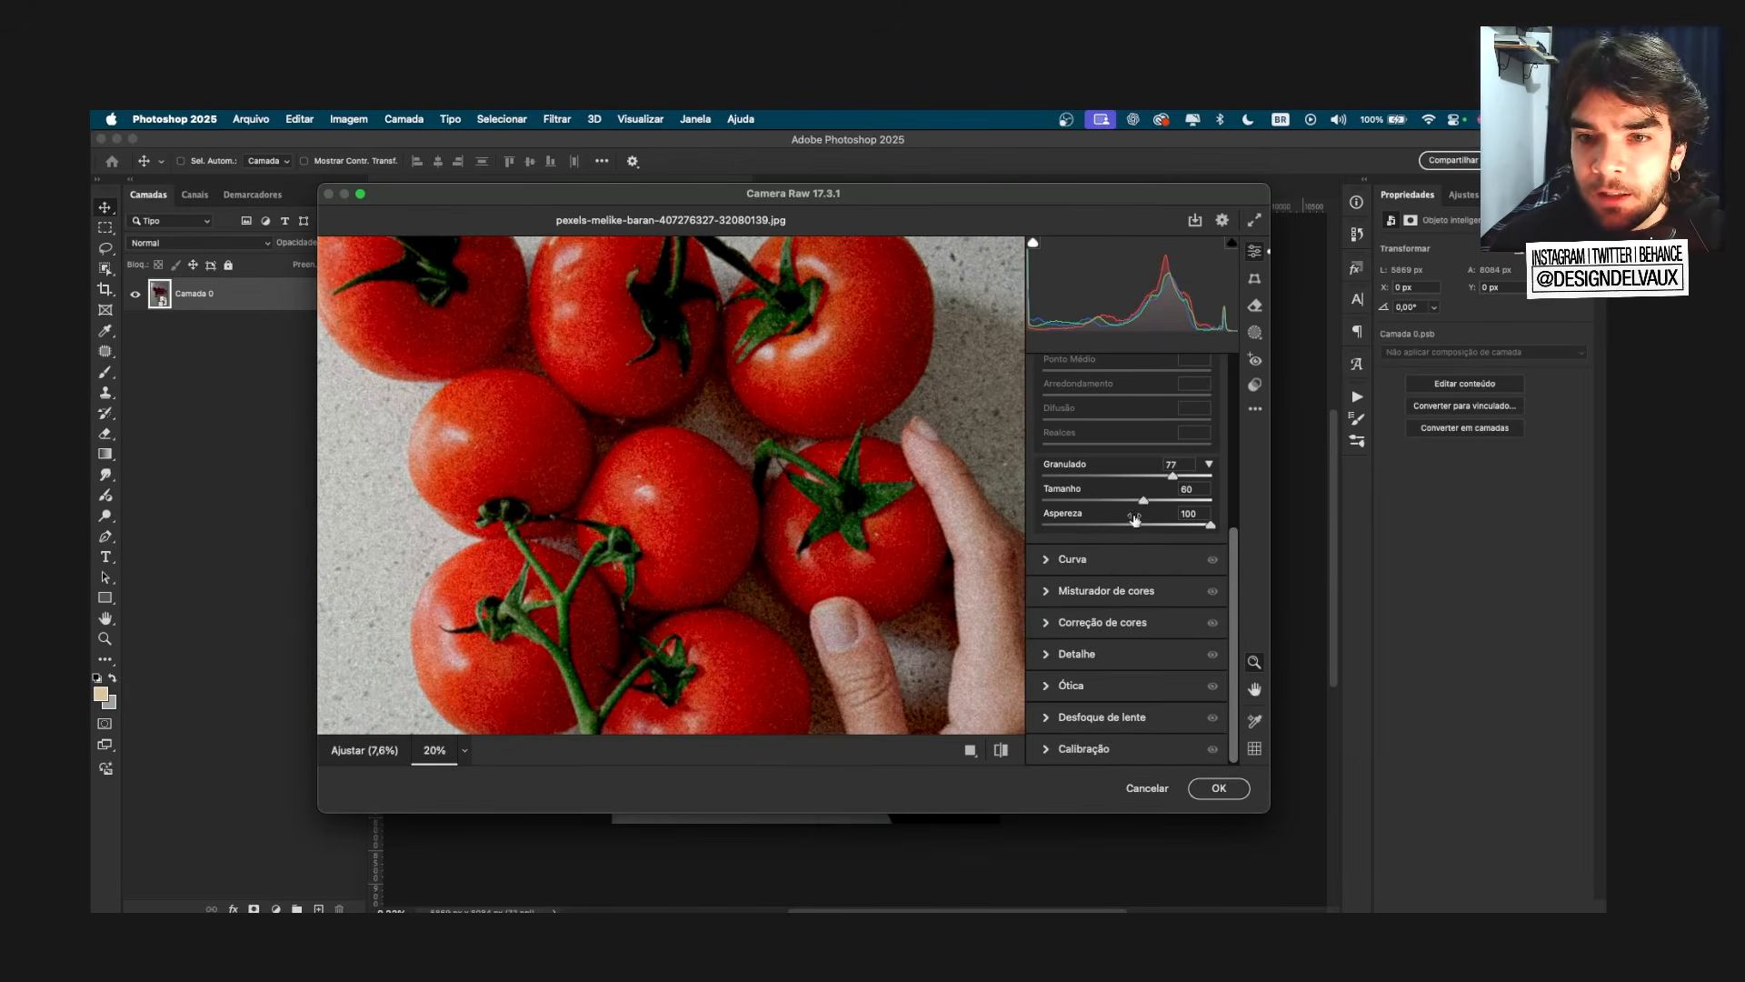
Step: Try a grain roughness of 46, raise it to 67 with a grain size of 61, and inspect the tomatoes
drag(1177, 525, 1167, 525)
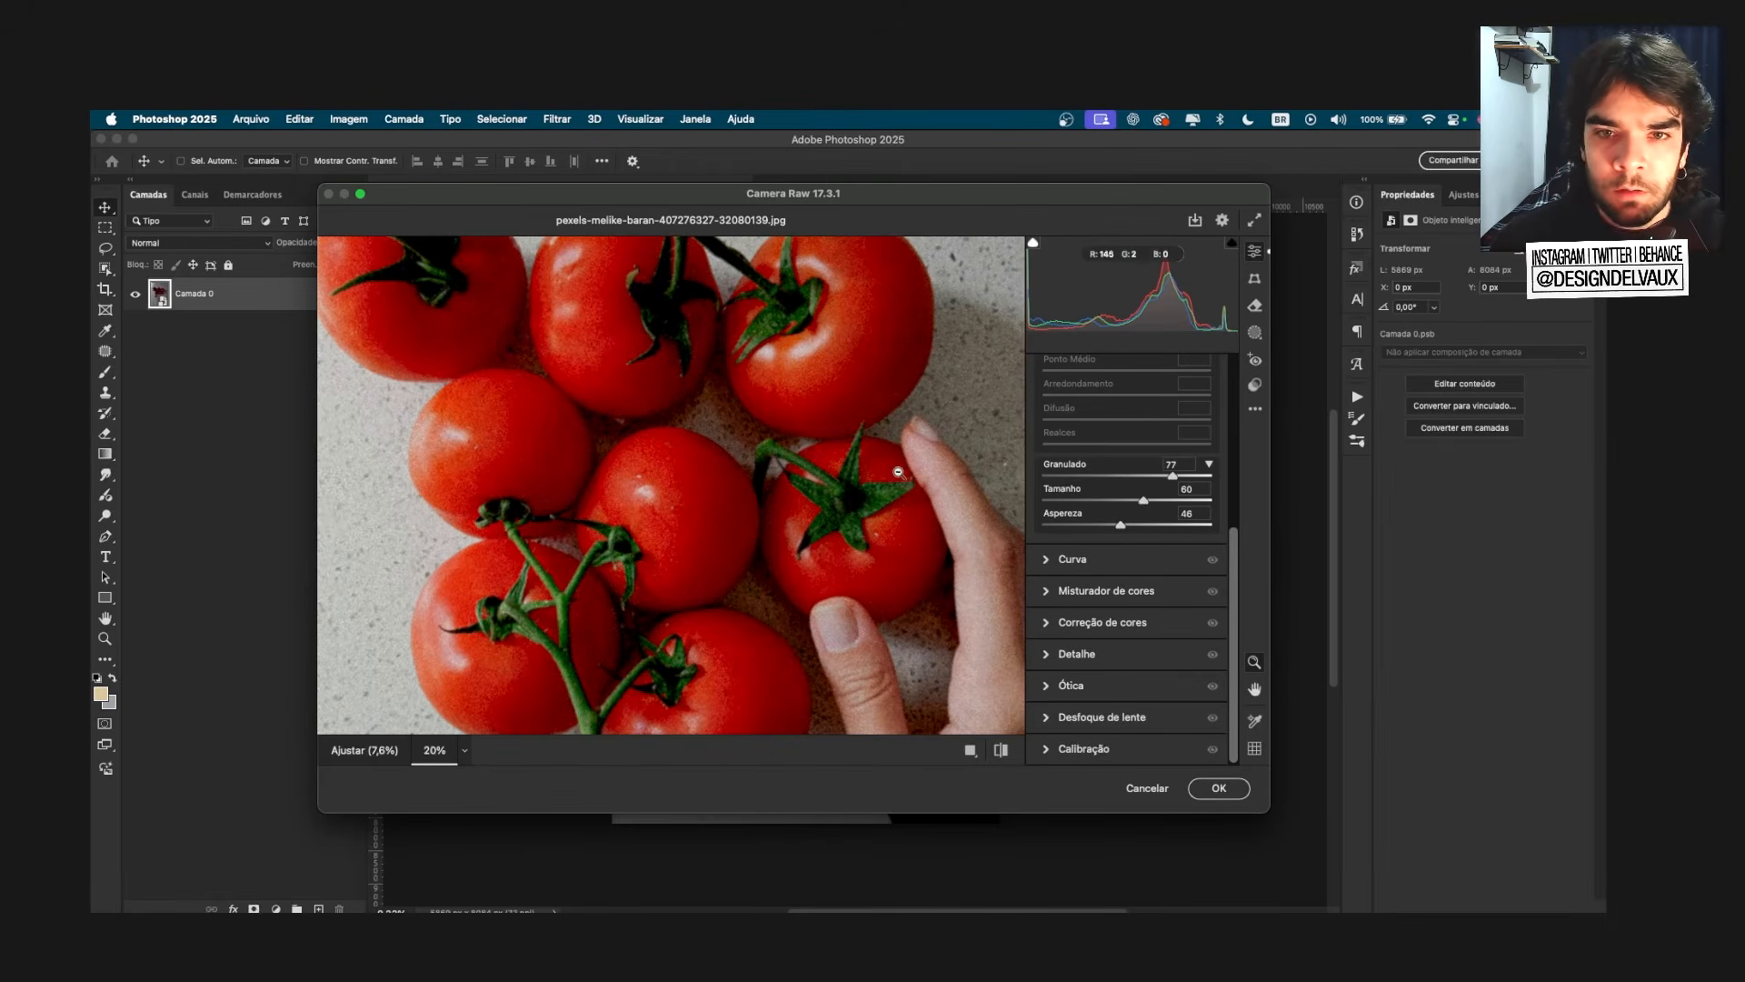
scroll(878, 434, up, 1)
scroll(764, 447, down, 1)
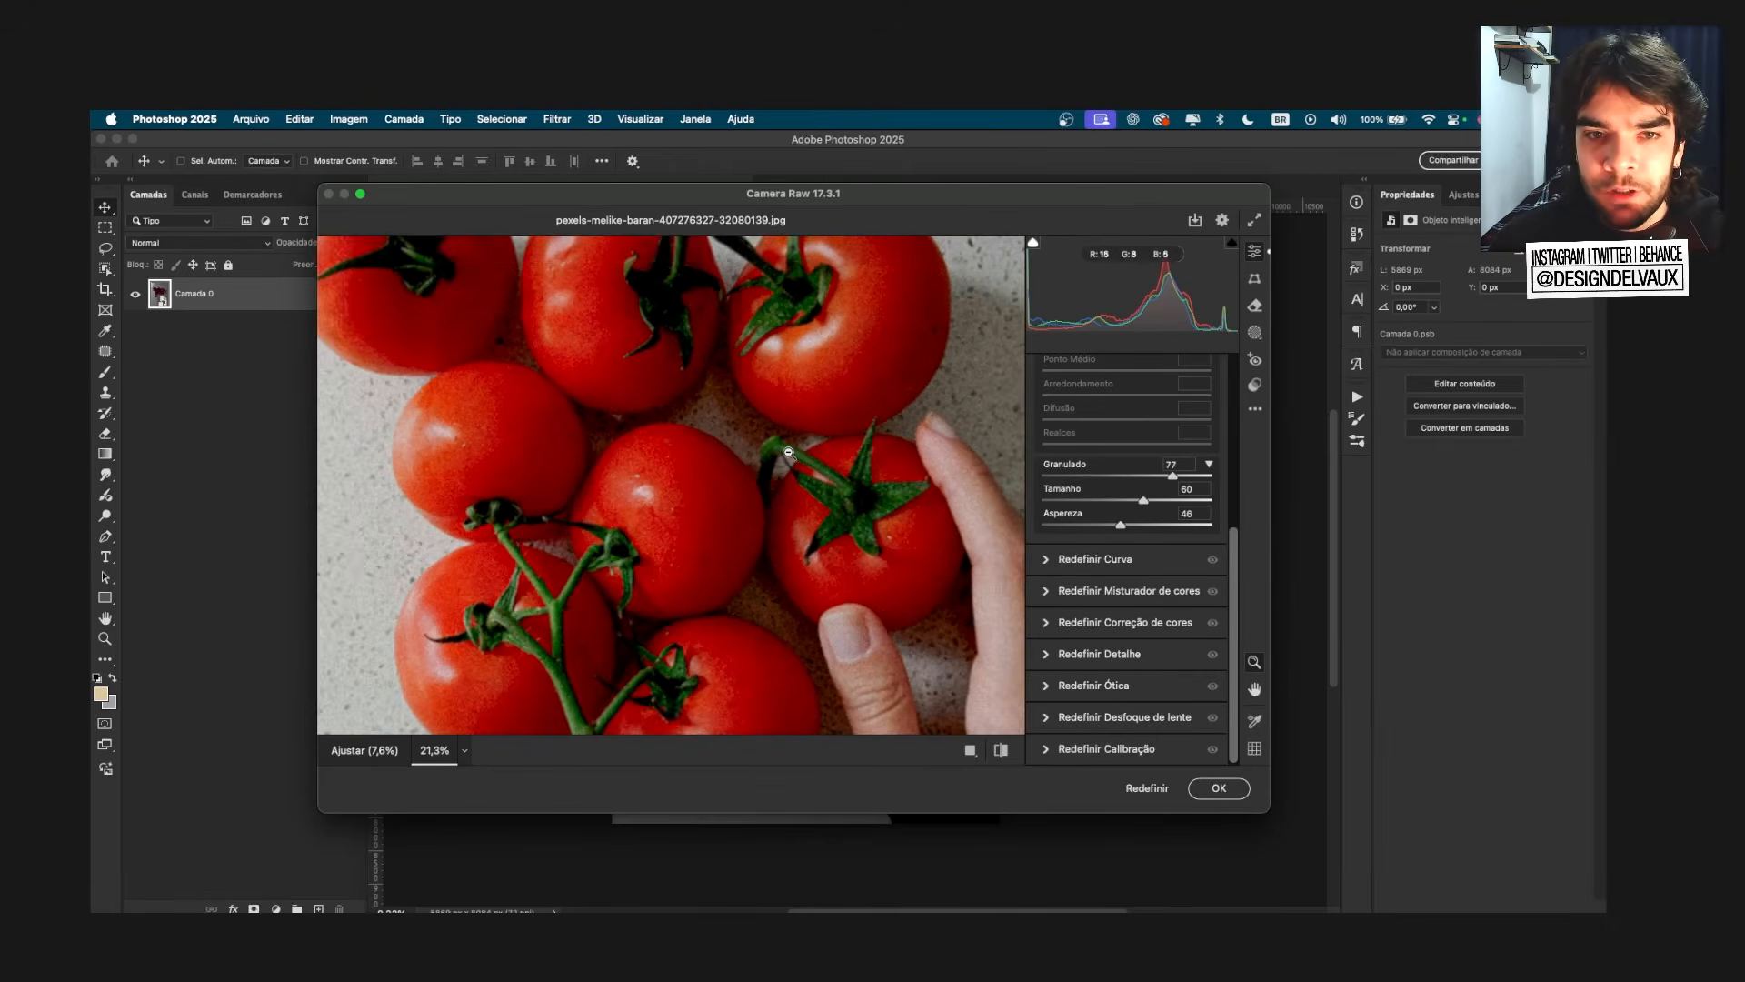
mouse_move(1151, 505)
mouse_down()
mouse_move(1176, 506)
mouse_move(1076, 504)
mouse_move(1129, 515)
mouse_up()
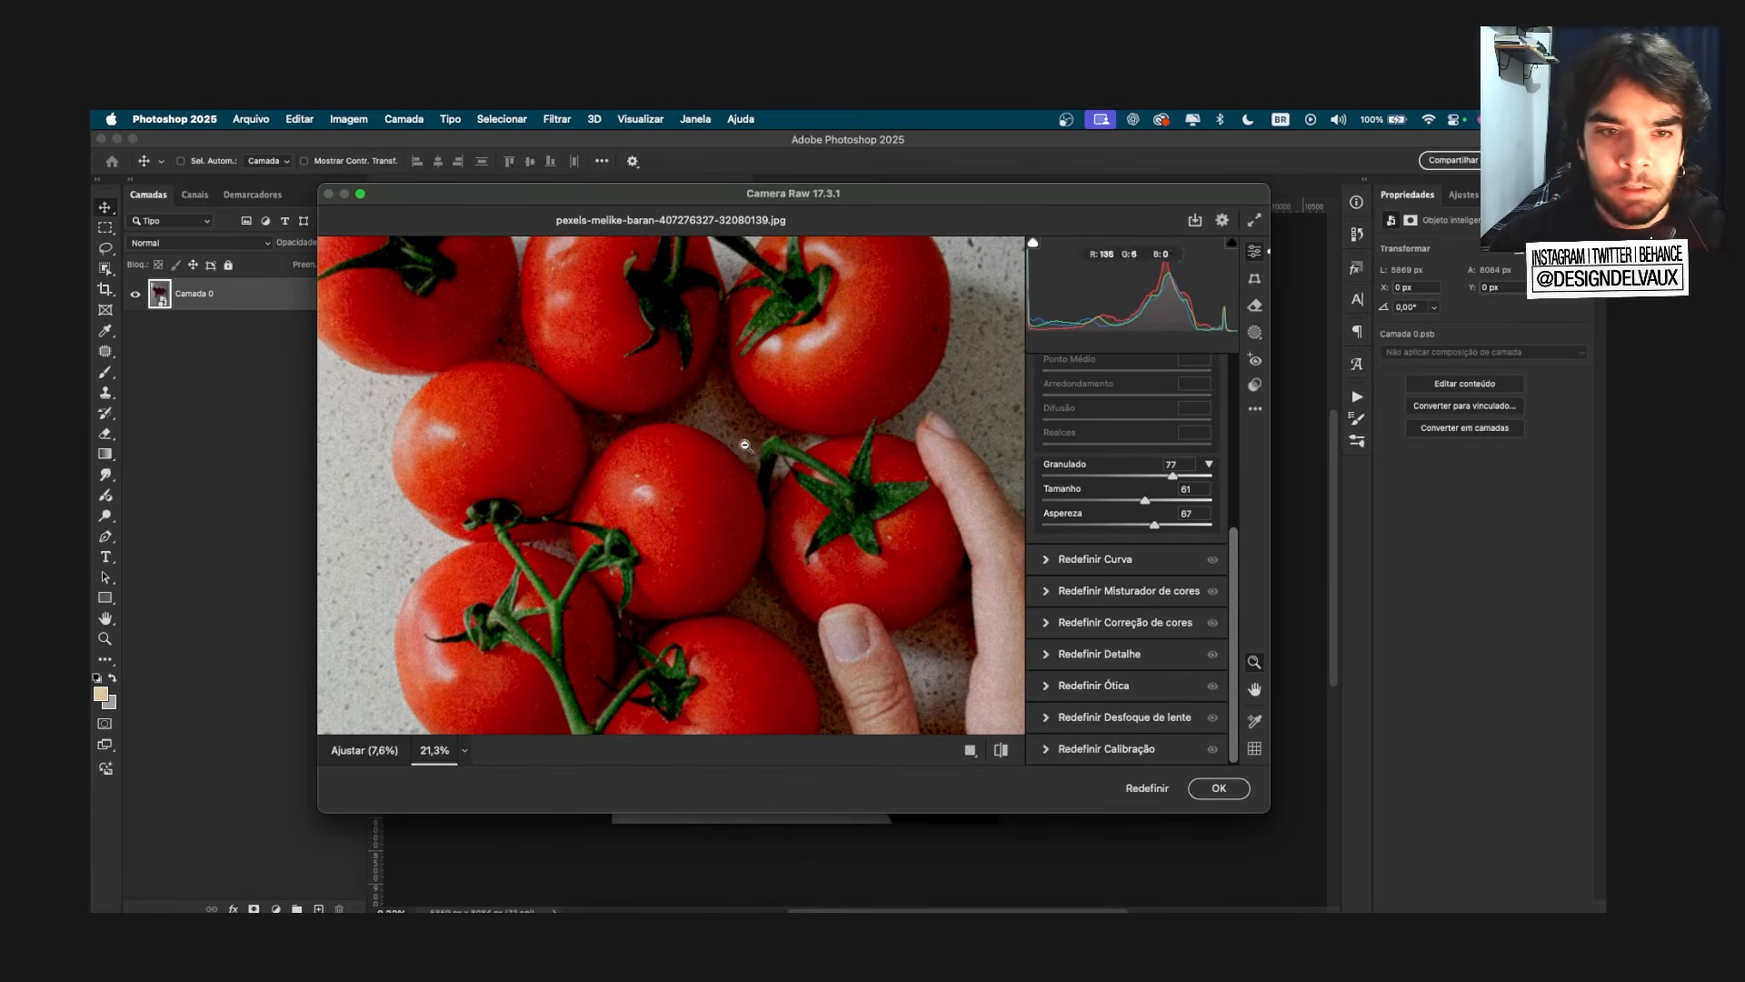
Step: Fit the whole photo in the preview, set the grain amount to 0, and close the effects settings
scroll(852, 455, down, 5)
click(1179, 464)
text(0)
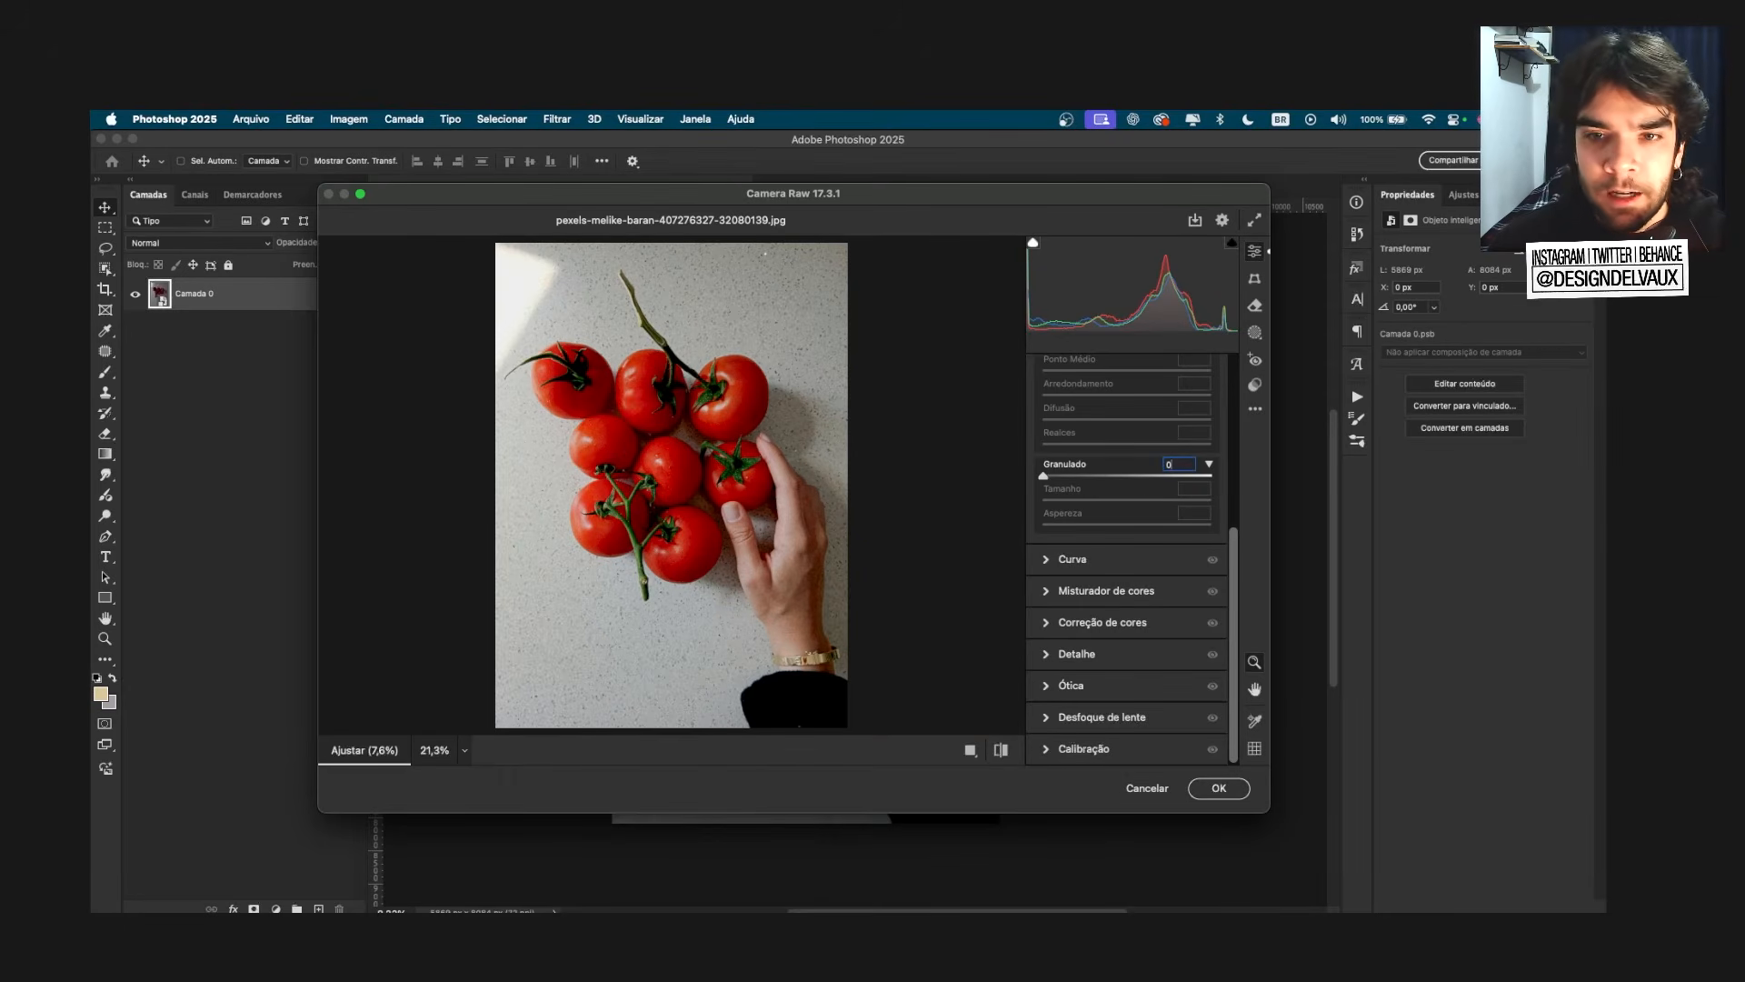
scroll(1195, 487, up, 5)
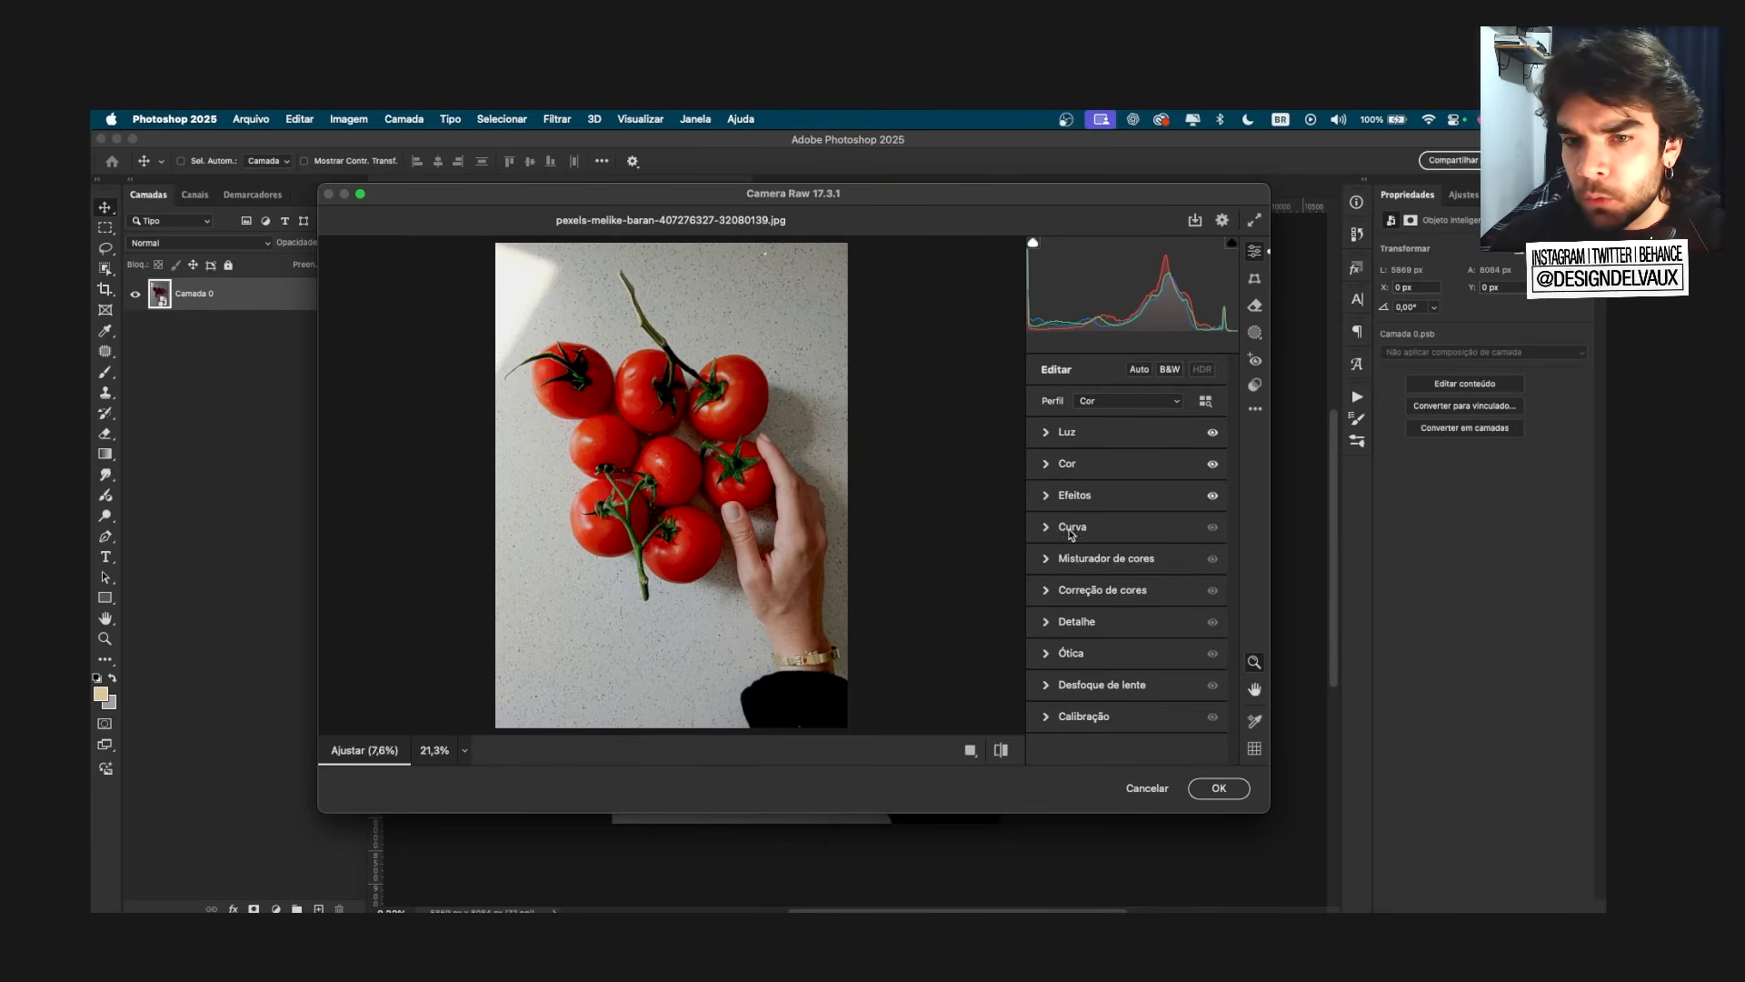
Step: Try moving the endpoints of the main tone curve and the red channel's dark endpoint, returning each to the linear curve
click(1071, 529)
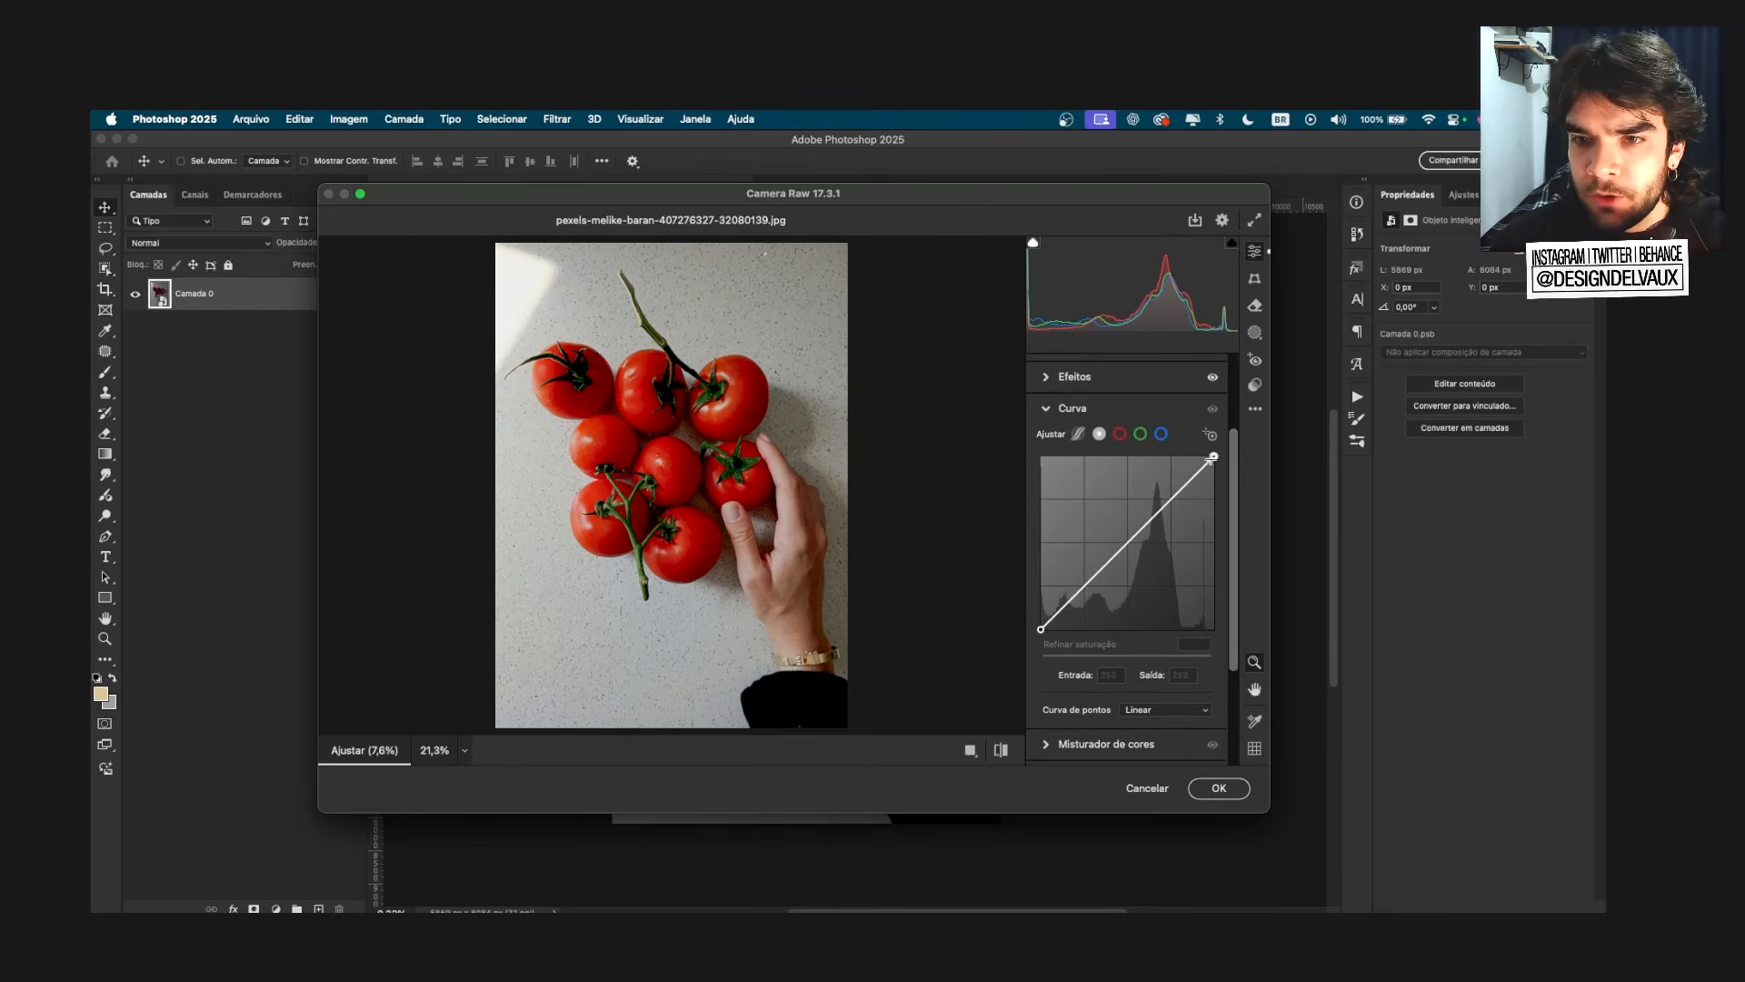
mouse_move(1212, 457)
mouse_down()
mouse_move(1048, 506)
mouse_move(1111, 505)
mouse_move(1214, 457)
mouse_up()
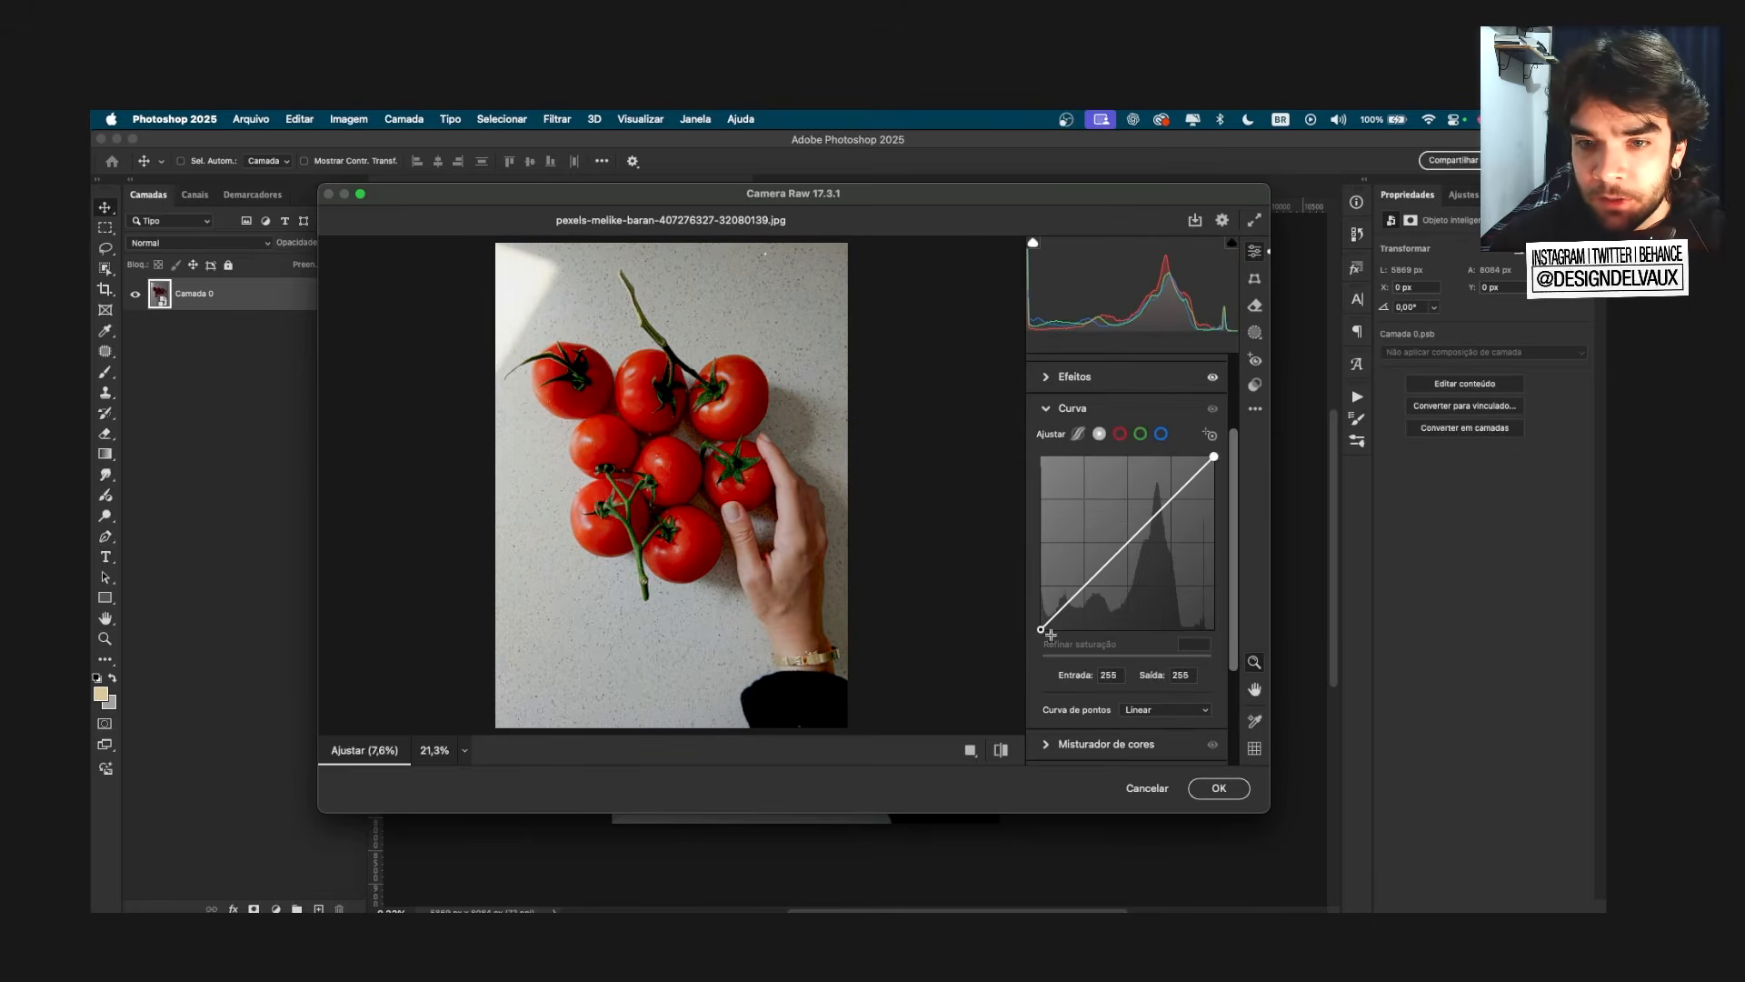
mouse_move(1041, 629)
mouse_down()
mouse_move(1122, 628)
mouse_move(1018, 627)
mouse_move(1046, 584)
mouse_move(1062, 602)
mouse_move(1041, 629)
mouse_up()
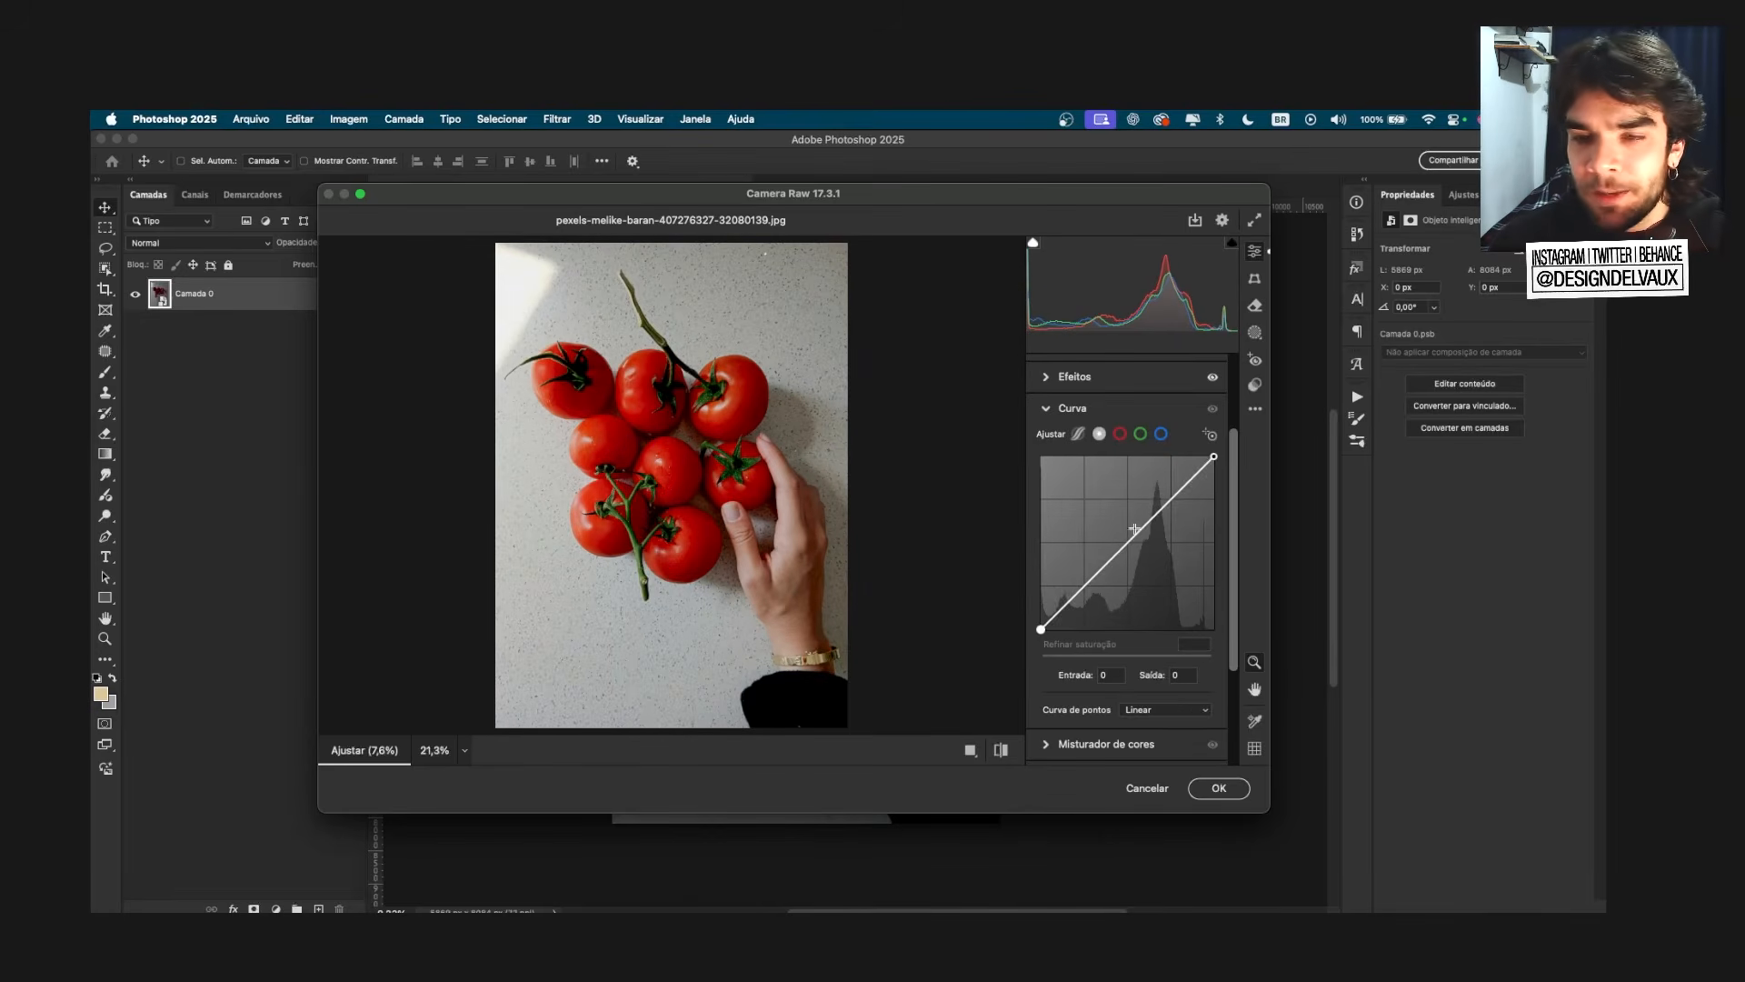
click(1119, 436)
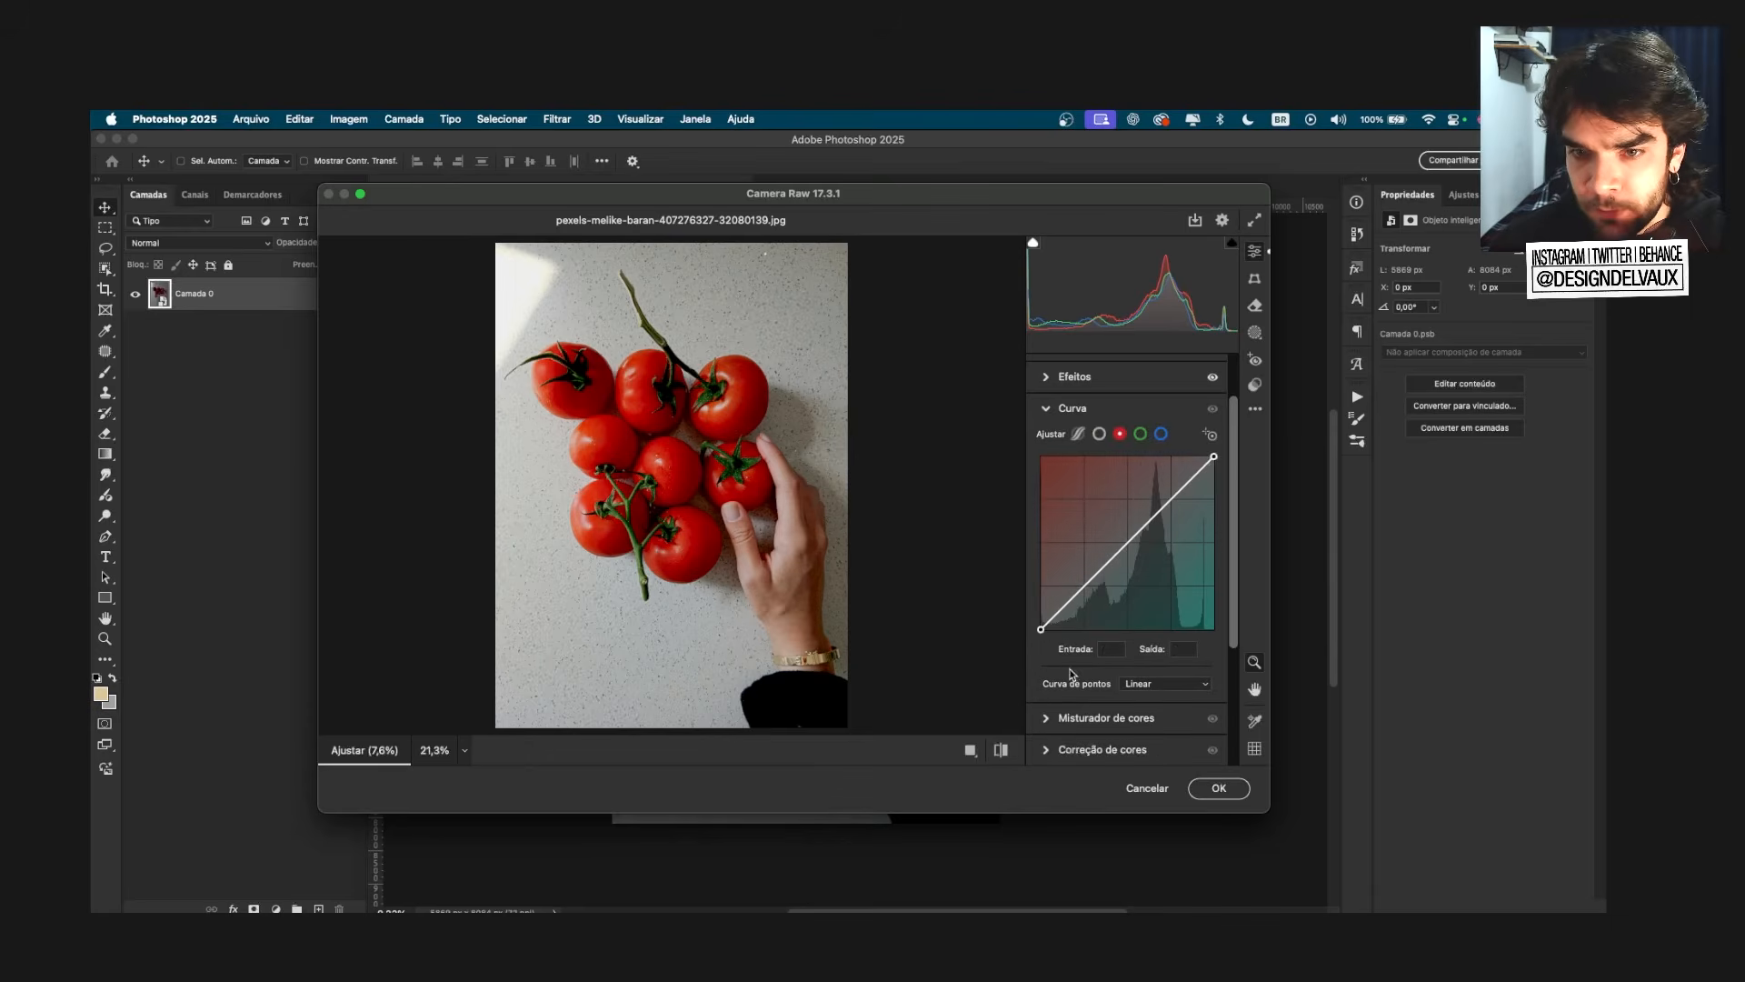
mouse_move(1044, 630)
mouse_down()
mouse_move(1211, 629)
mouse_move(1044, 491)
mouse_move(1211, 626)
mouse_move(1041, 629)
mouse_up()
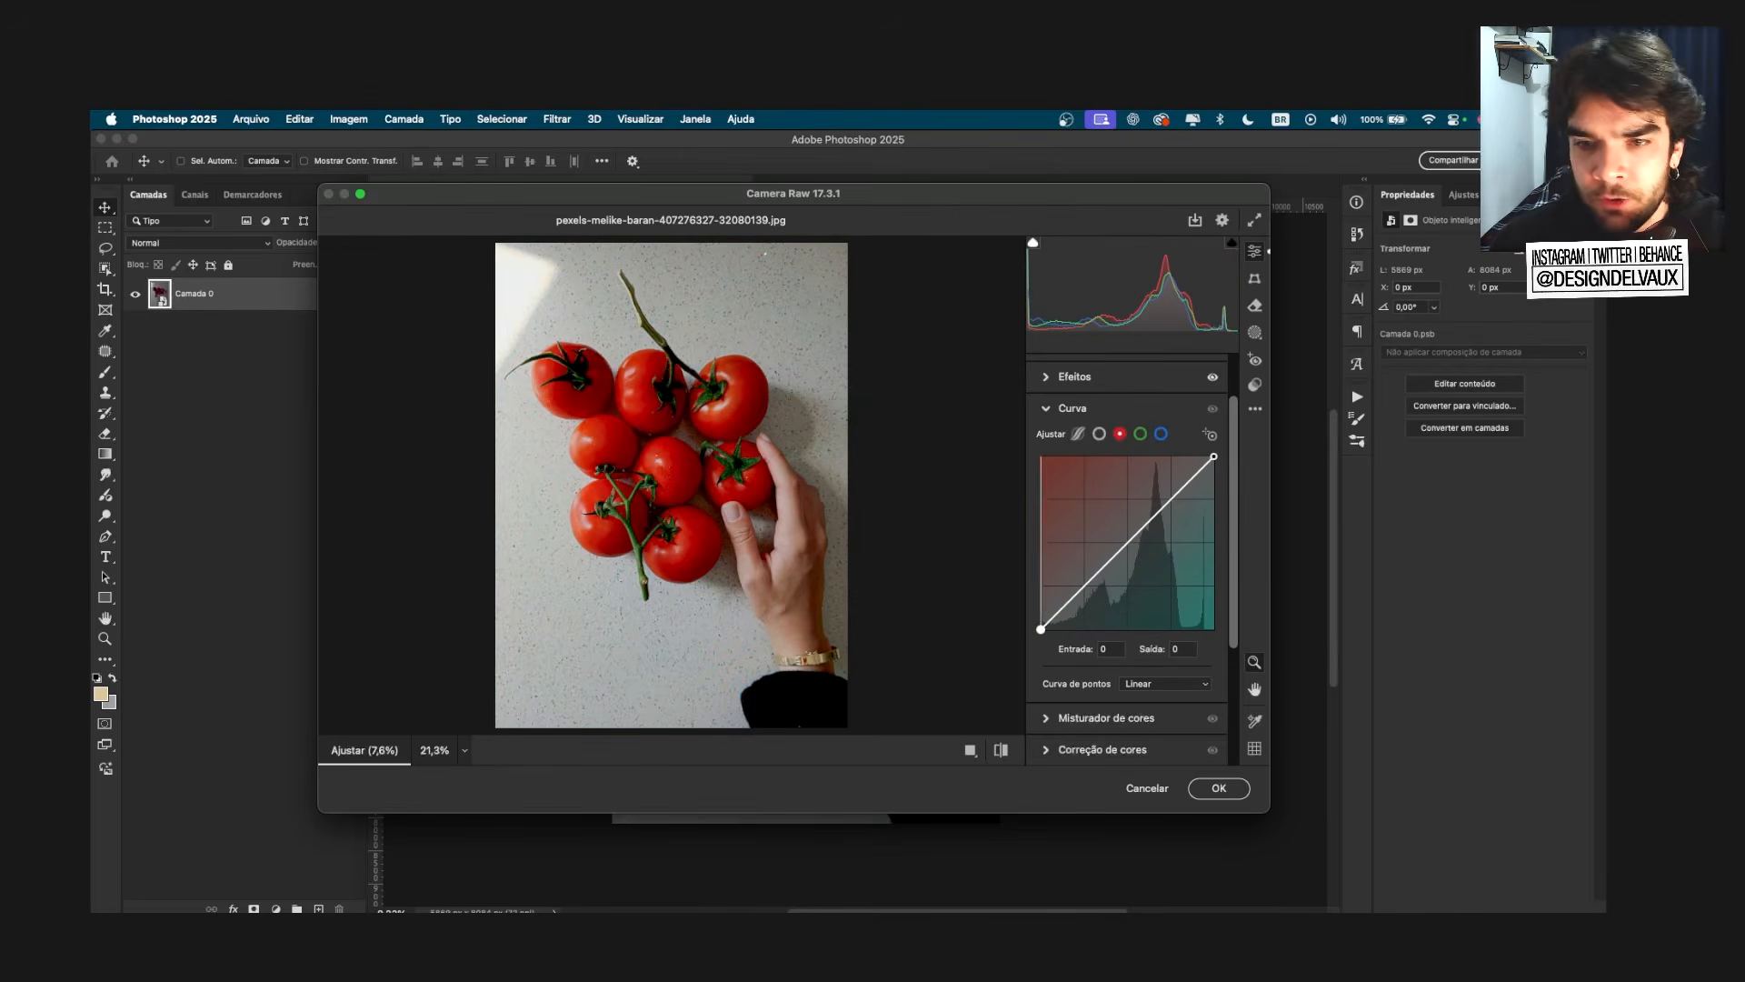
click(1100, 434)
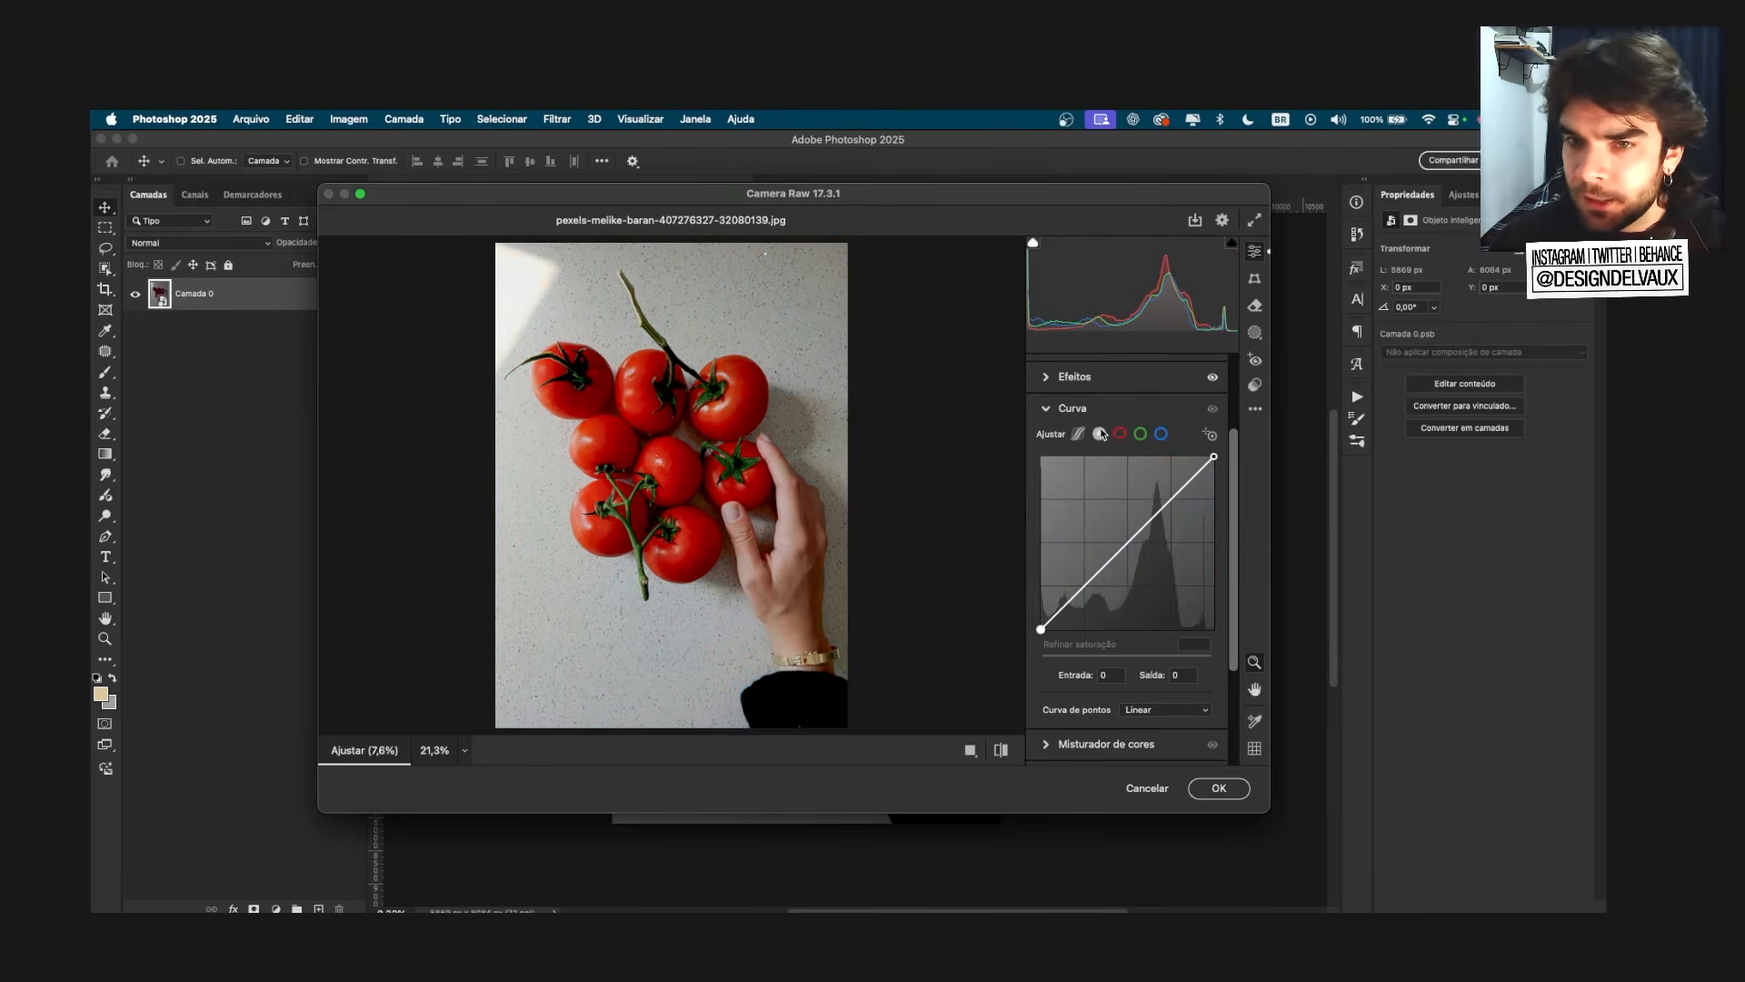
click(1045, 410)
Step: In the color mixer, set the hue of the reds to -42, the oranges to +8 and the yellows to +22
click(1076, 562)
scroll(1204, 477, down, 2)
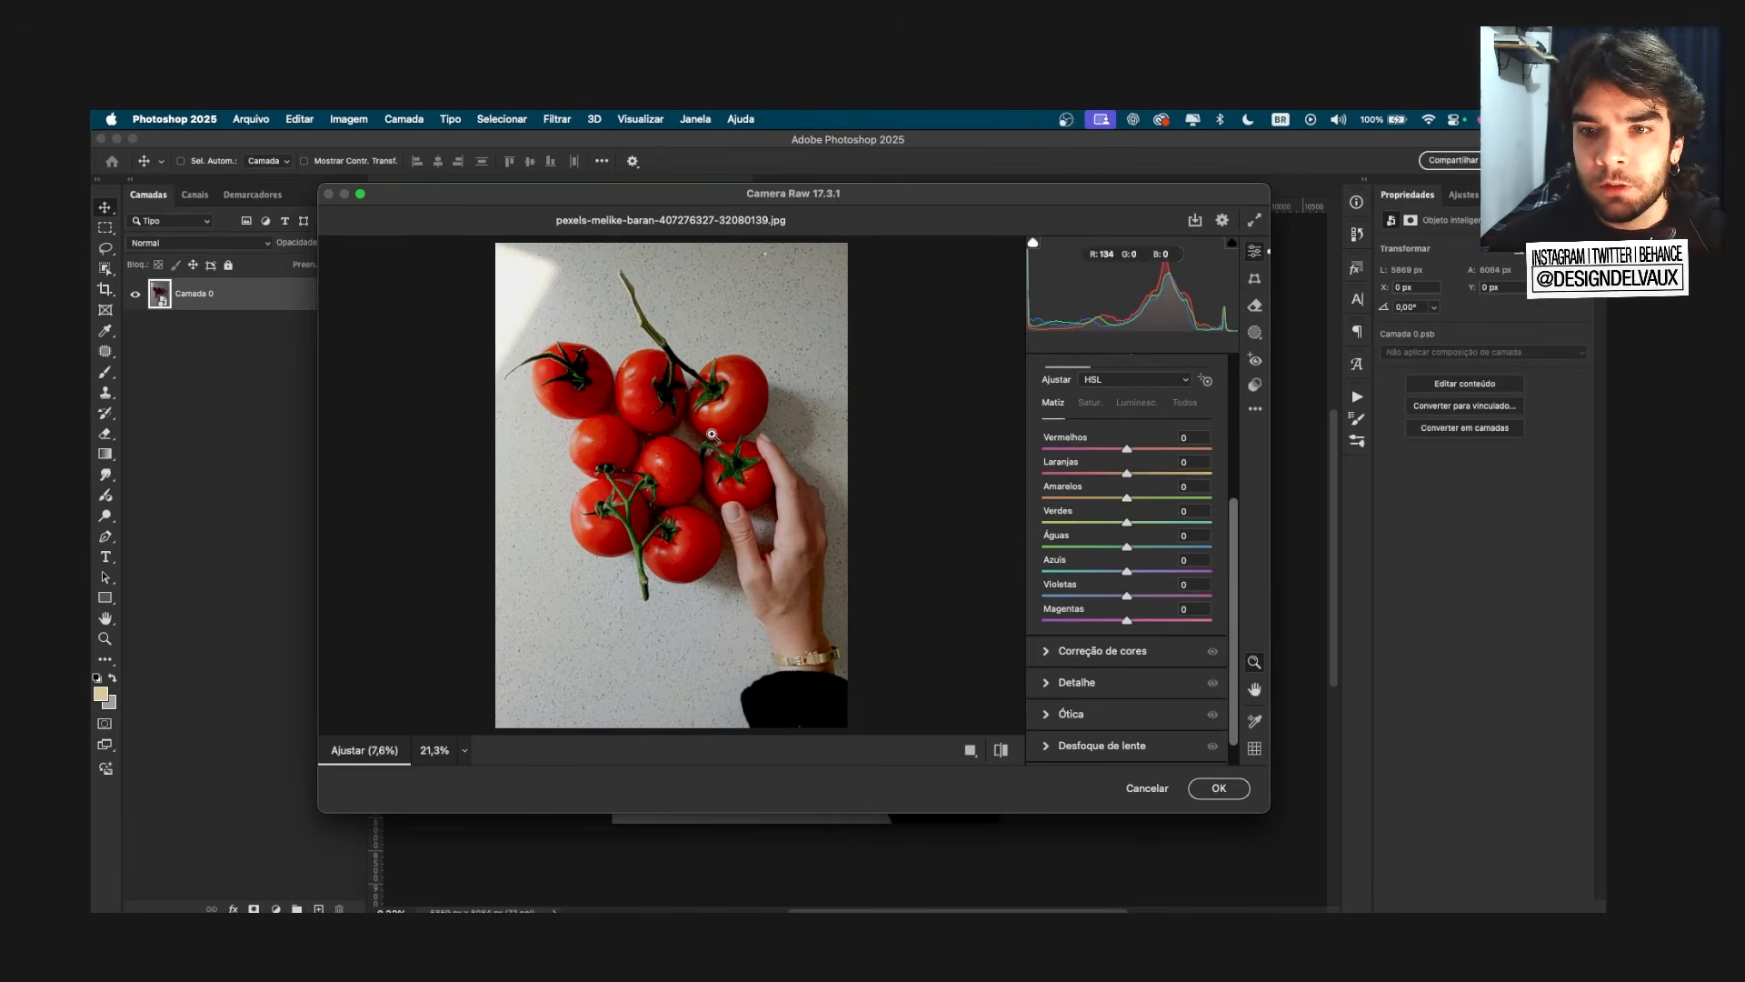
mouse_move(1128, 449)
mouse_down()
mouse_move(1048, 450)
mouse_move(1208, 459)
mouse_move(1128, 455)
mouse_up()
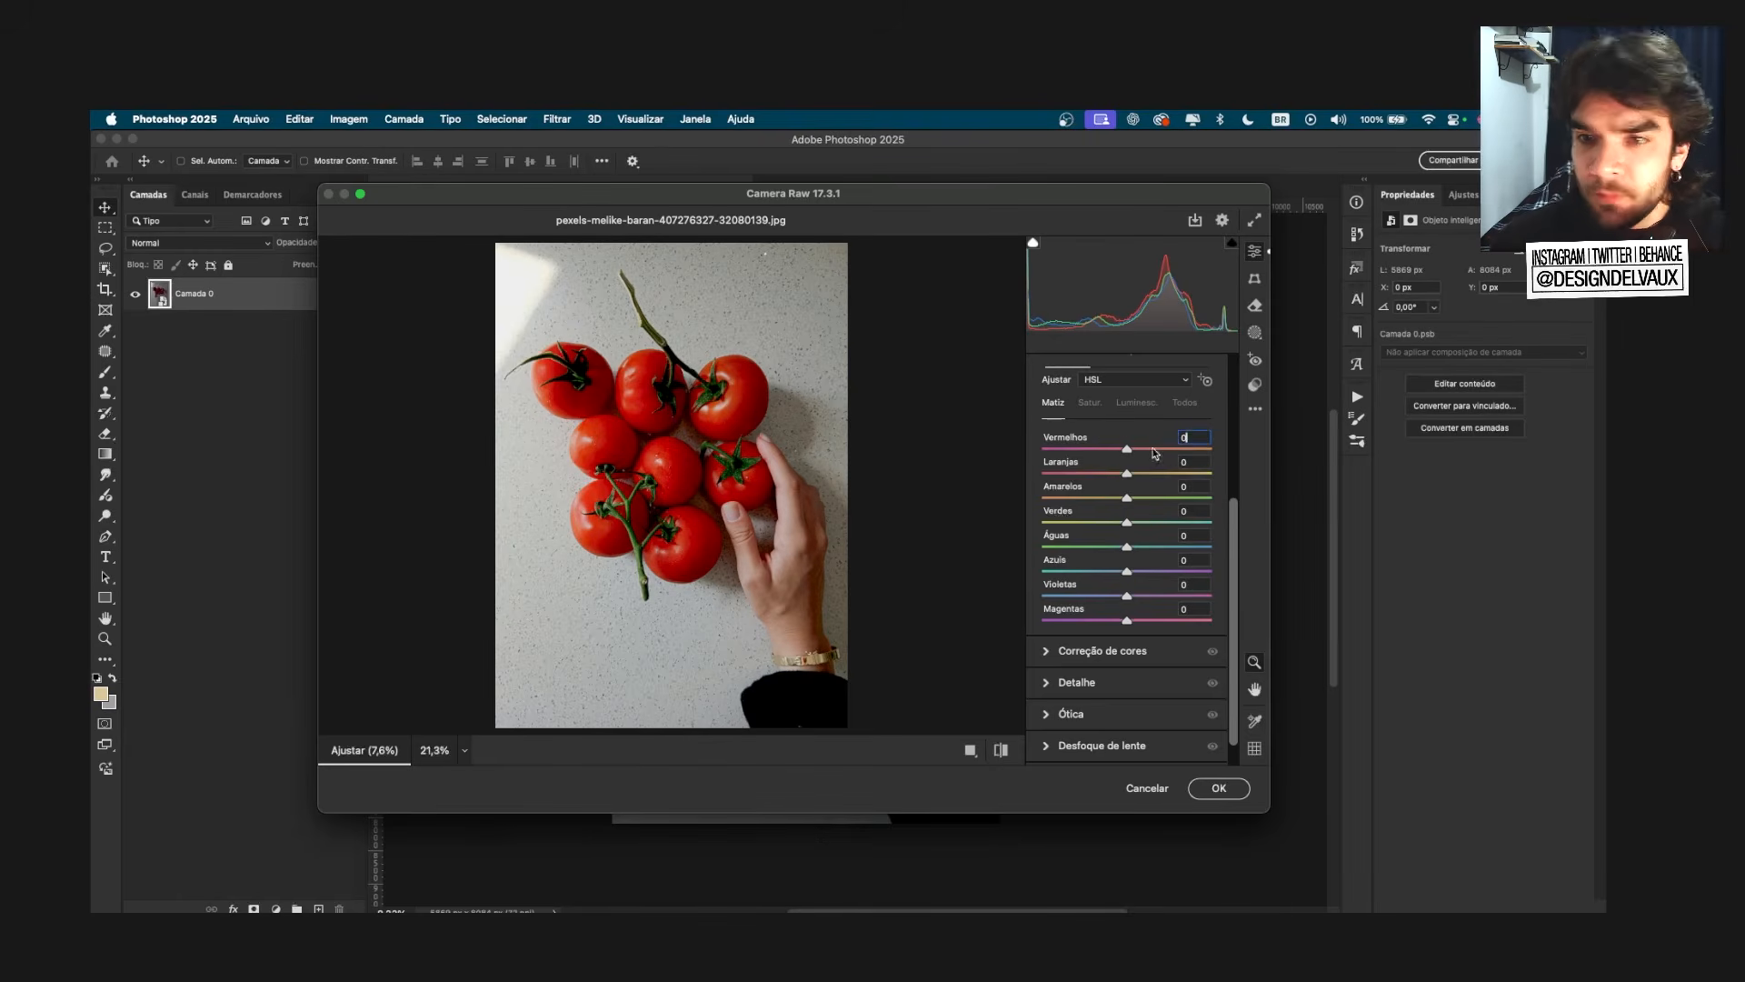
scroll(1236, 515, down, 2)
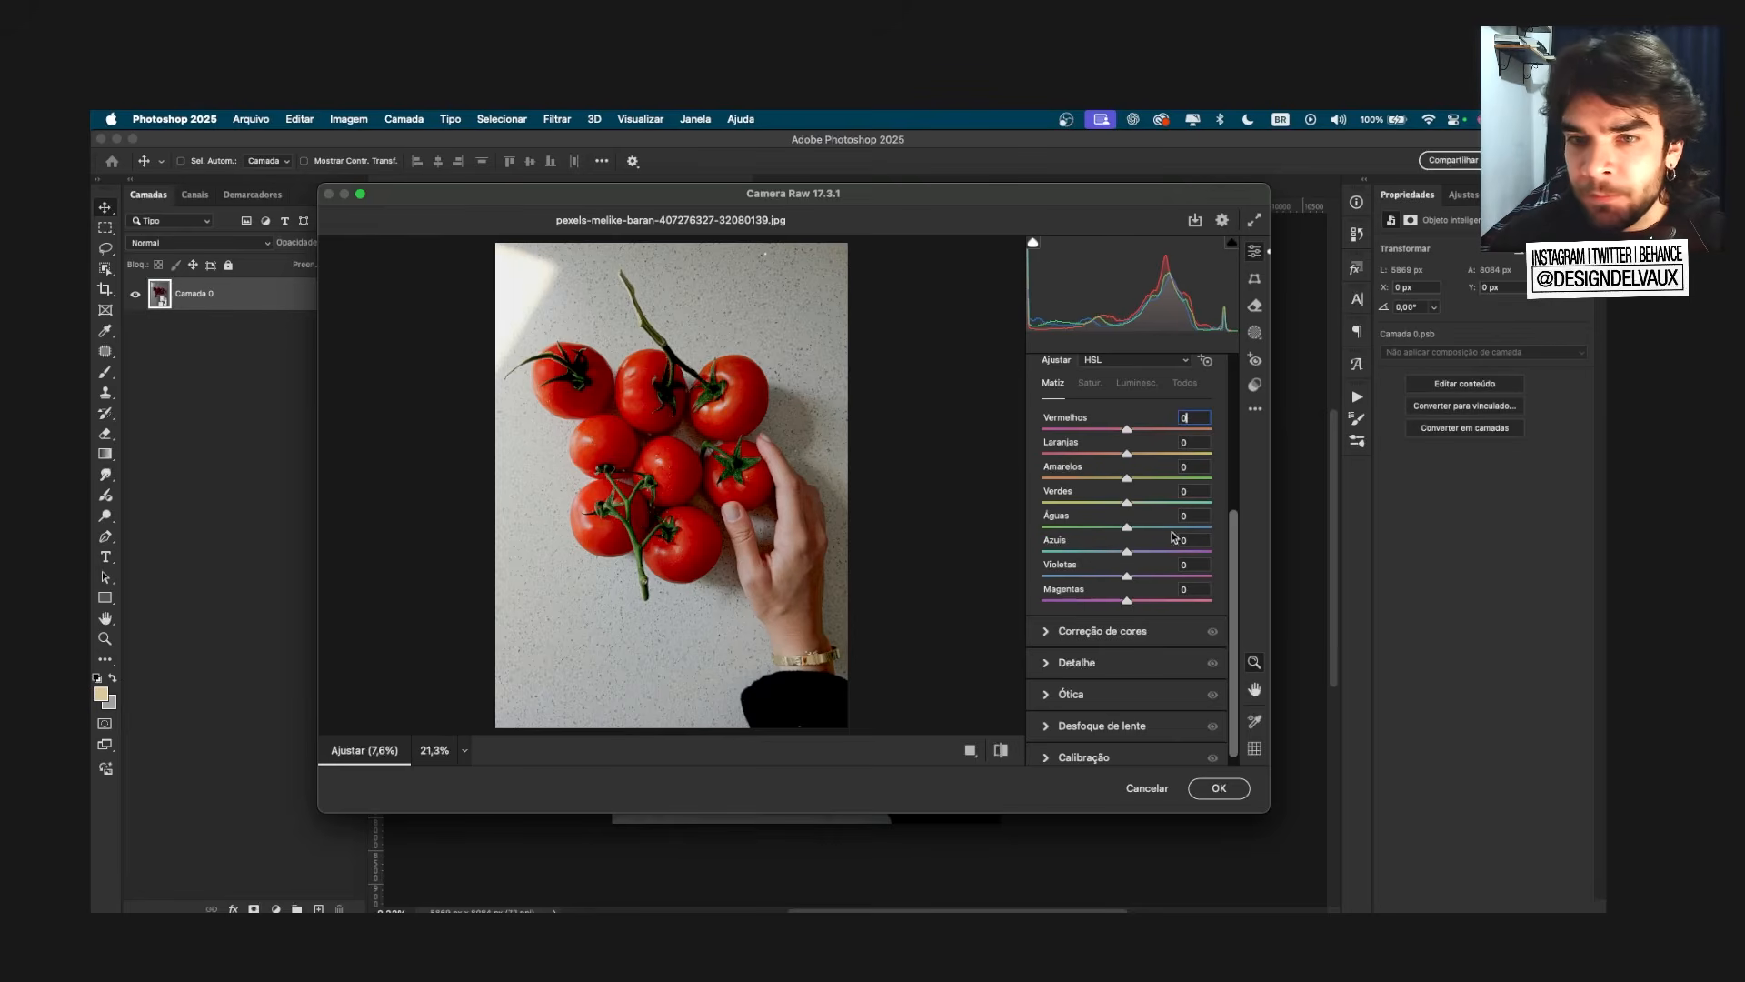
click(1125, 553)
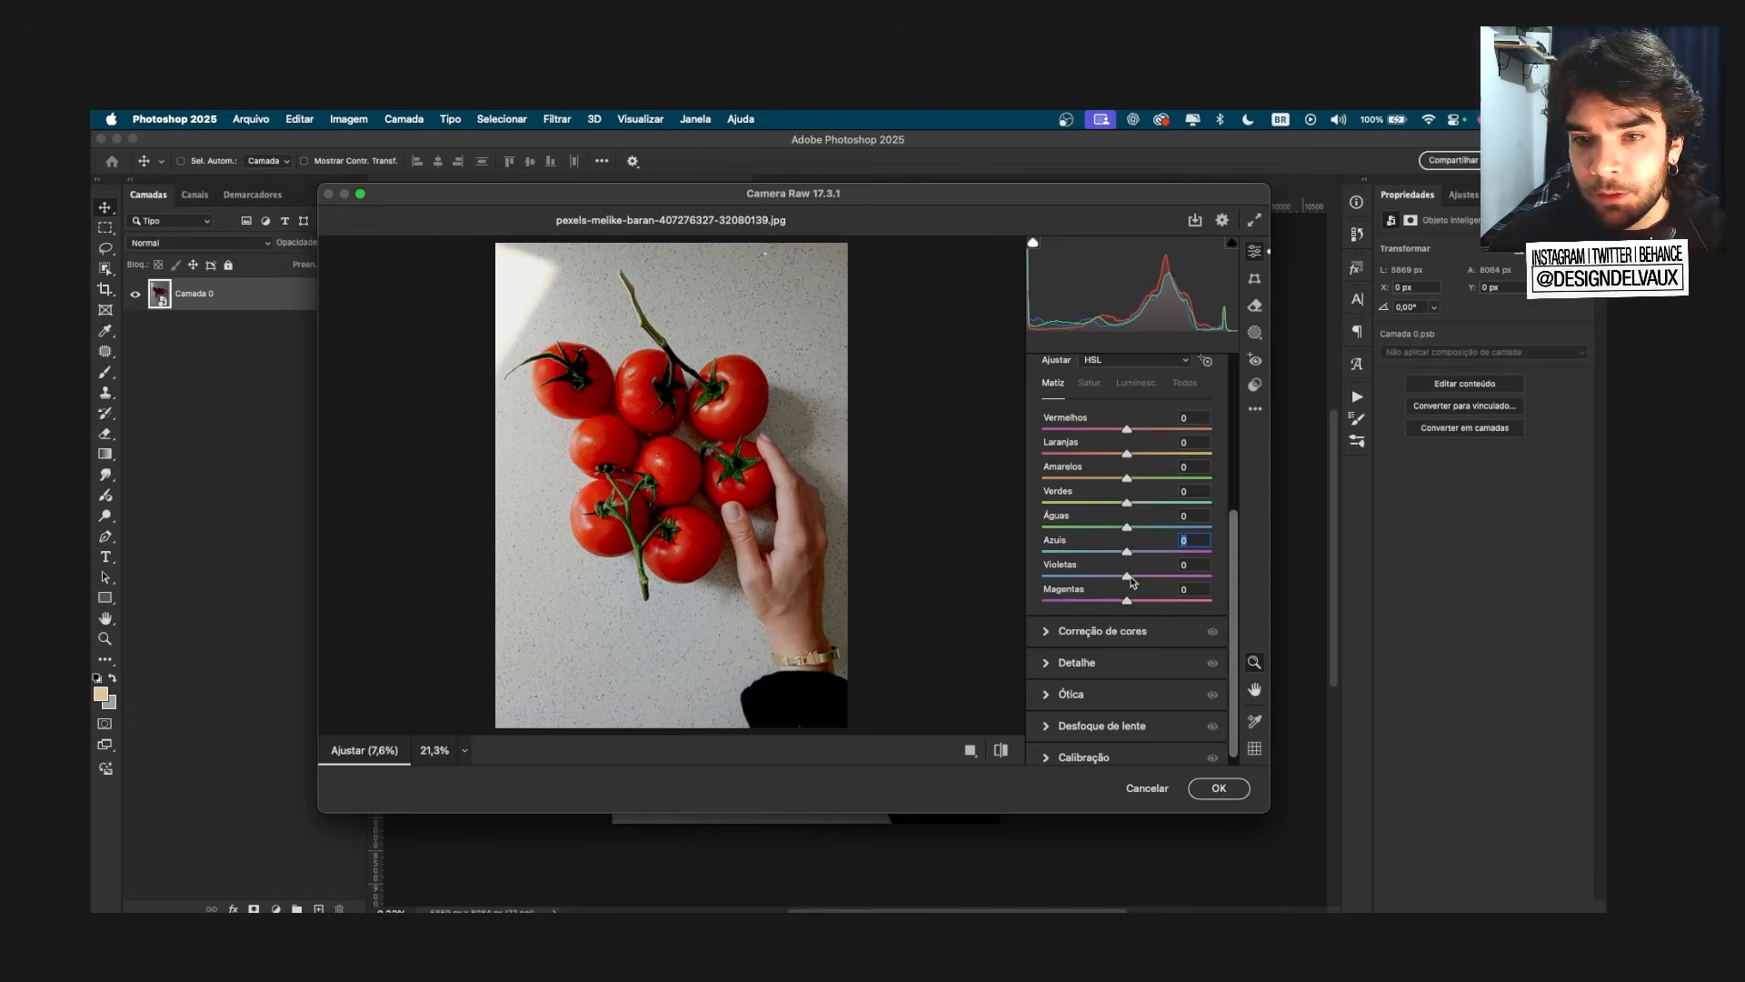
key(Tab)
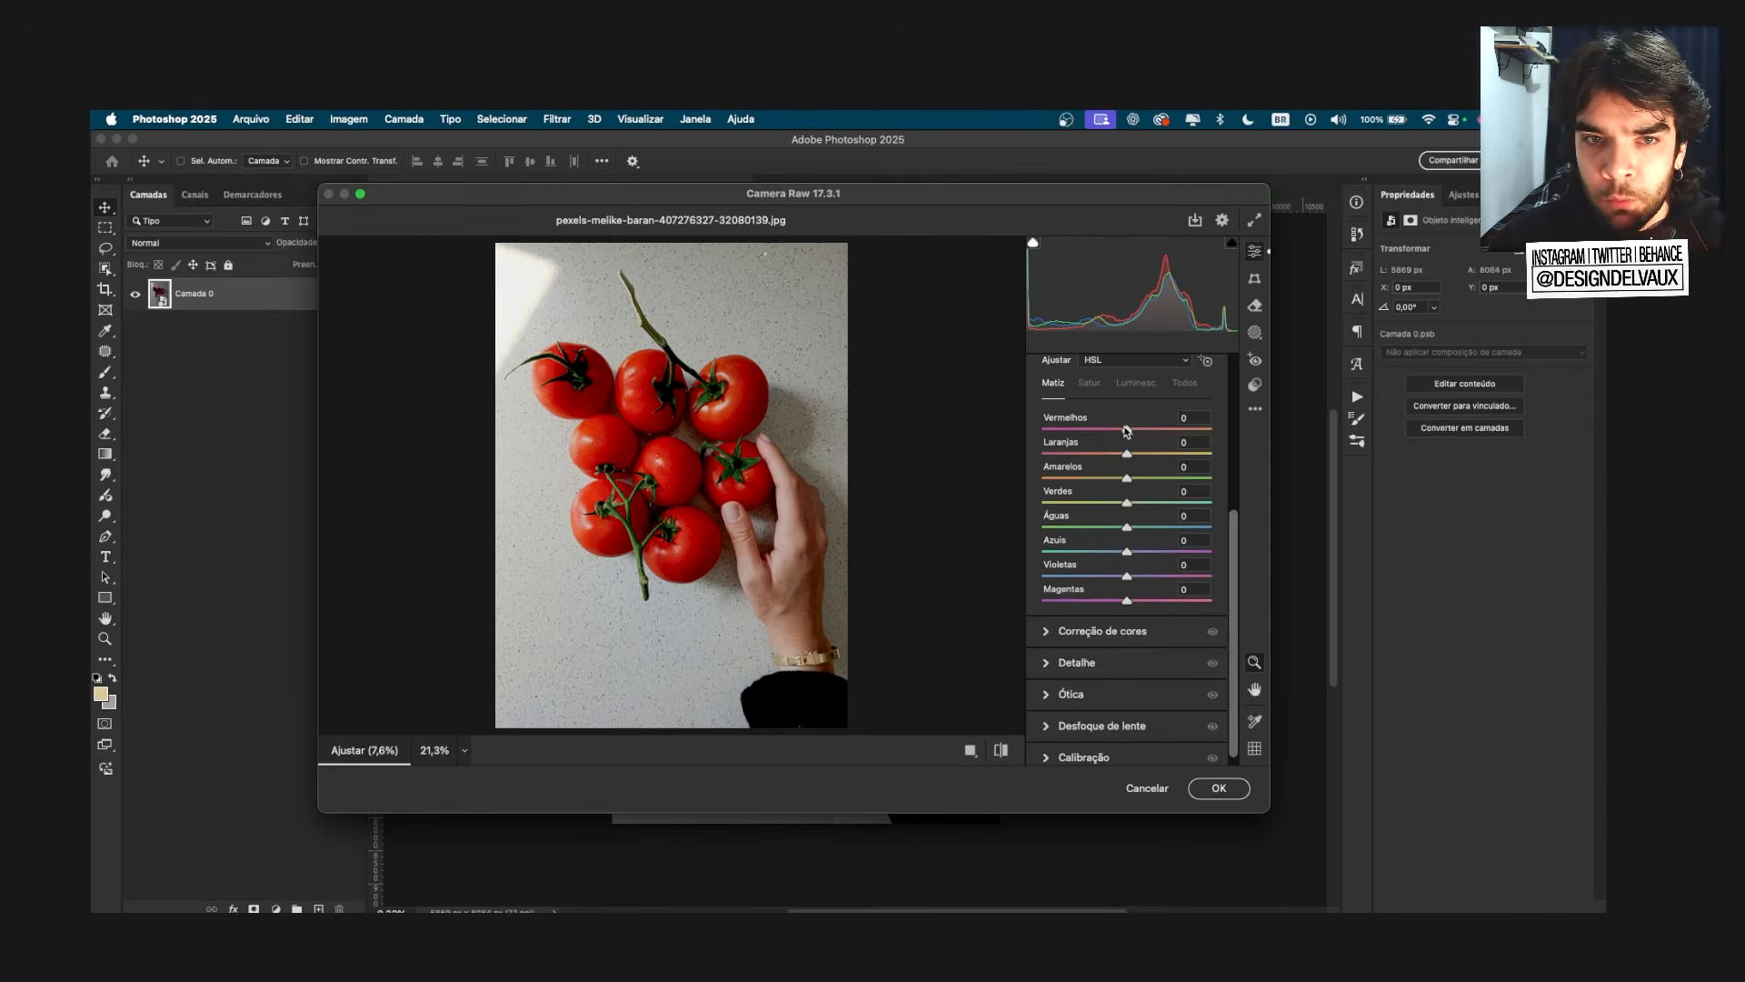
drag(1118, 431, 1089, 430)
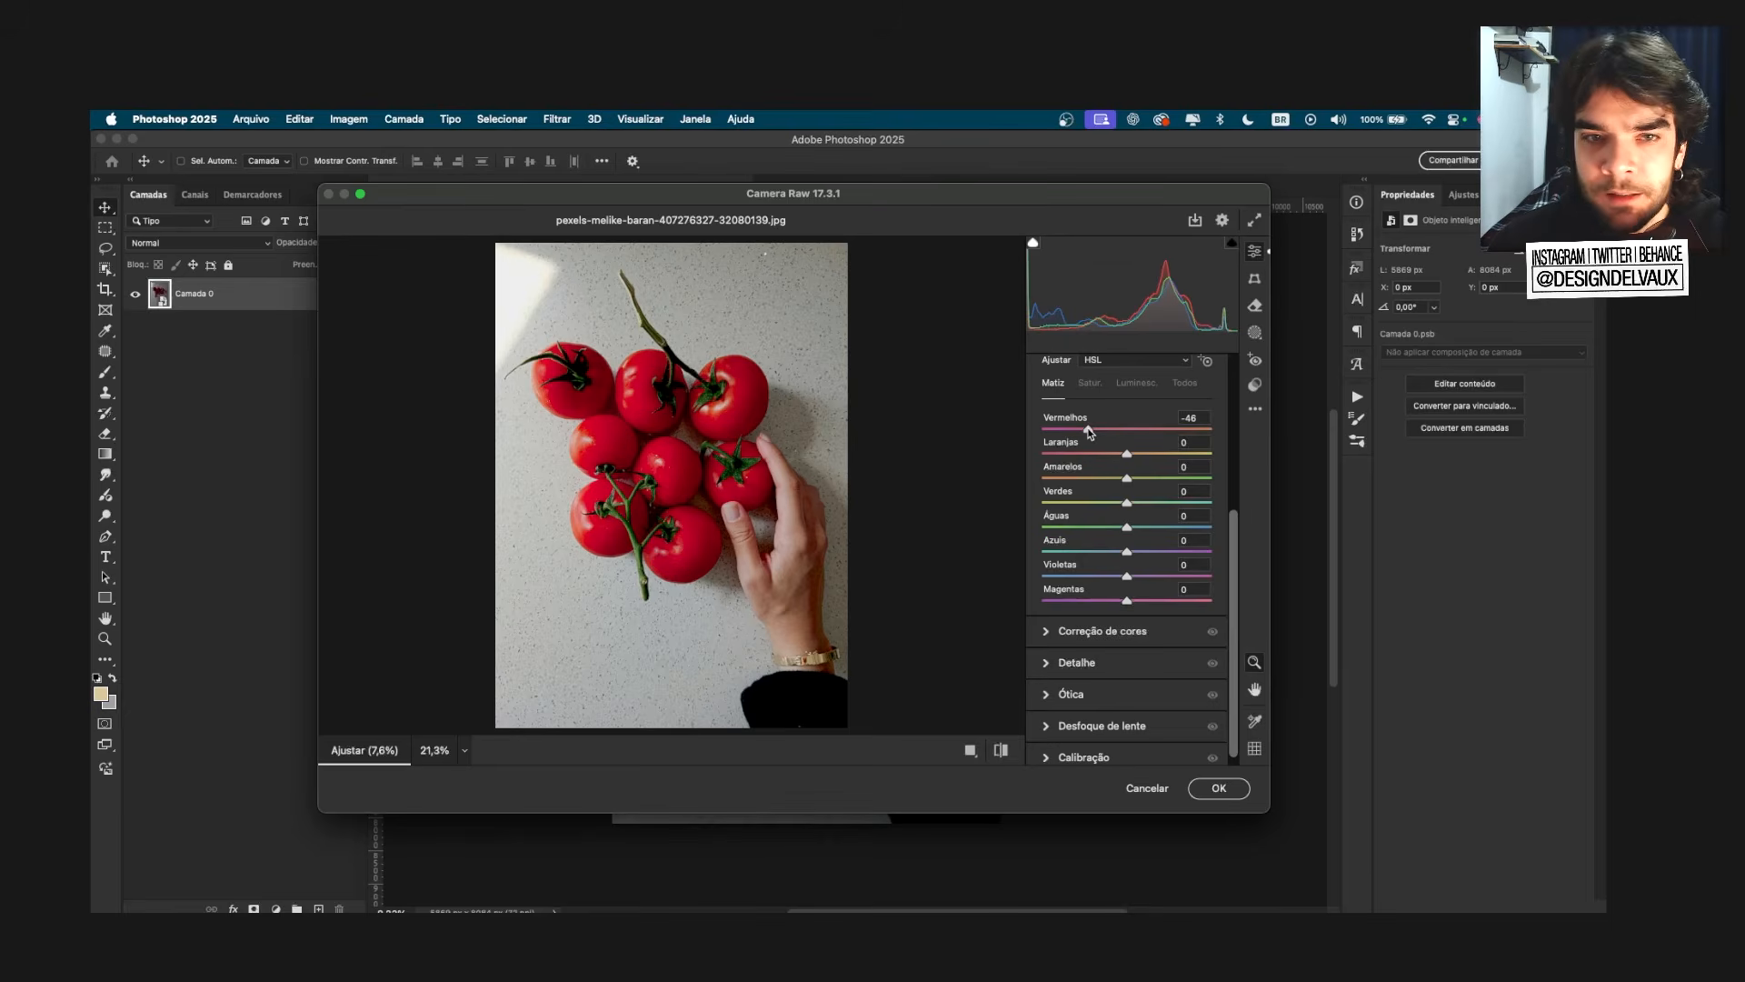
drag(1090, 432, 1123, 480)
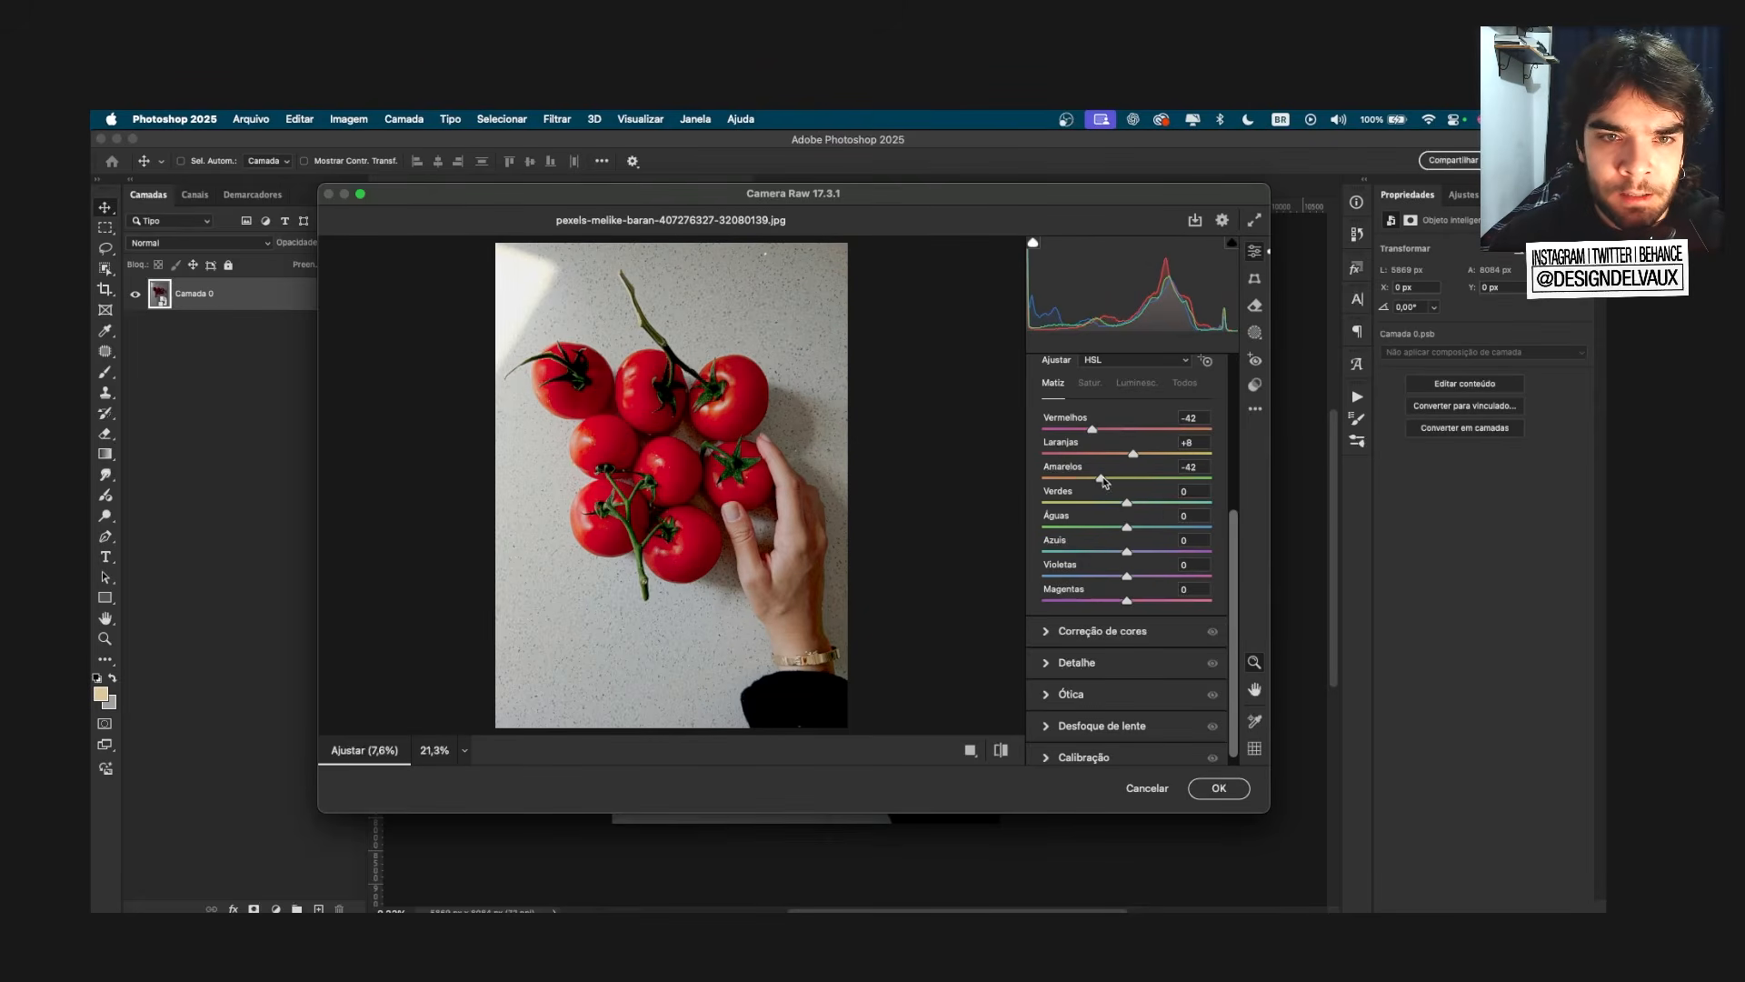
drag(1103, 480, 1146, 487)
scroll(1236, 537, up, 2)
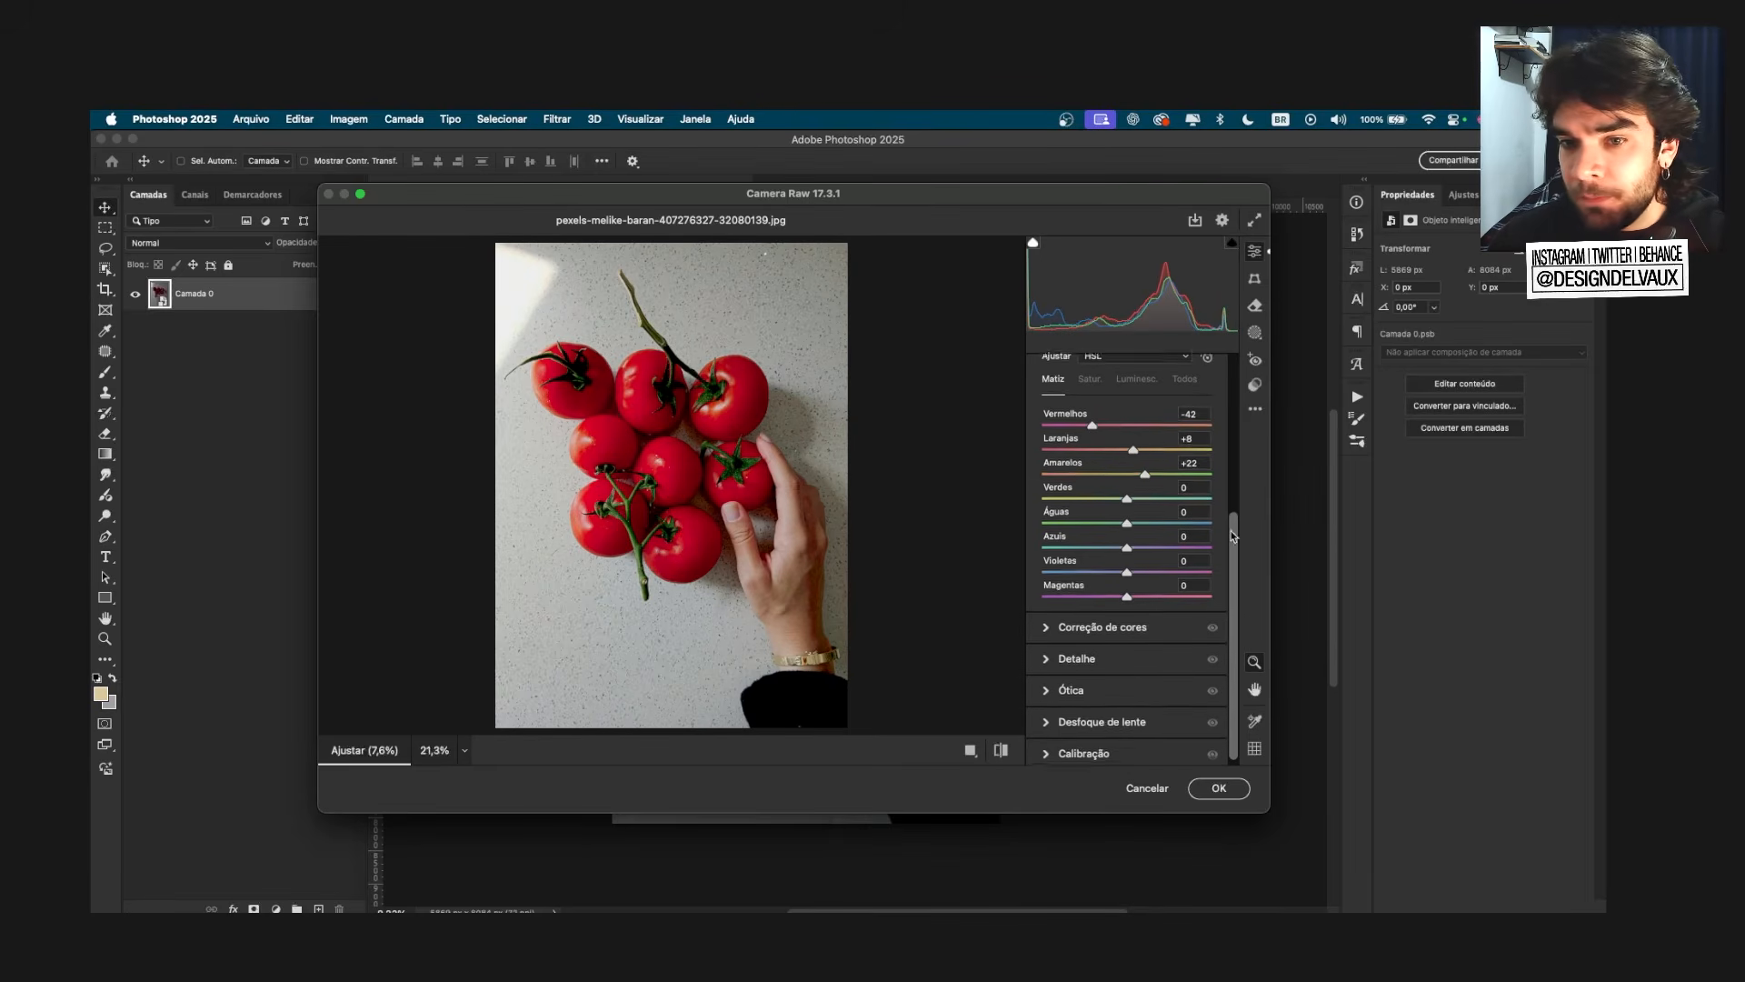
Step: Try changing the luminance of the shadows, highlights and midtones in color grading, reverting each adjustment
scroll(1240, 524, up, 4)
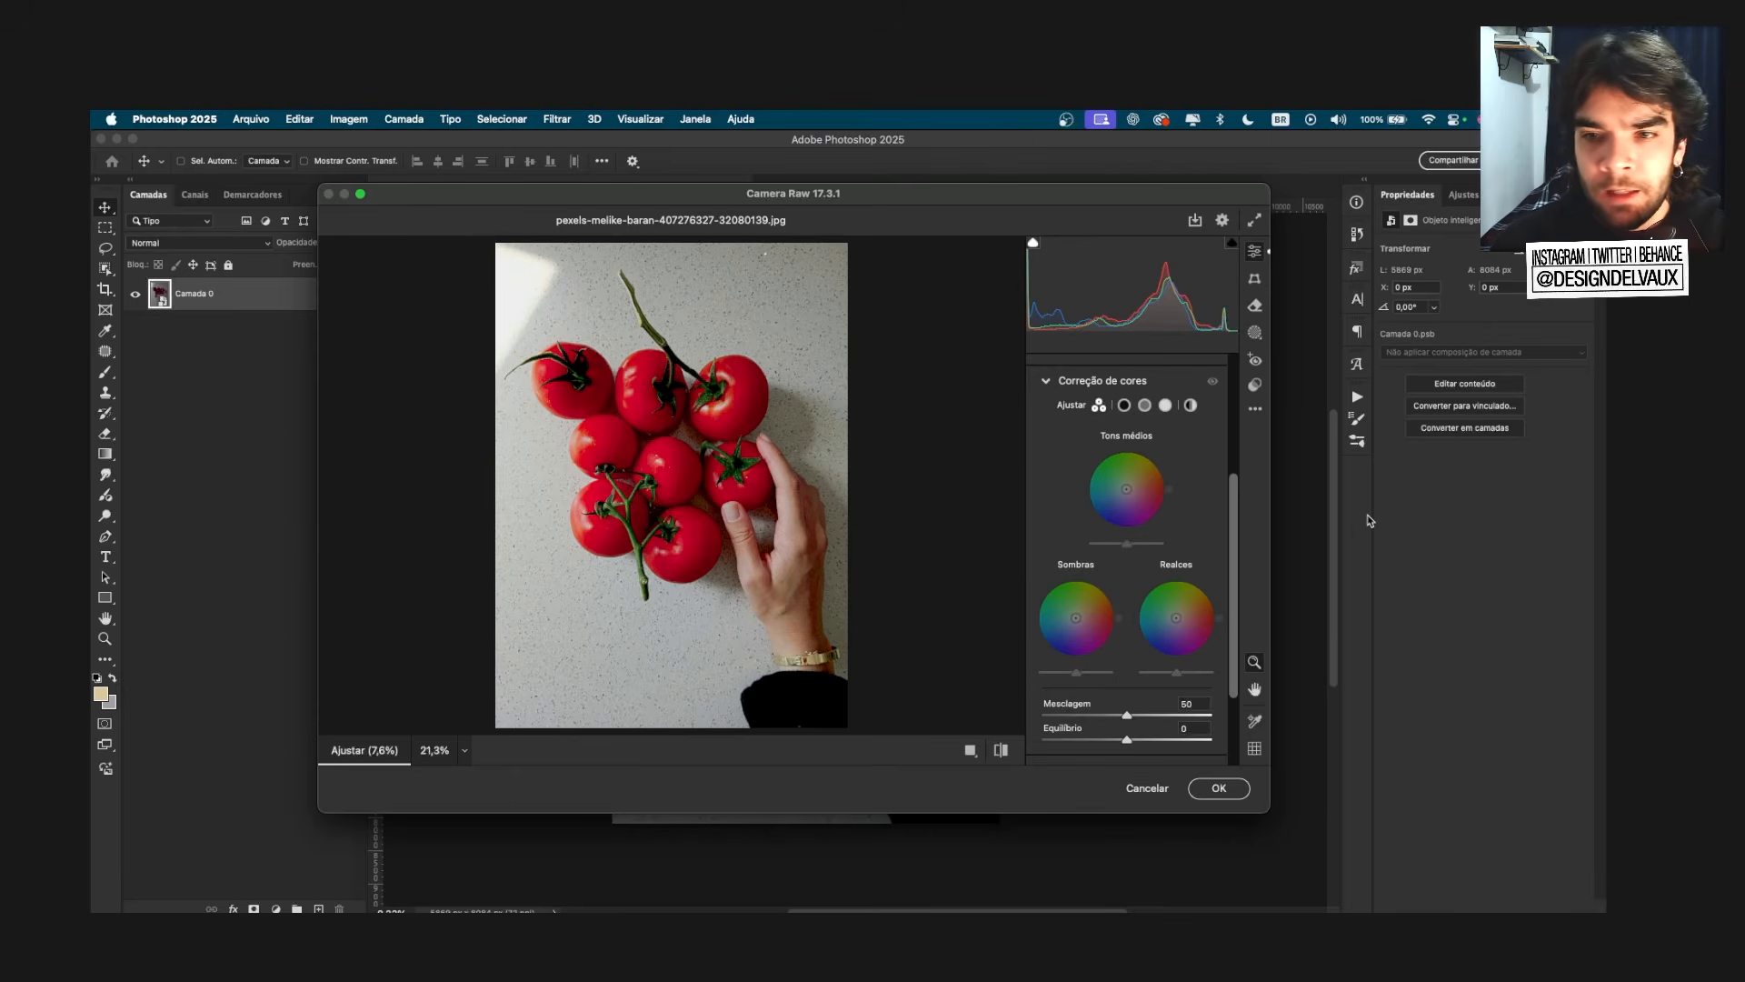
scroll(1152, 509, down, 1)
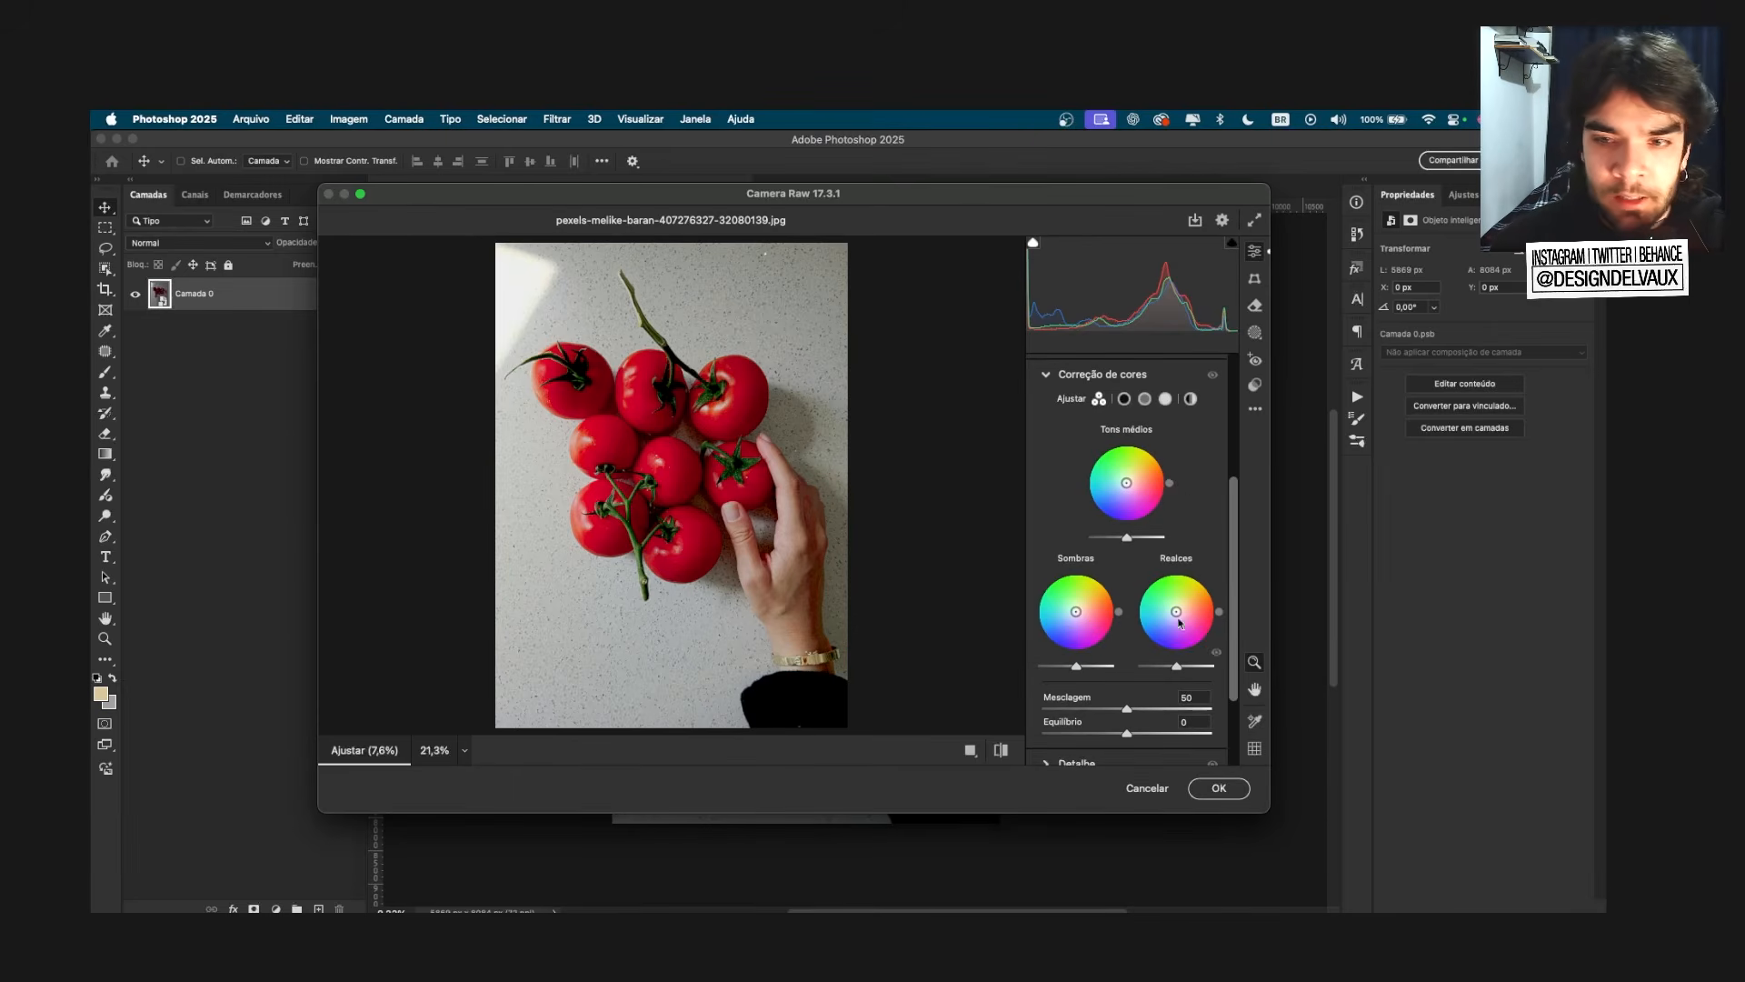
drag(1080, 671, 1124, 671)
key(super+z)
double_click(1215, 668)
key(super+z)
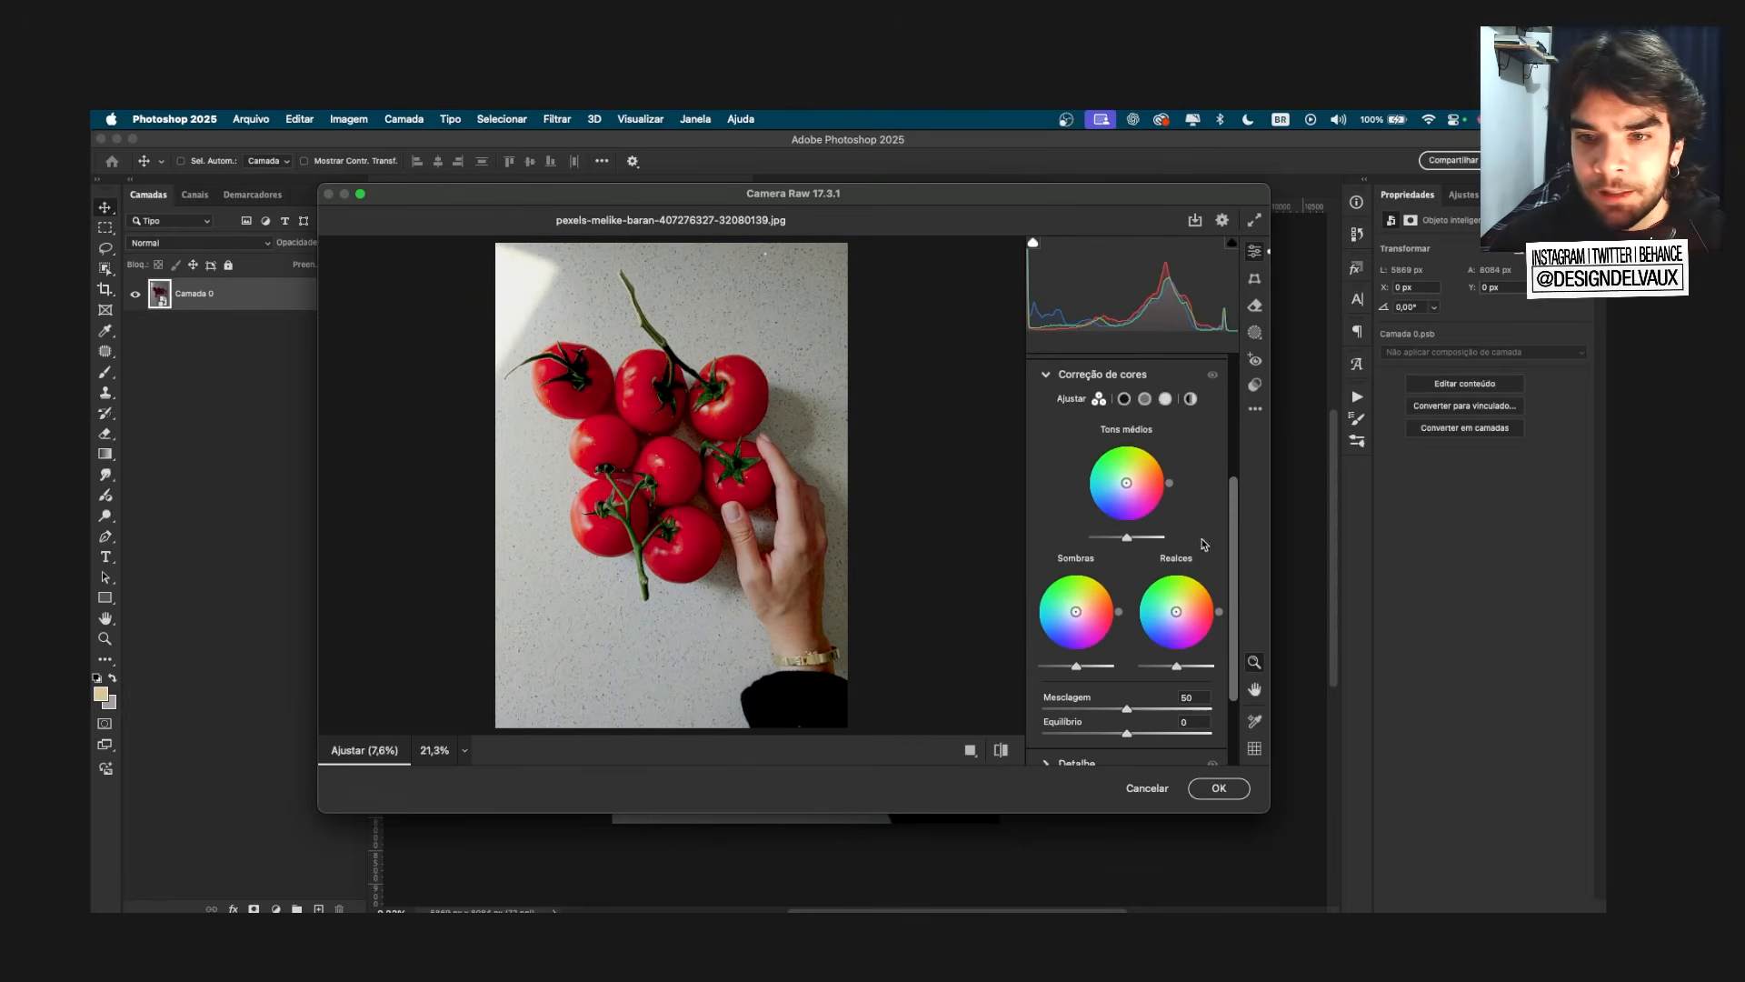
mouse_move(1129, 538)
mouse_down()
mouse_move(1155, 541)
mouse_move(1102, 543)
mouse_move(1136, 547)
mouse_up()
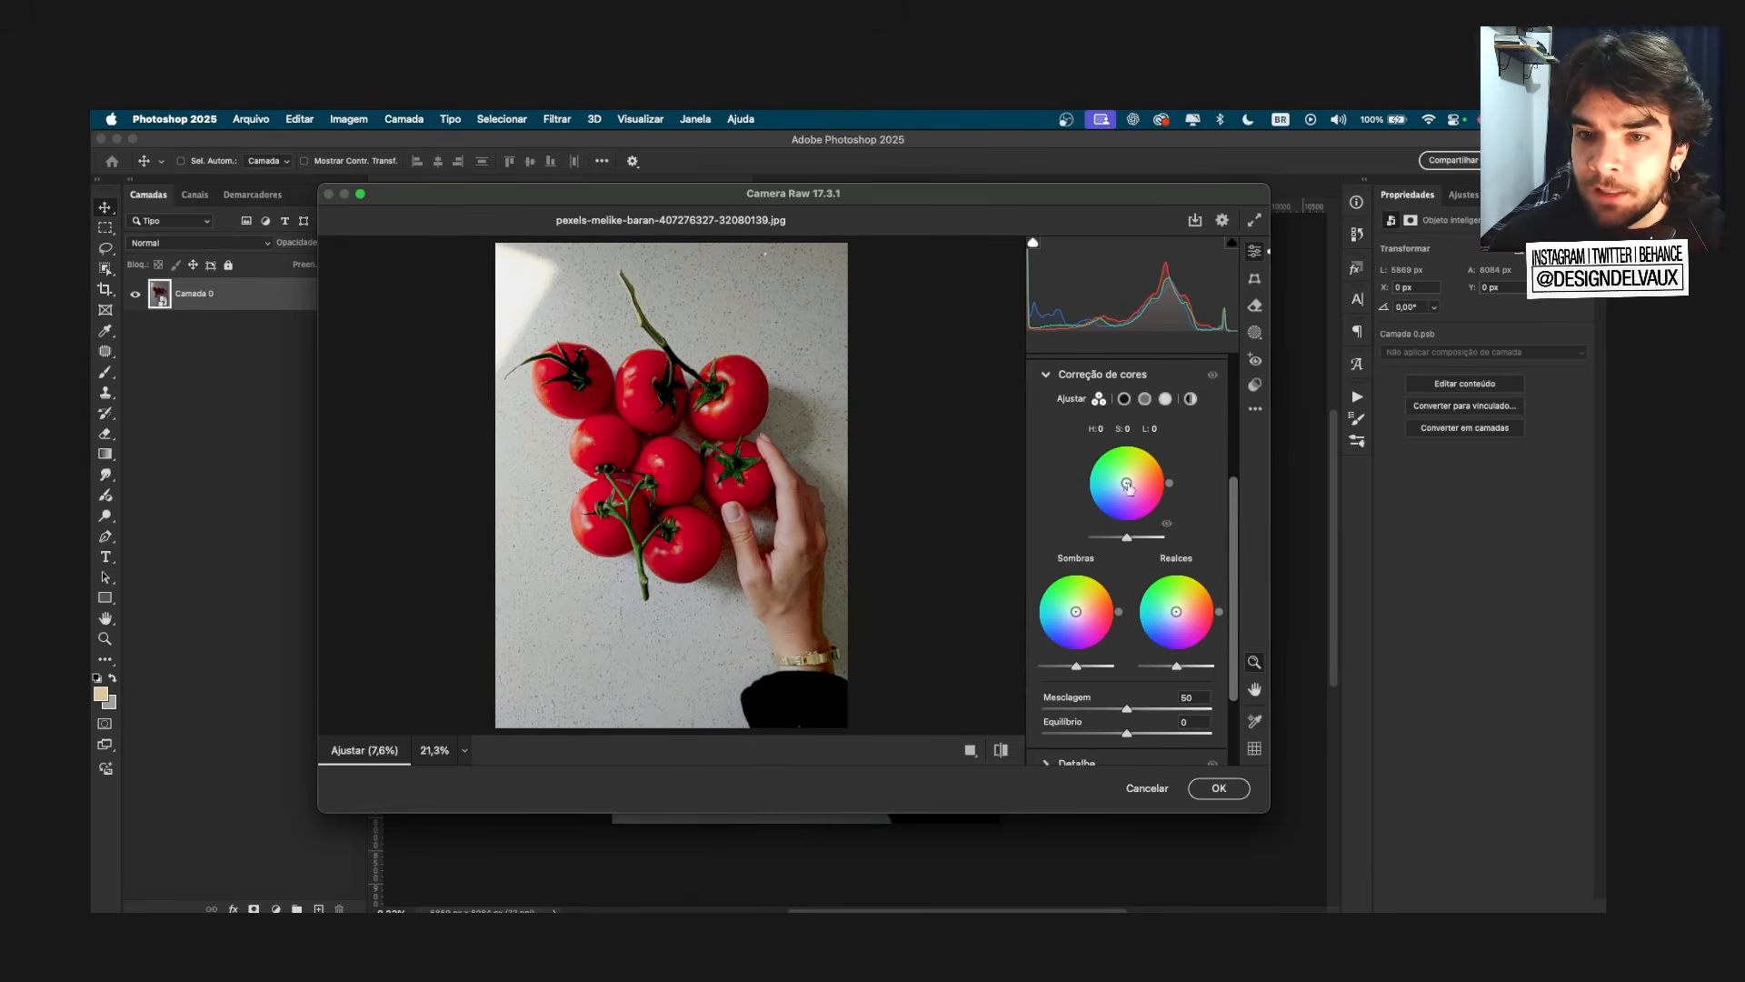
Step: Try tinting the midtones, the shadows toward blue, and the highlights with the color grading wheels, reverting each tint
mouse_move(1127, 483)
mouse_down()
mouse_move(1123, 462)
mouse_move(1126, 484)
mouse_up()
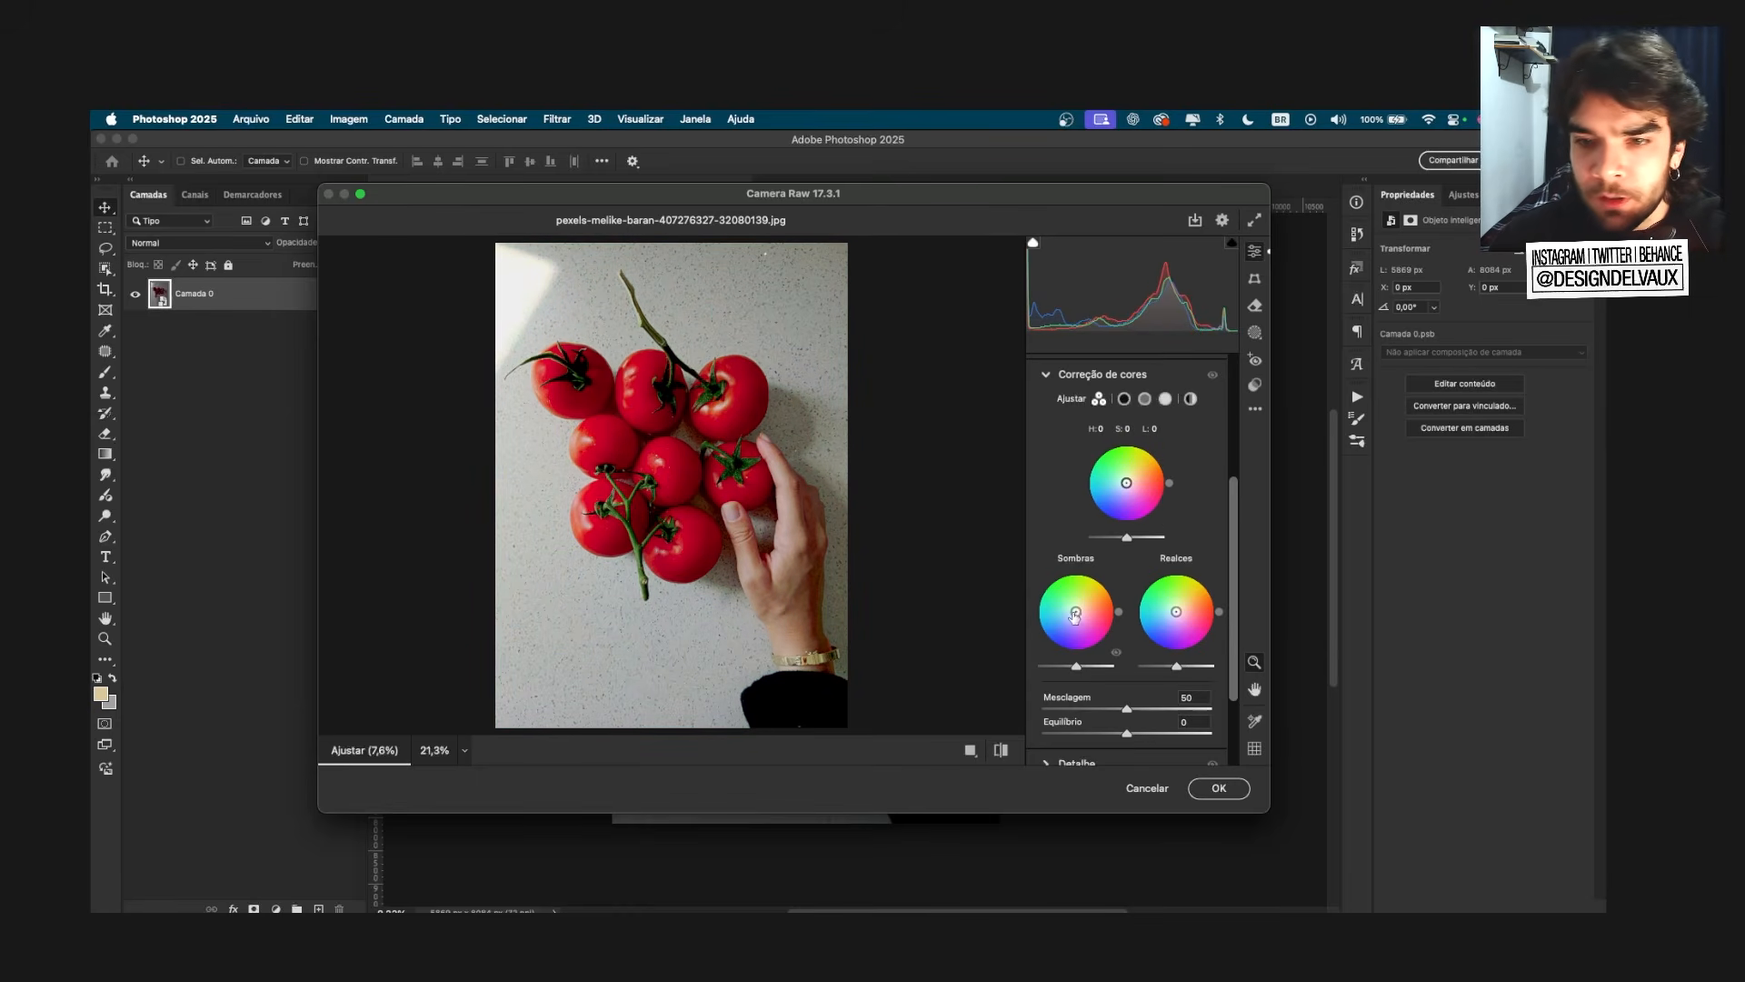
drag(1076, 612, 1055, 633)
click(1213, 375)
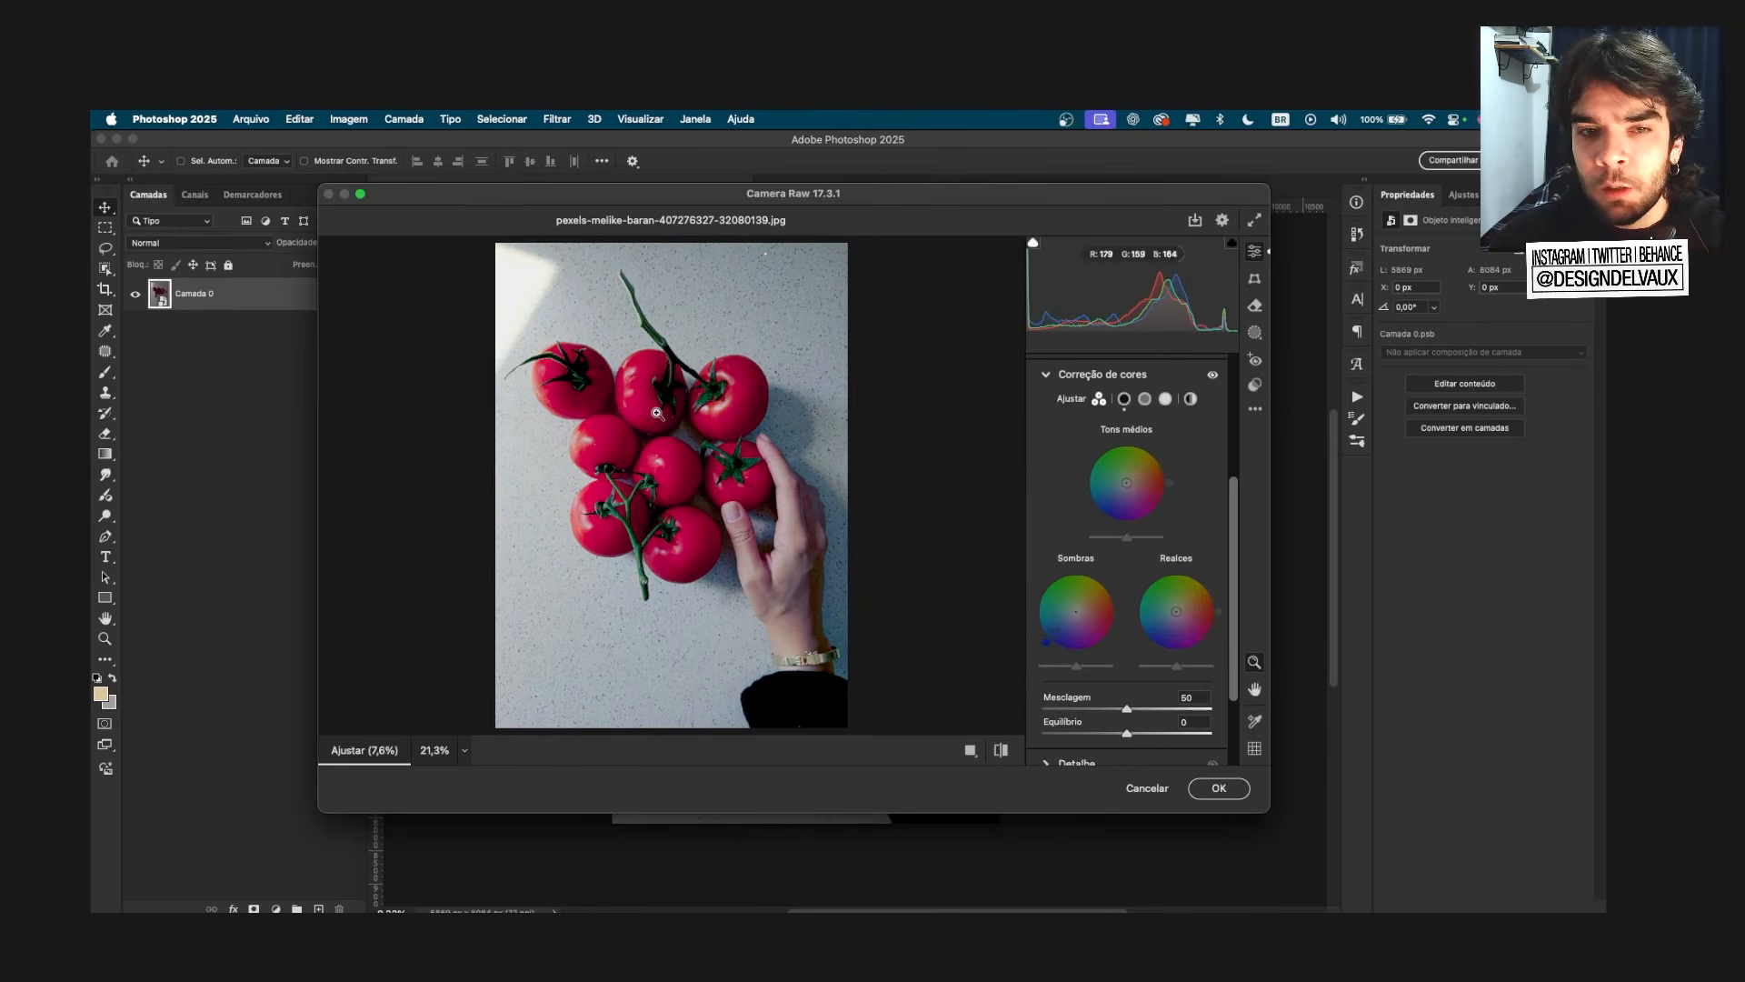
key(super+z)
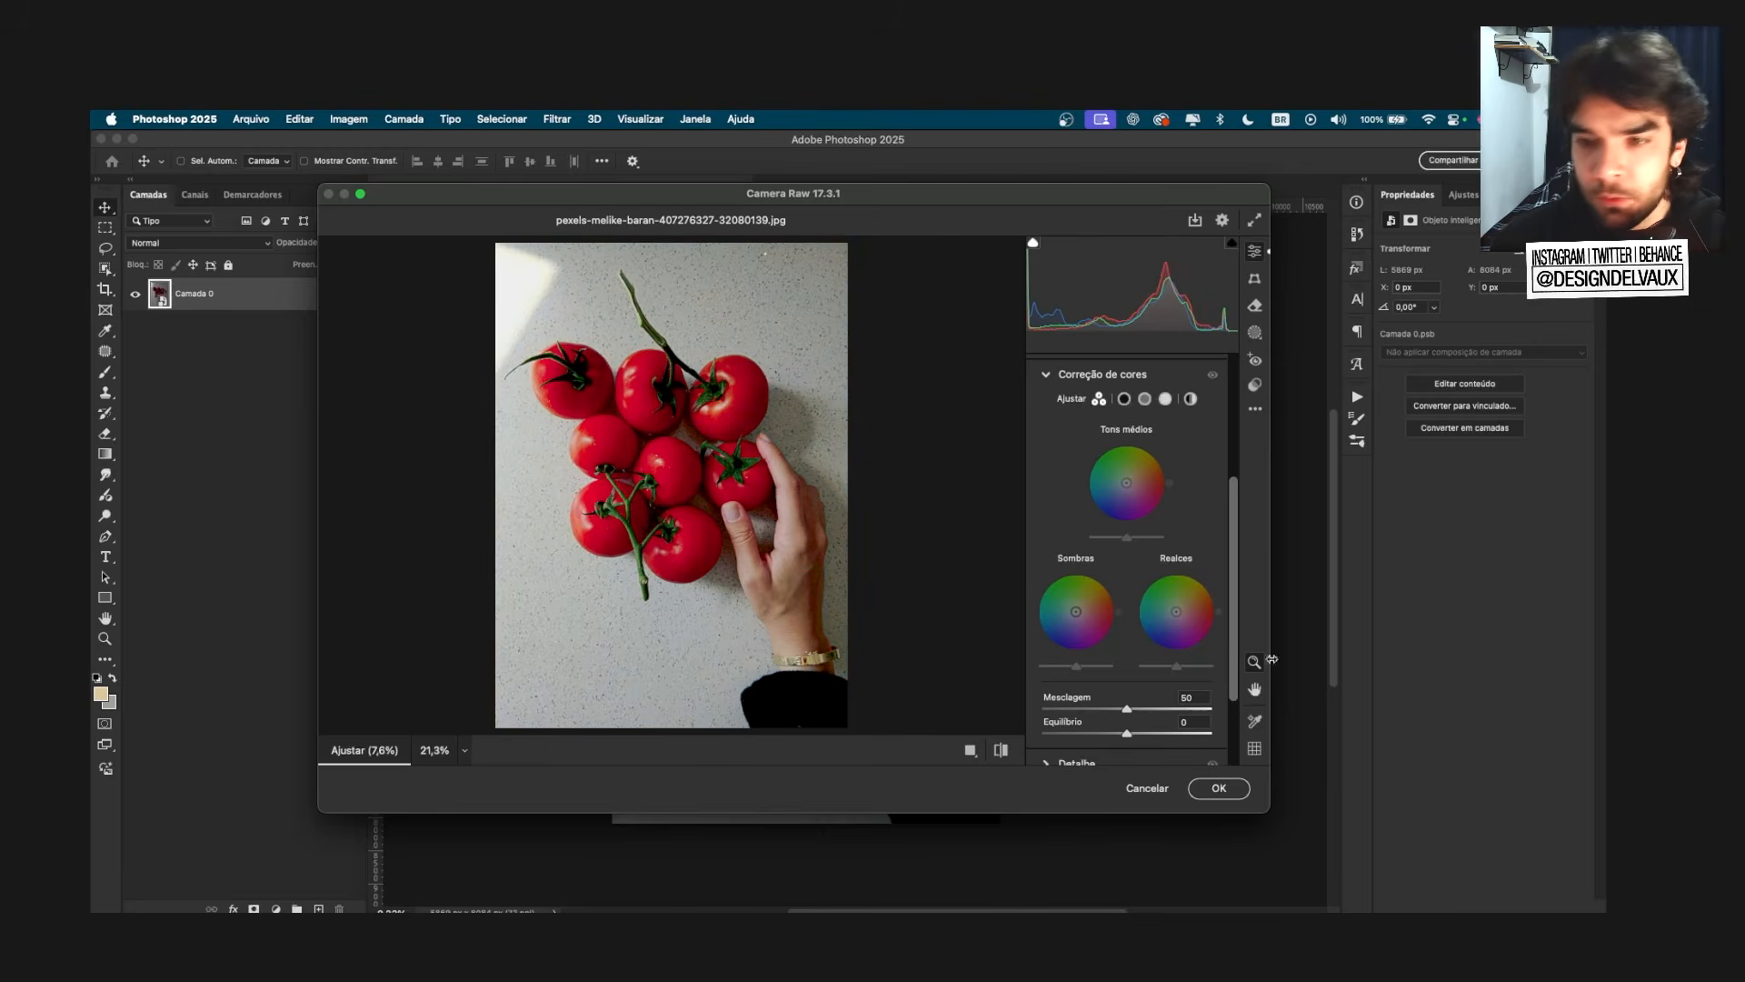
mouse_move(1176, 611)
mouse_down()
mouse_move(1175, 639)
mouse_move(1169, 598)
mouse_up()
double_click(1176, 610)
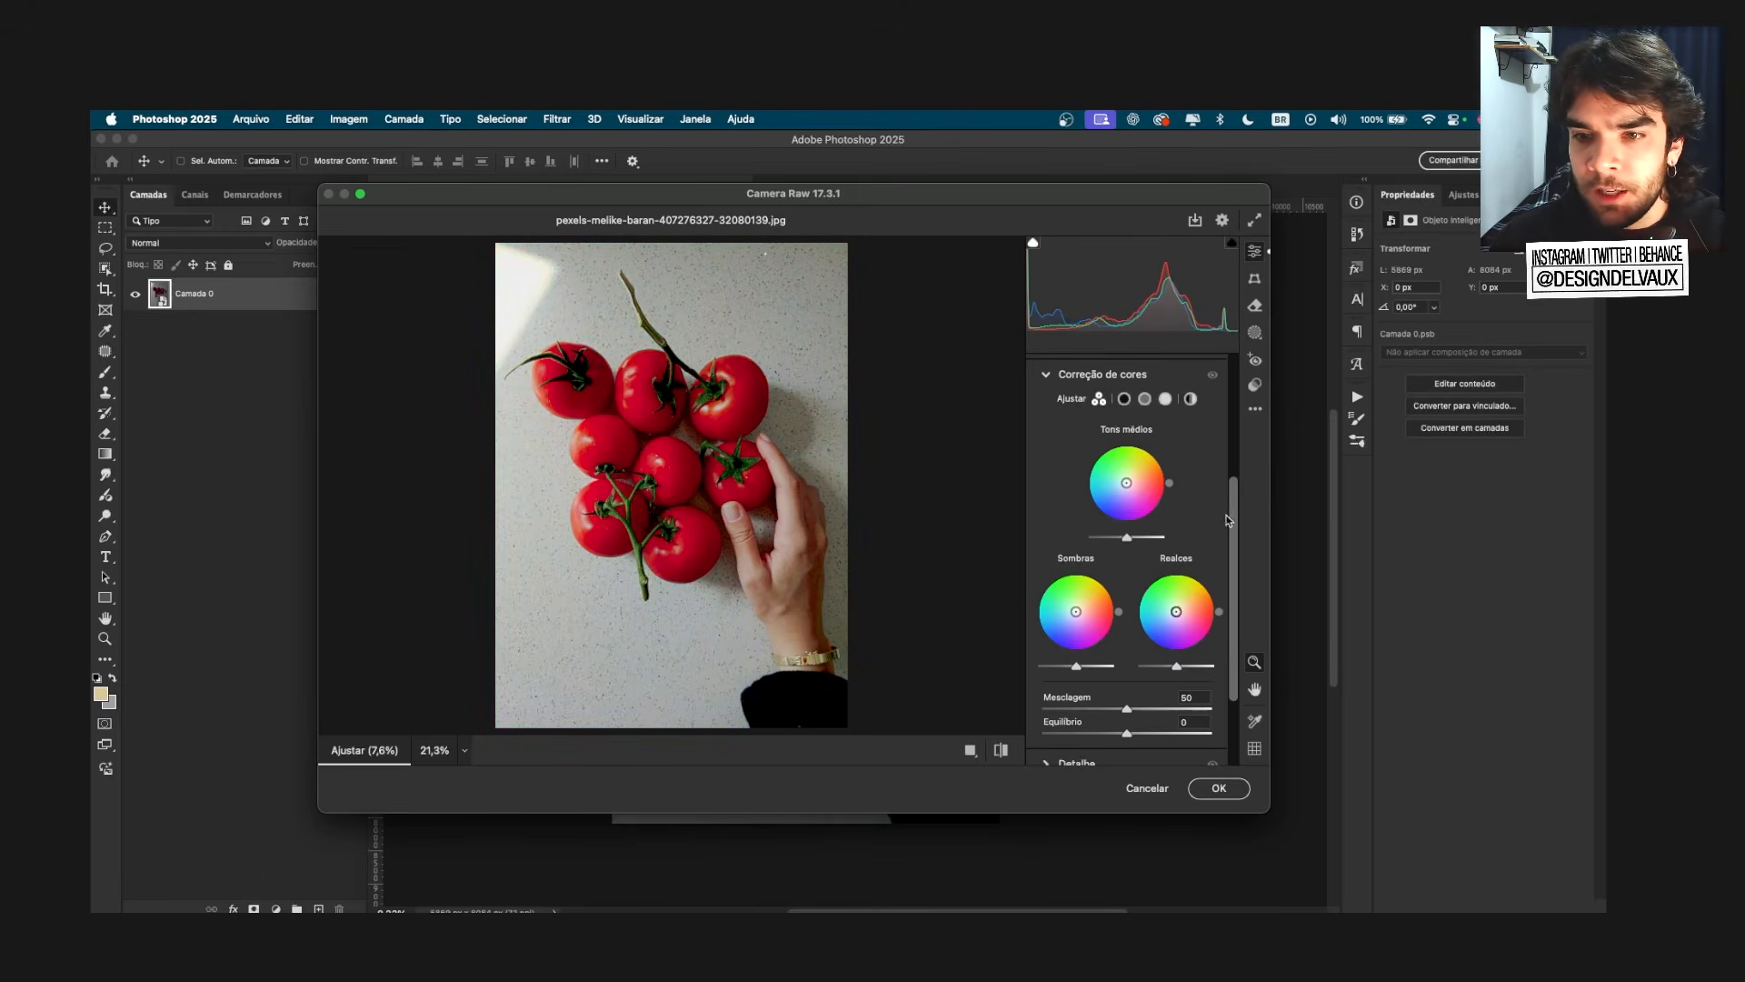
drag(1233, 513, 1229, 573)
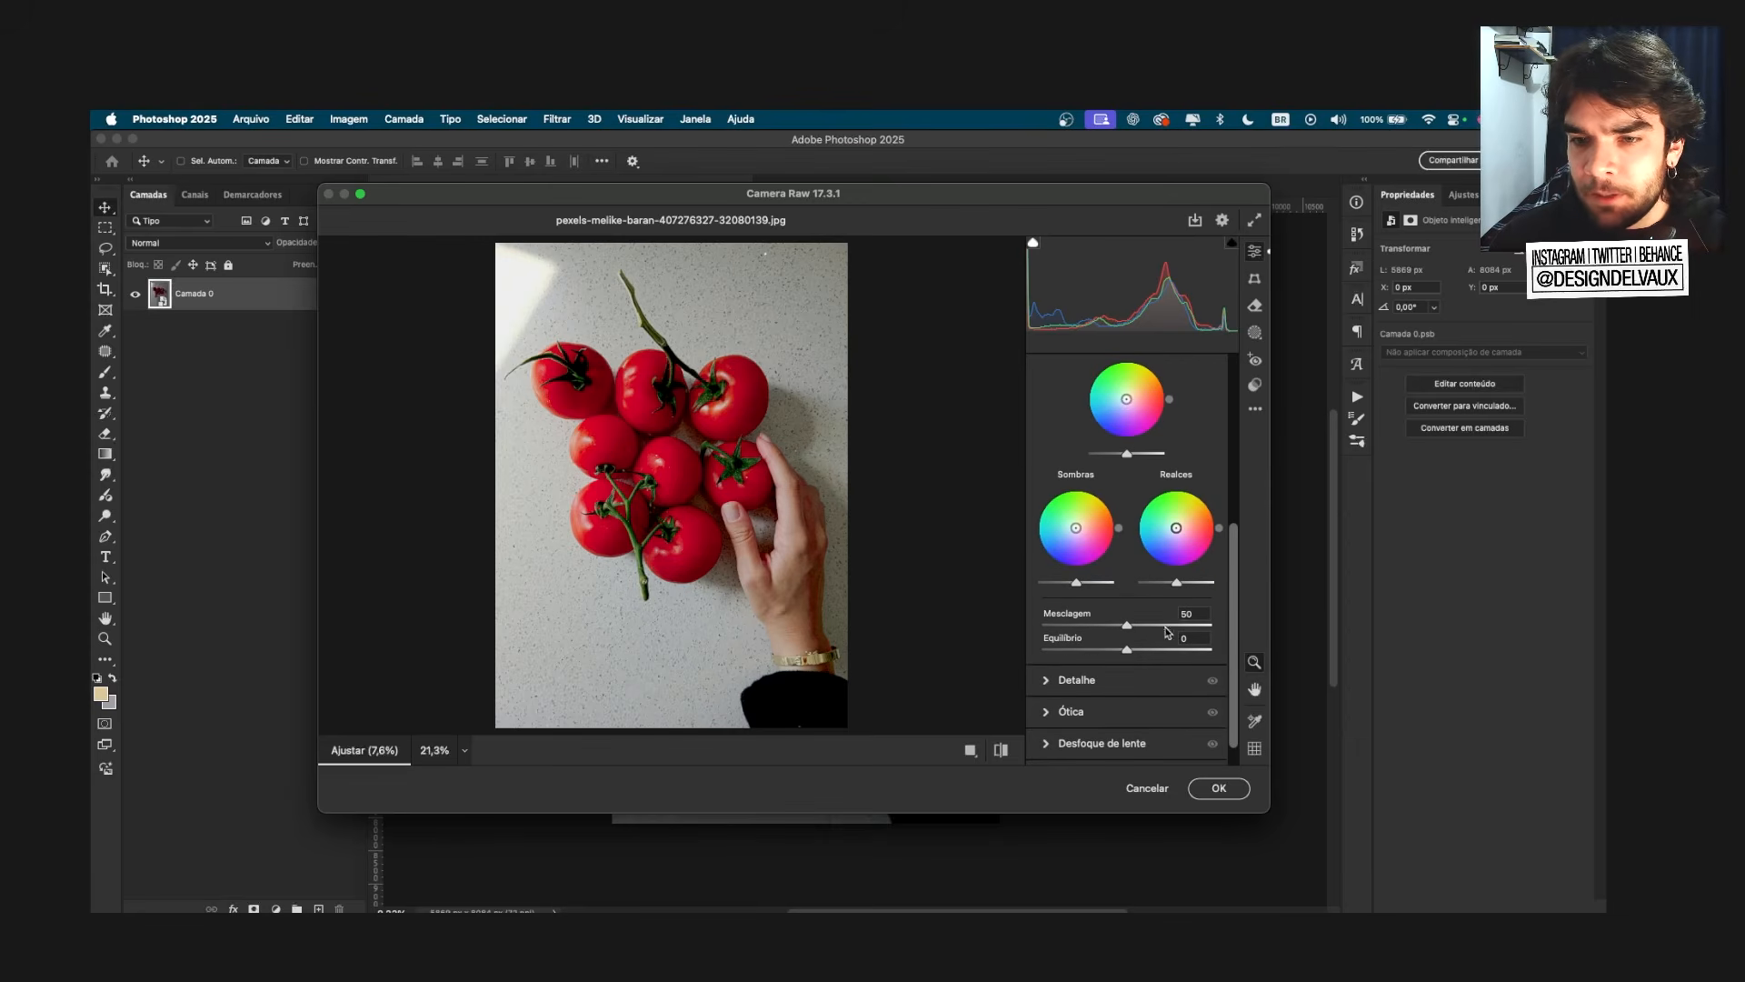
drag(1238, 551, 1232, 568)
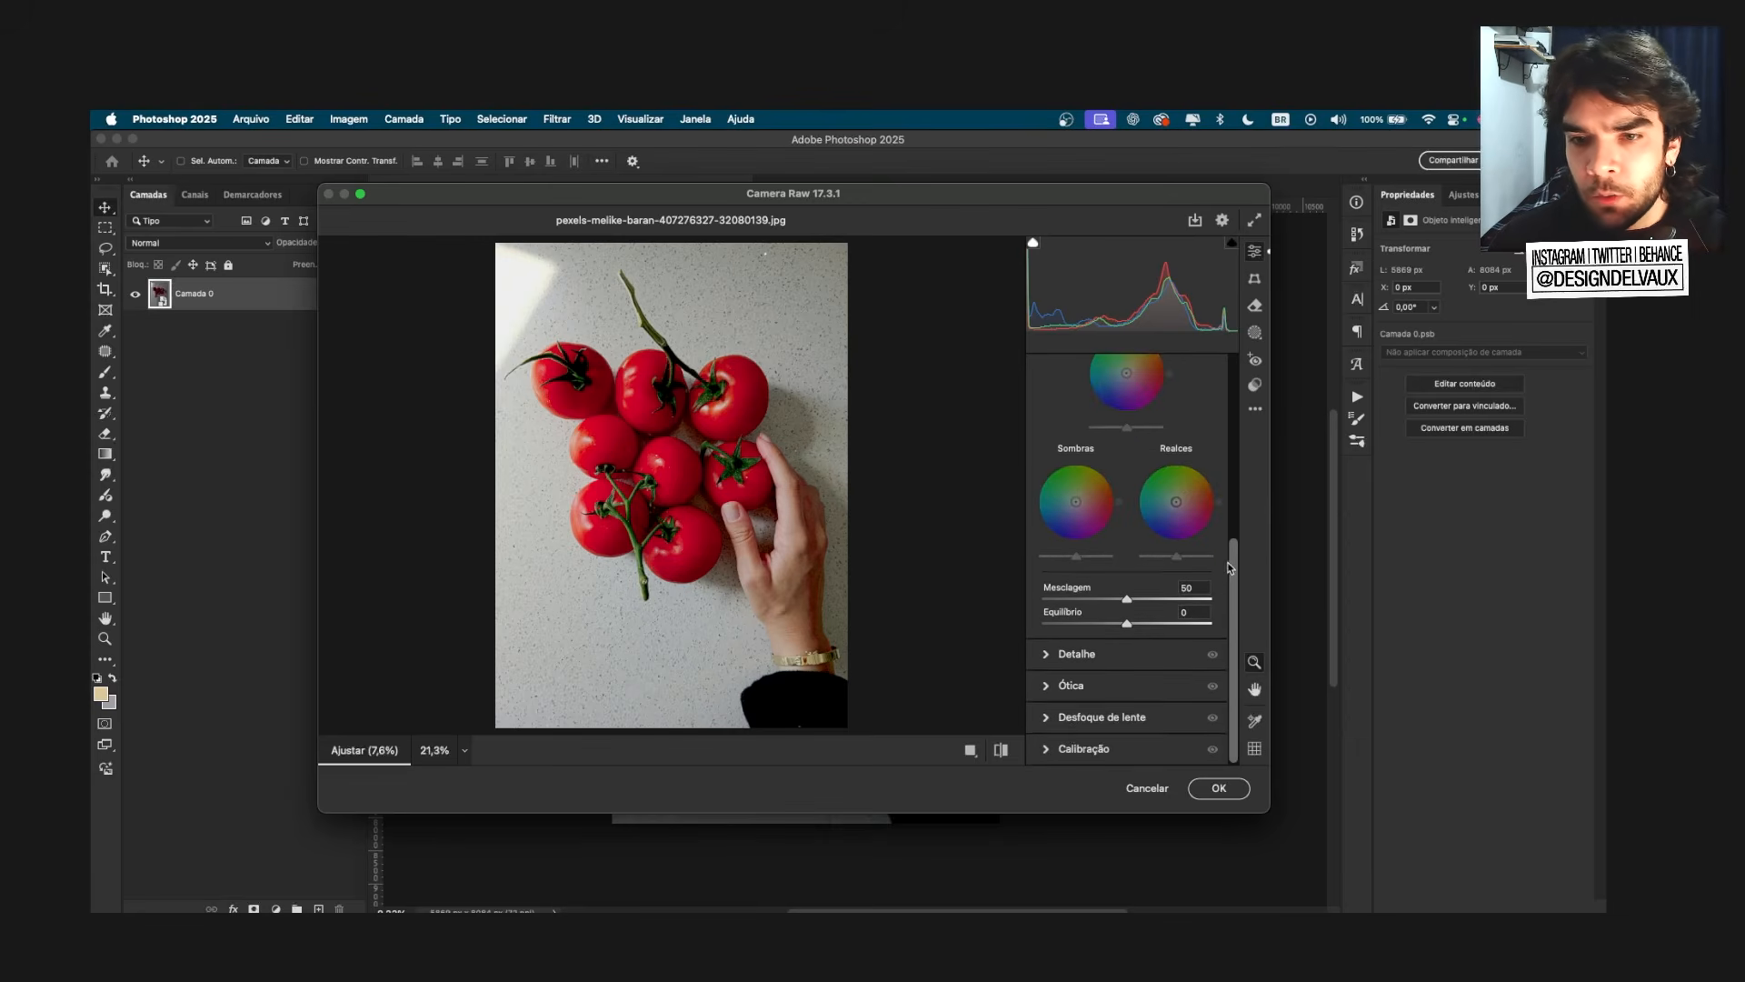
scroll(1128, 546, up, 5)
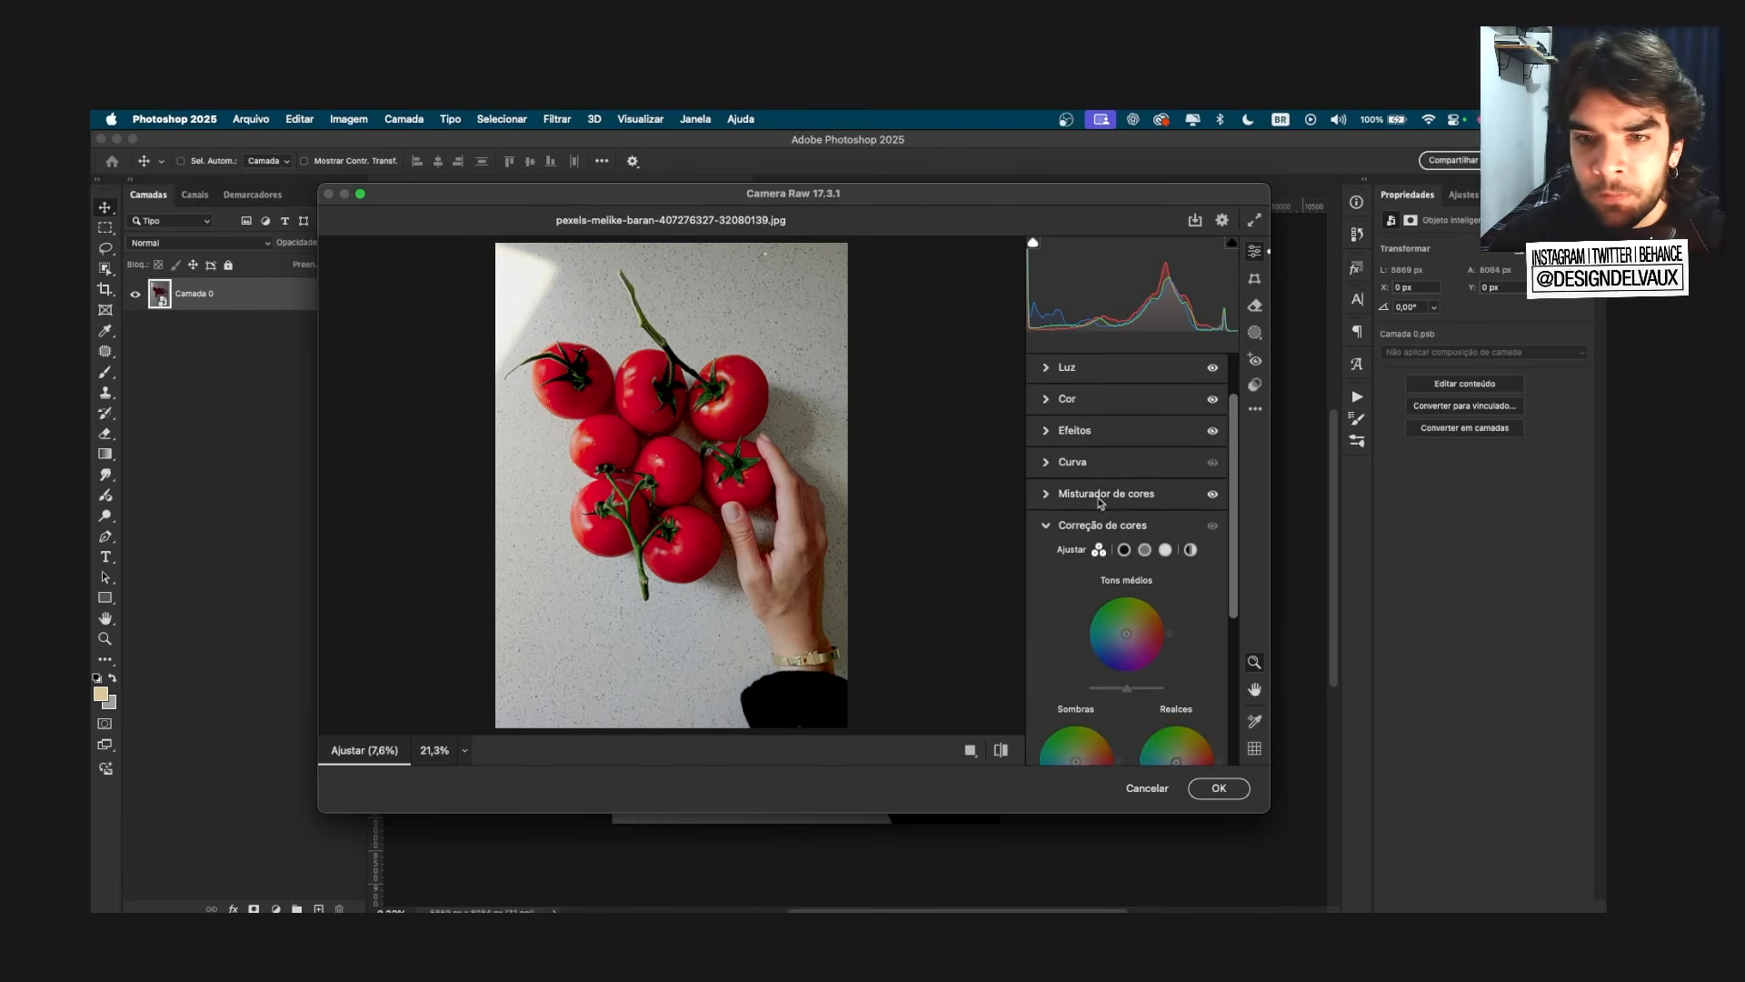
click(1053, 534)
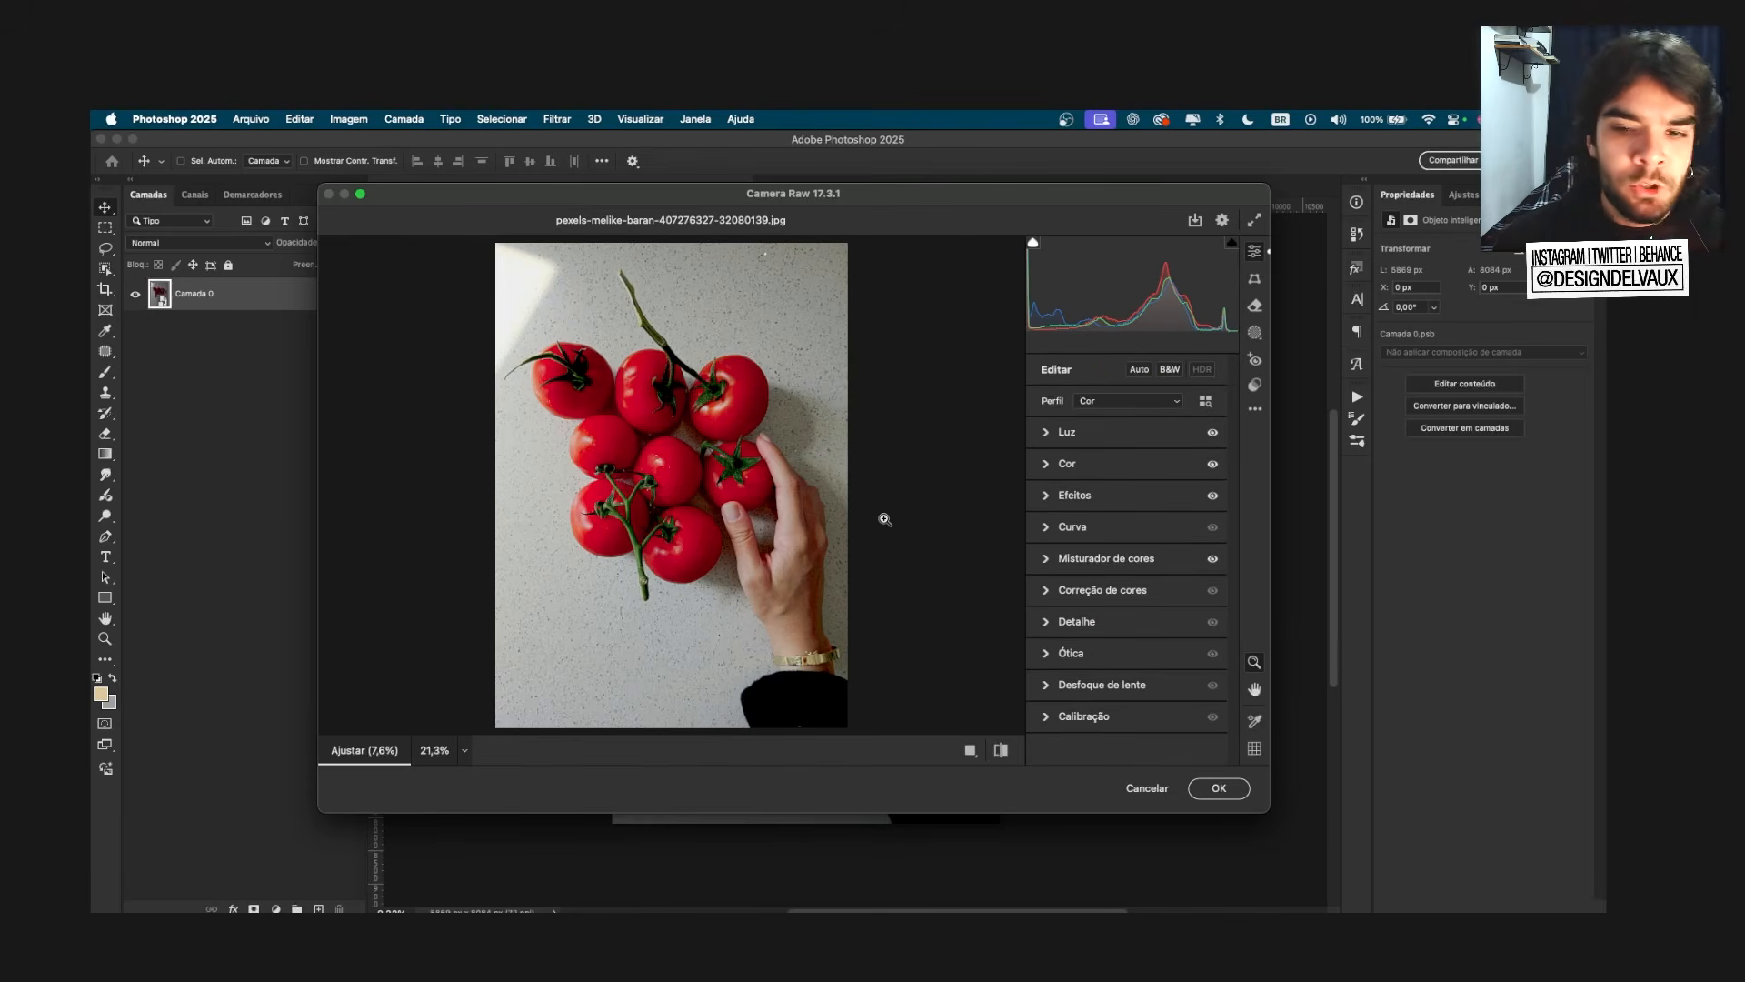
Step: Try sharpening the photo by 23 with radius 0.8, detail 40 and masking 7, and revert the sharpening
click(1048, 624)
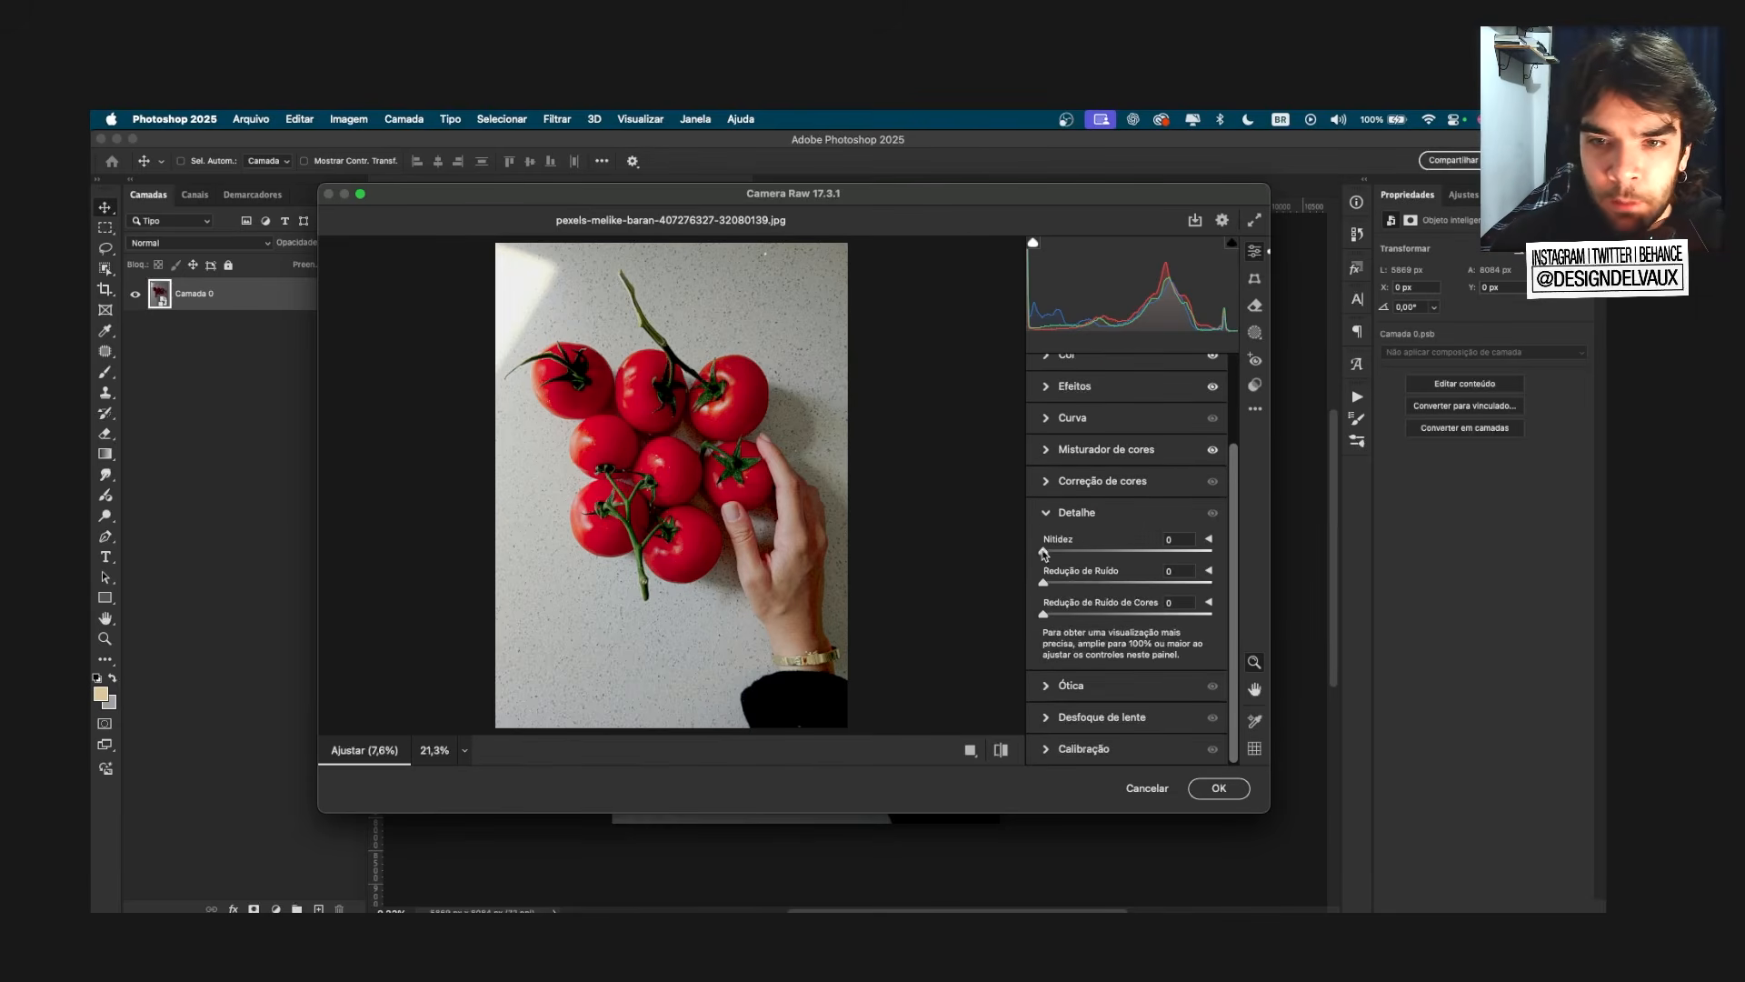
drag(1088, 552, 1116, 625)
click(1209, 539)
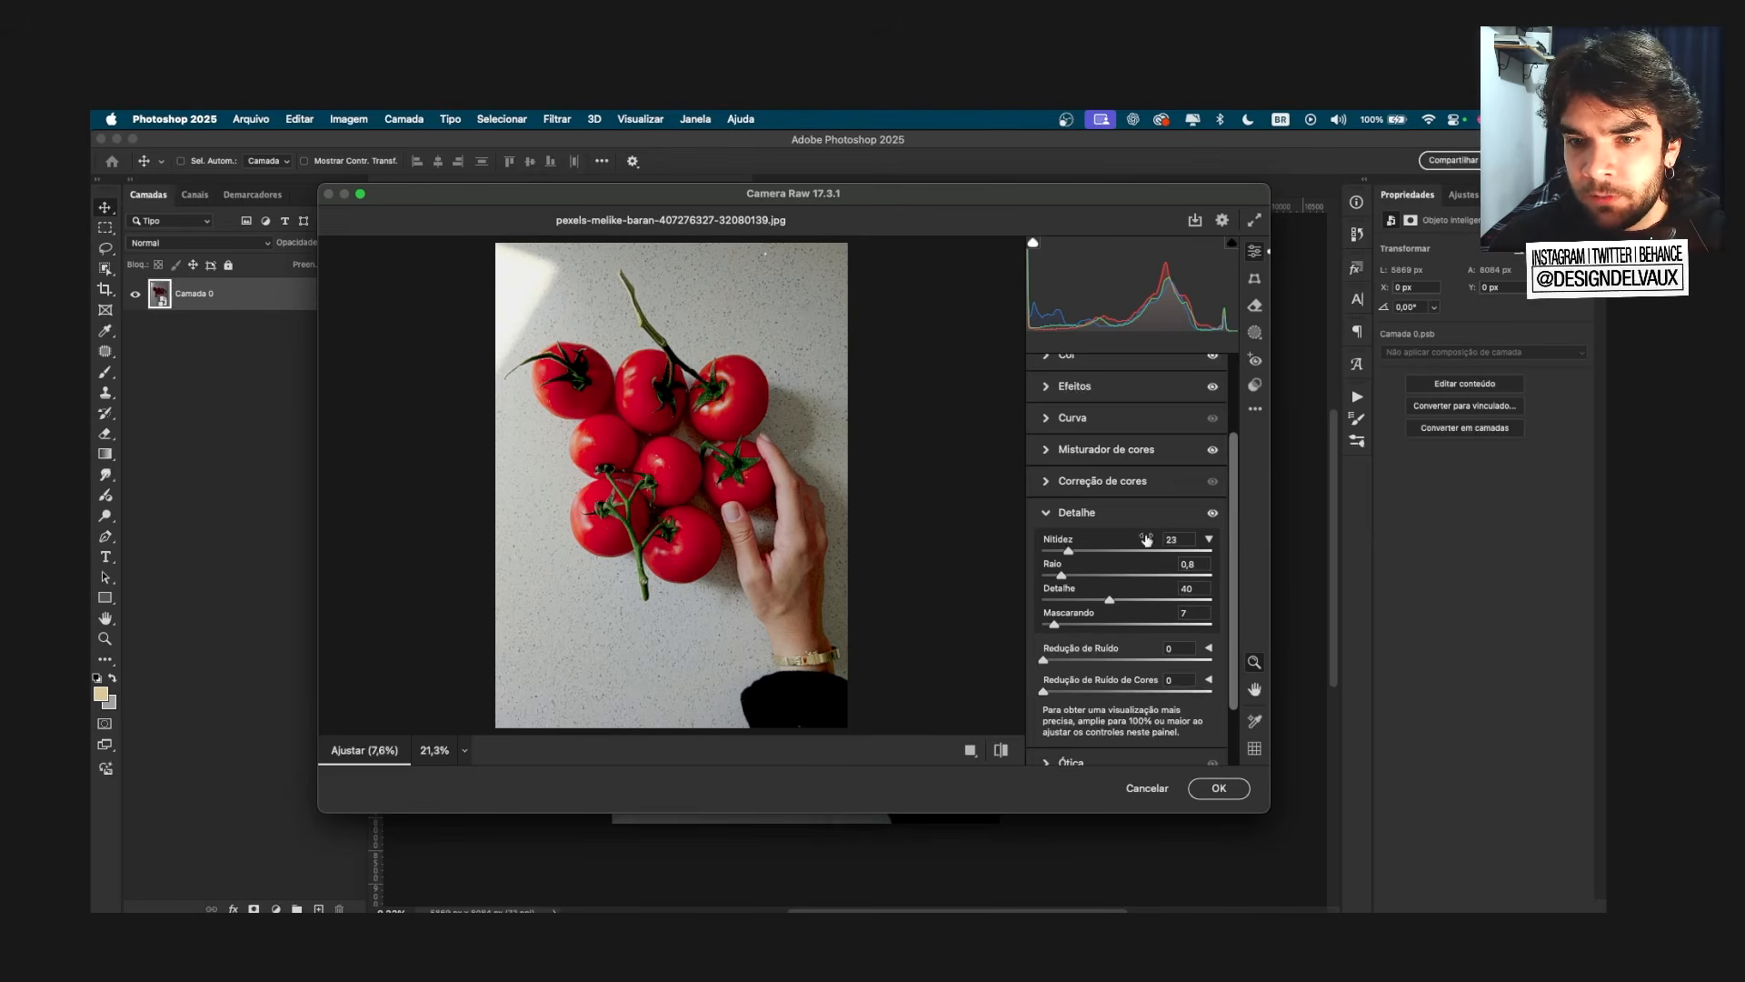
click(1046, 513)
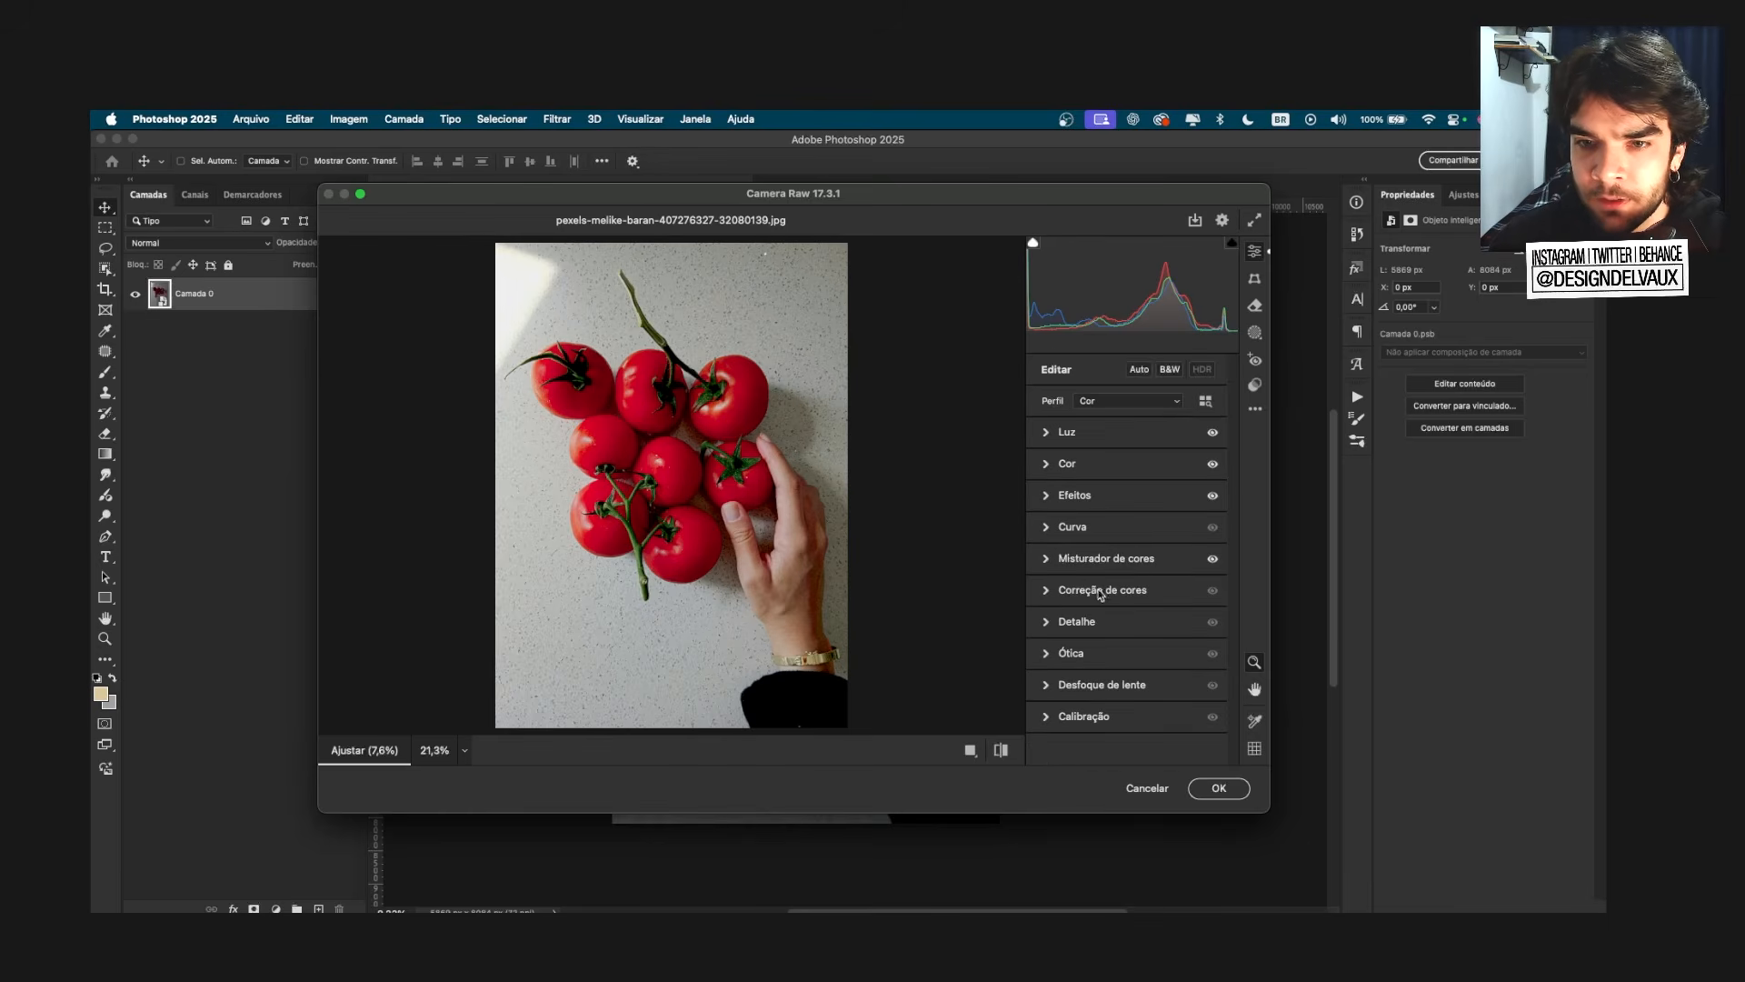
Step: Try noise reduction at 100, 20, 65 and 100 again while inspecting the tomatoes up close, and return it to 0
click(1059, 621)
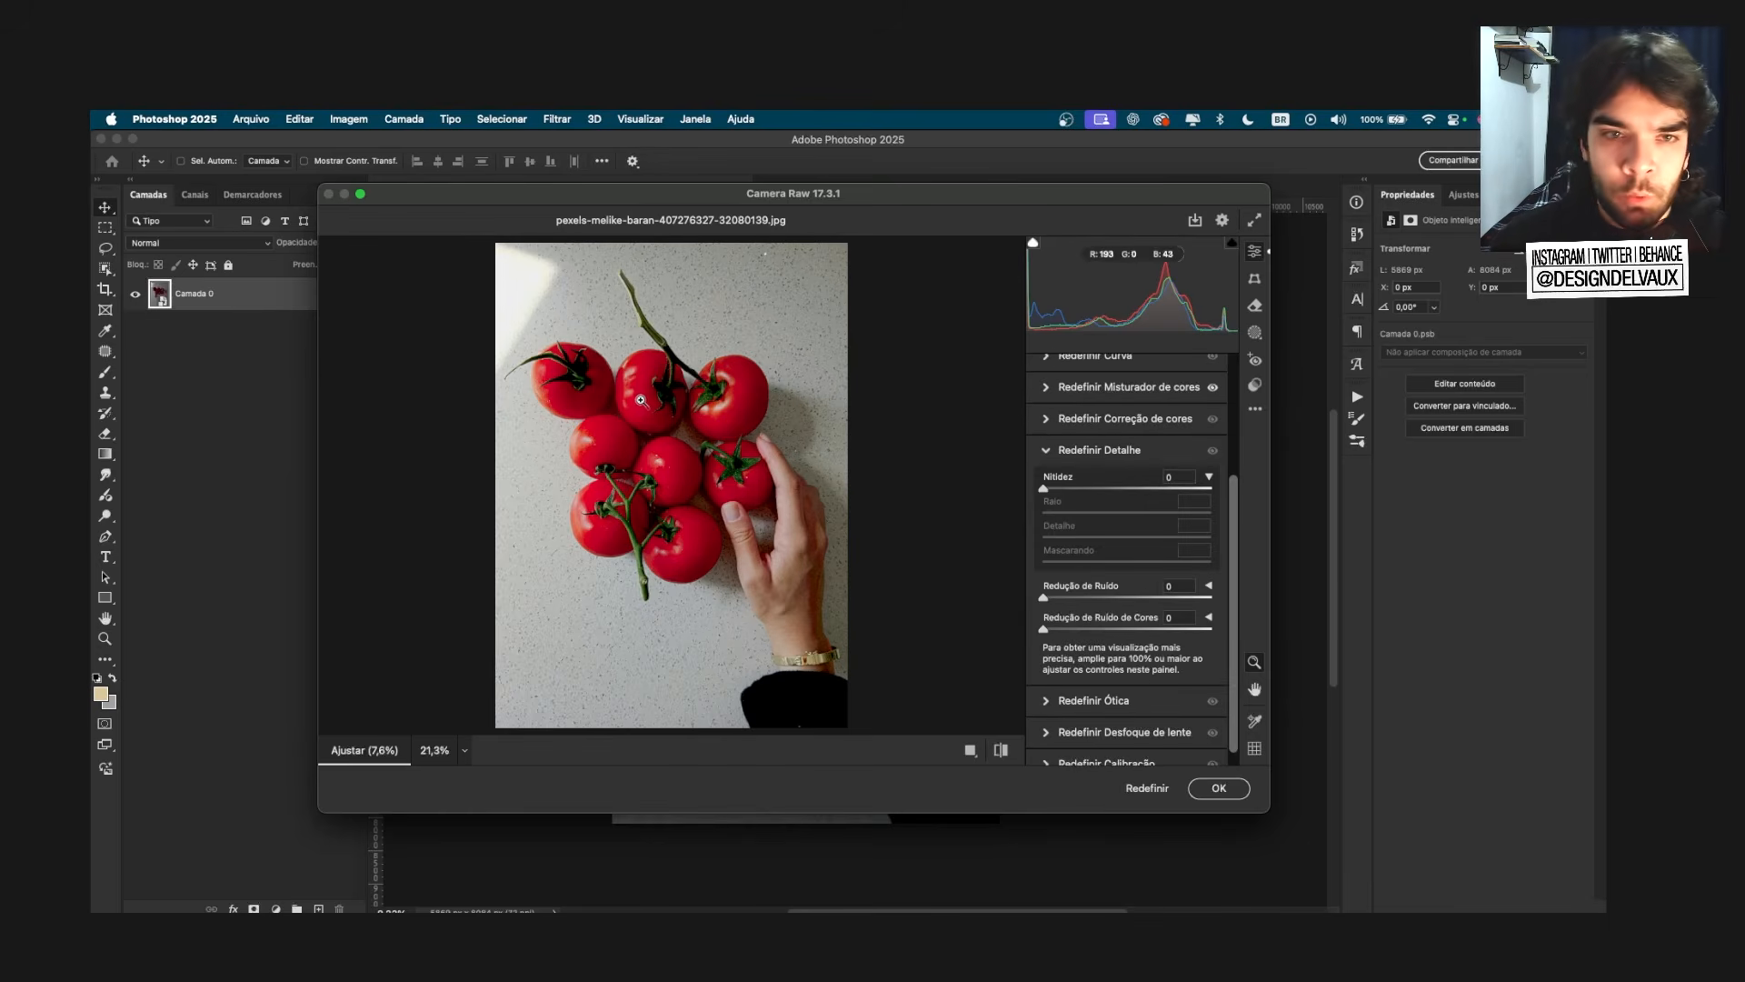
scroll(662, 402, up, 5)
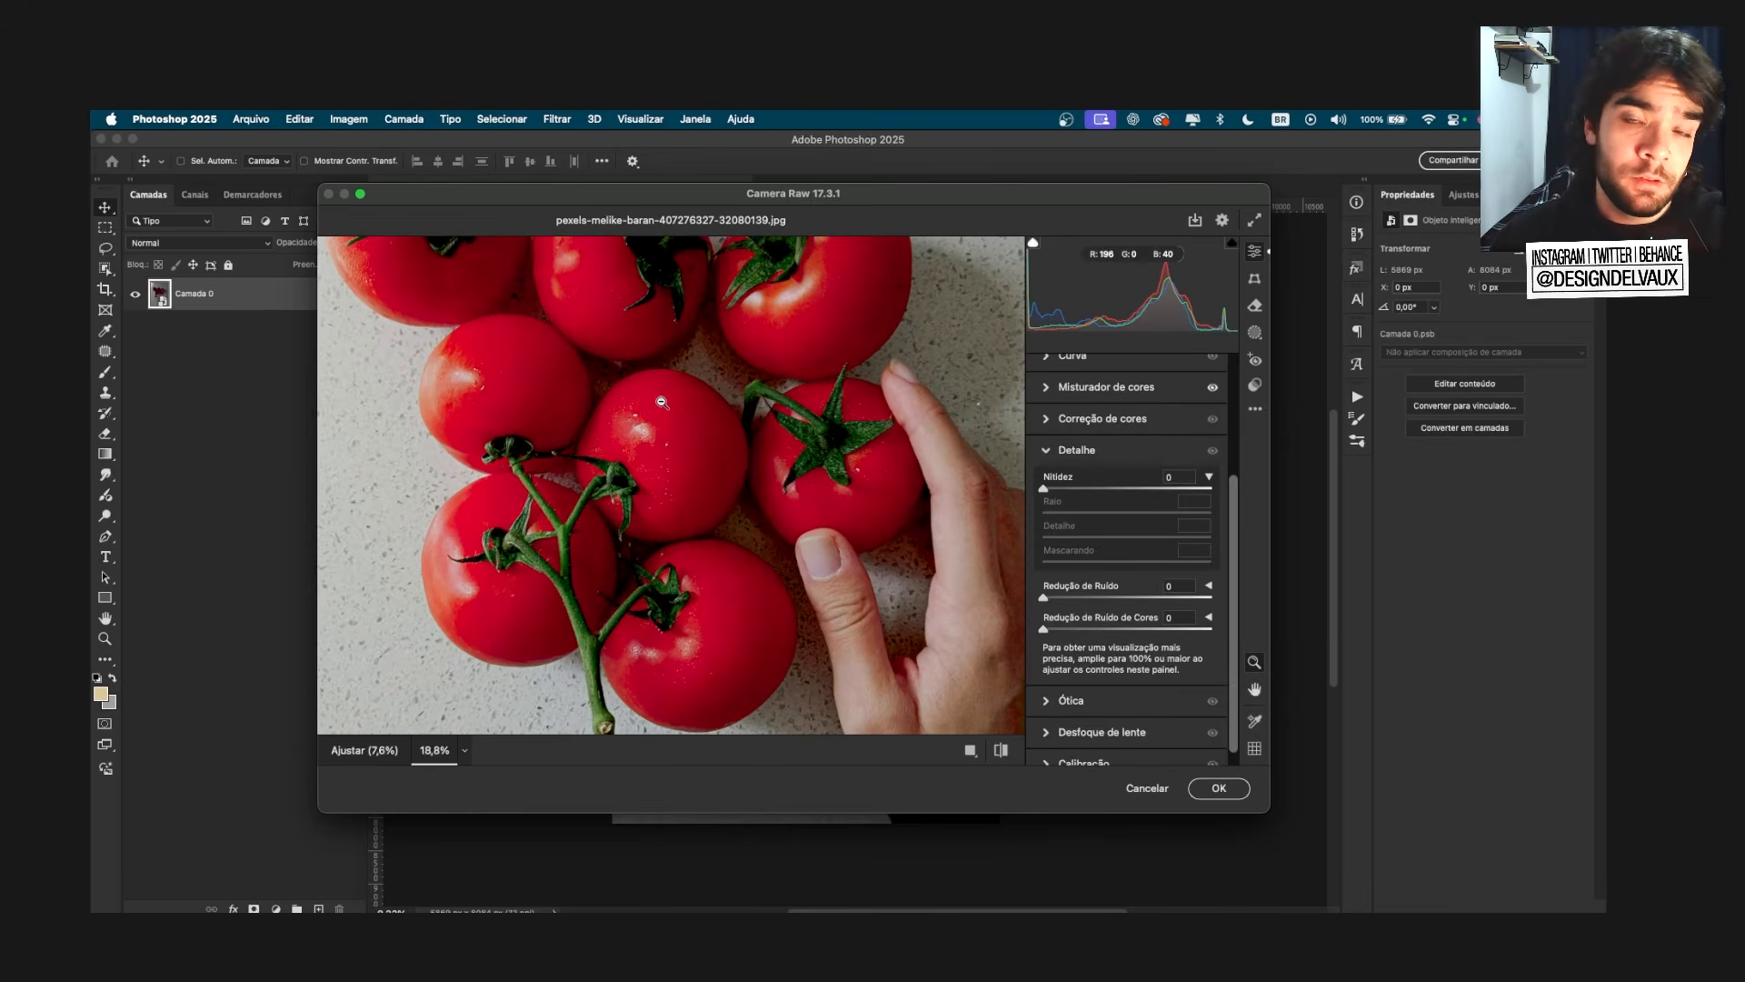
scroll(670, 415, down, 3)
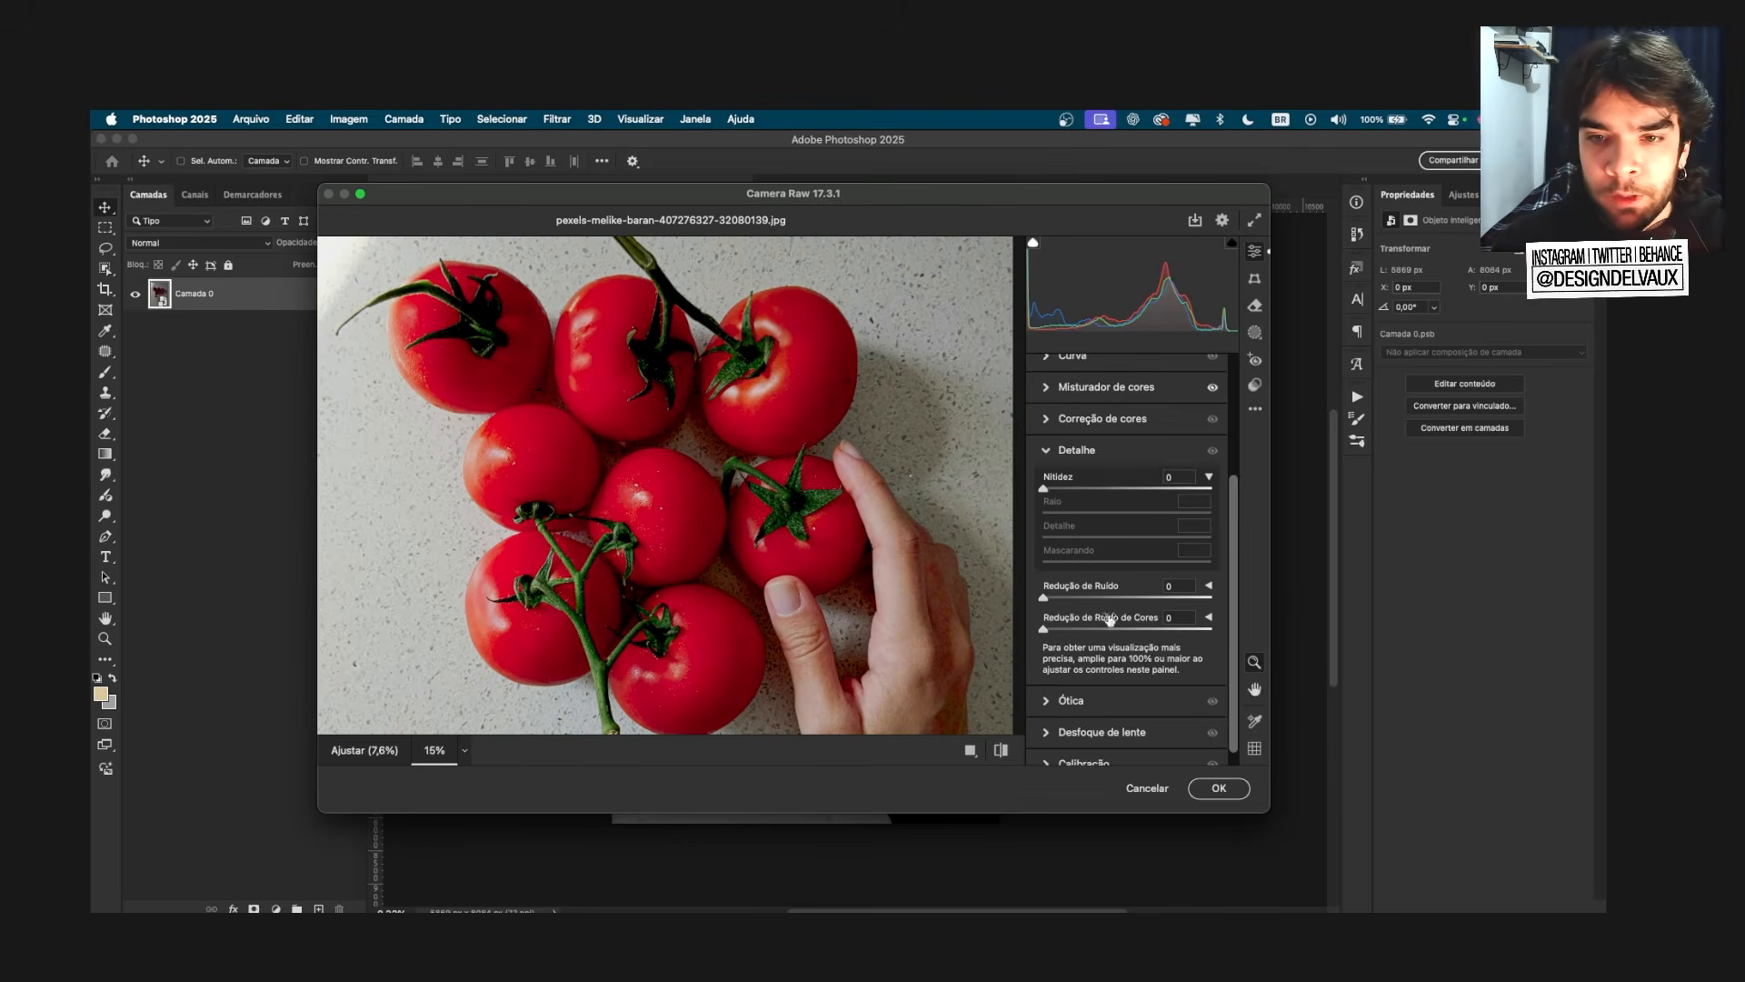
drag(1100, 600, 1238, 603)
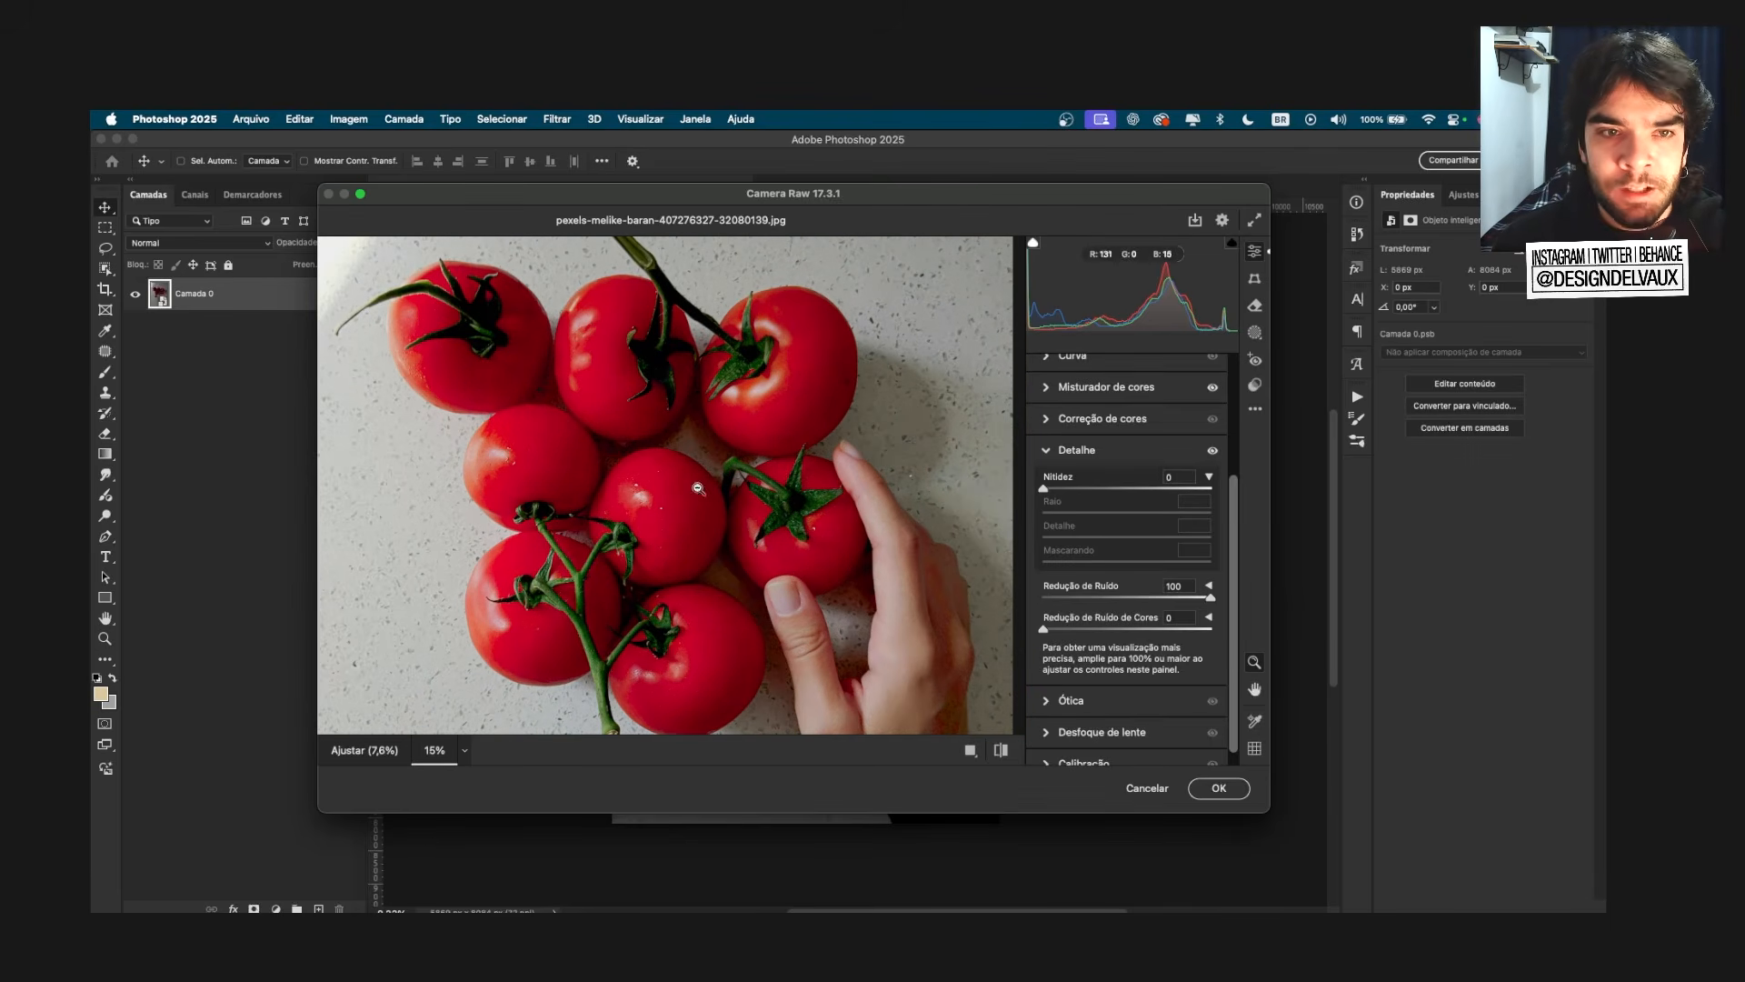
scroll(608, 393, up, 2)
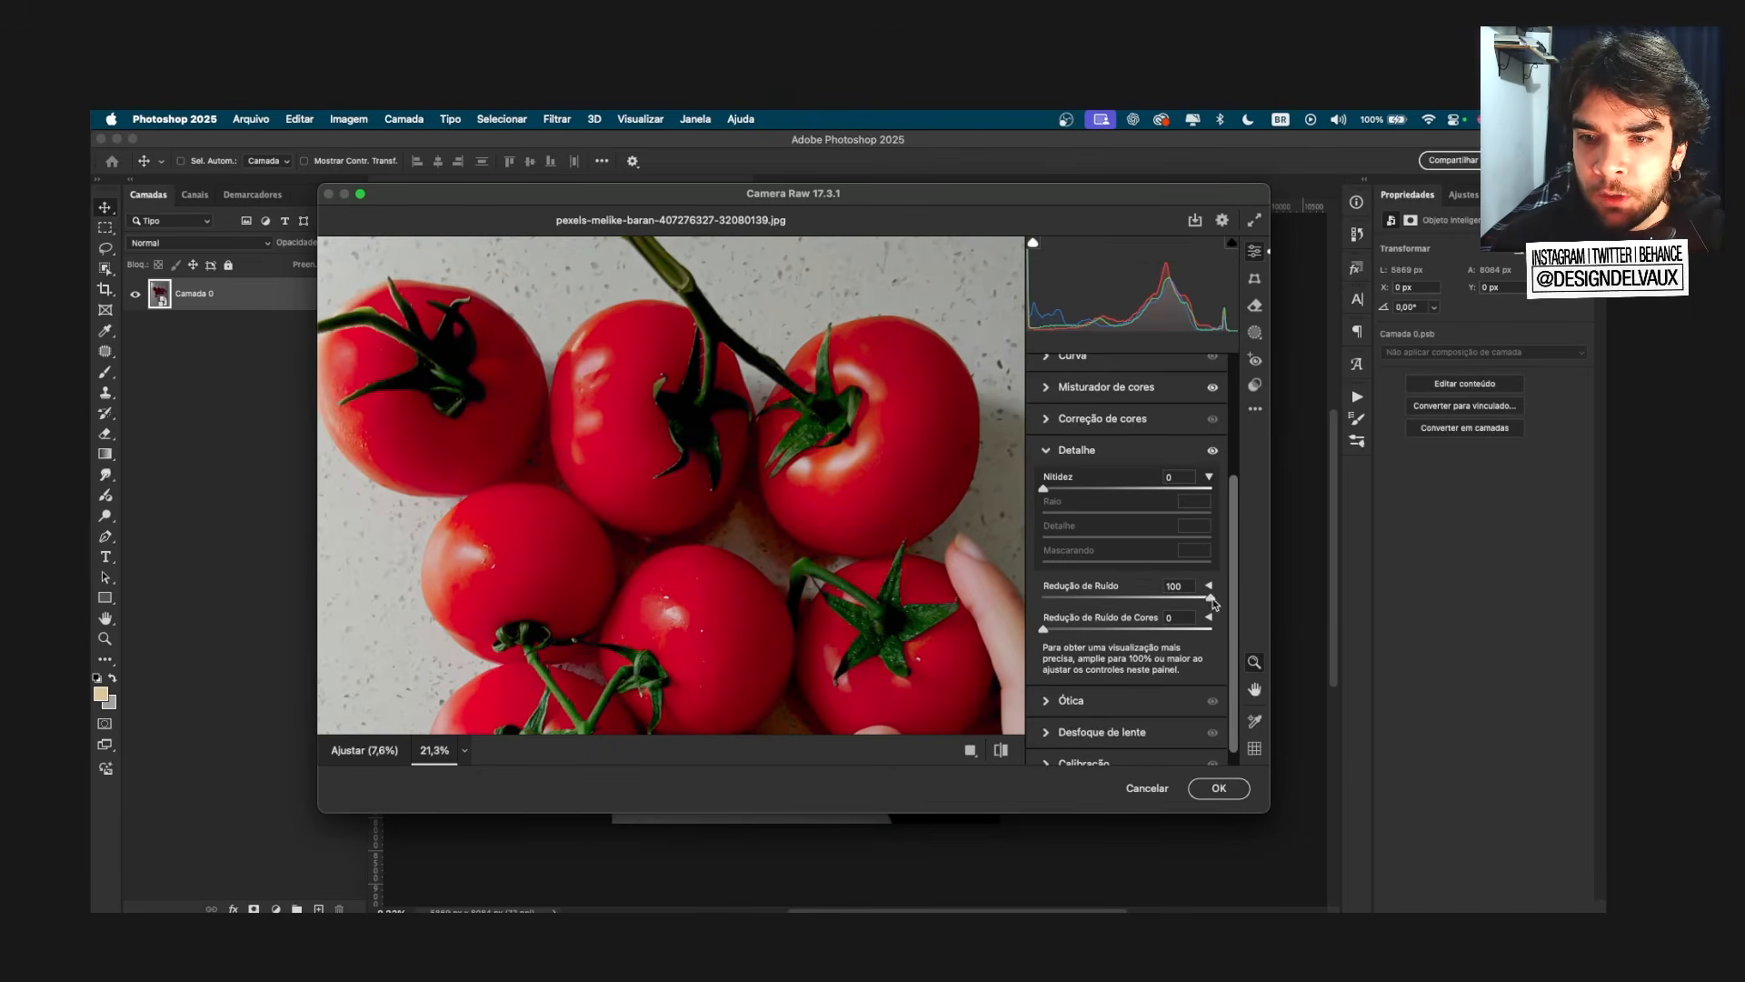
drag(1211, 598, 1103, 598)
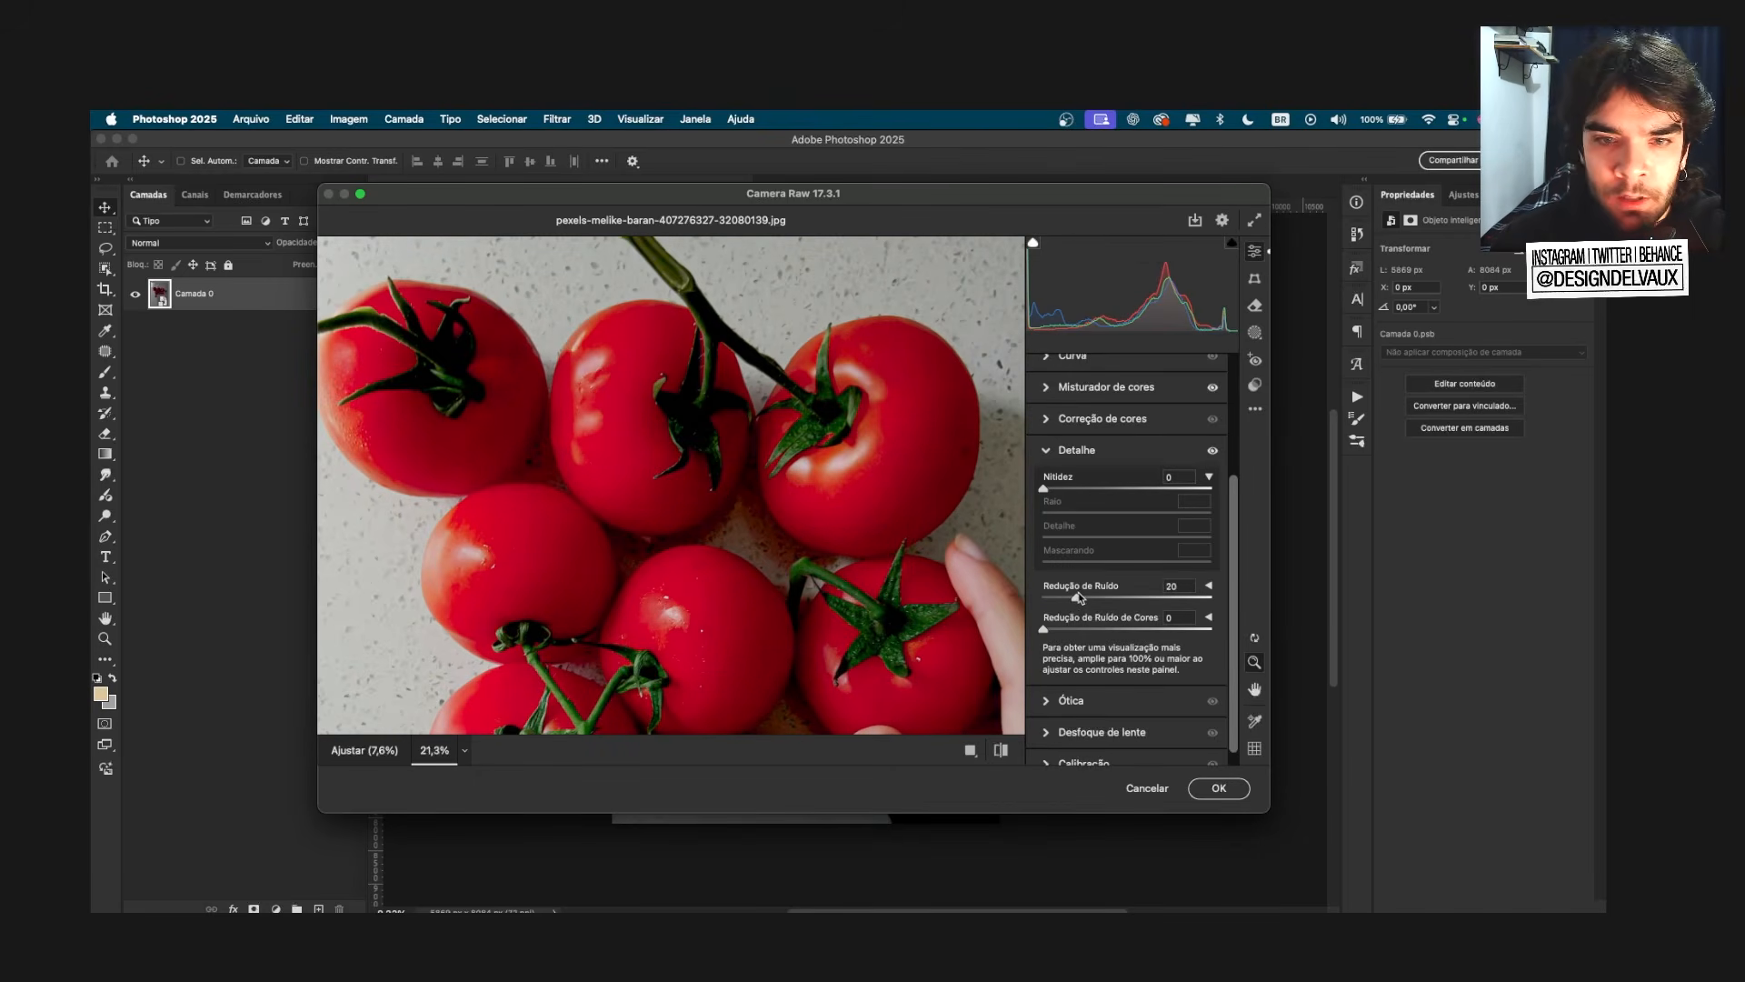
drag(1072, 597, 1151, 598)
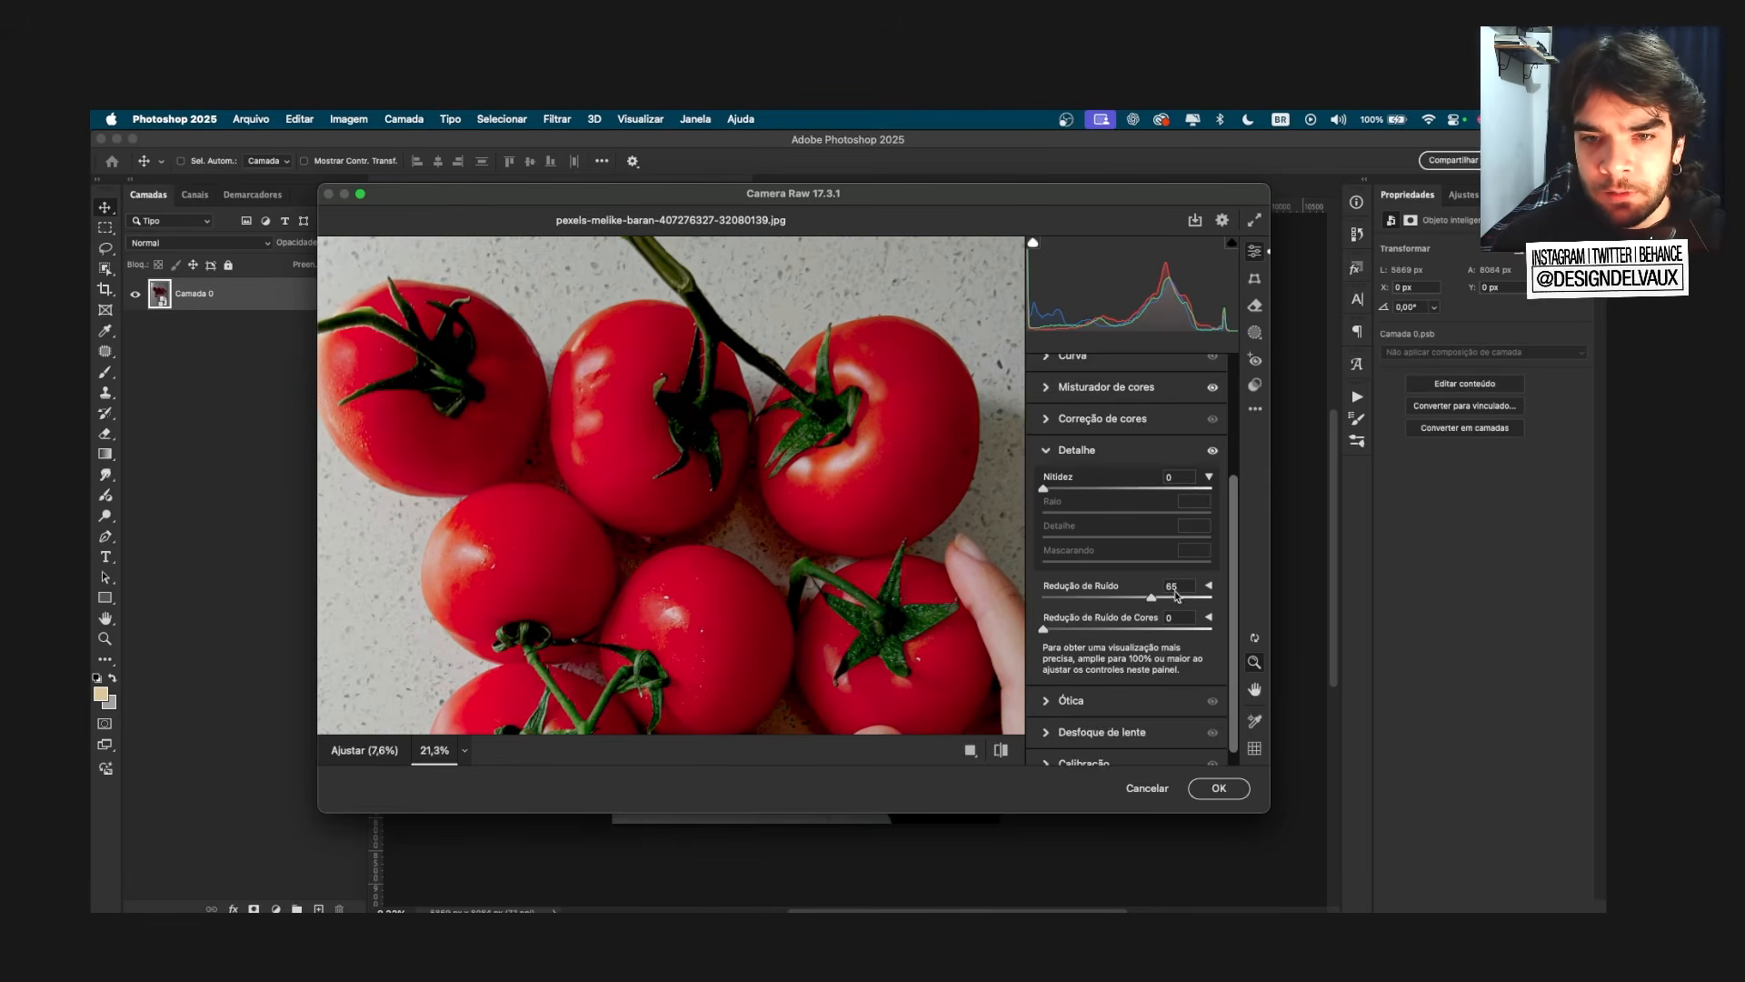
alt+click(641, 444)
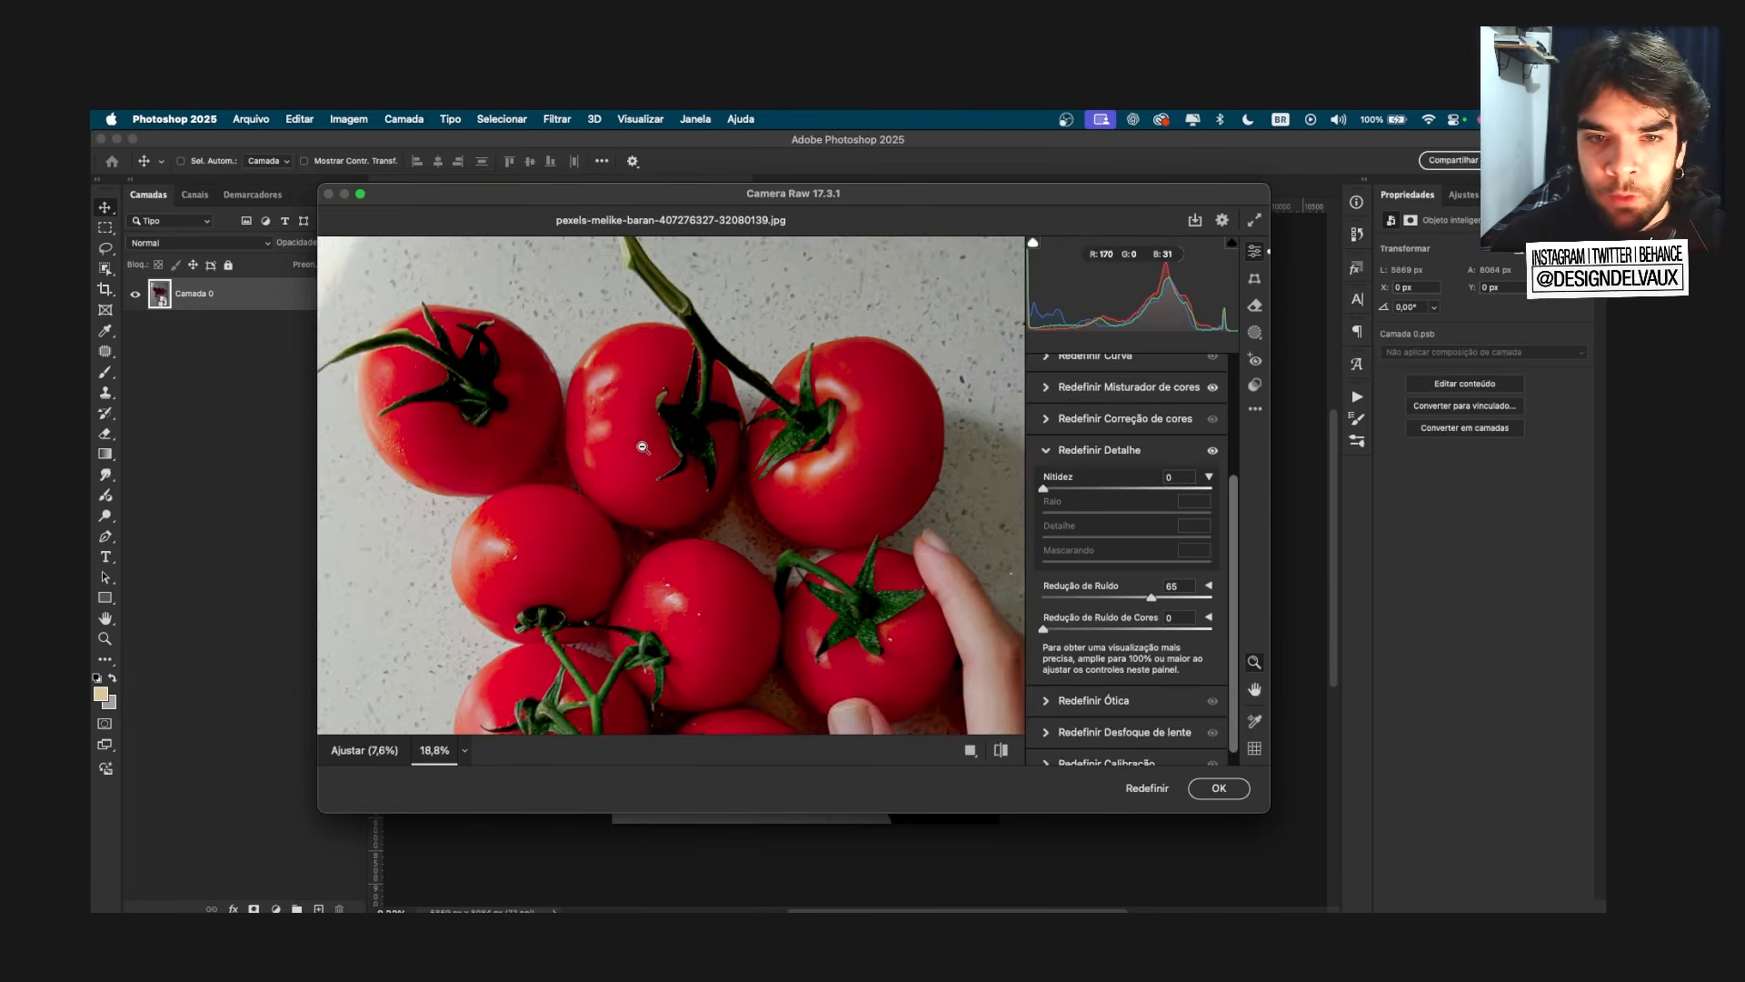
alt+click(641, 450)
drag(1151, 598, 1210, 616)
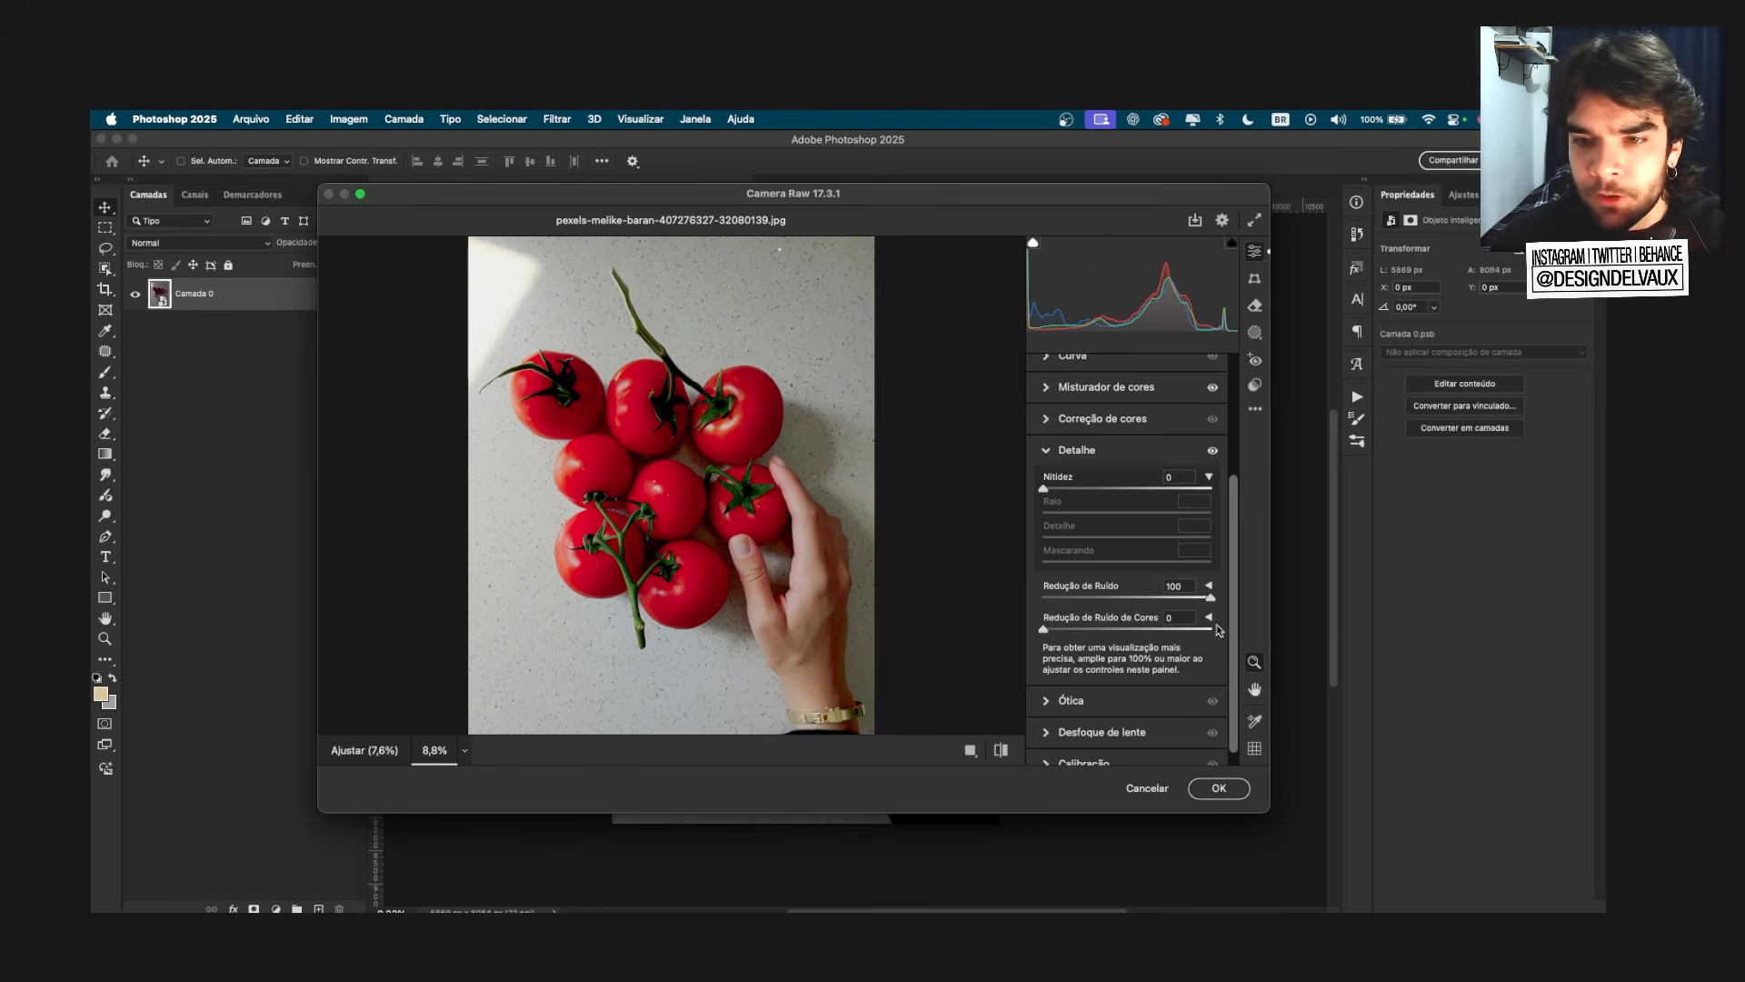
drag(1210, 599, 990, 603)
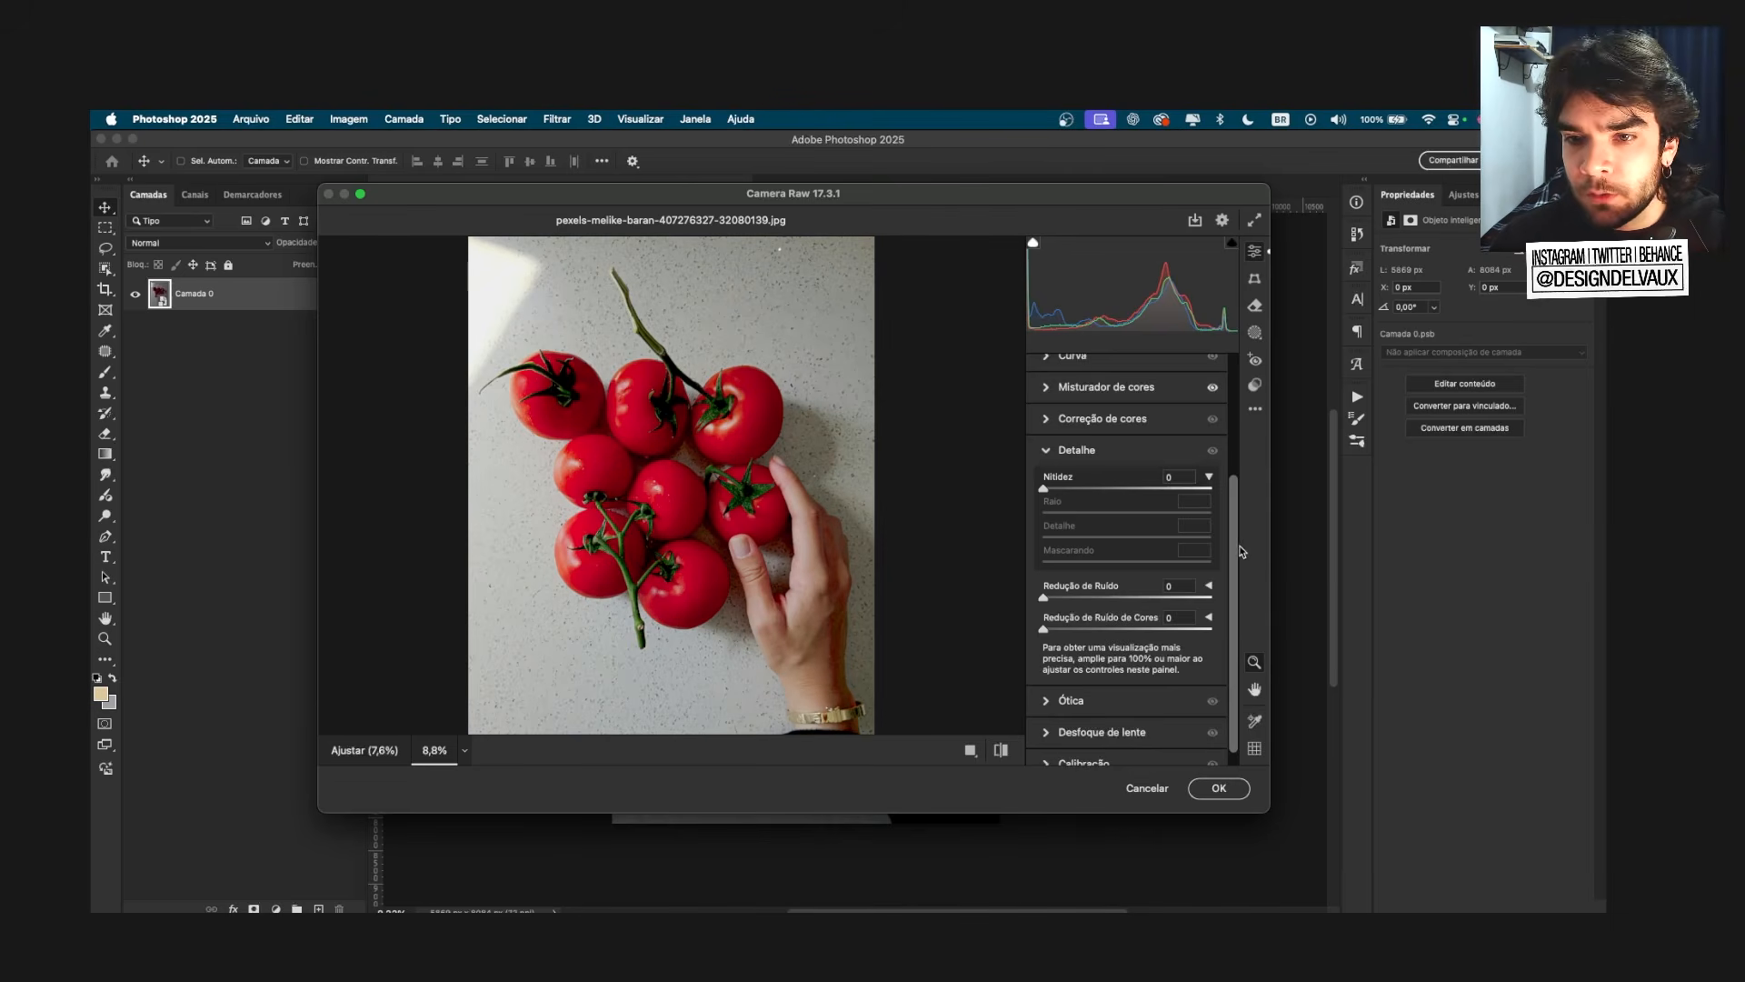
Step: Try color noise reduction at 84, inspect the tomatoes up close, and return it to 0
scroll(1128, 582, down, 1)
drag(1045, 616, 1187, 627)
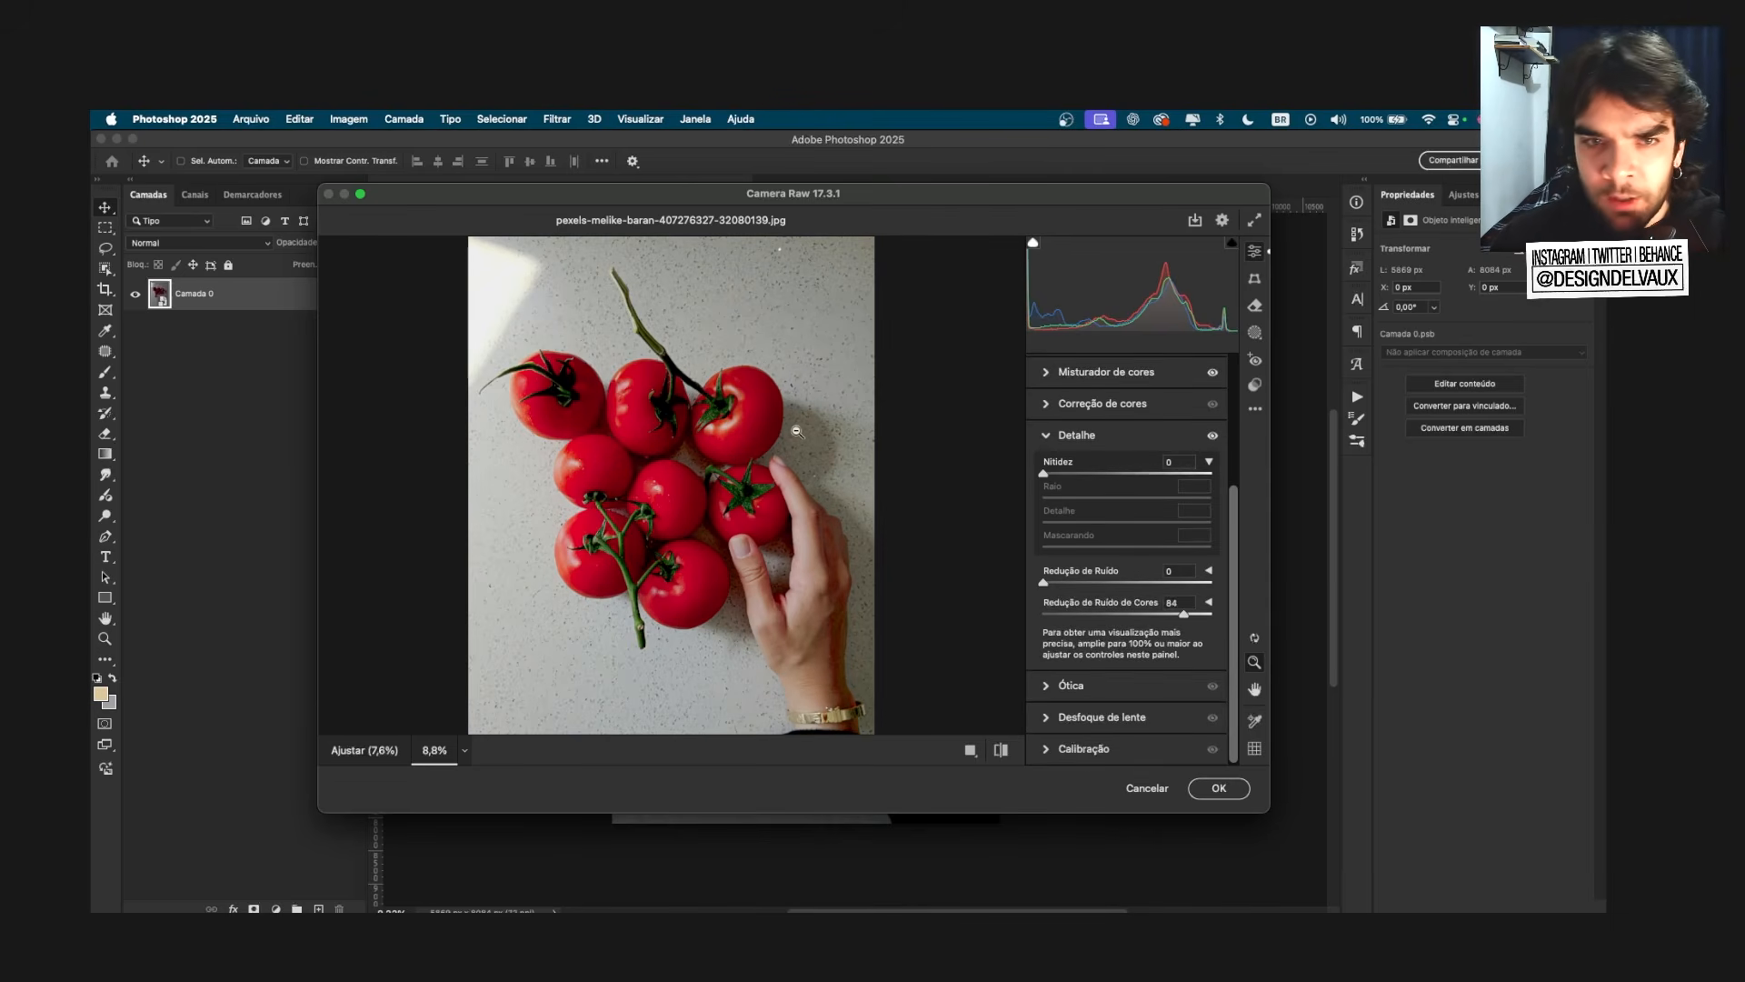
click(799, 431)
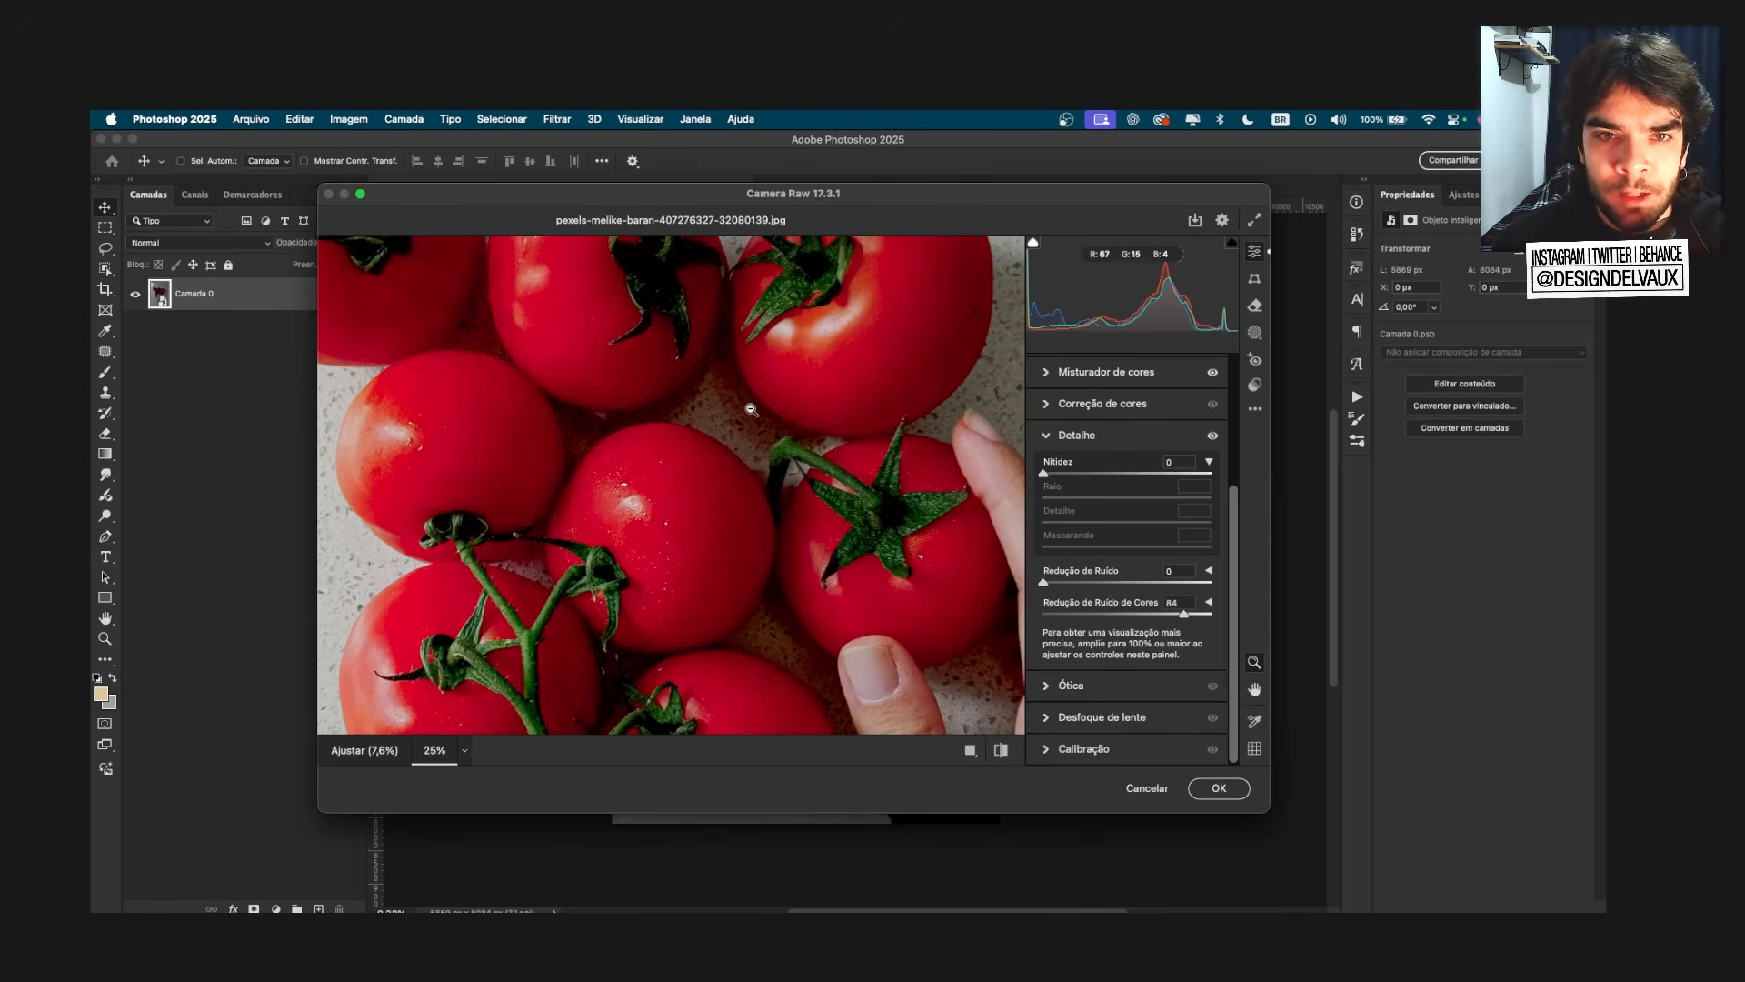
drag(1185, 614, 1038, 616)
scroll(673, 456, down, 5)
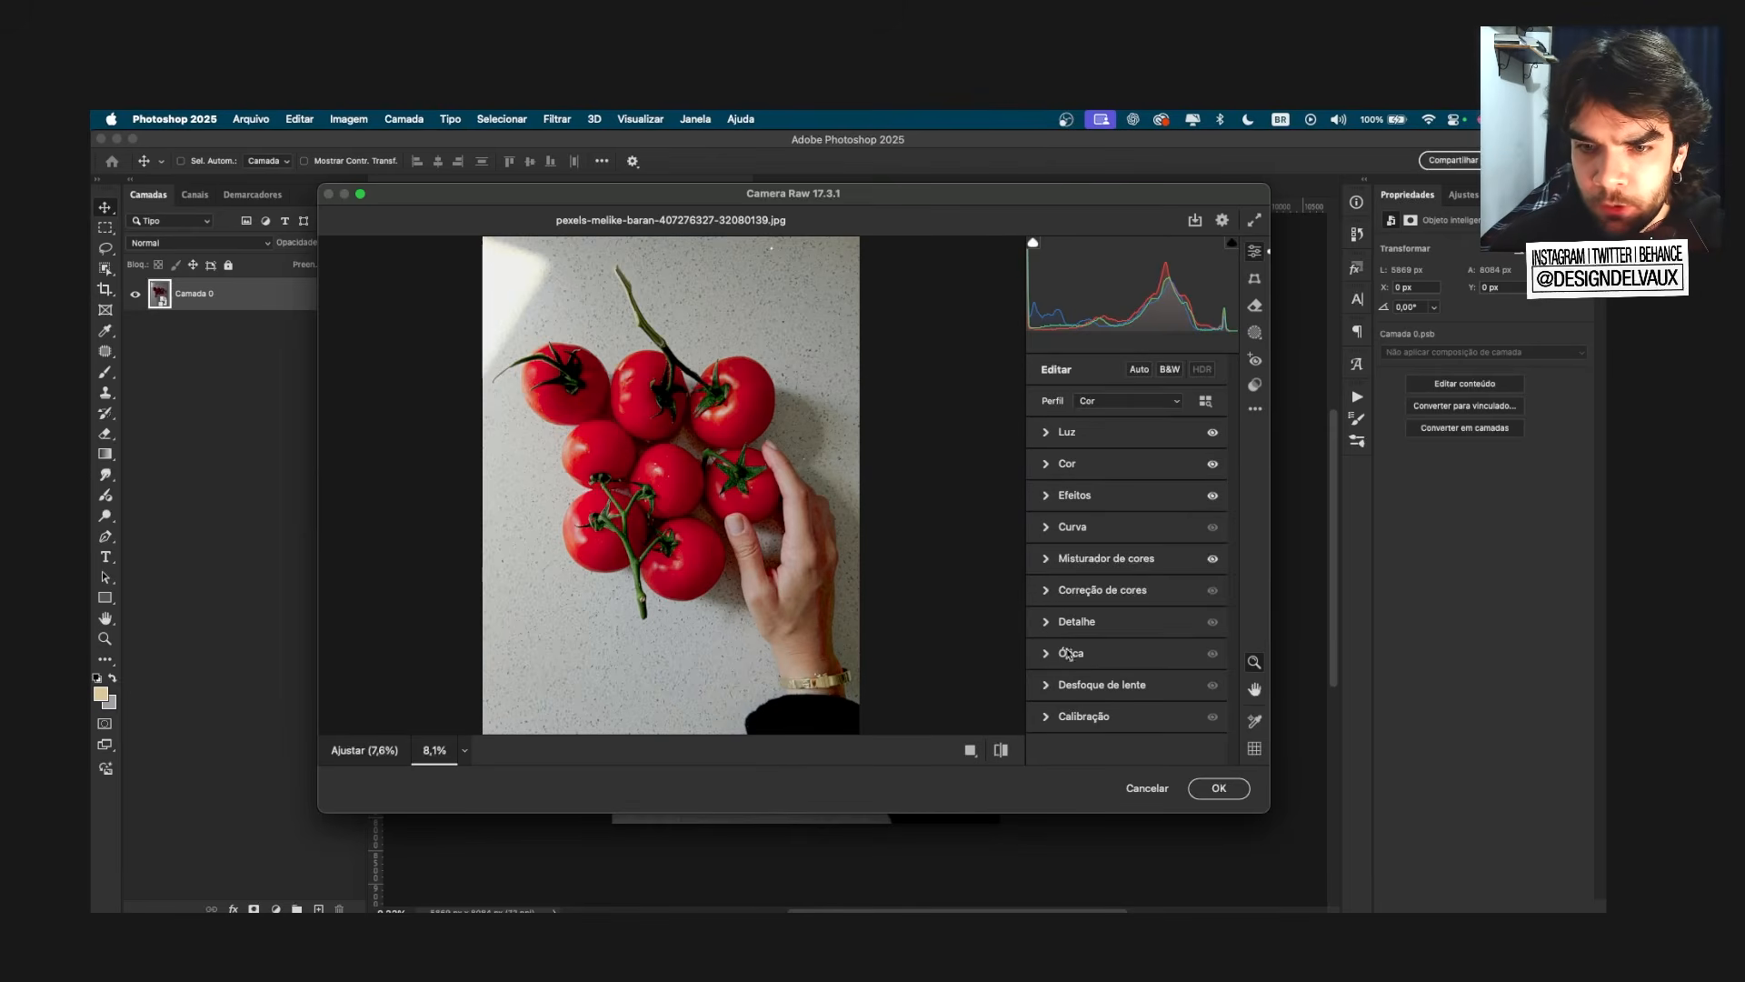
Step: Apply lens blur with a blur amount of 78 and a bokeh boost of 27
click(1047, 686)
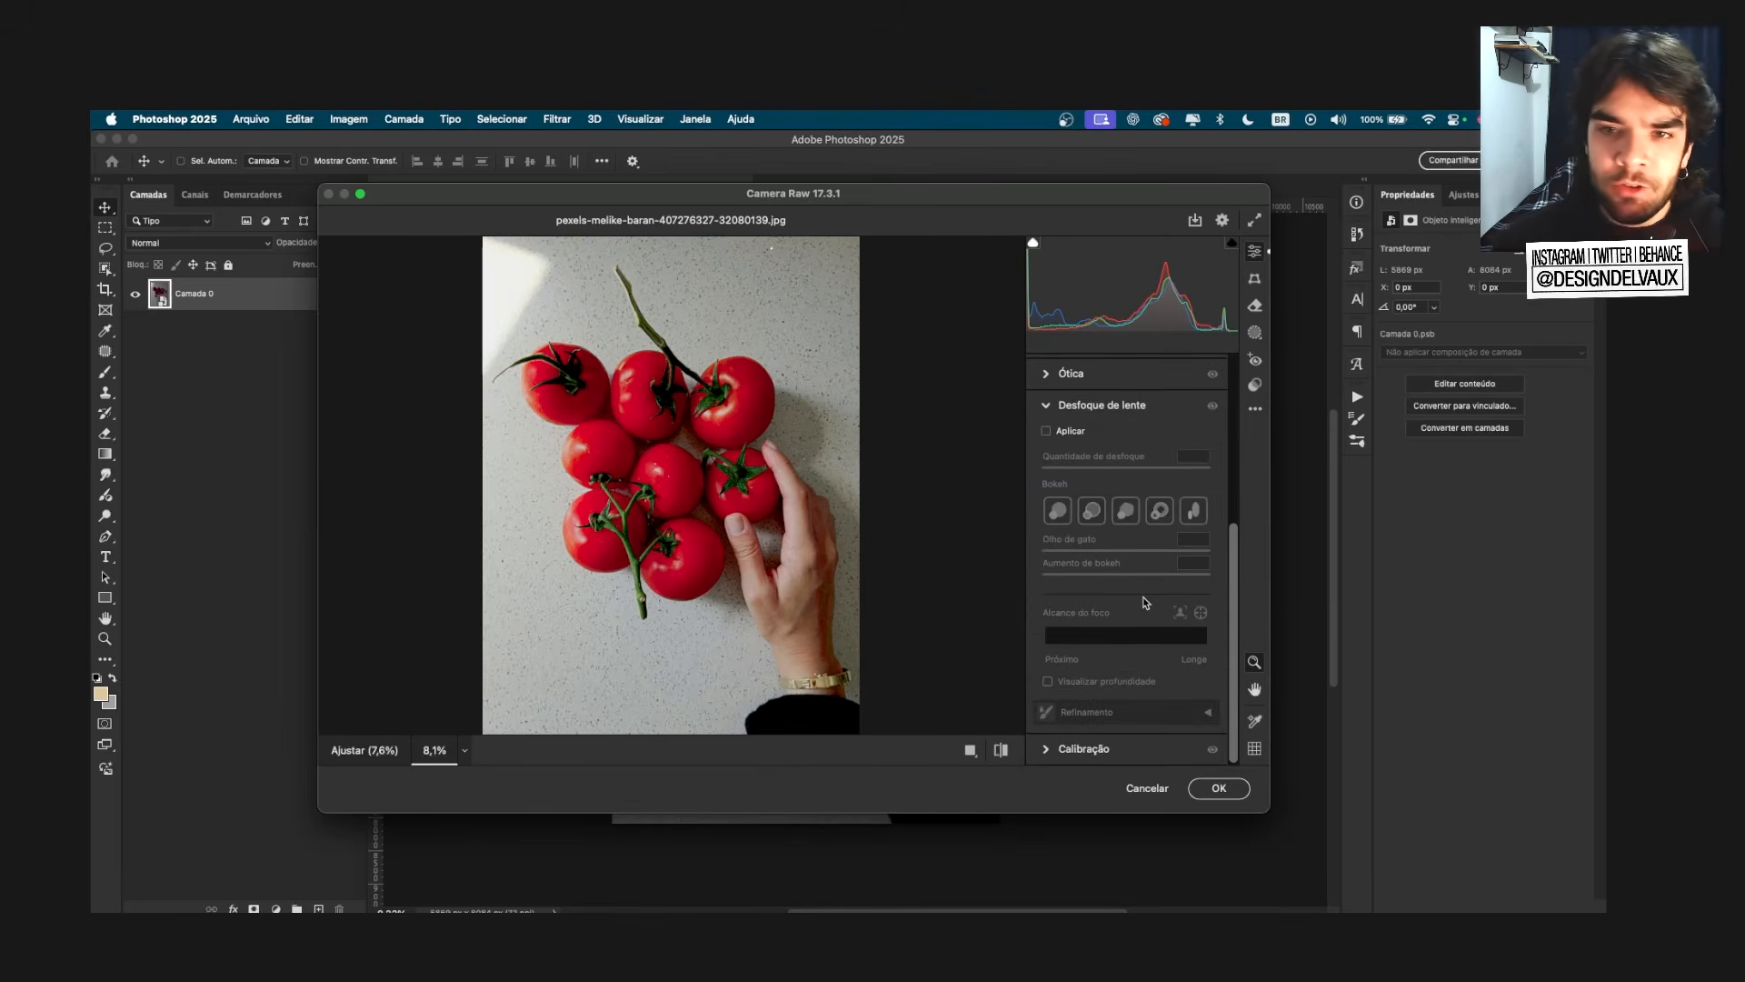
click(1046, 432)
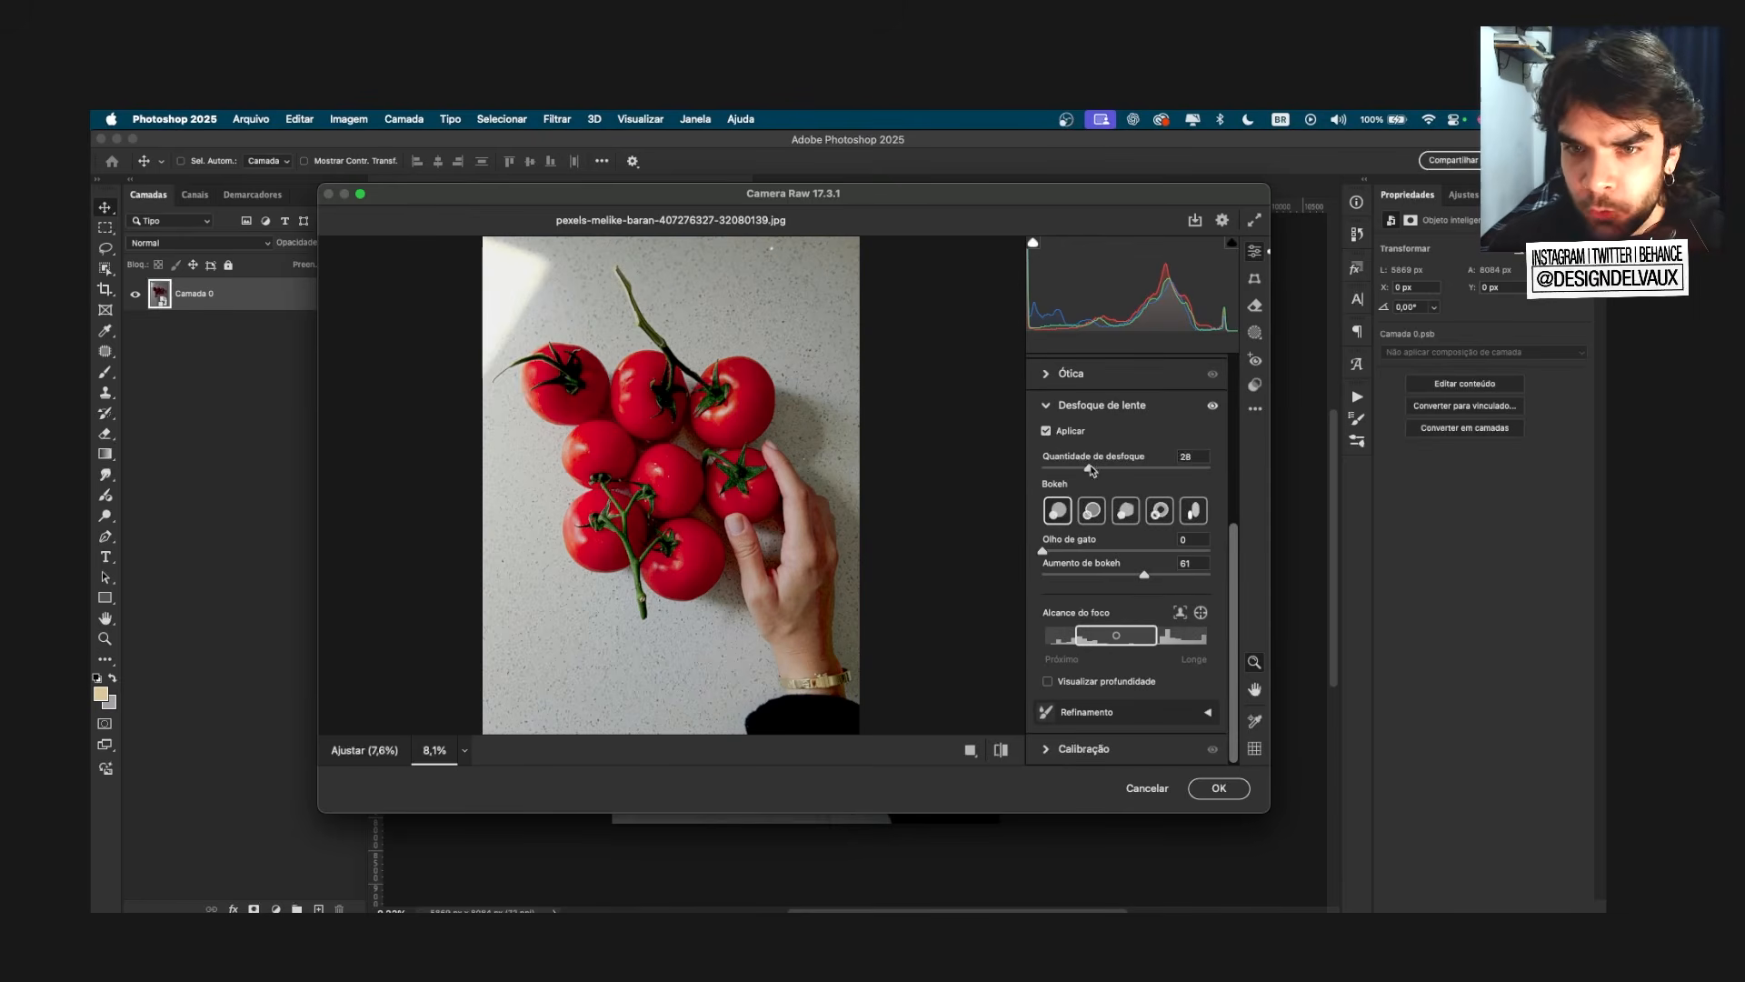
drag(1115, 470, 1170, 470)
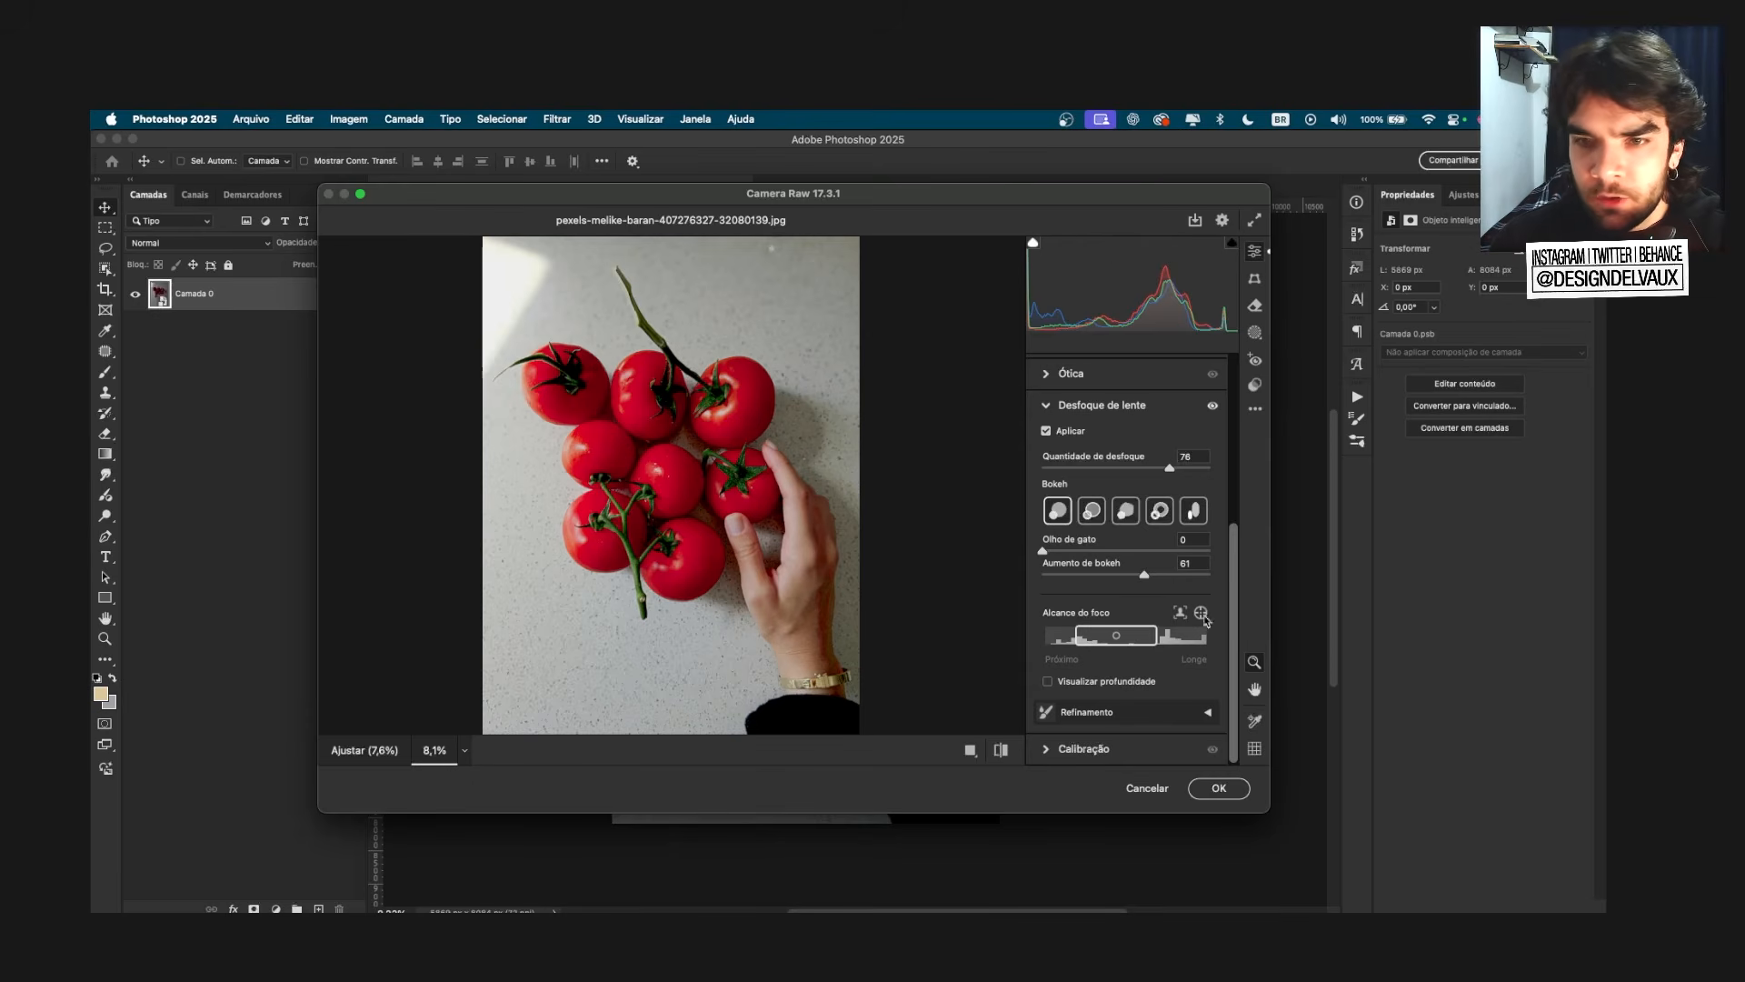
drag(1145, 574, 1100, 583)
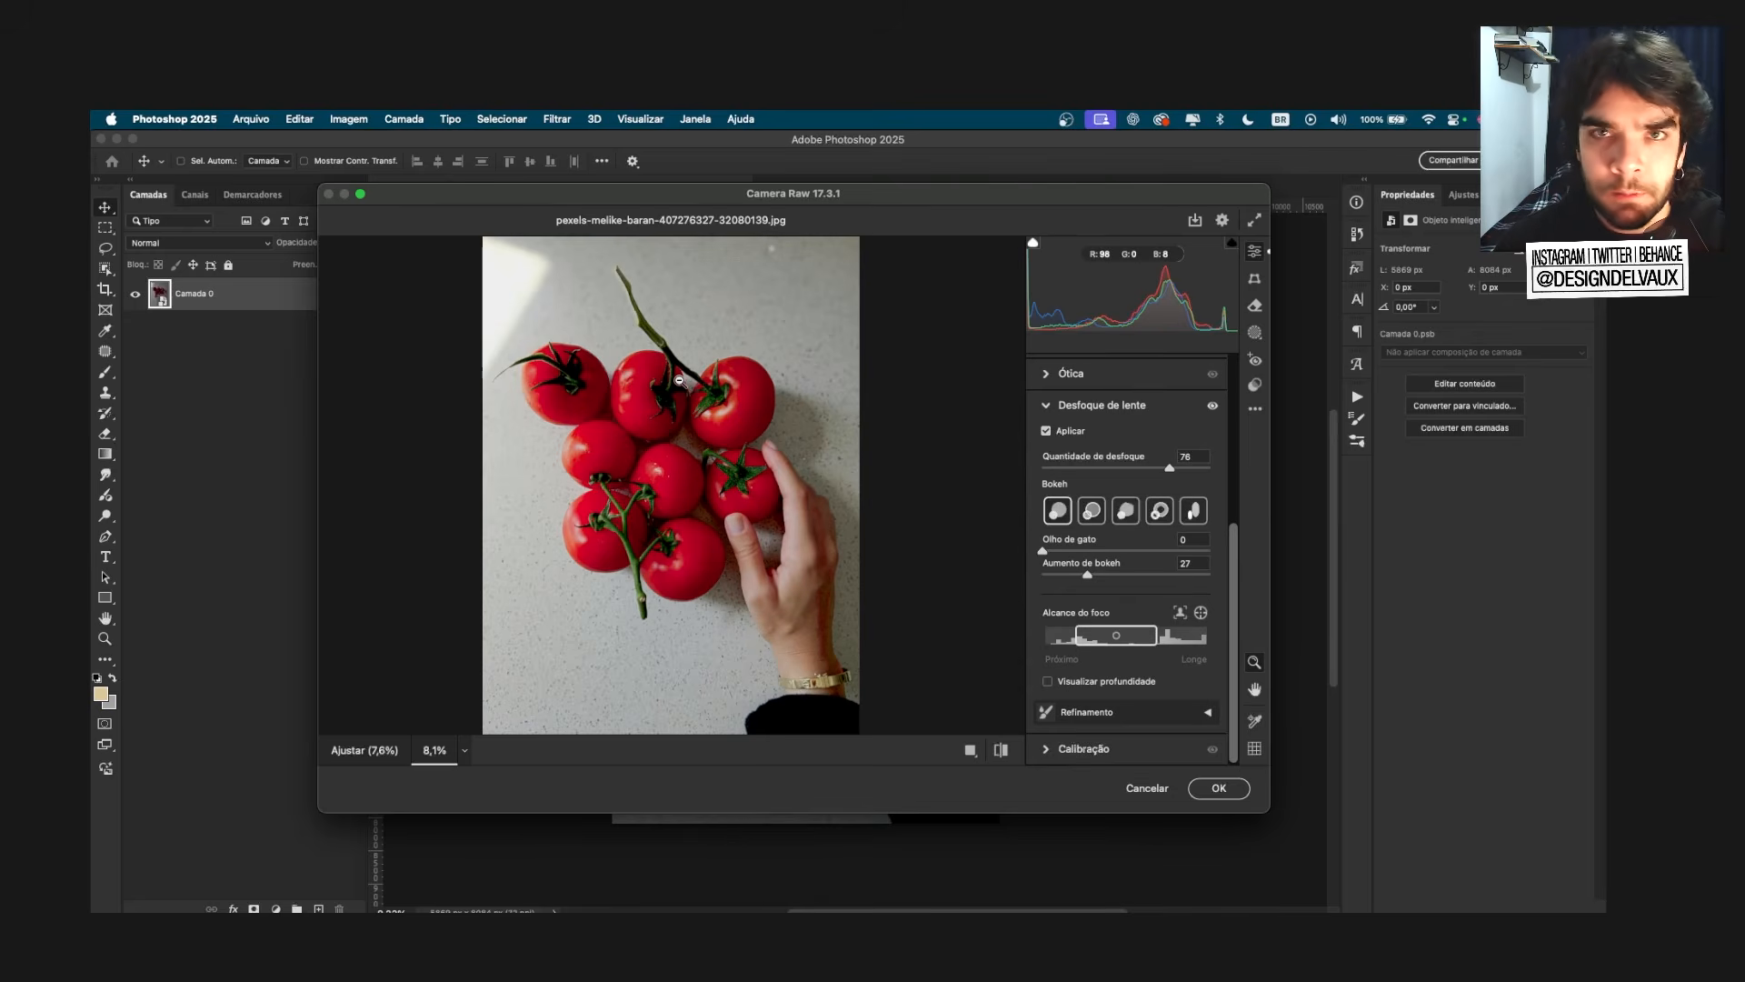
Step: Try several bokeh shapes for the lens blur and return to the first shape
click(1094, 517)
click(1160, 517)
click(1192, 518)
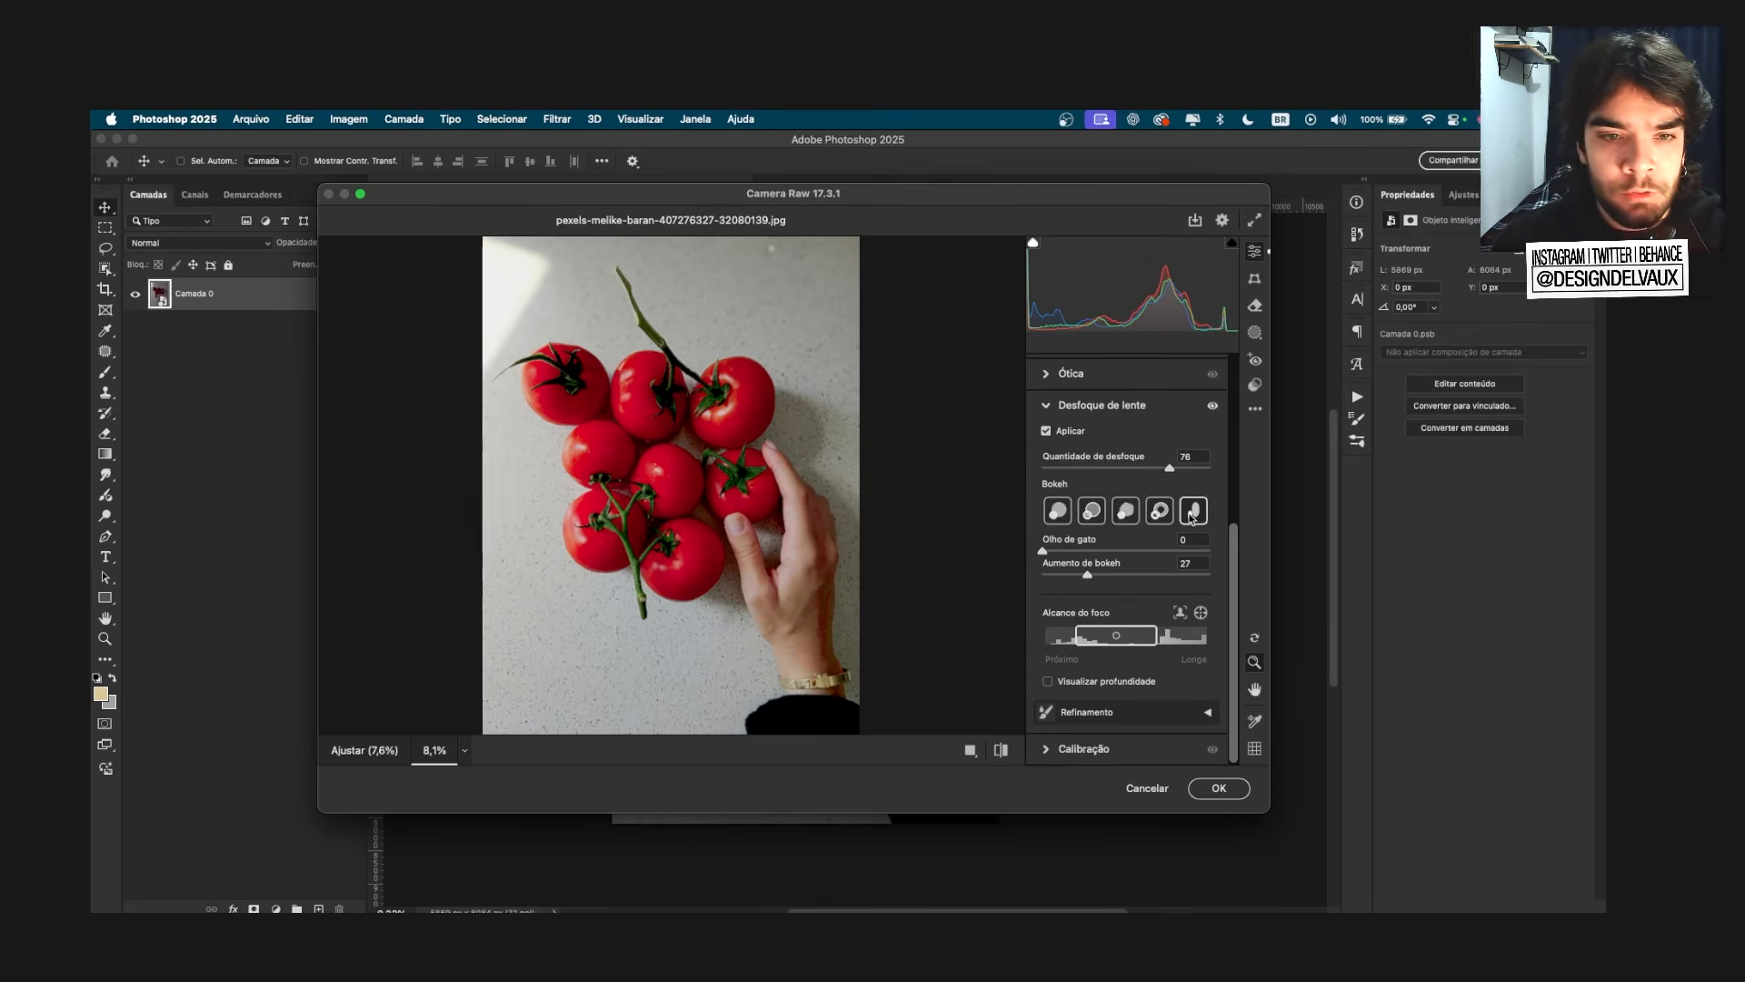
click(1060, 514)
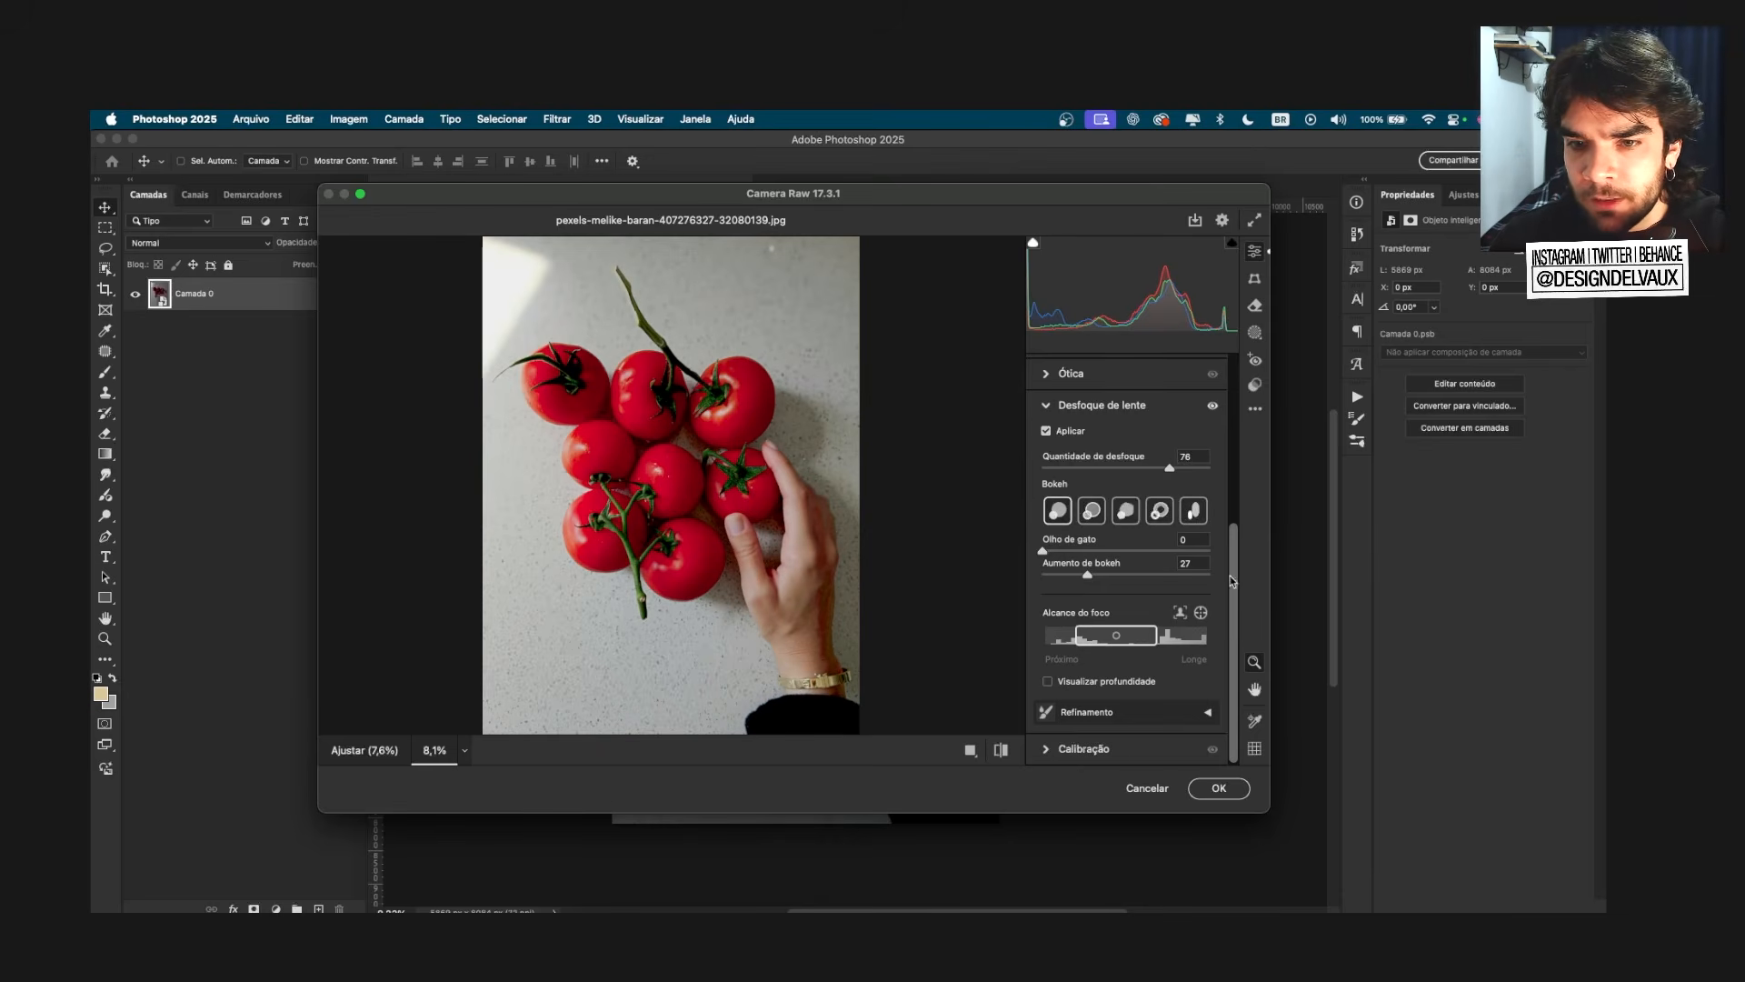
Step: Shift the lens blur's focus range to the near end using the depth visualization, and hide the visualization
click(1049, 682)
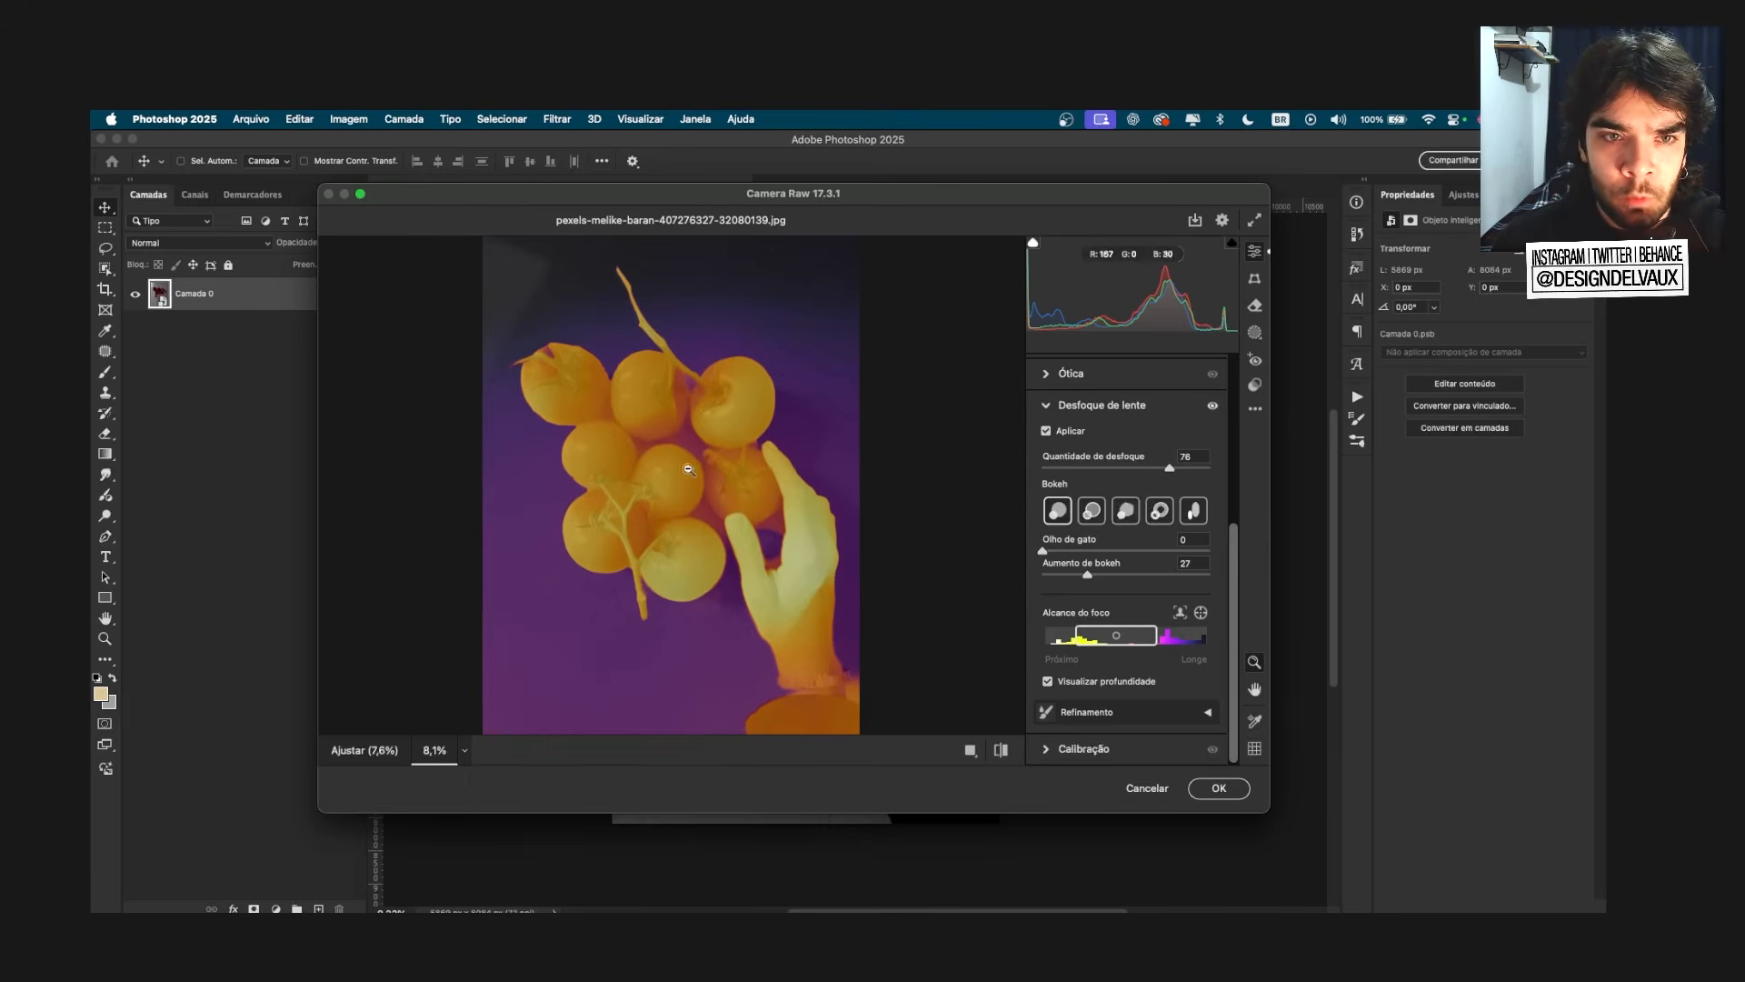
drag(1120, 640, 1088, 641)
click(1089, 642)
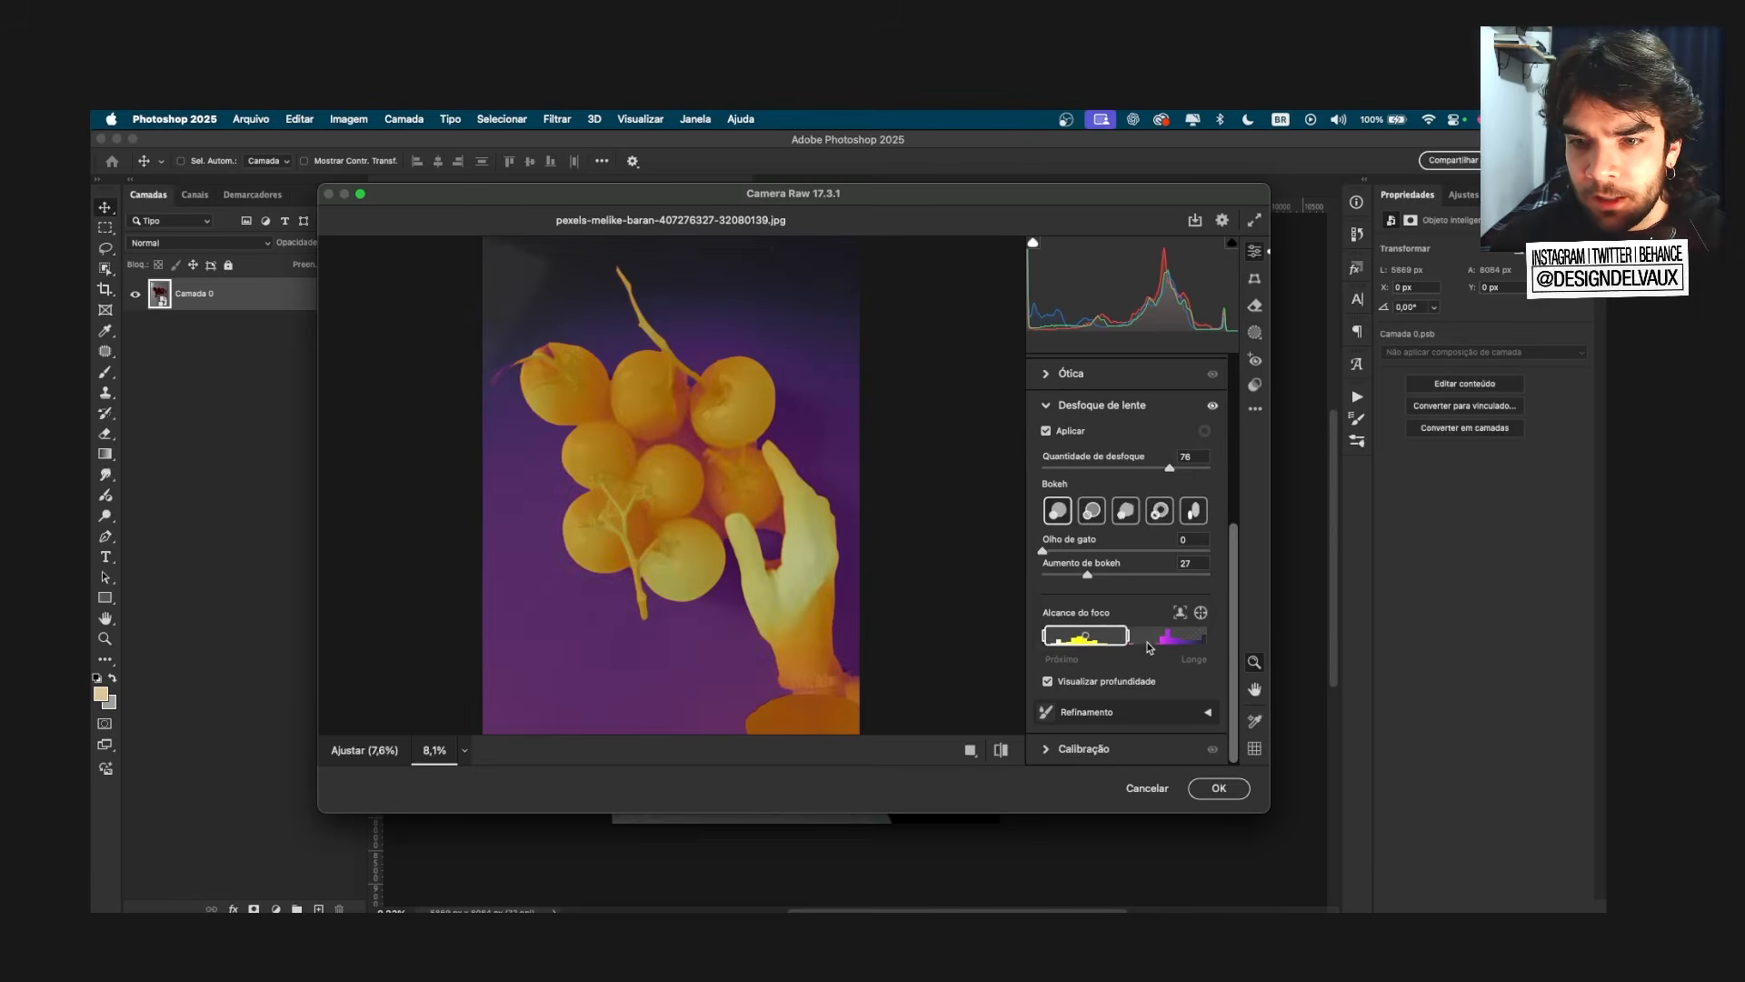
click(1048, 682)
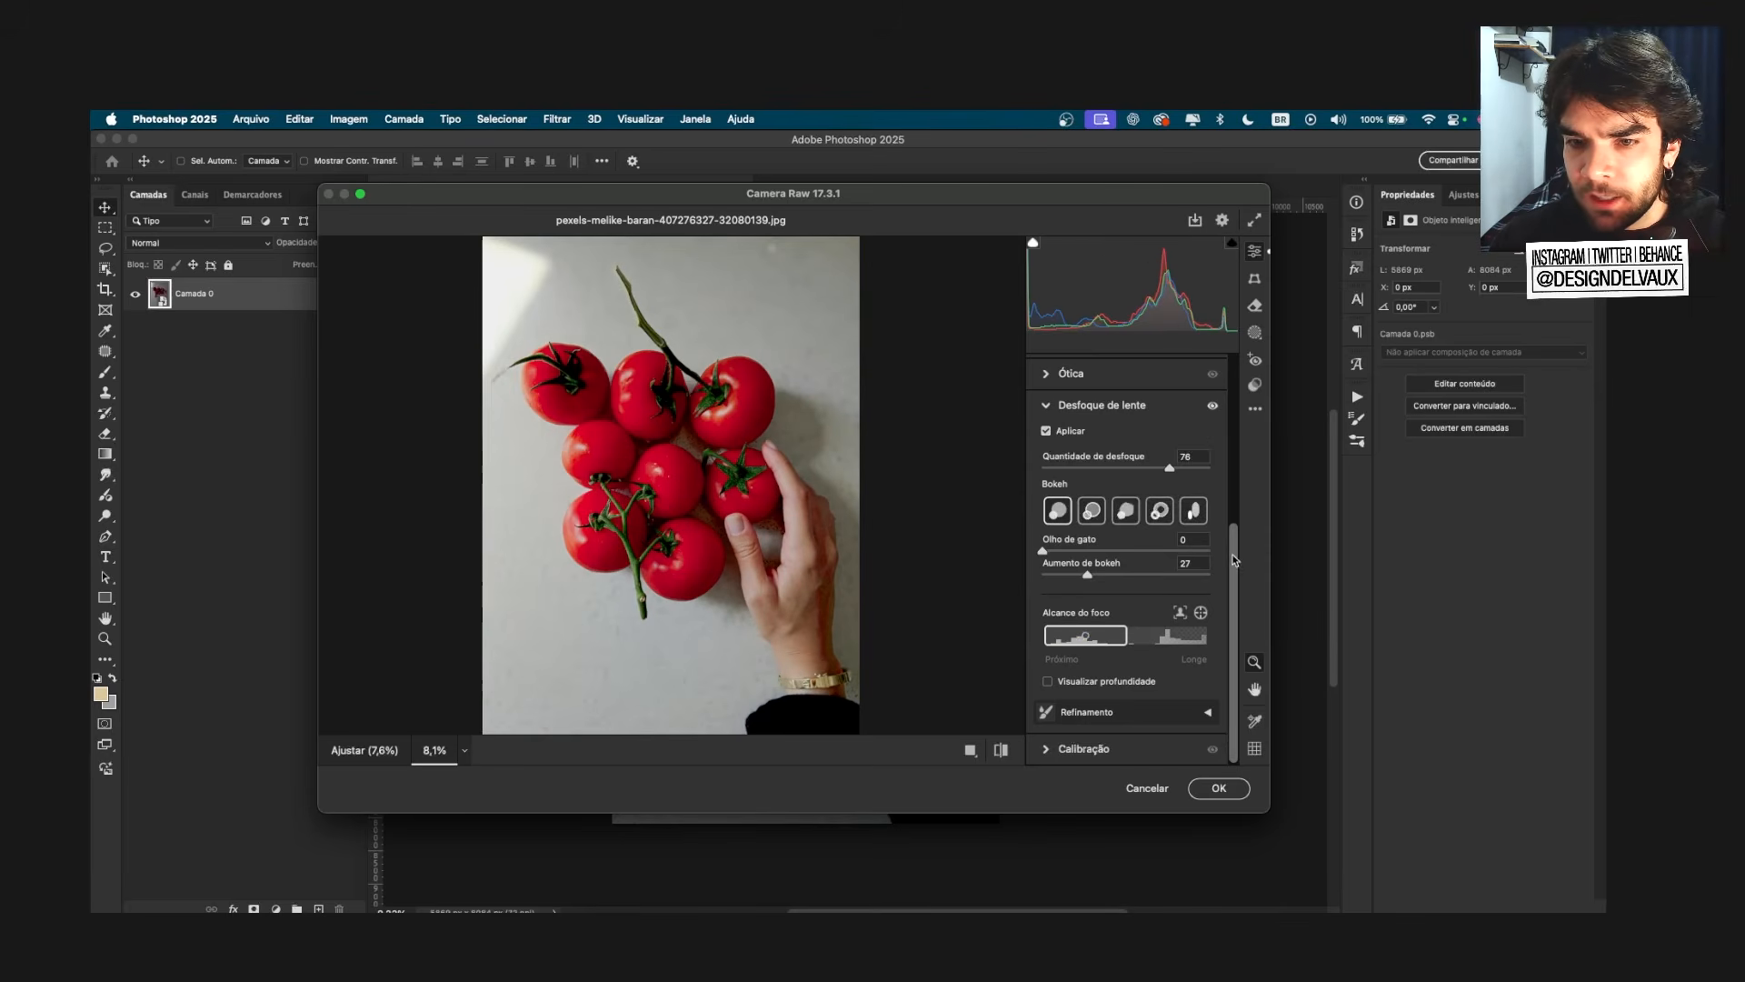
Step: Explore the lens blur refinement's focus and blur brushes, and set the blur brush amount to 84
click(1208, 712)
scroll(1231, 627, down, 5)
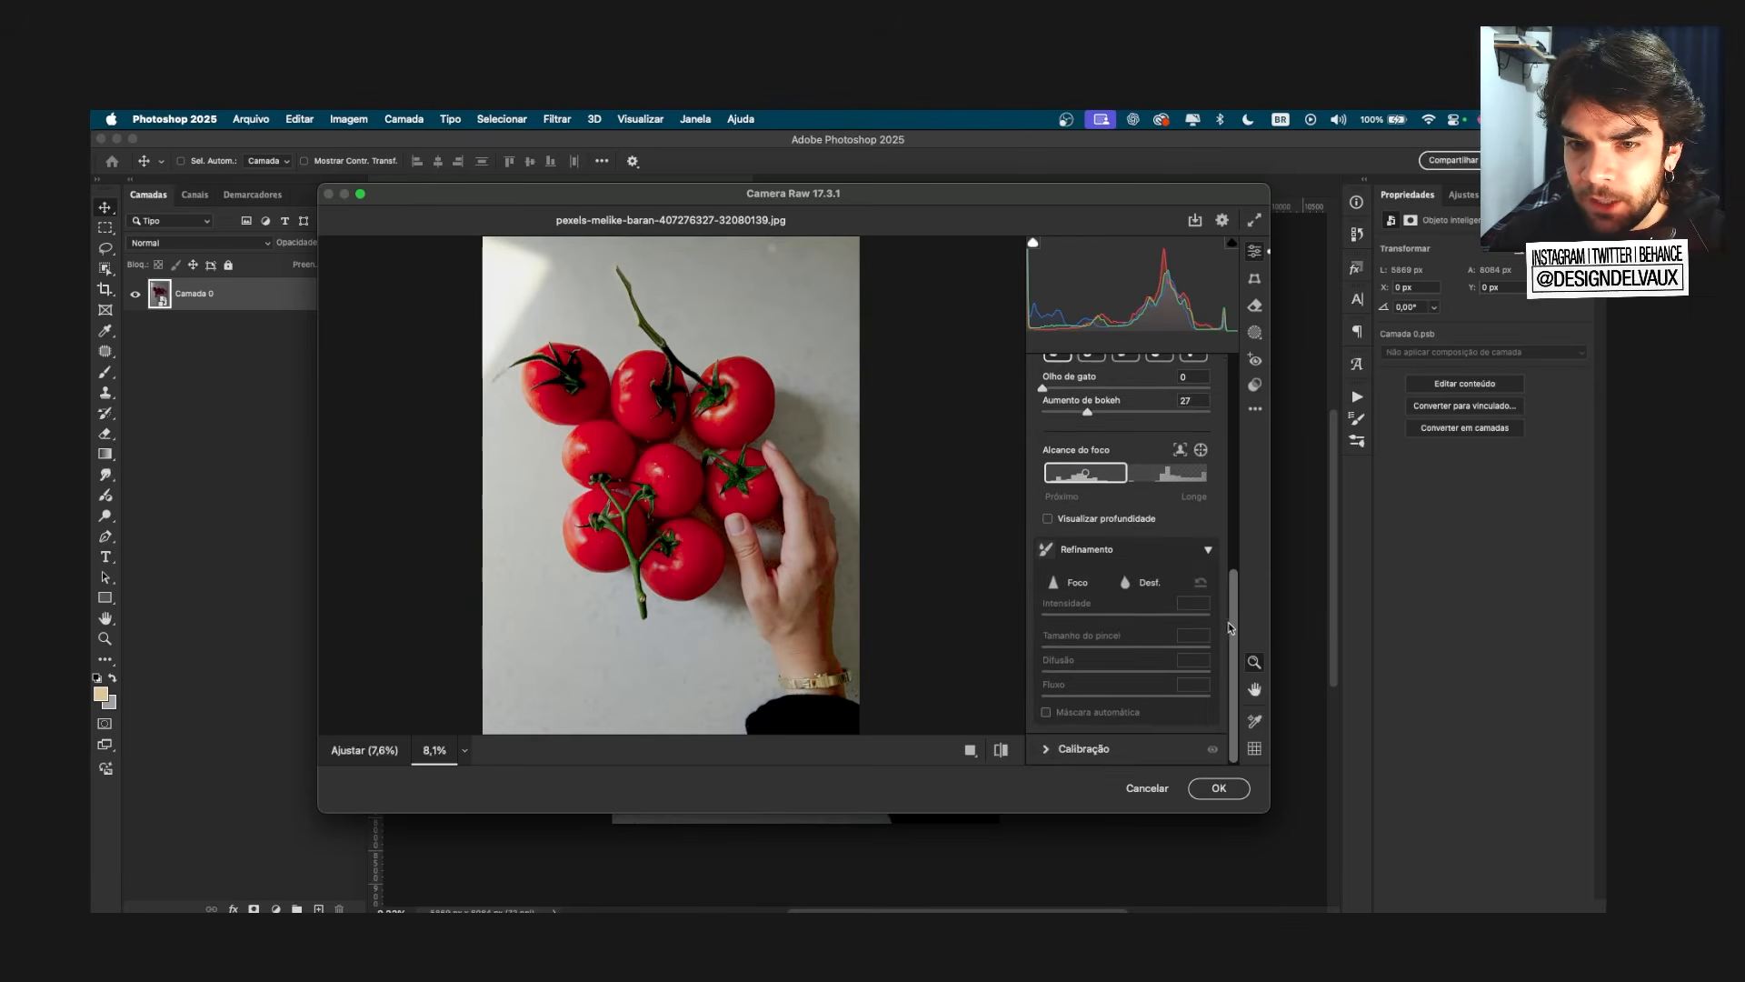
click(1075, 583)
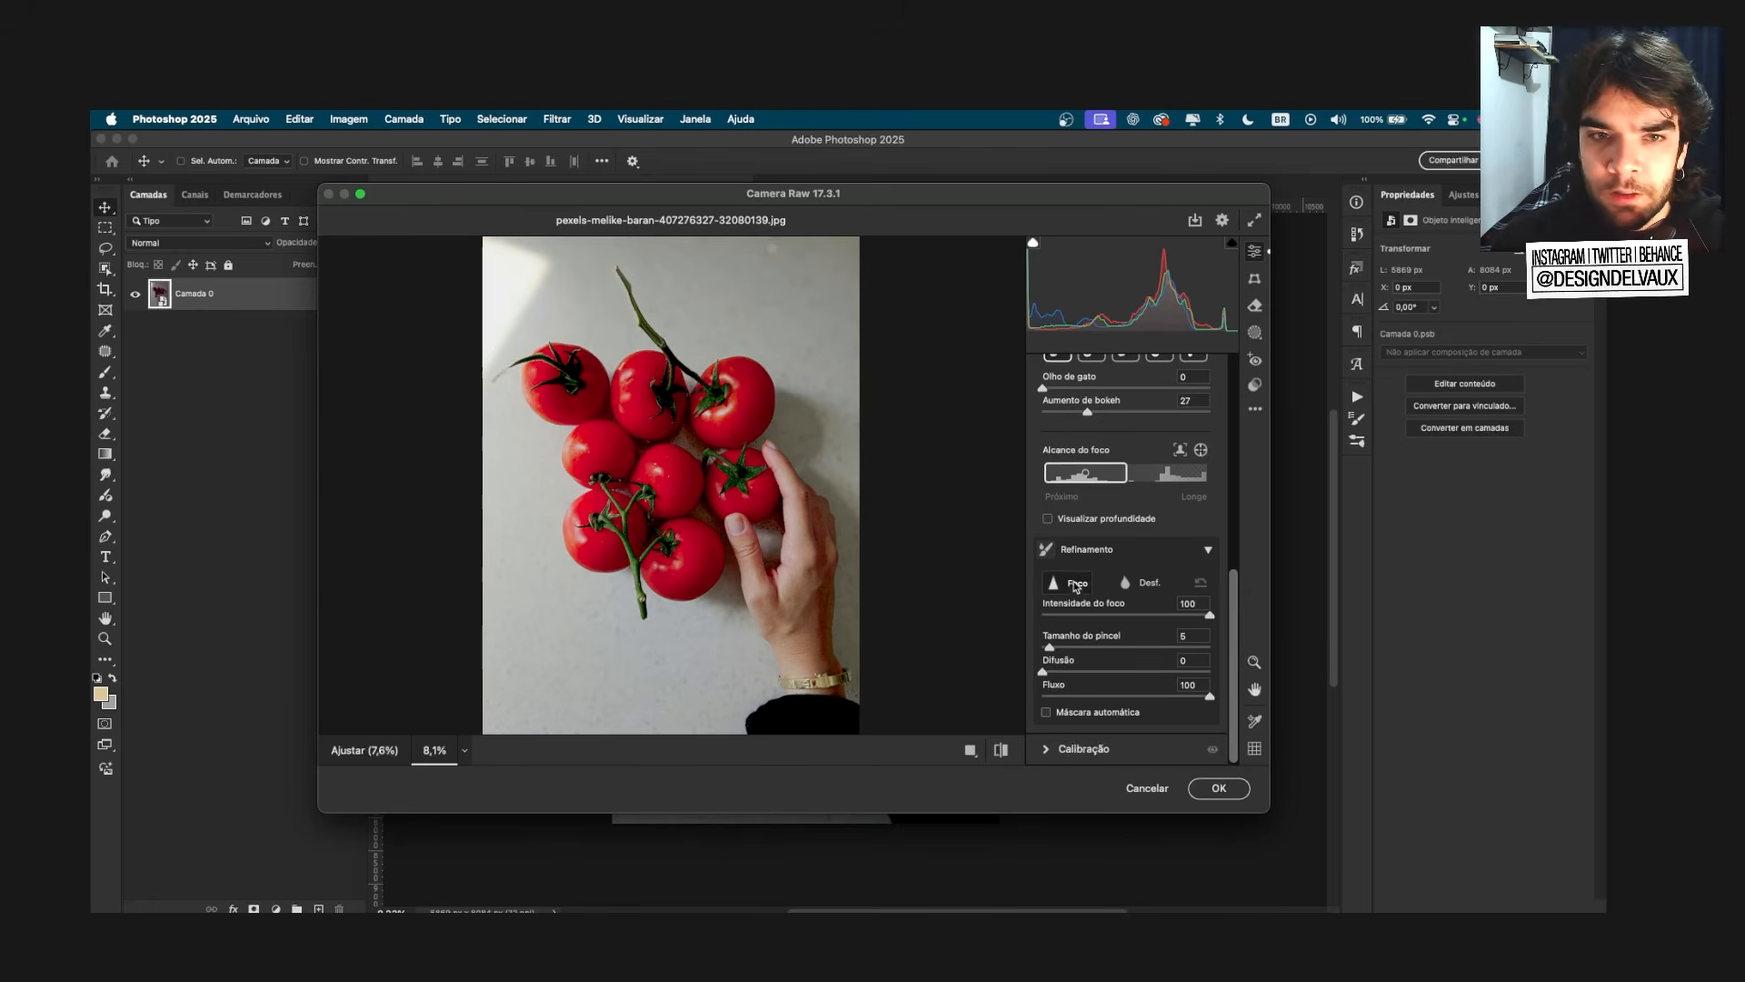
click(1144, 582)
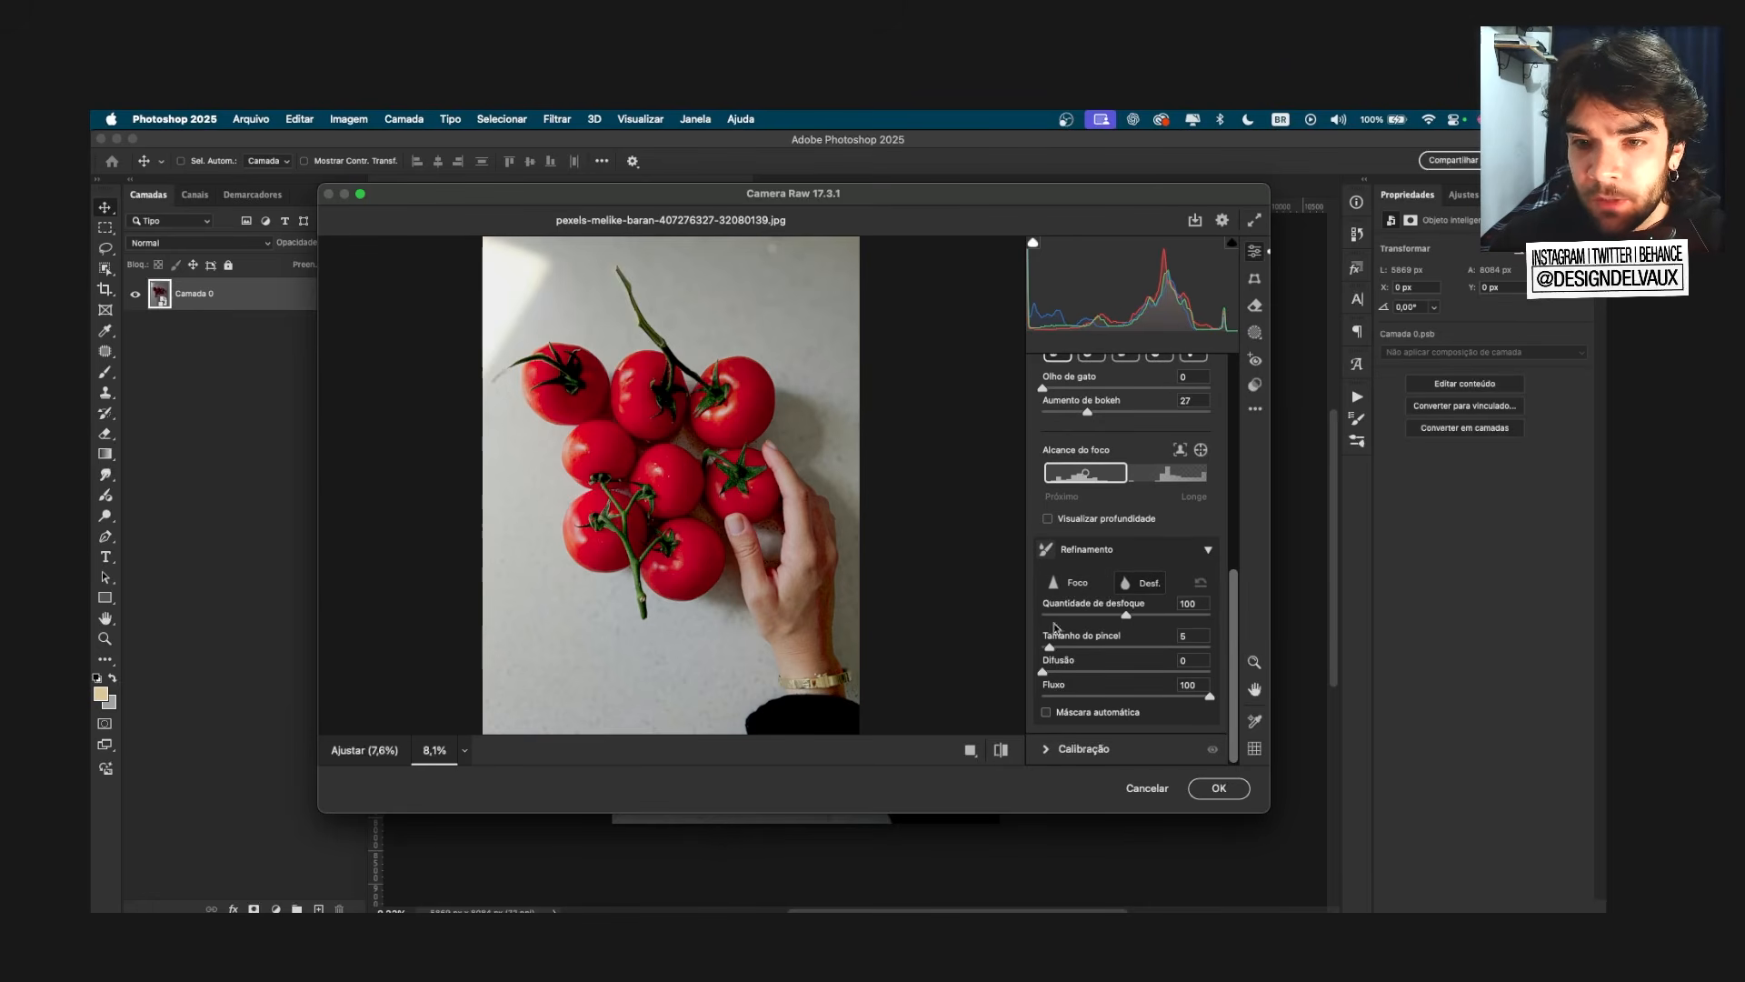
mouse_move(1128, 619)
mouse_down()
mouse_move(1083, 618)
mouse_move(1114, 619)
mouse_up()
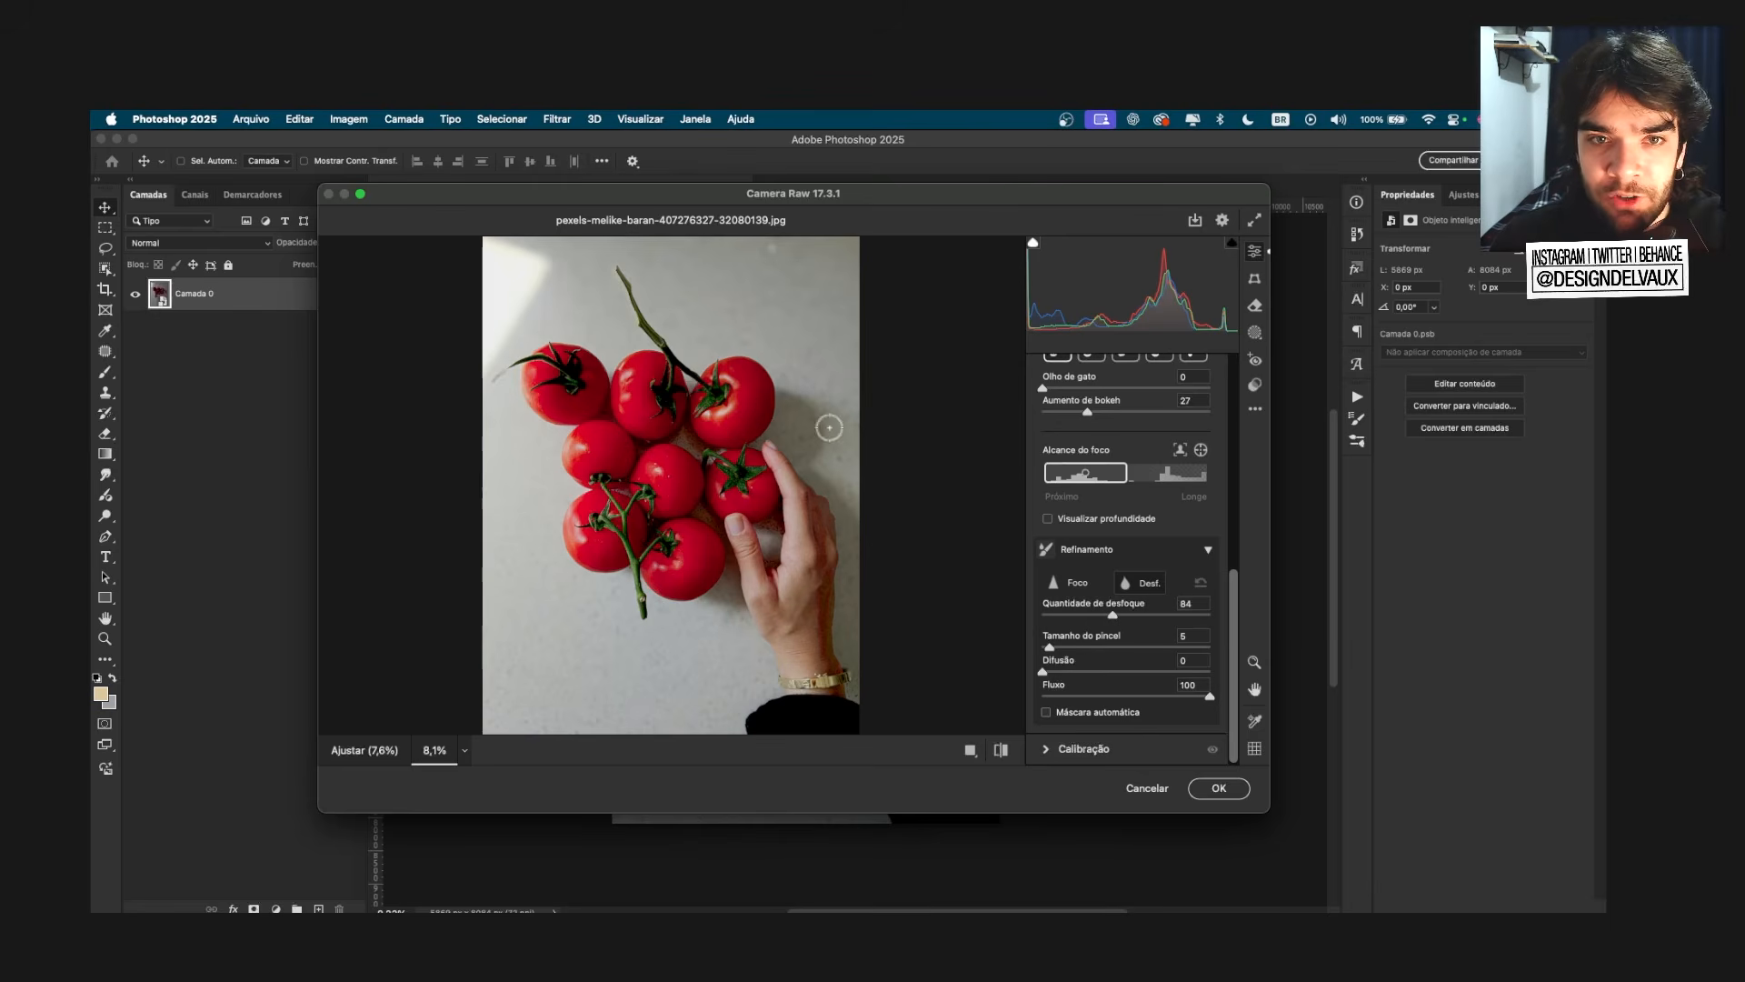
Step: Turn off the lens blur and open the calibration settings
scroll(1144, 483, up, 5)
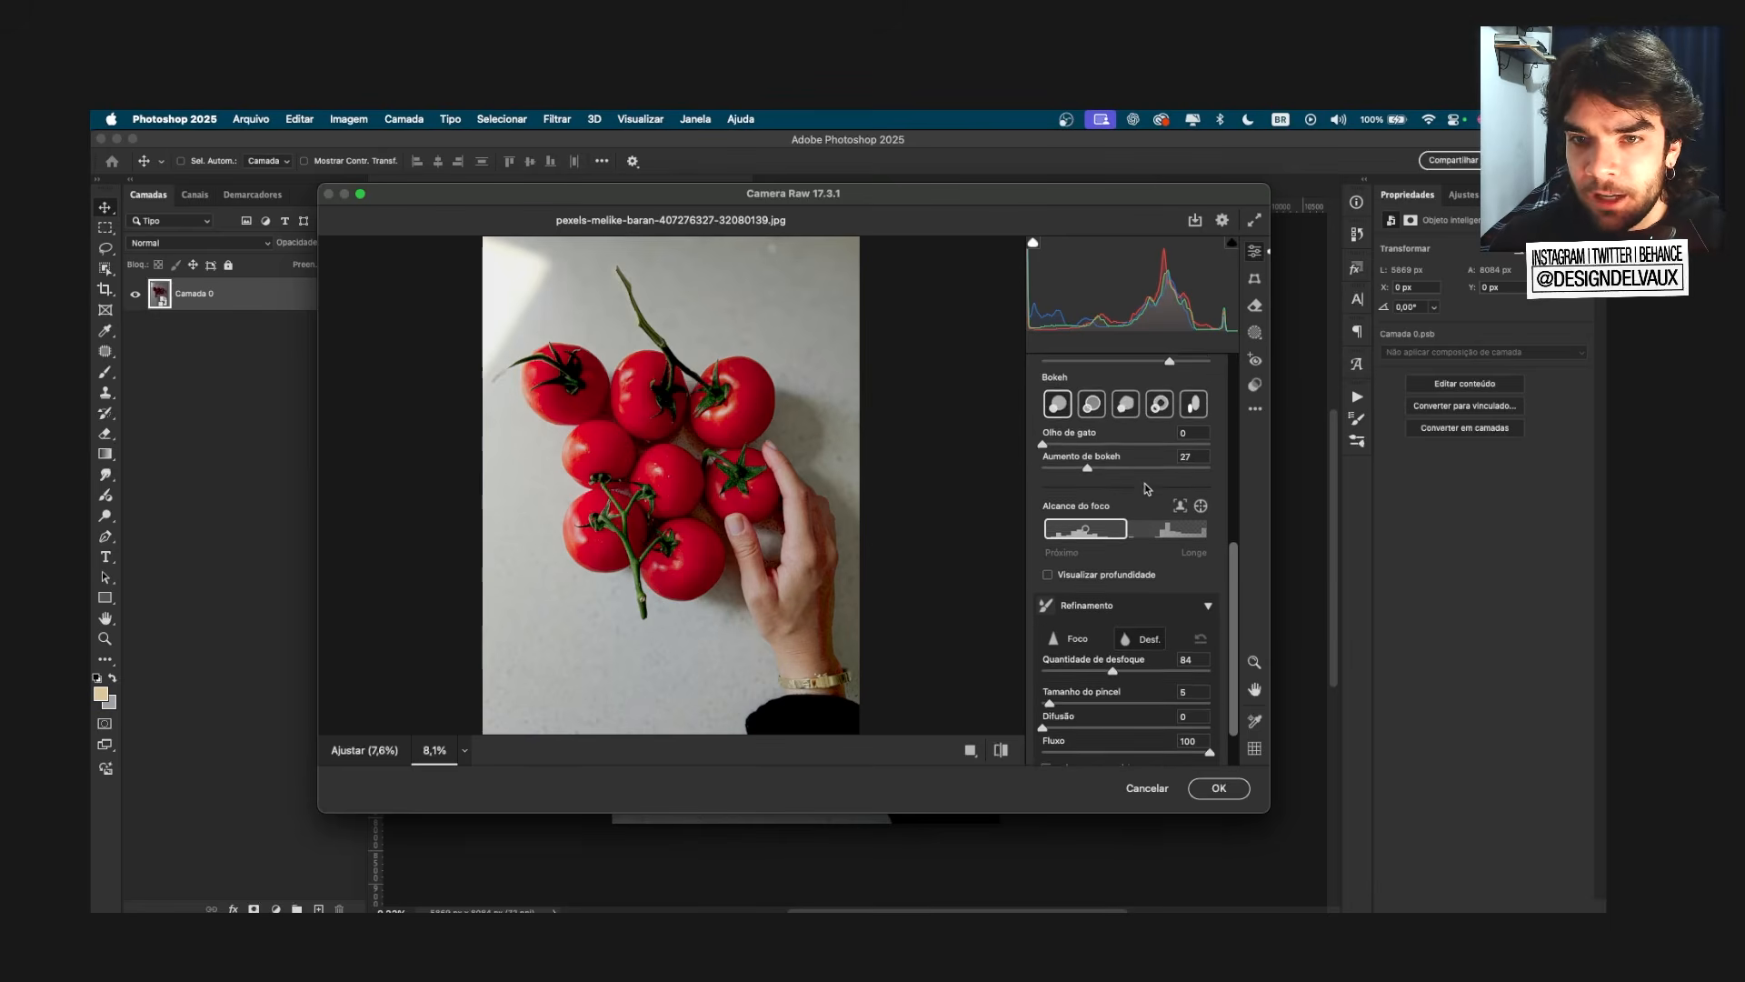
scroll(1100, 450, up, 1)
click(1046, 423)
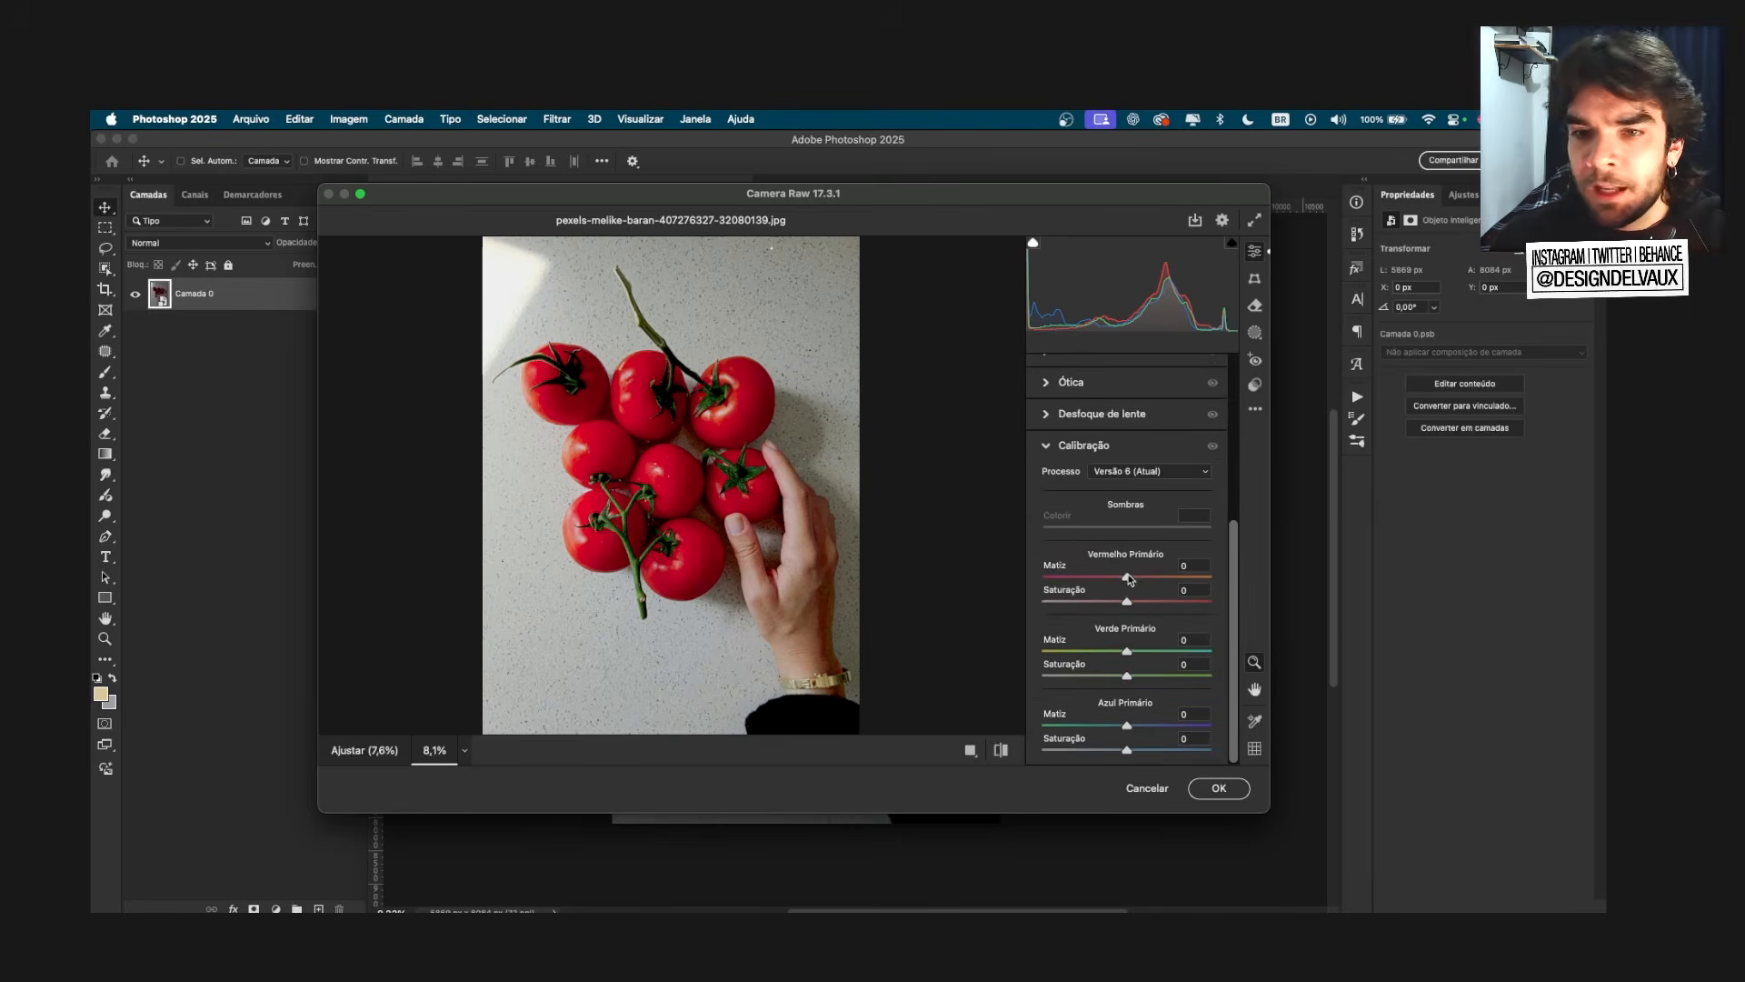
Step: Try shifting the red primary's hue in calibration, first to -22, resetting it to 0 after each change
drag(1127, 578, 1109, 578)
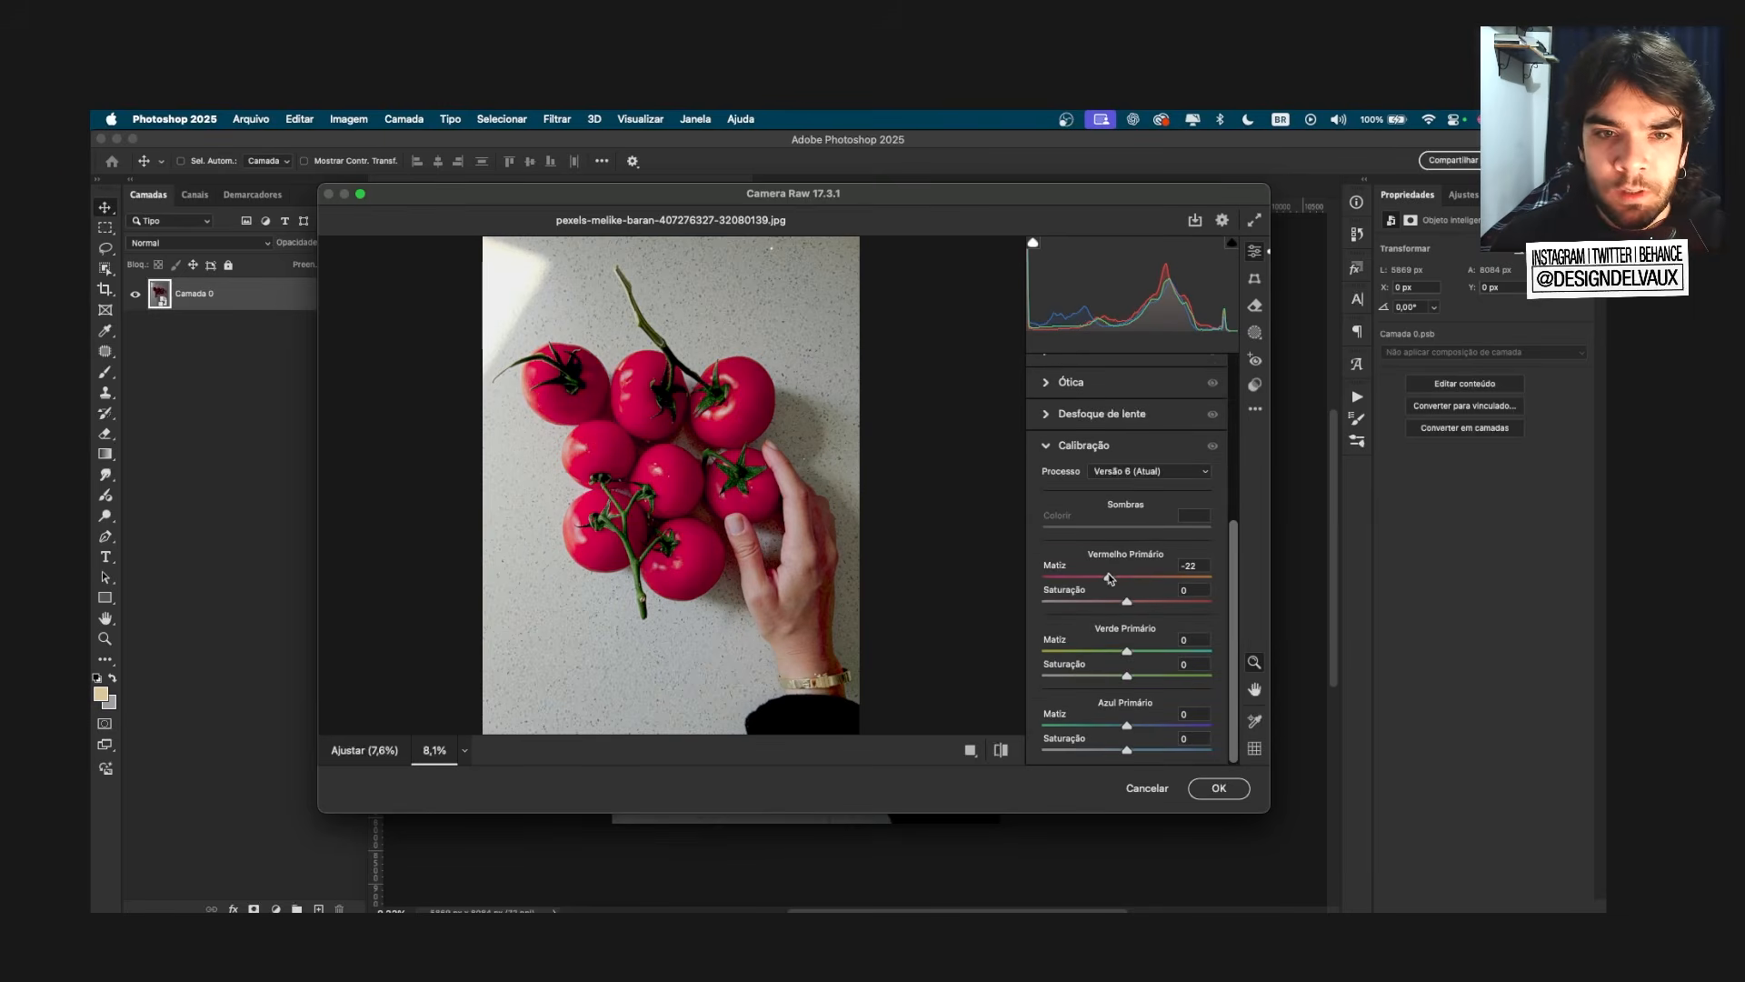
double_click(1110, 579)
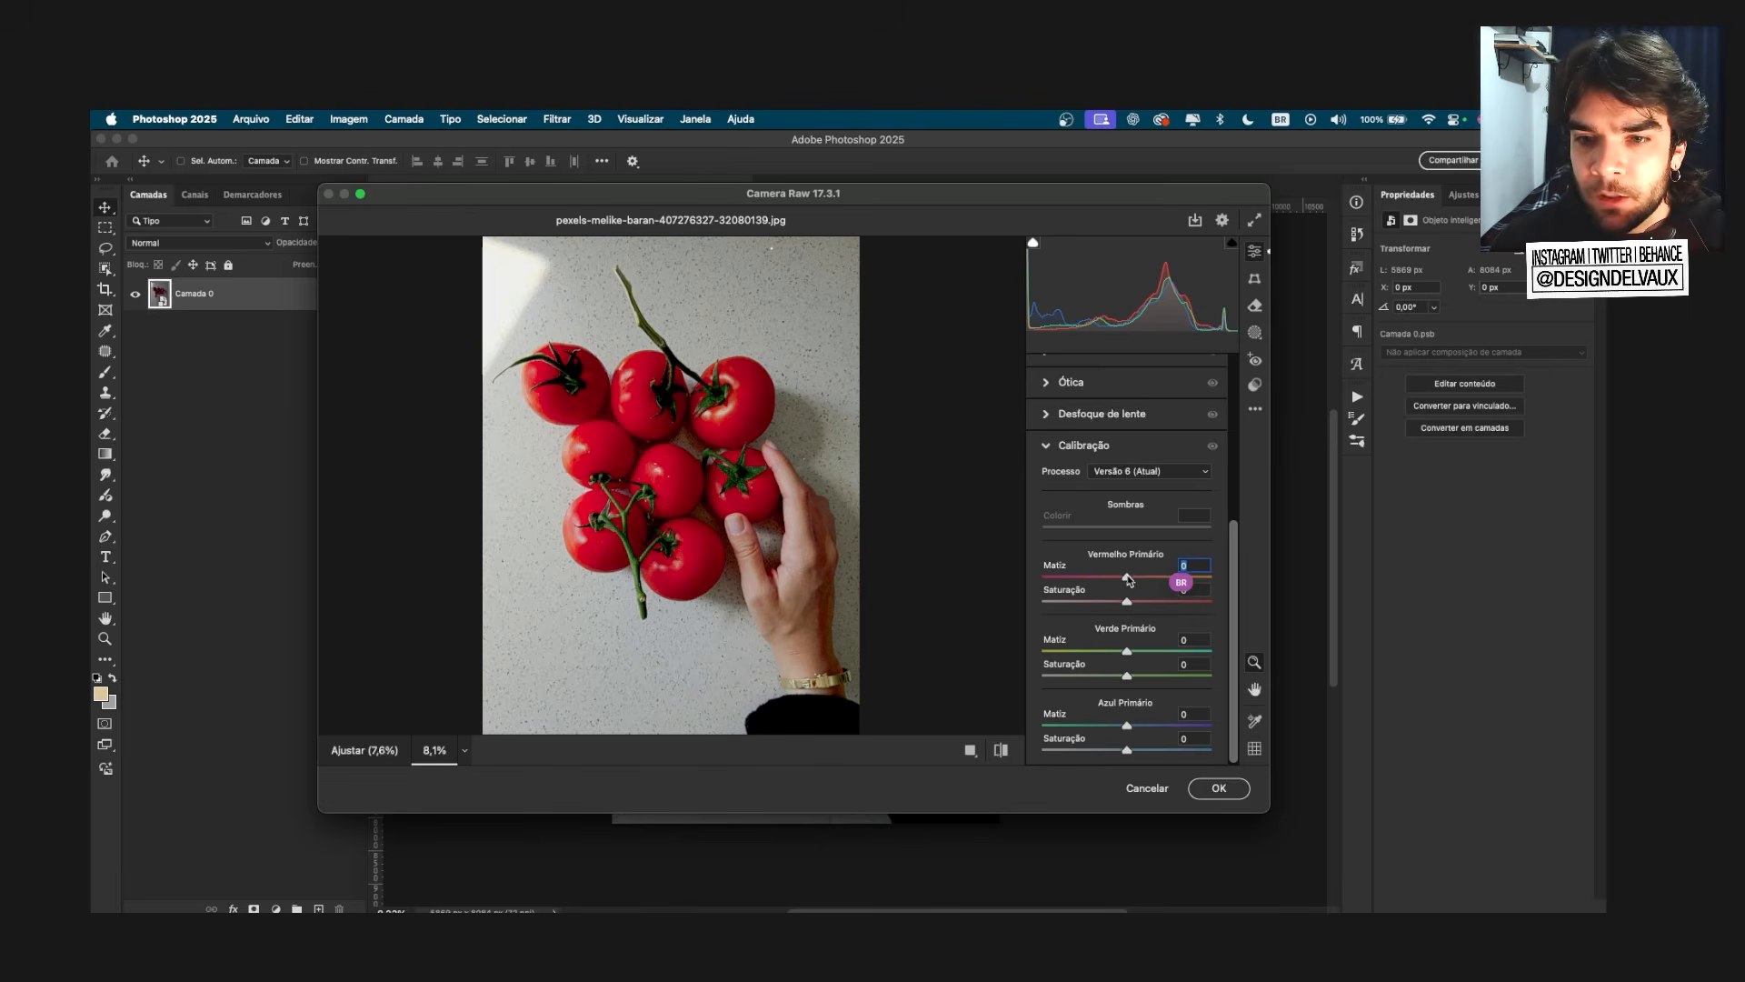
drag(1127, 578, 920, 602)
text(00)
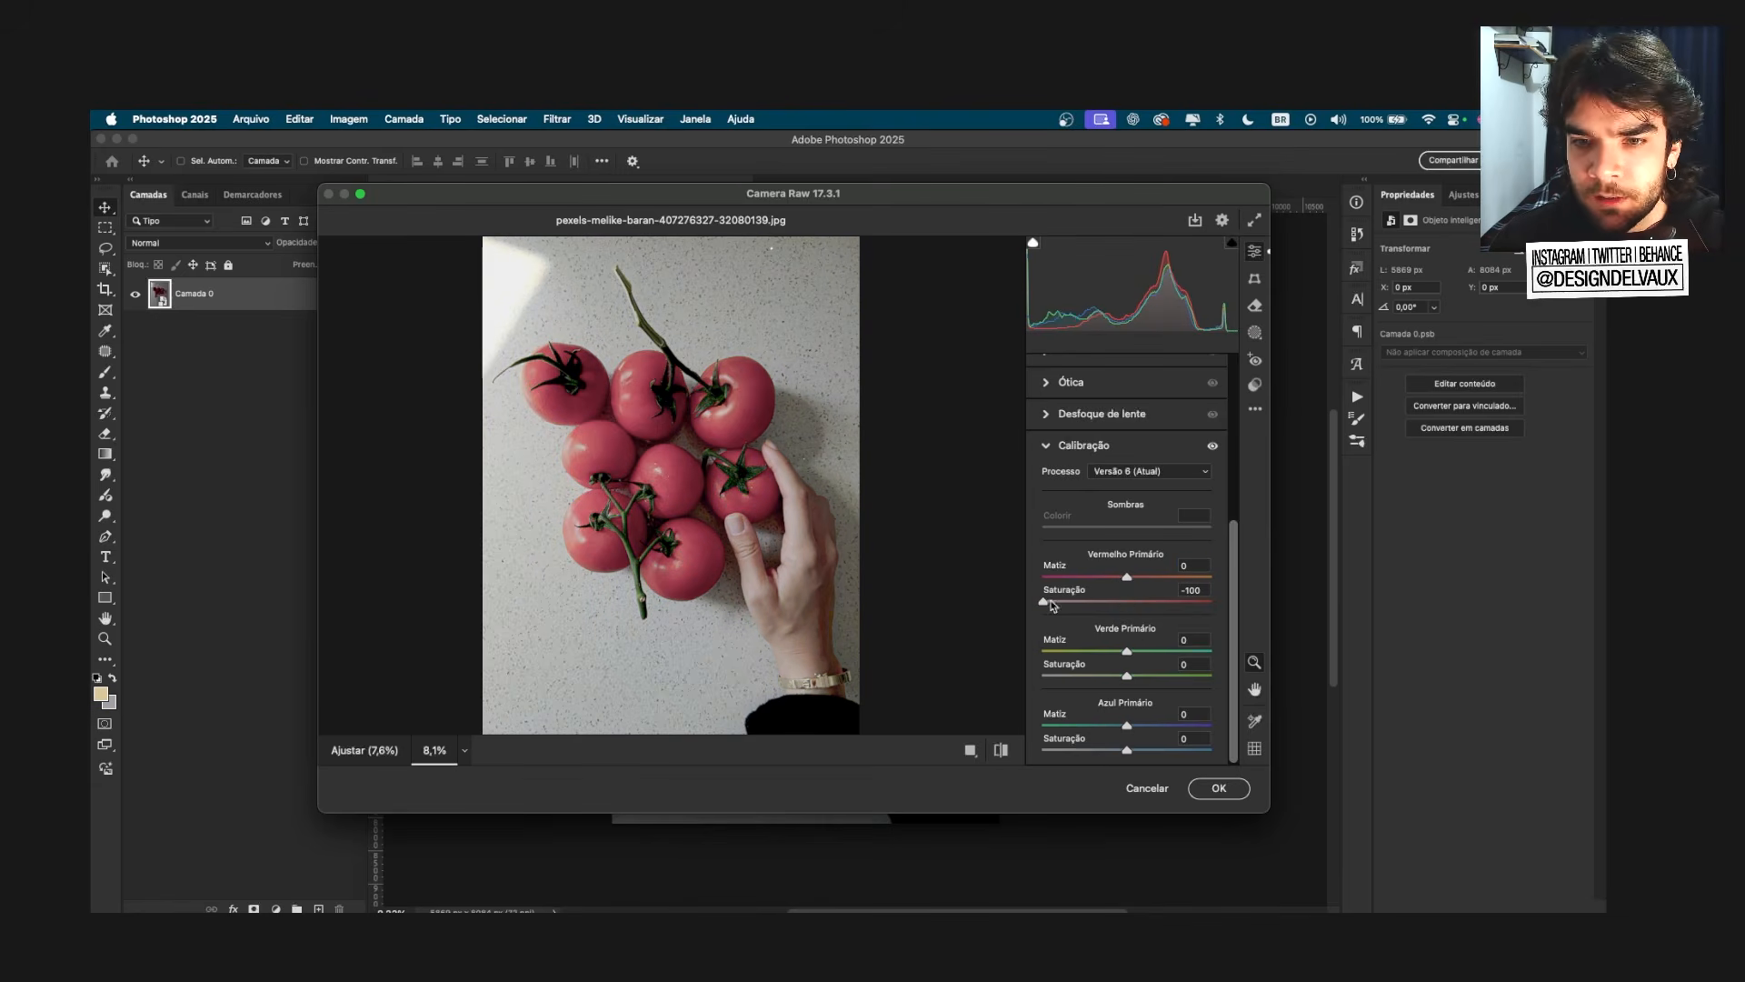
Step: Try lowering the red primary's saturation to -100, reset it to 0, and close the calibration settings
drag(1053, 605, 936, 547)
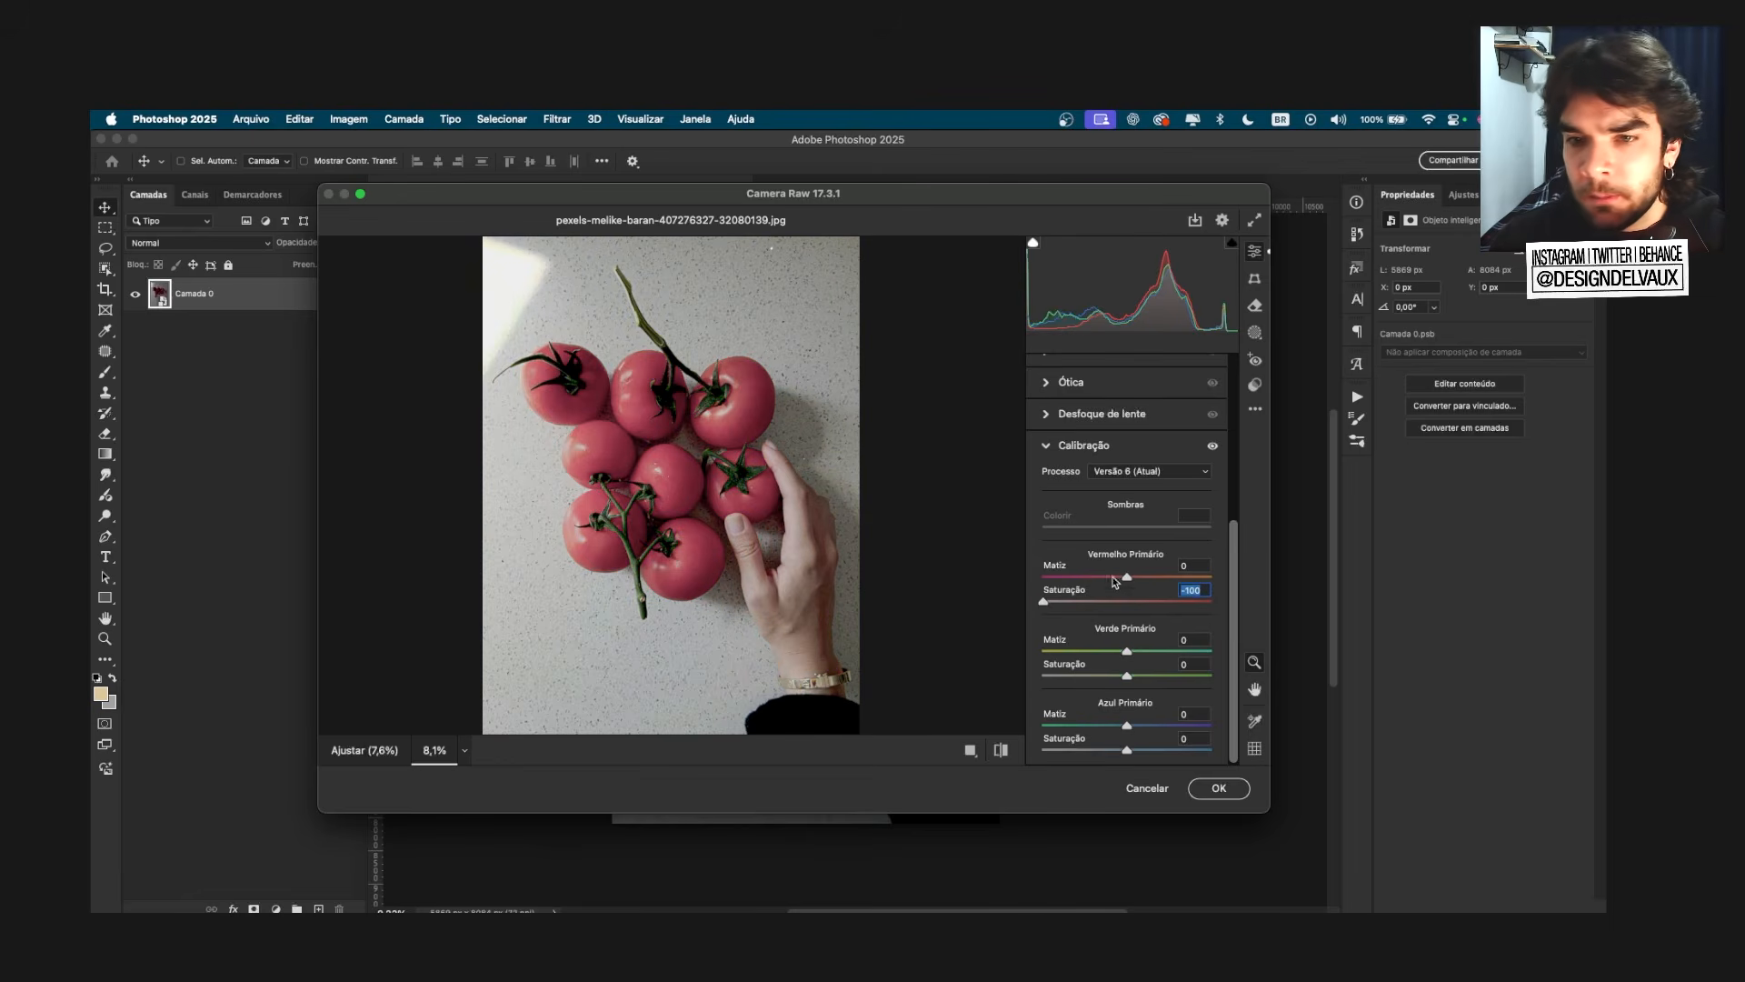
text(0)
key(Return)
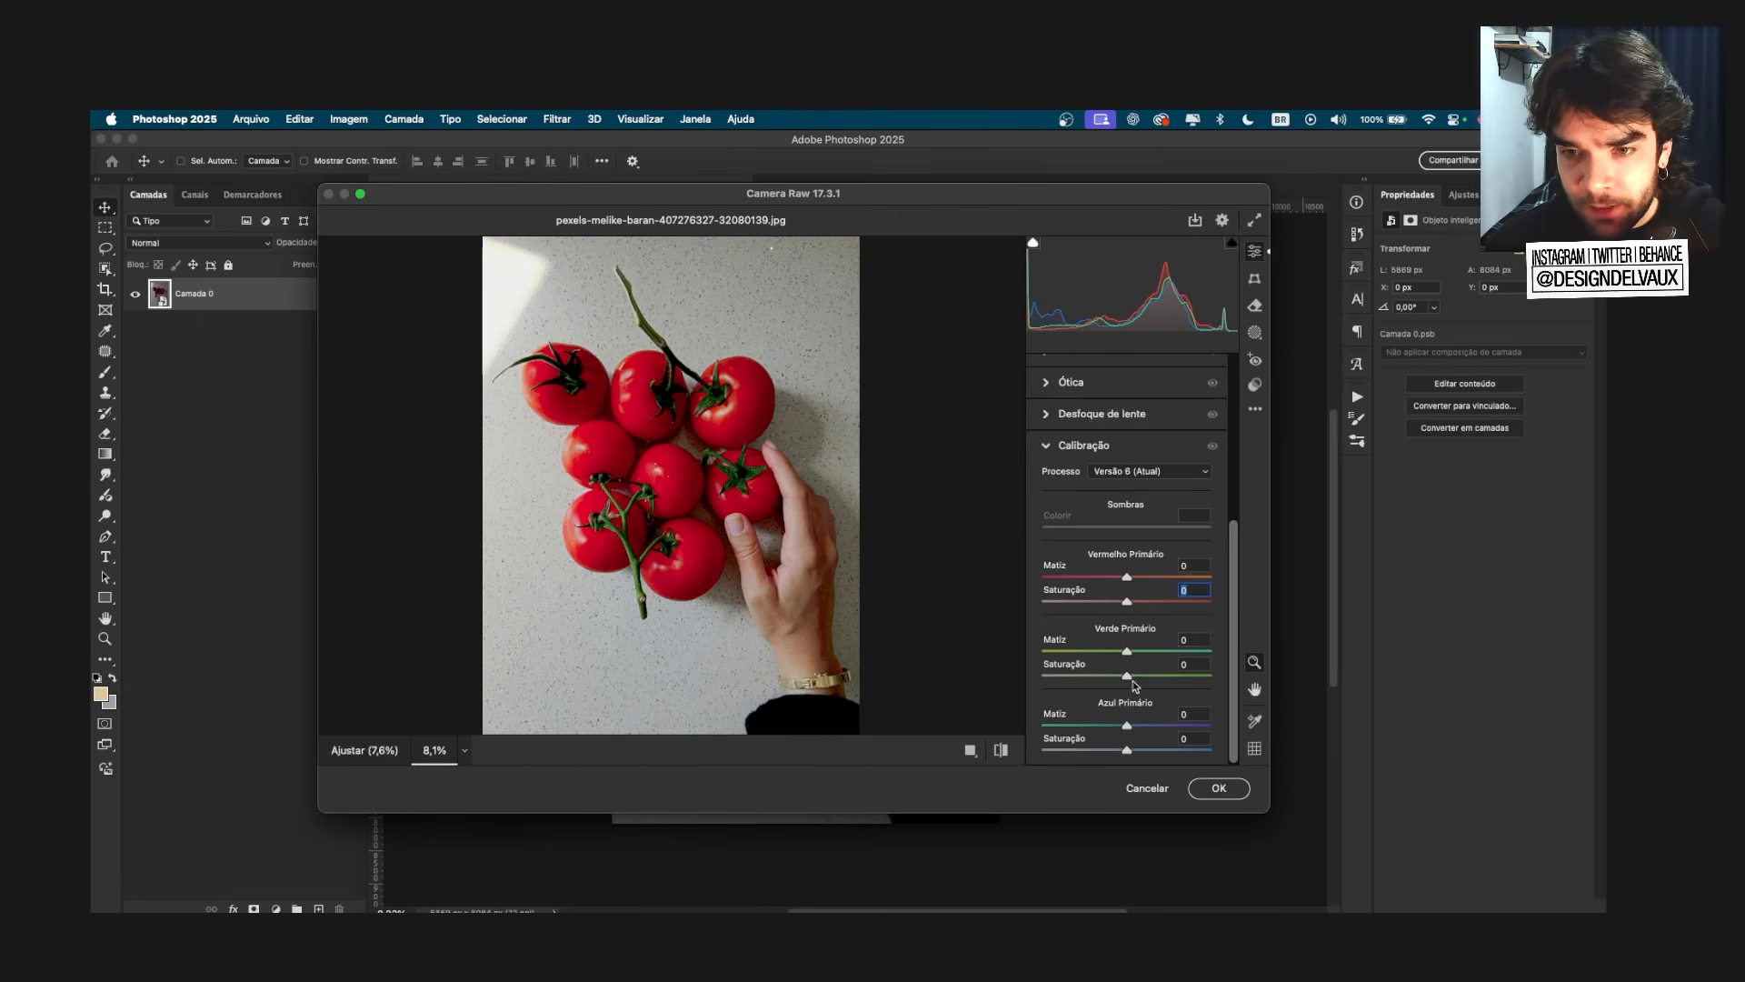
scroll(1237, 556, up, 1)
scroll(1237, 559, down, 1)
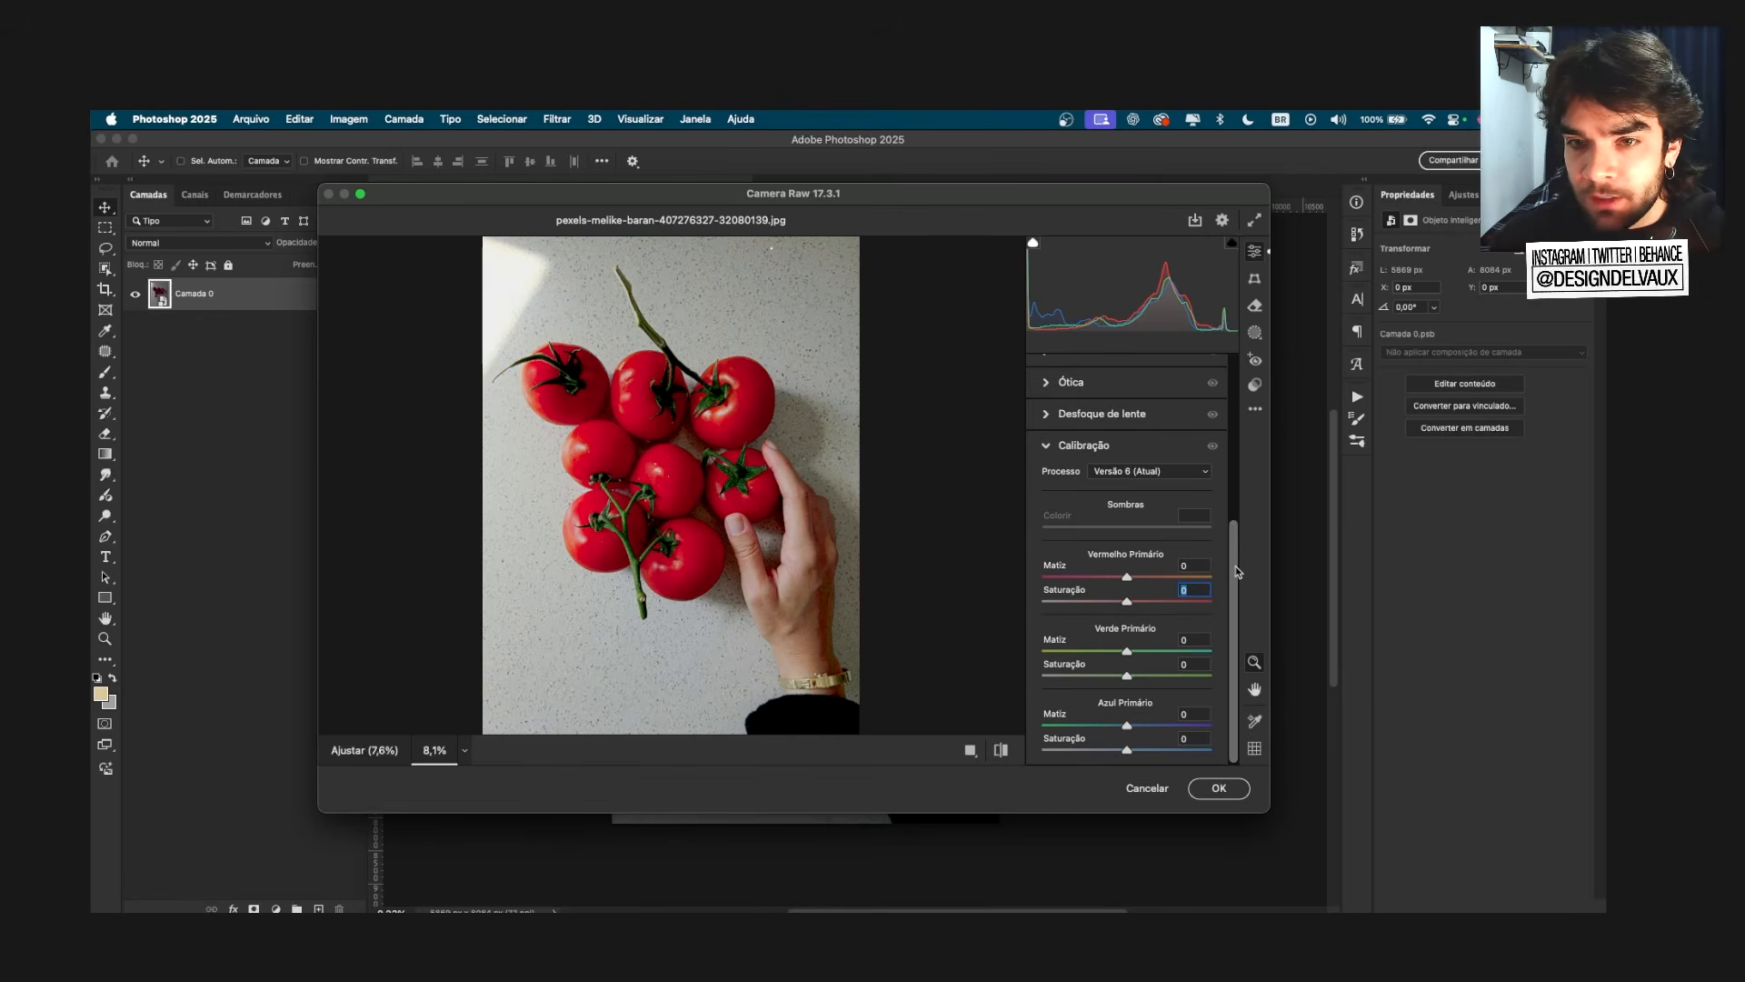
click(1047, 446)
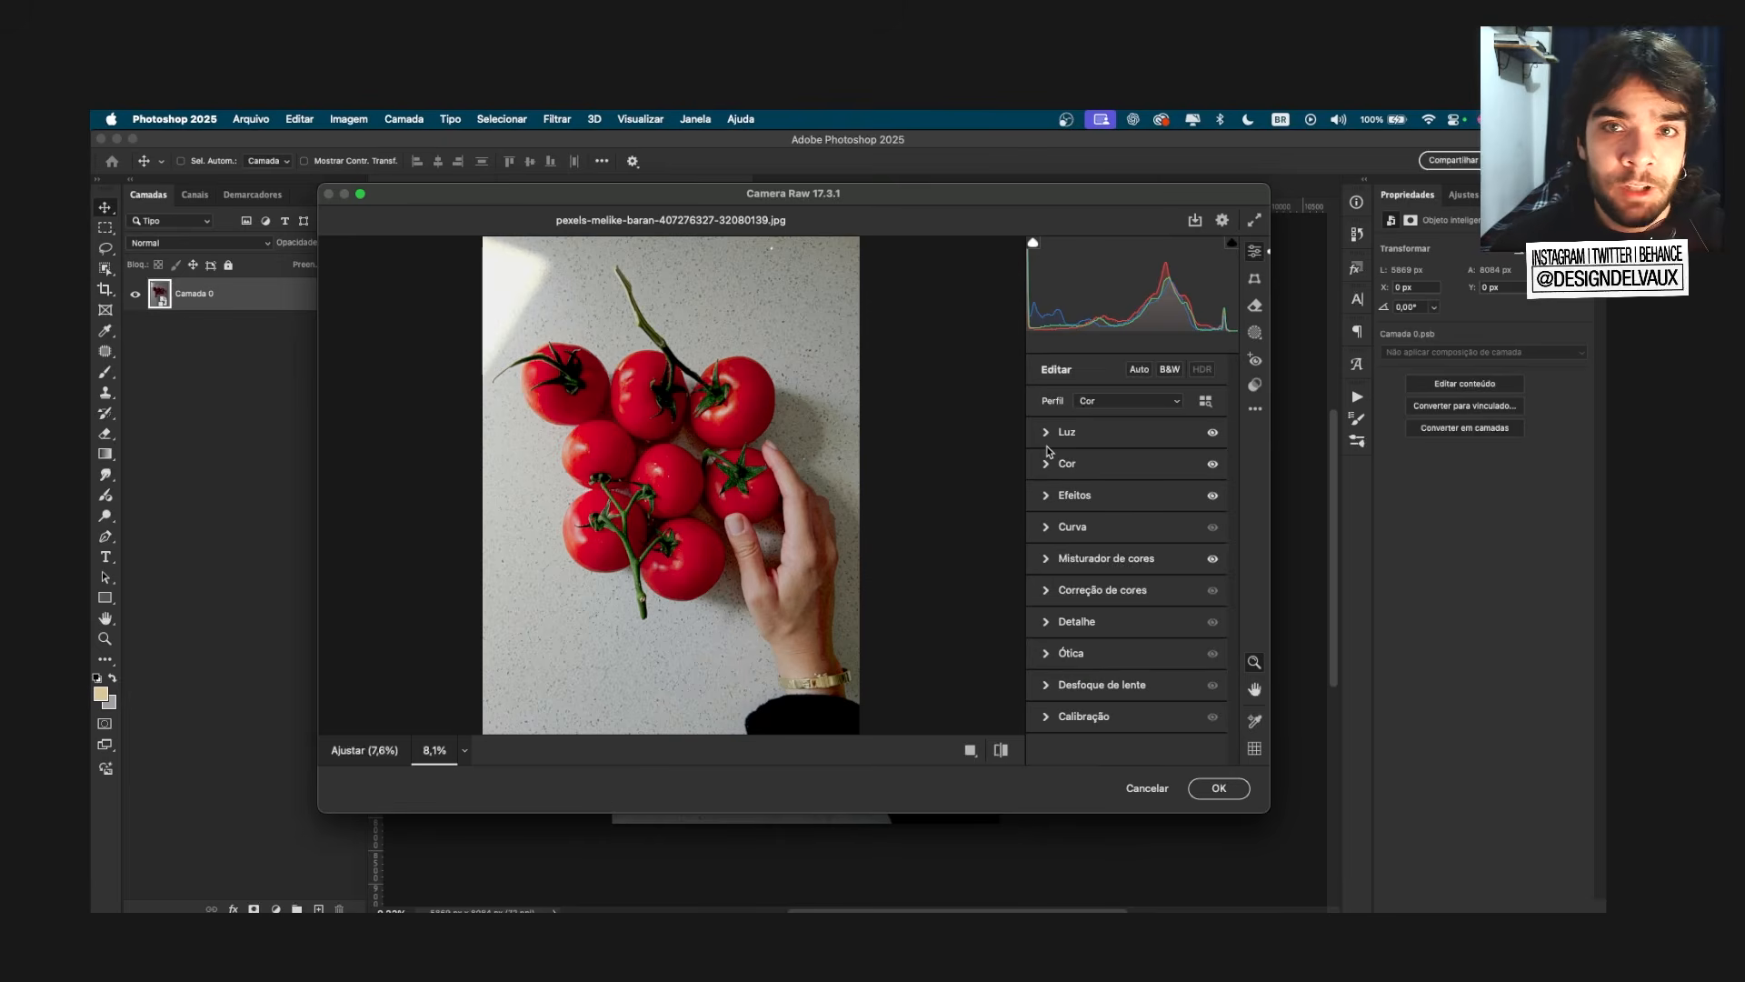
Step: Open the presets and preview looks from the food and black-and-white portrait groups, such as FD11 and PB03
drag(920, 202, 915, 201)
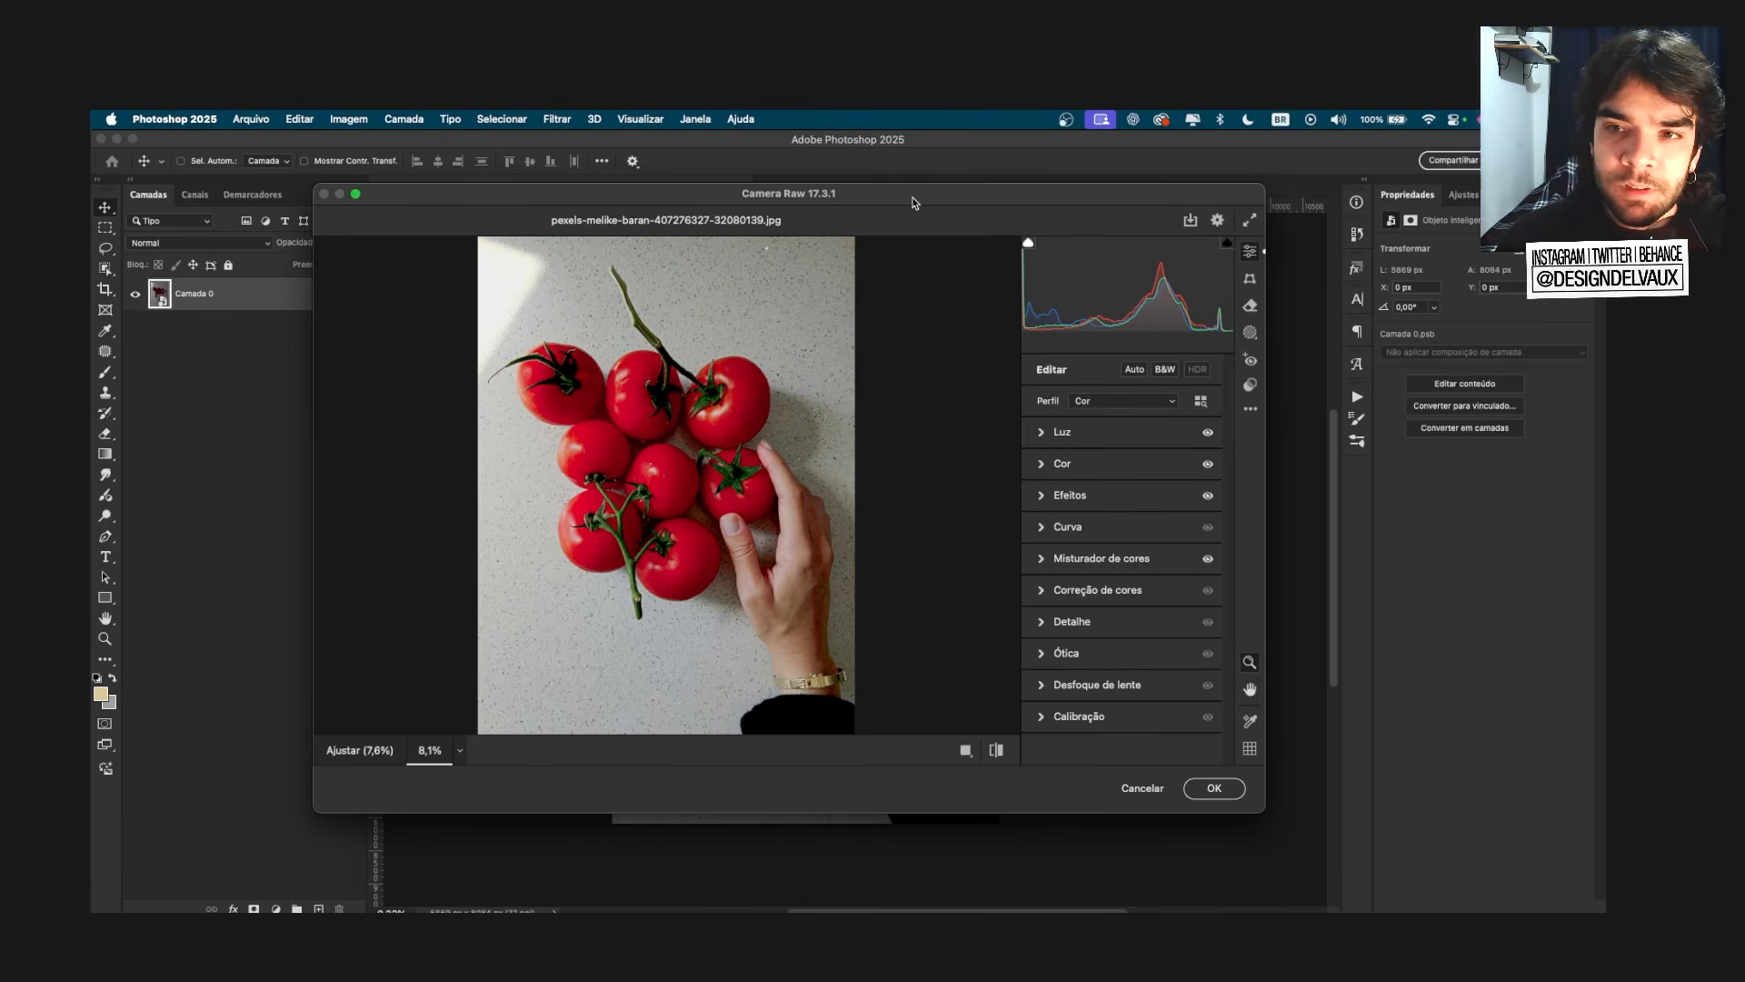
click(1251, 386)
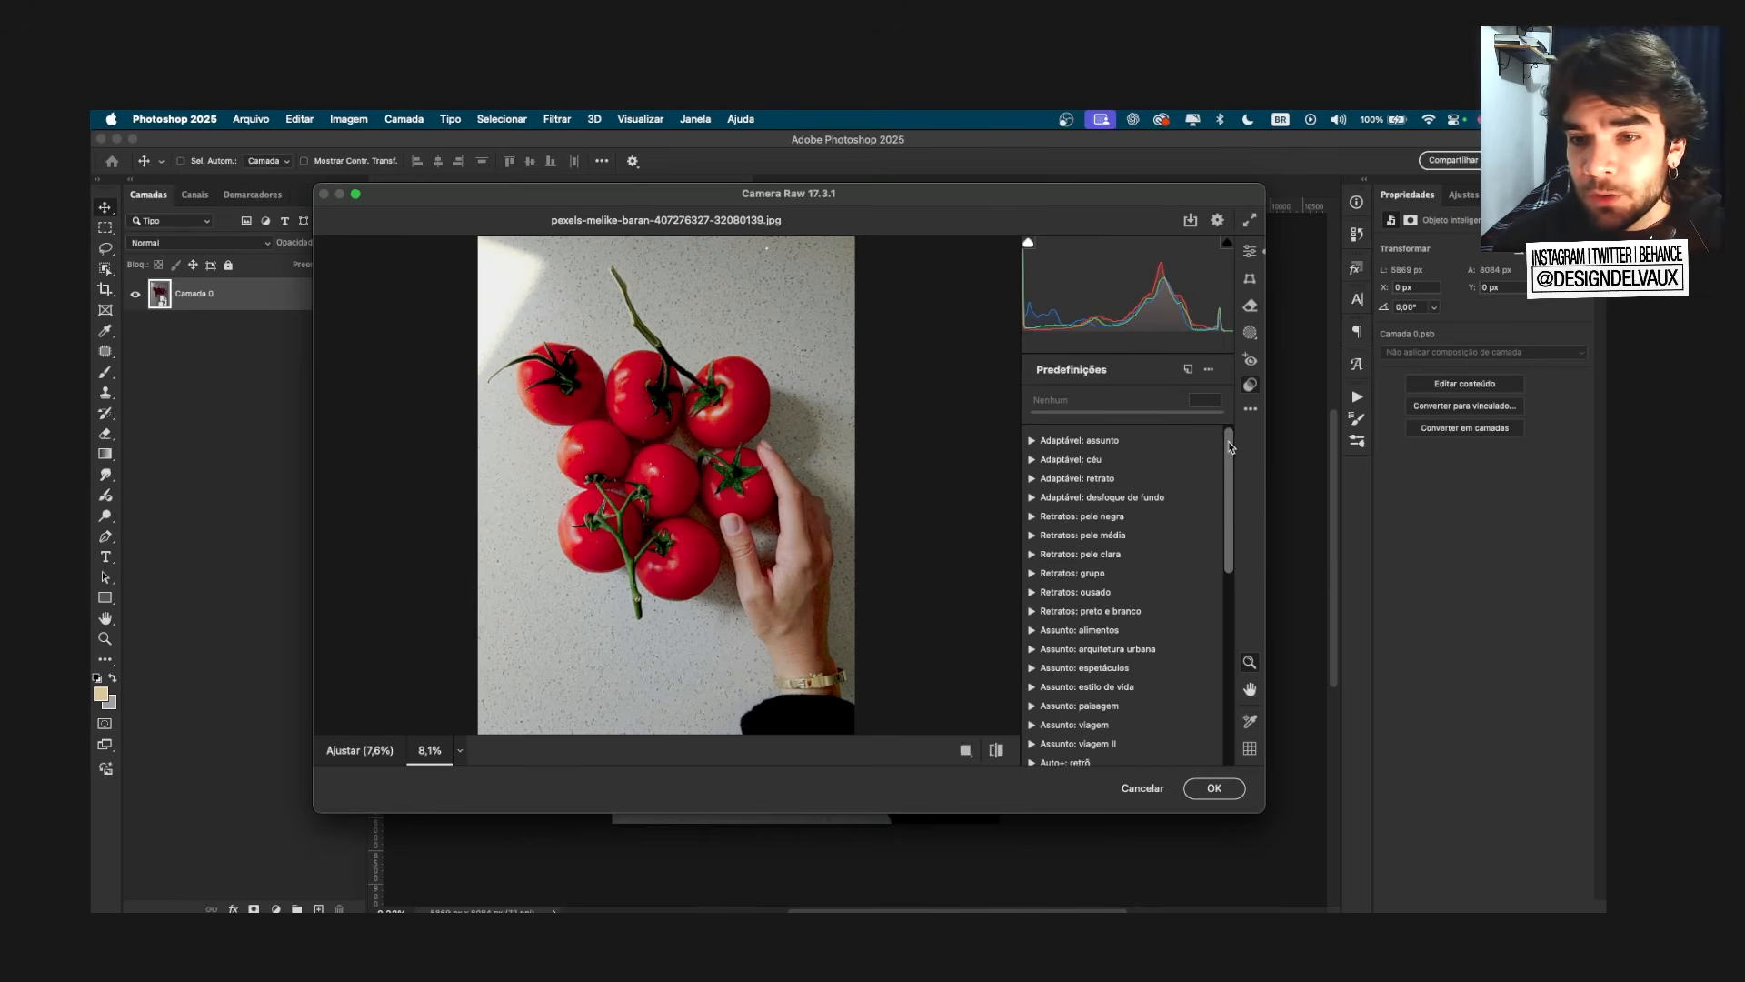
drag(1231, 446, 1232, 509)
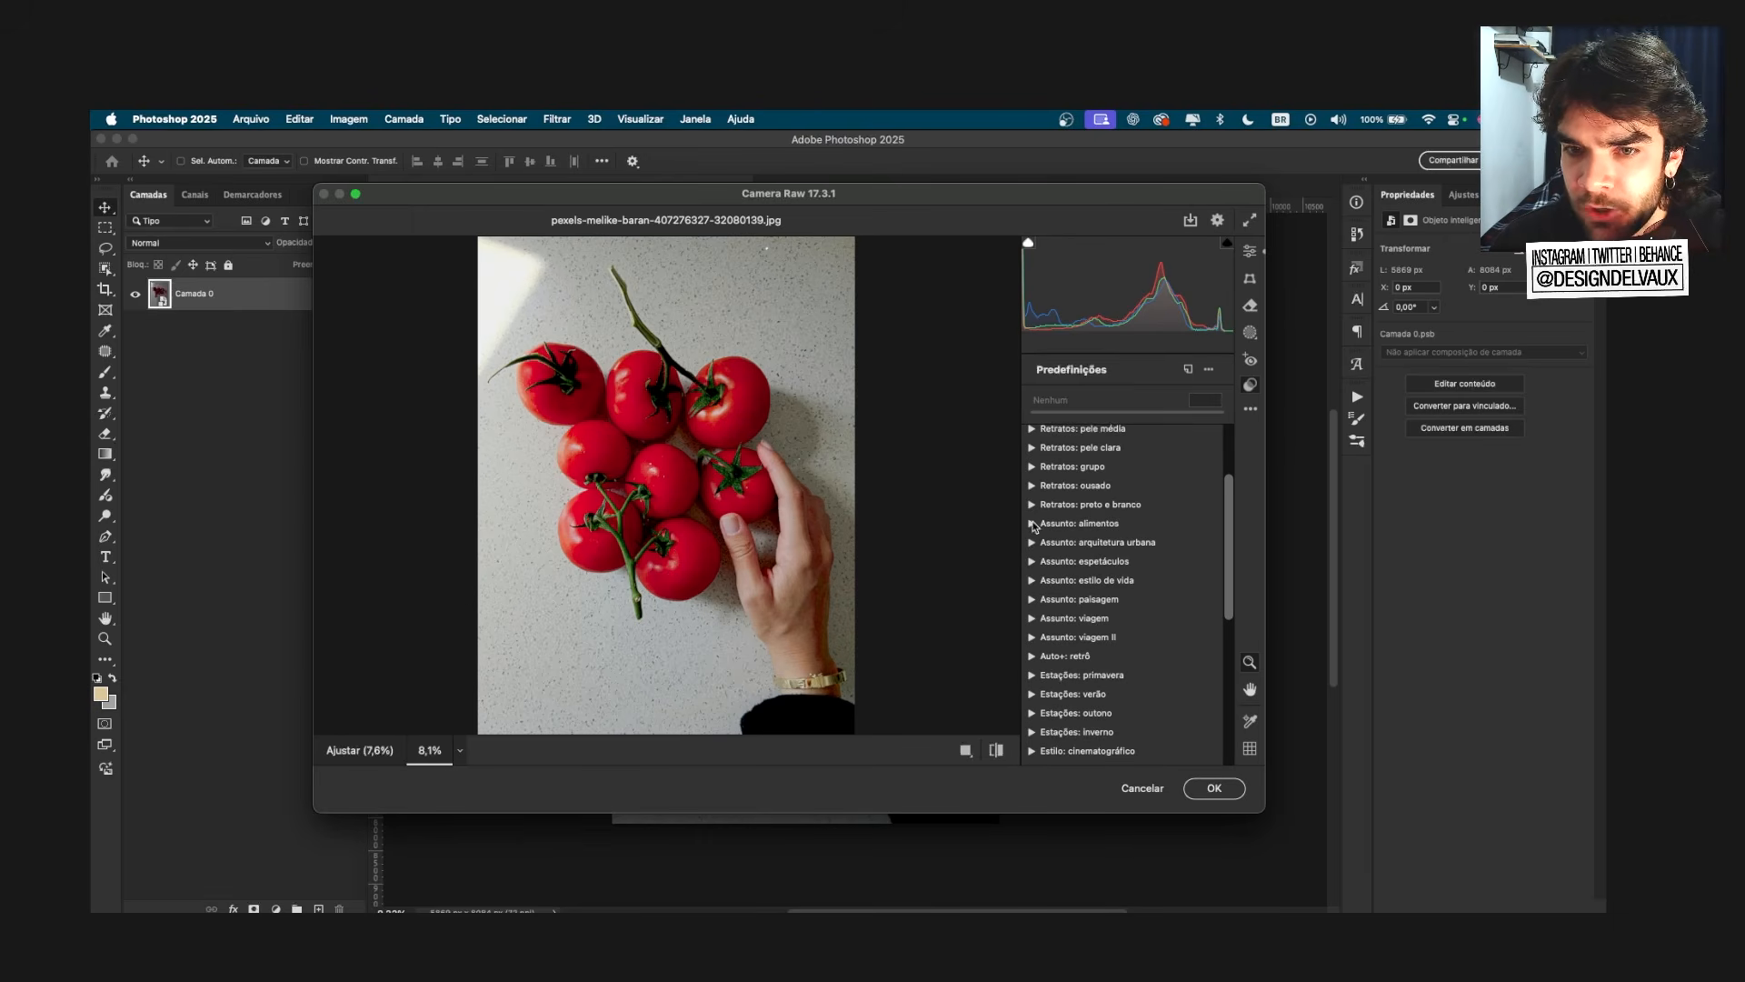
click(1033, 525)
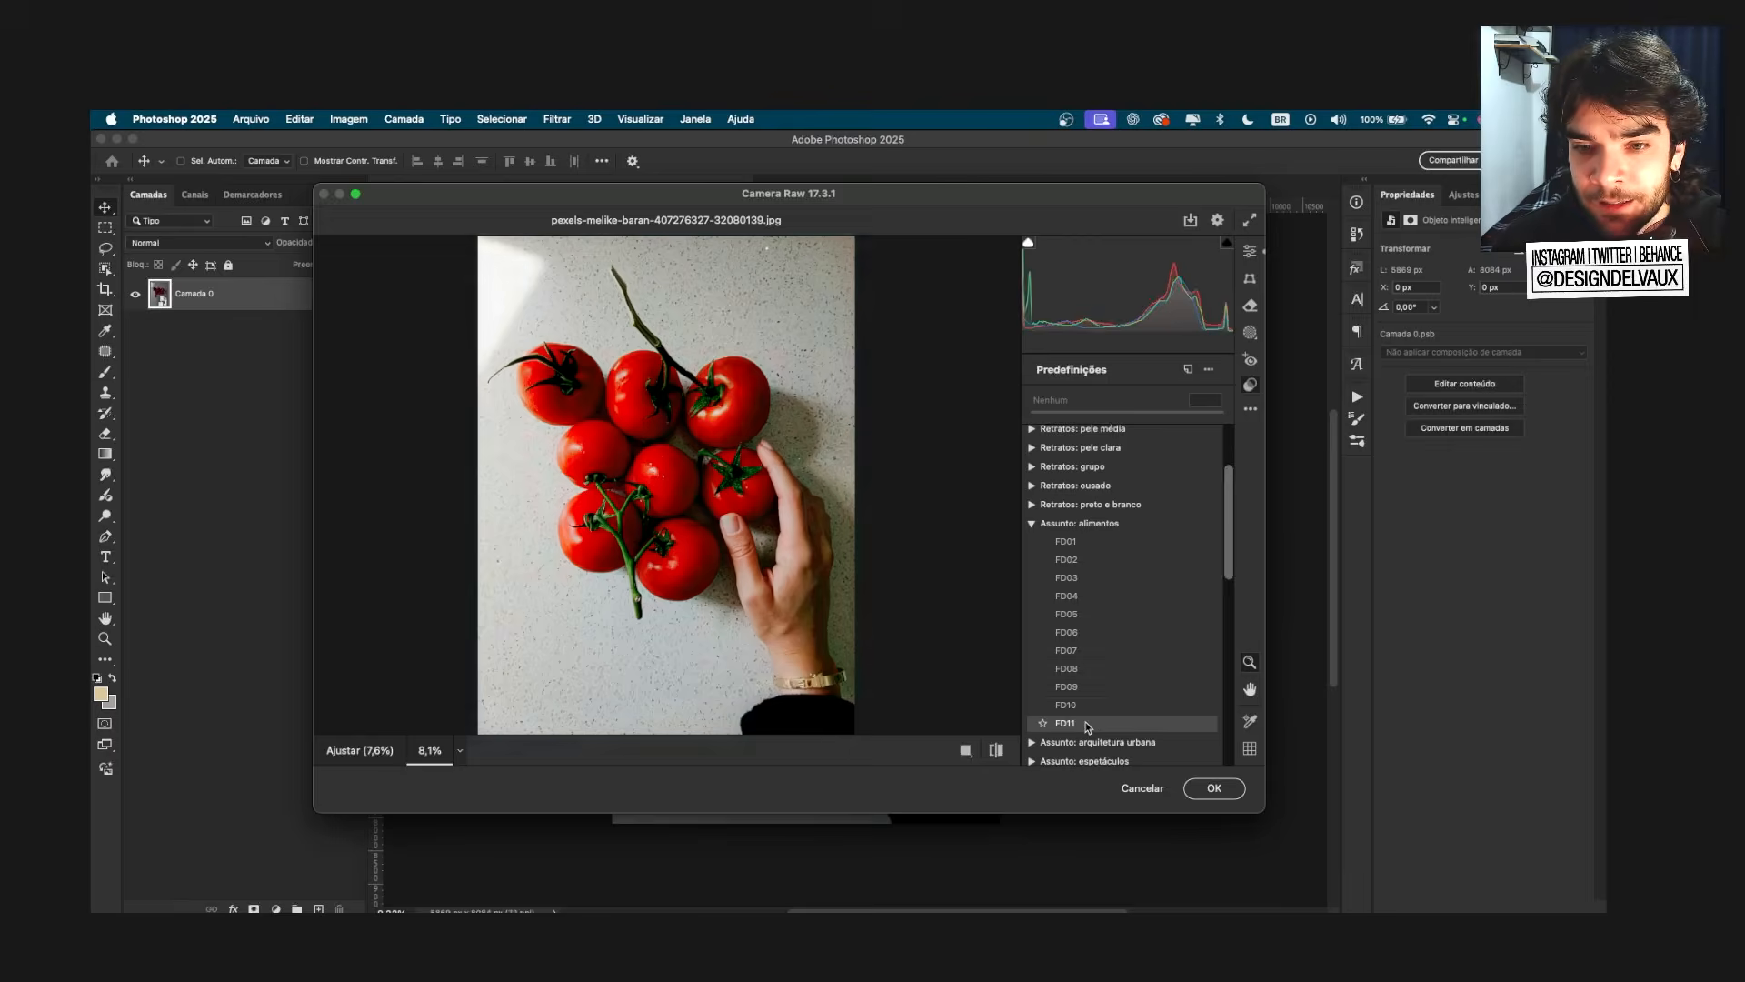
click(1033, 523)
click(1031, 507)
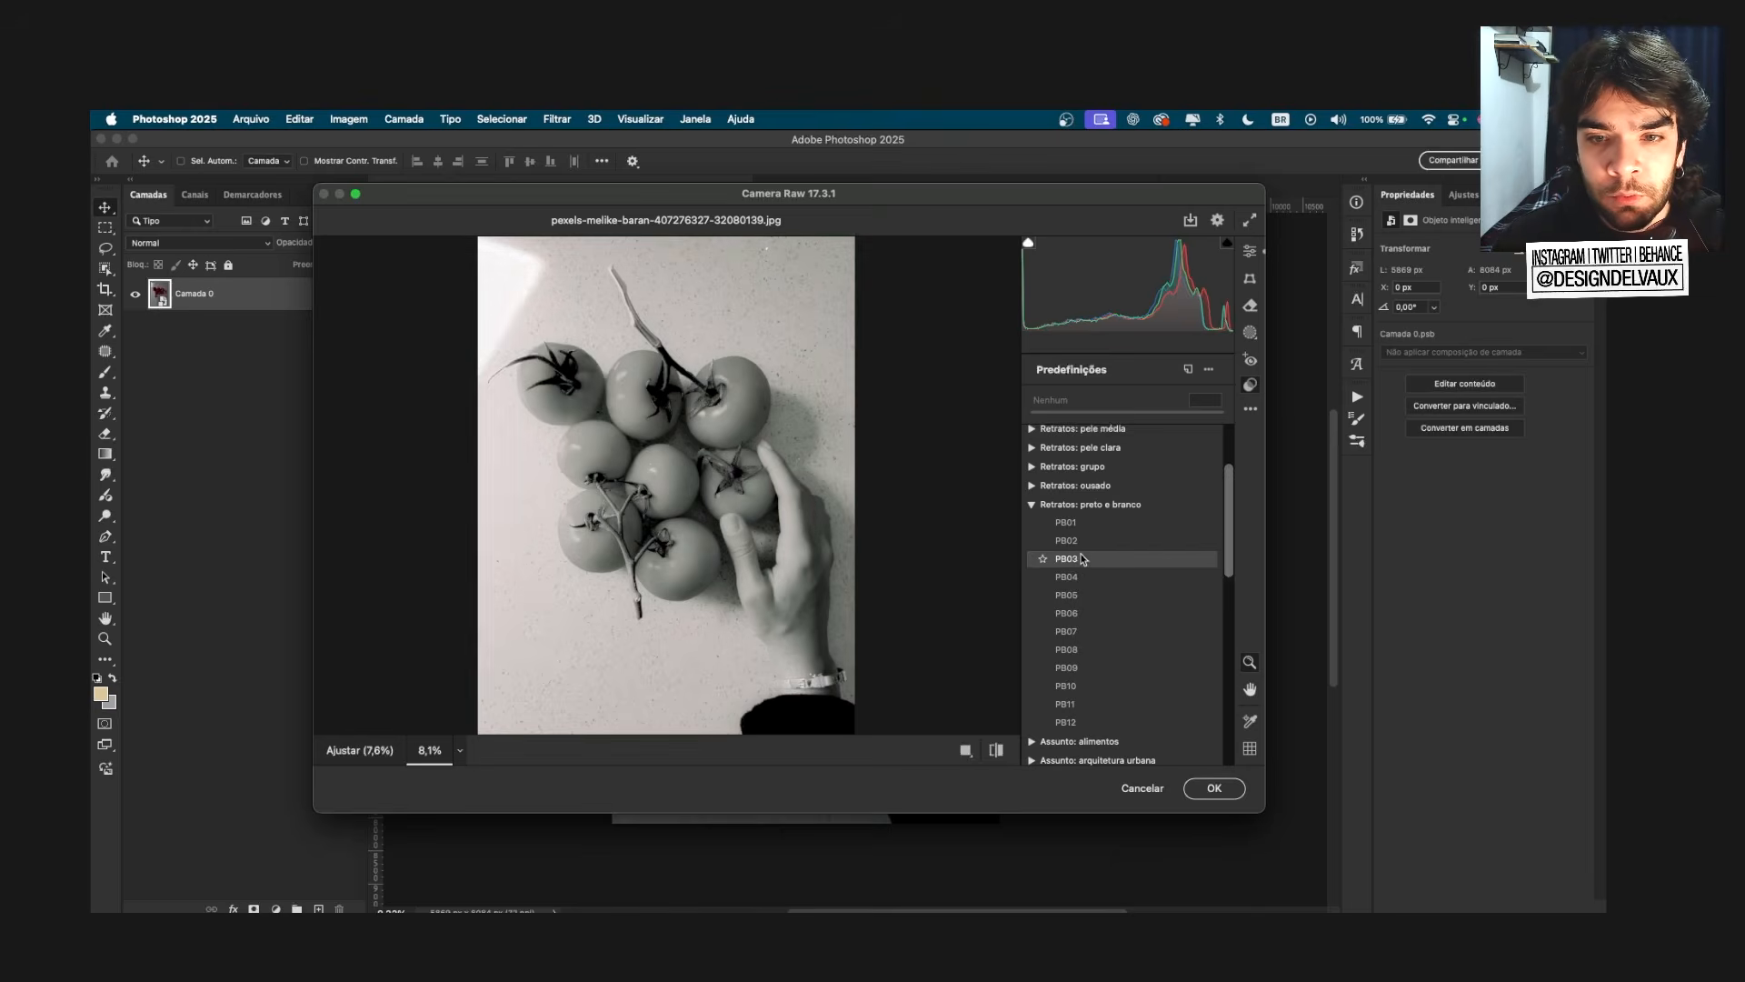
click(1082, 504)
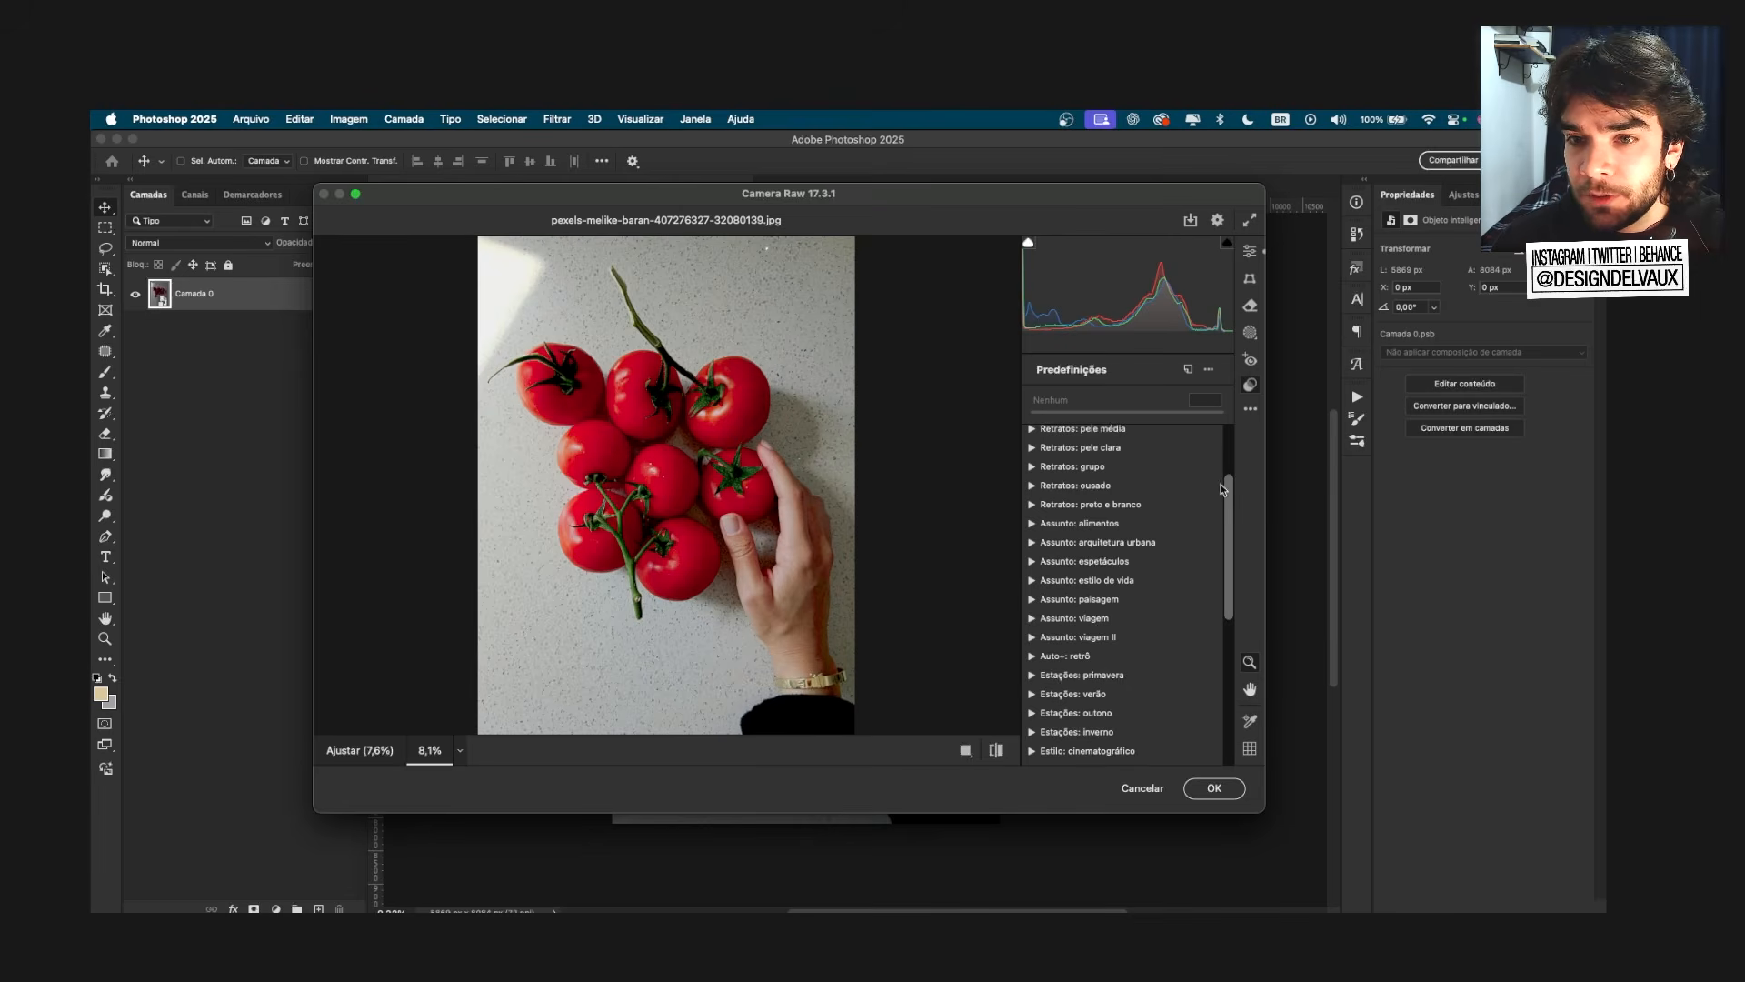
Step: Browse the remaining preset groups and expand the Estilo: vintage group
scroll(1231, 484, down, 5)
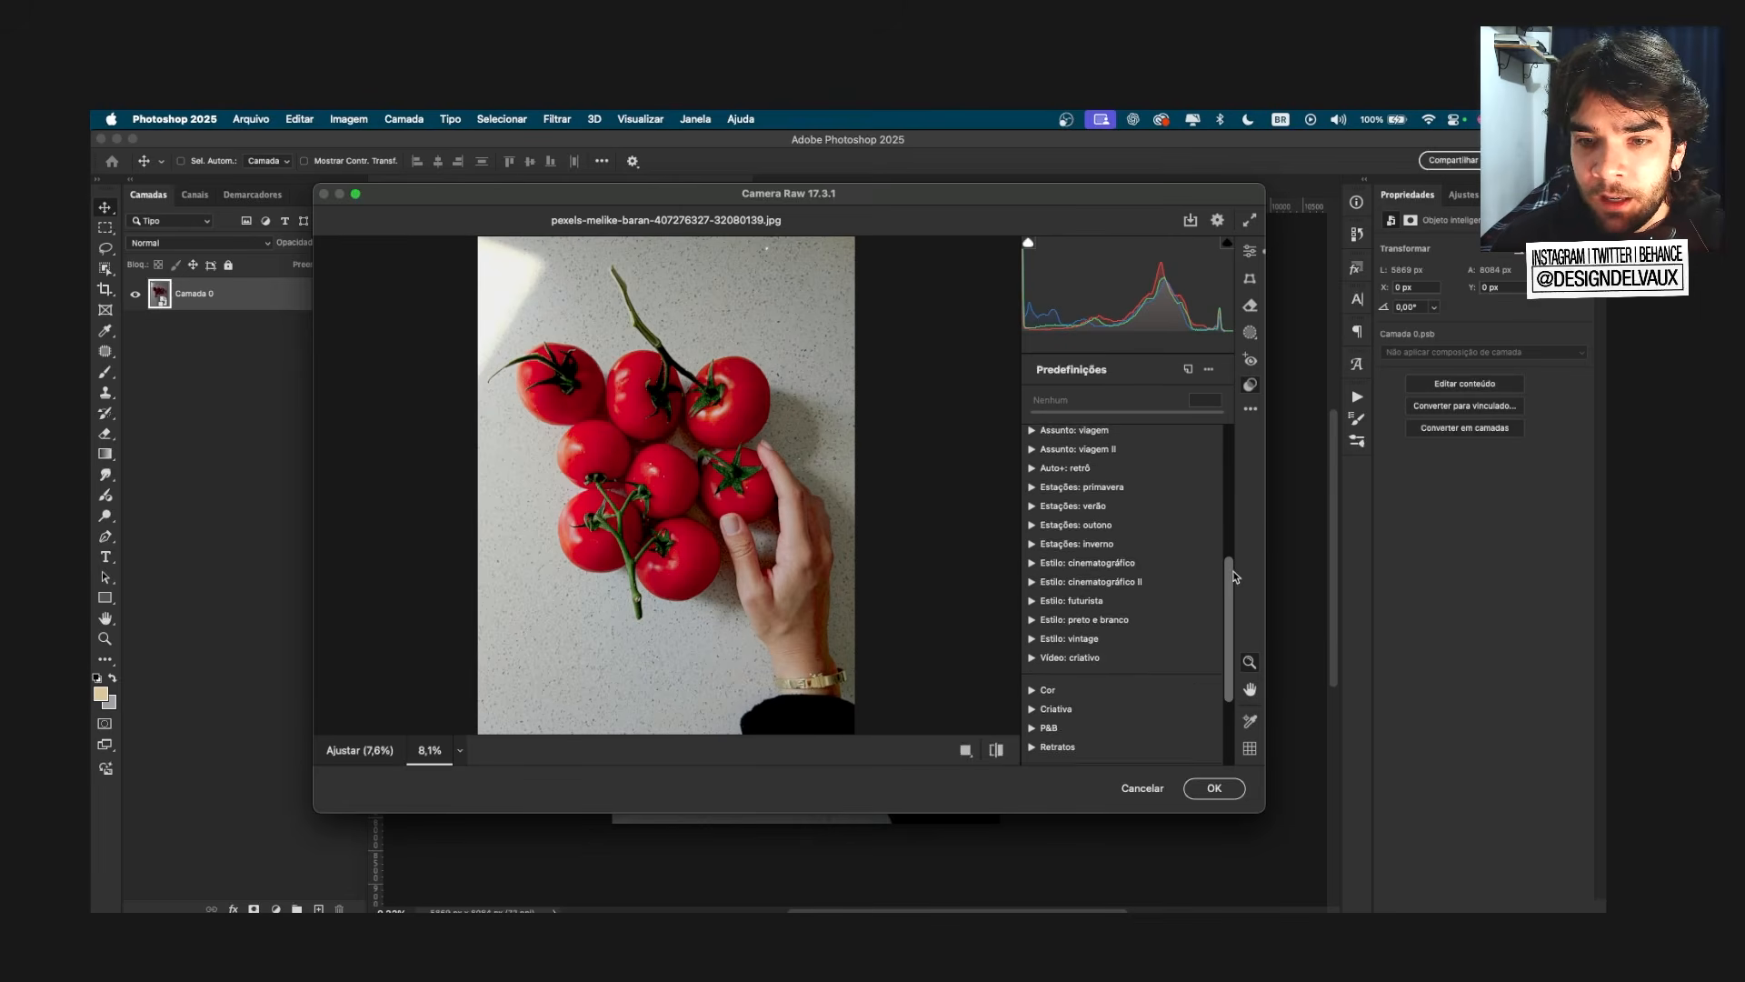
click(1032, 639)
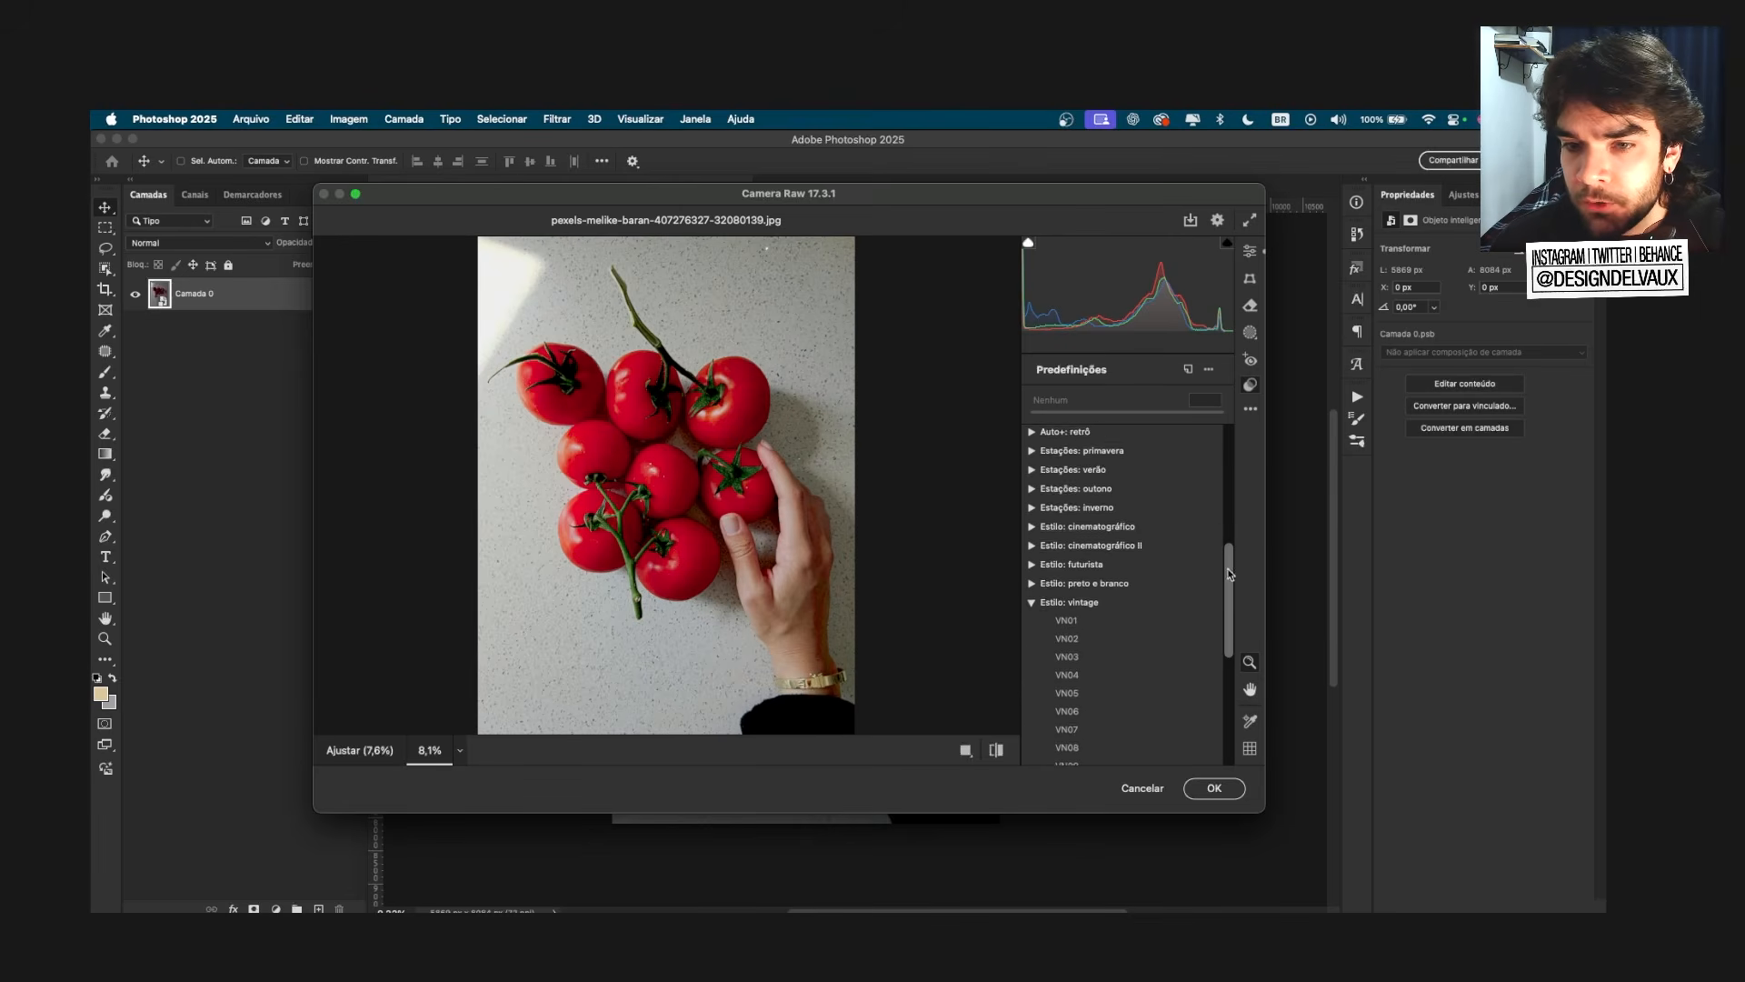
scroll(1109, 581, down, 4)
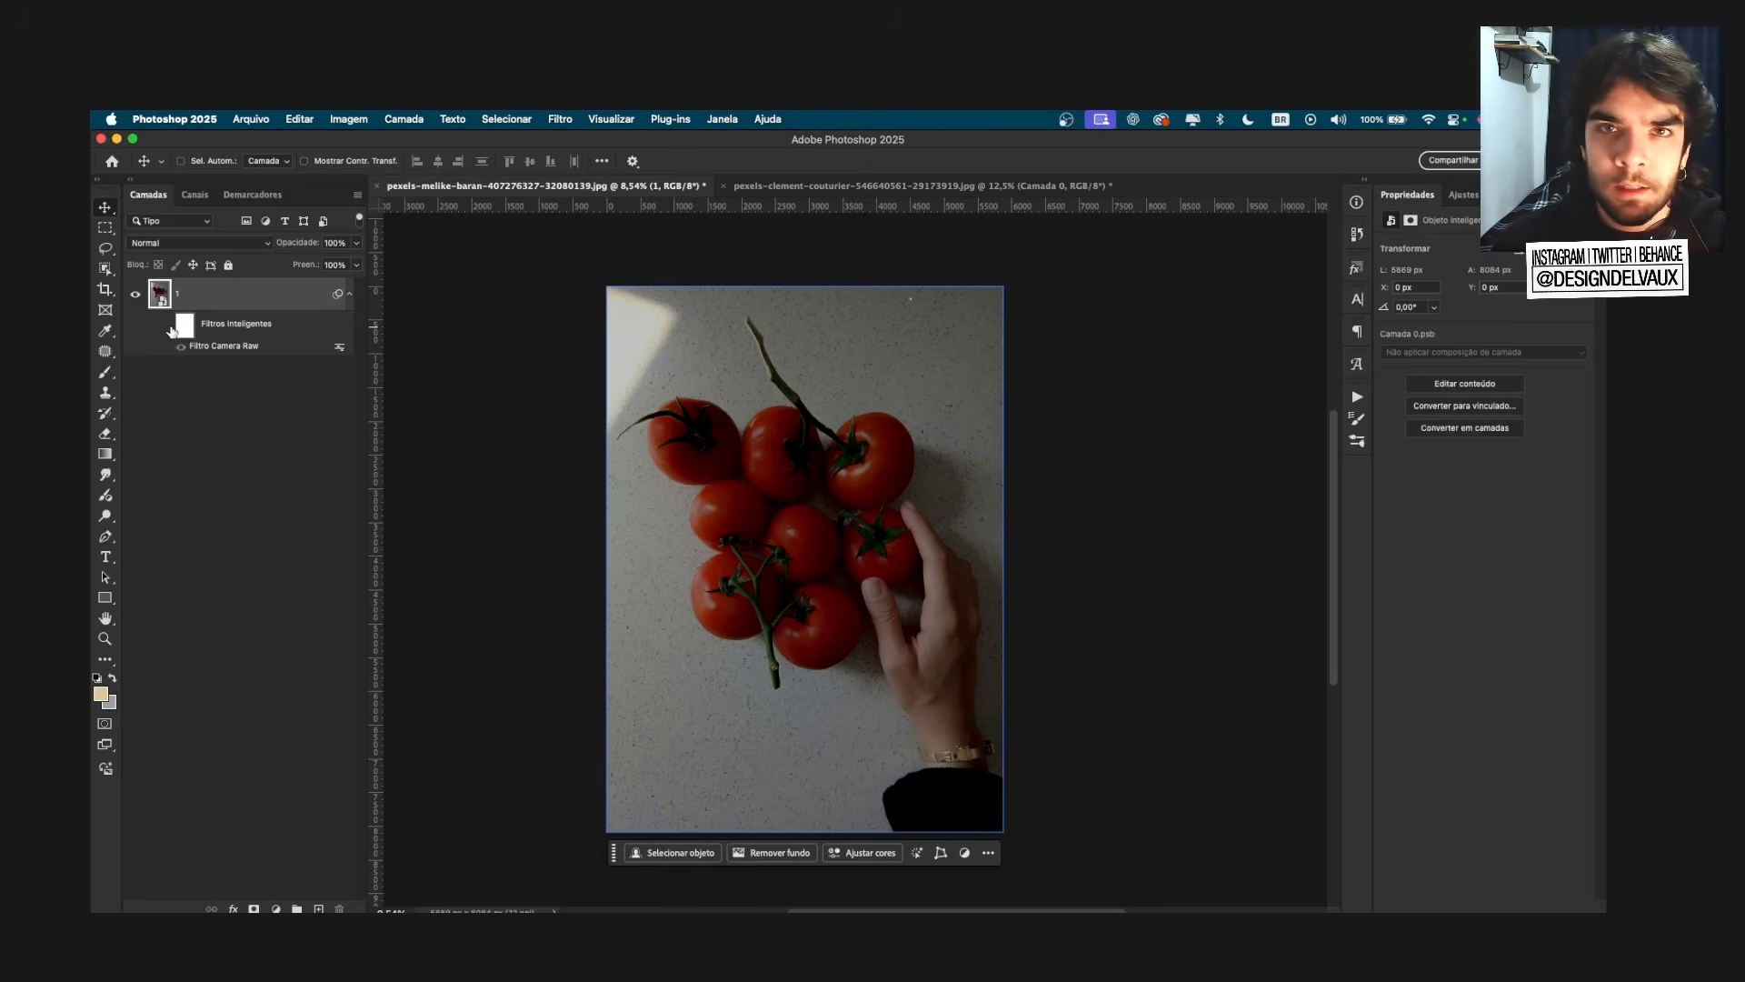
Step: Show the smart filters on layer 1 again, duplicate the layer, and rename the copy 2
click(167, 329)
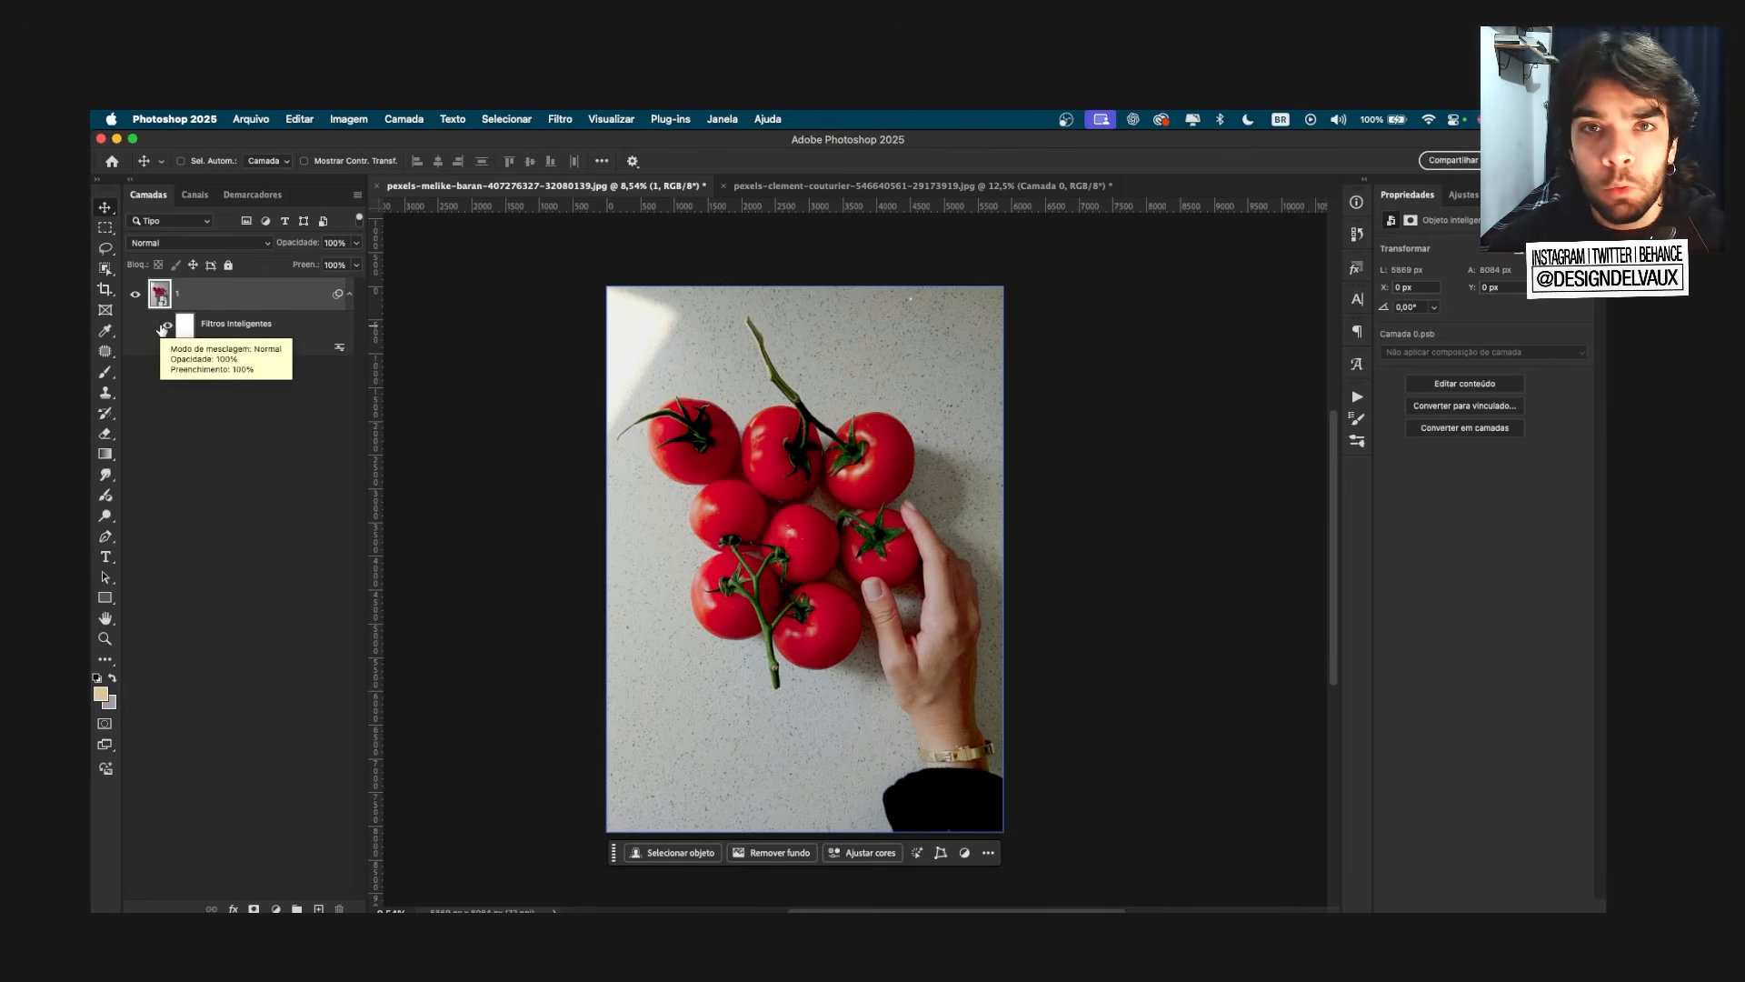
click(349, 292)
key(super+j)
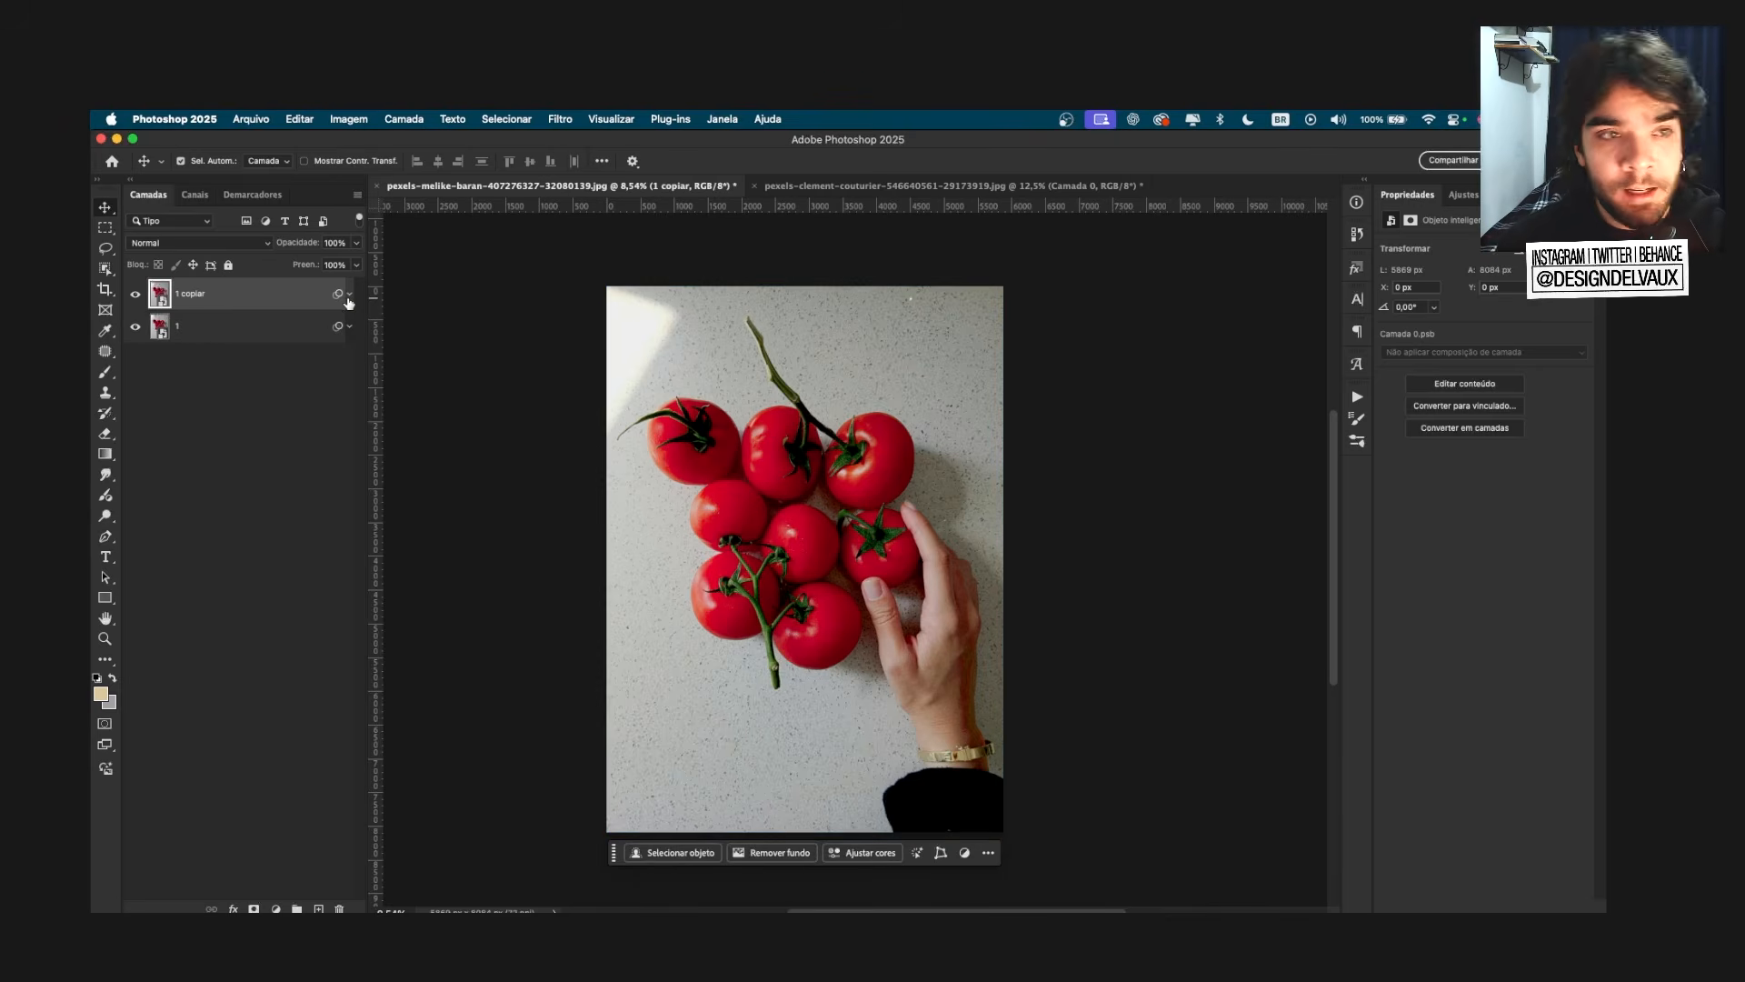
double_click(189, 293)
text(2)
key(Return)
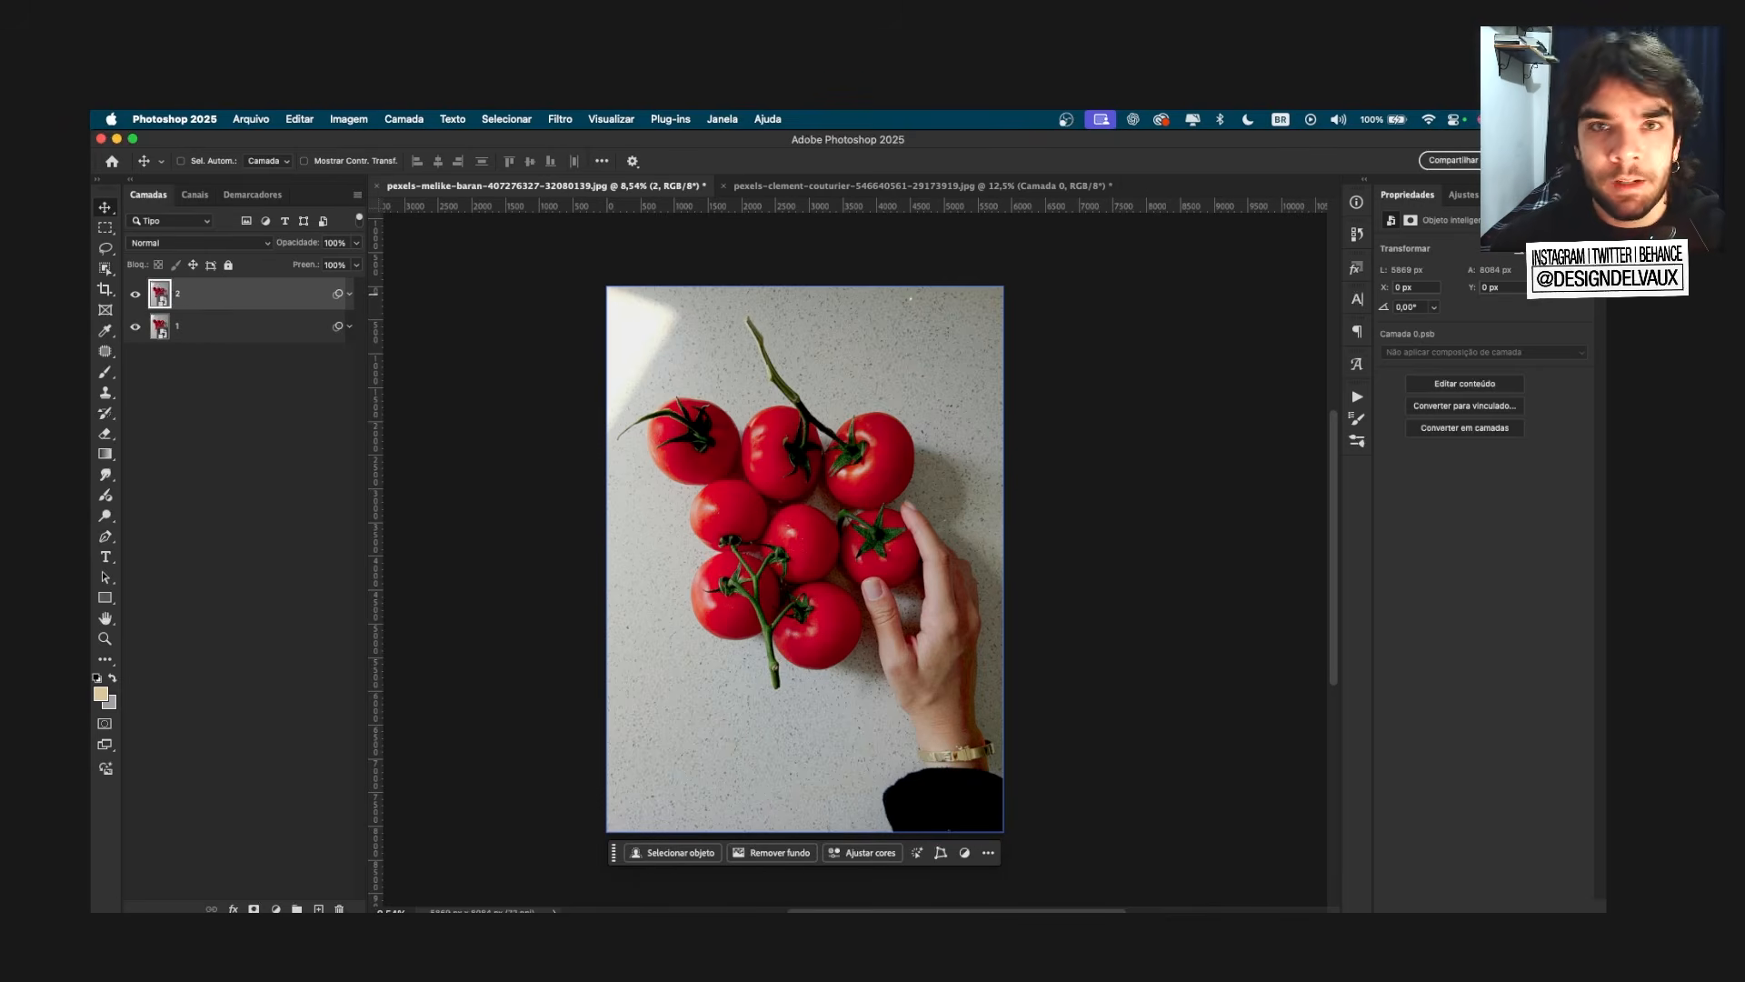
Step: Reopen the Camera Raw filter on layer 2 and restore its settings to default
click(349, 293)
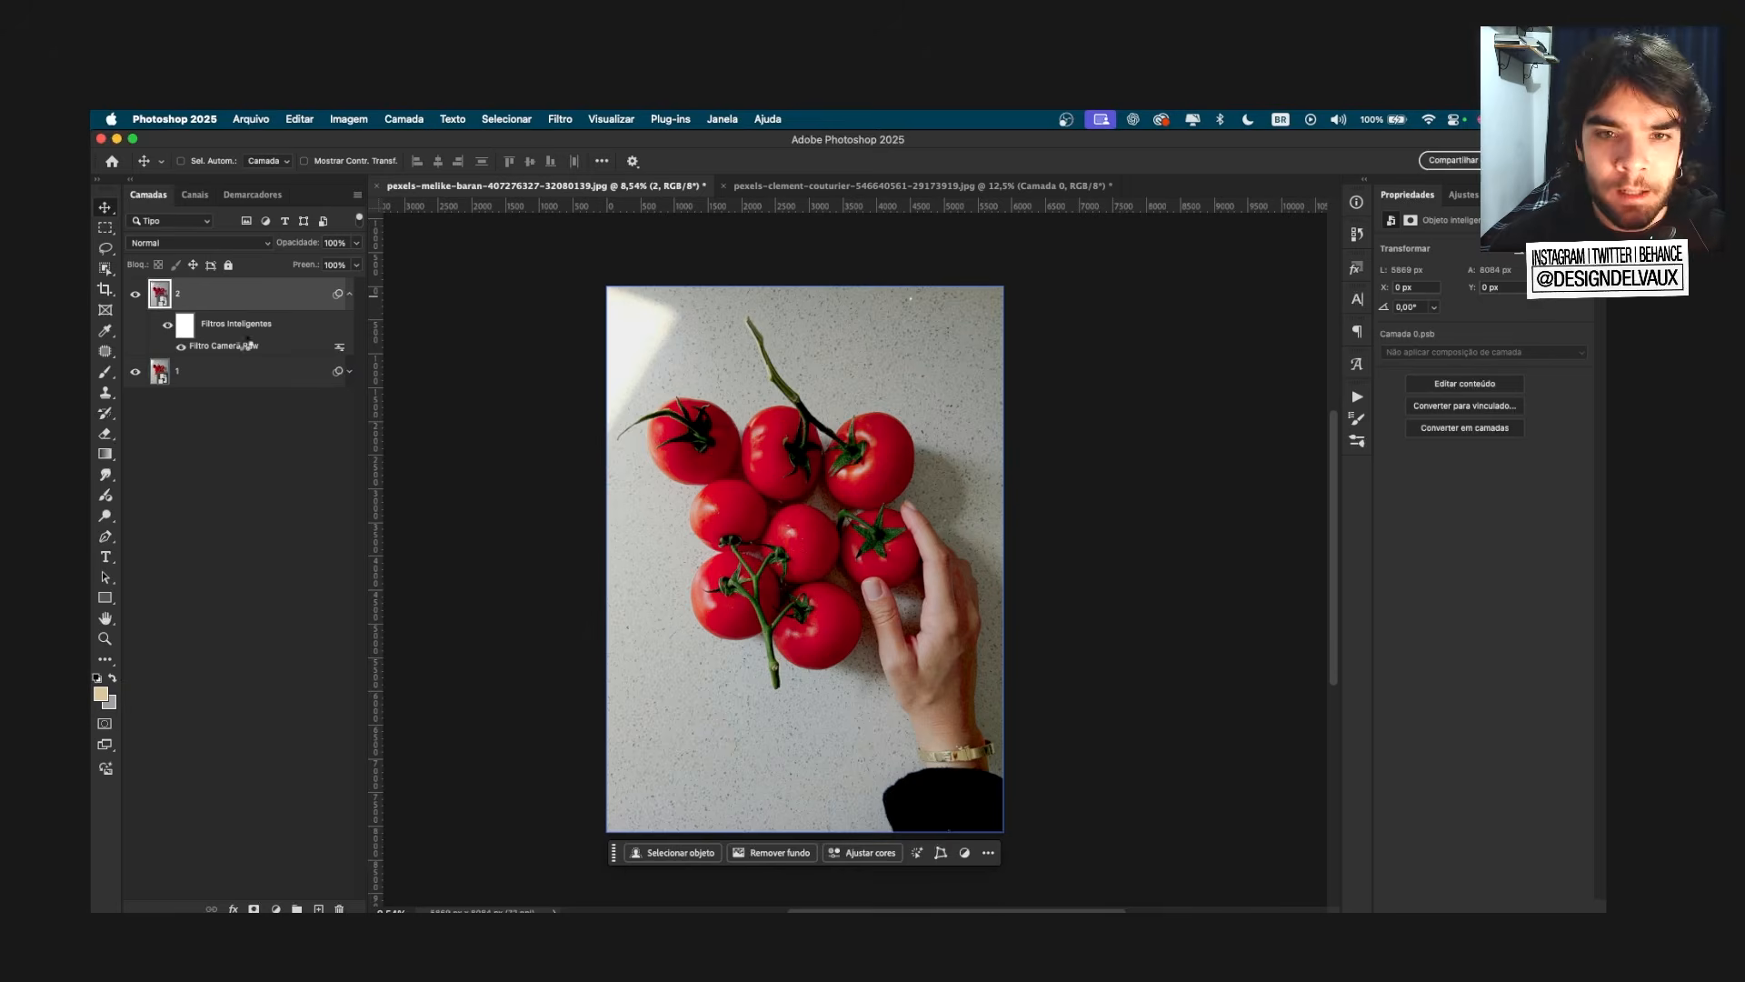
double_click(246, 347)
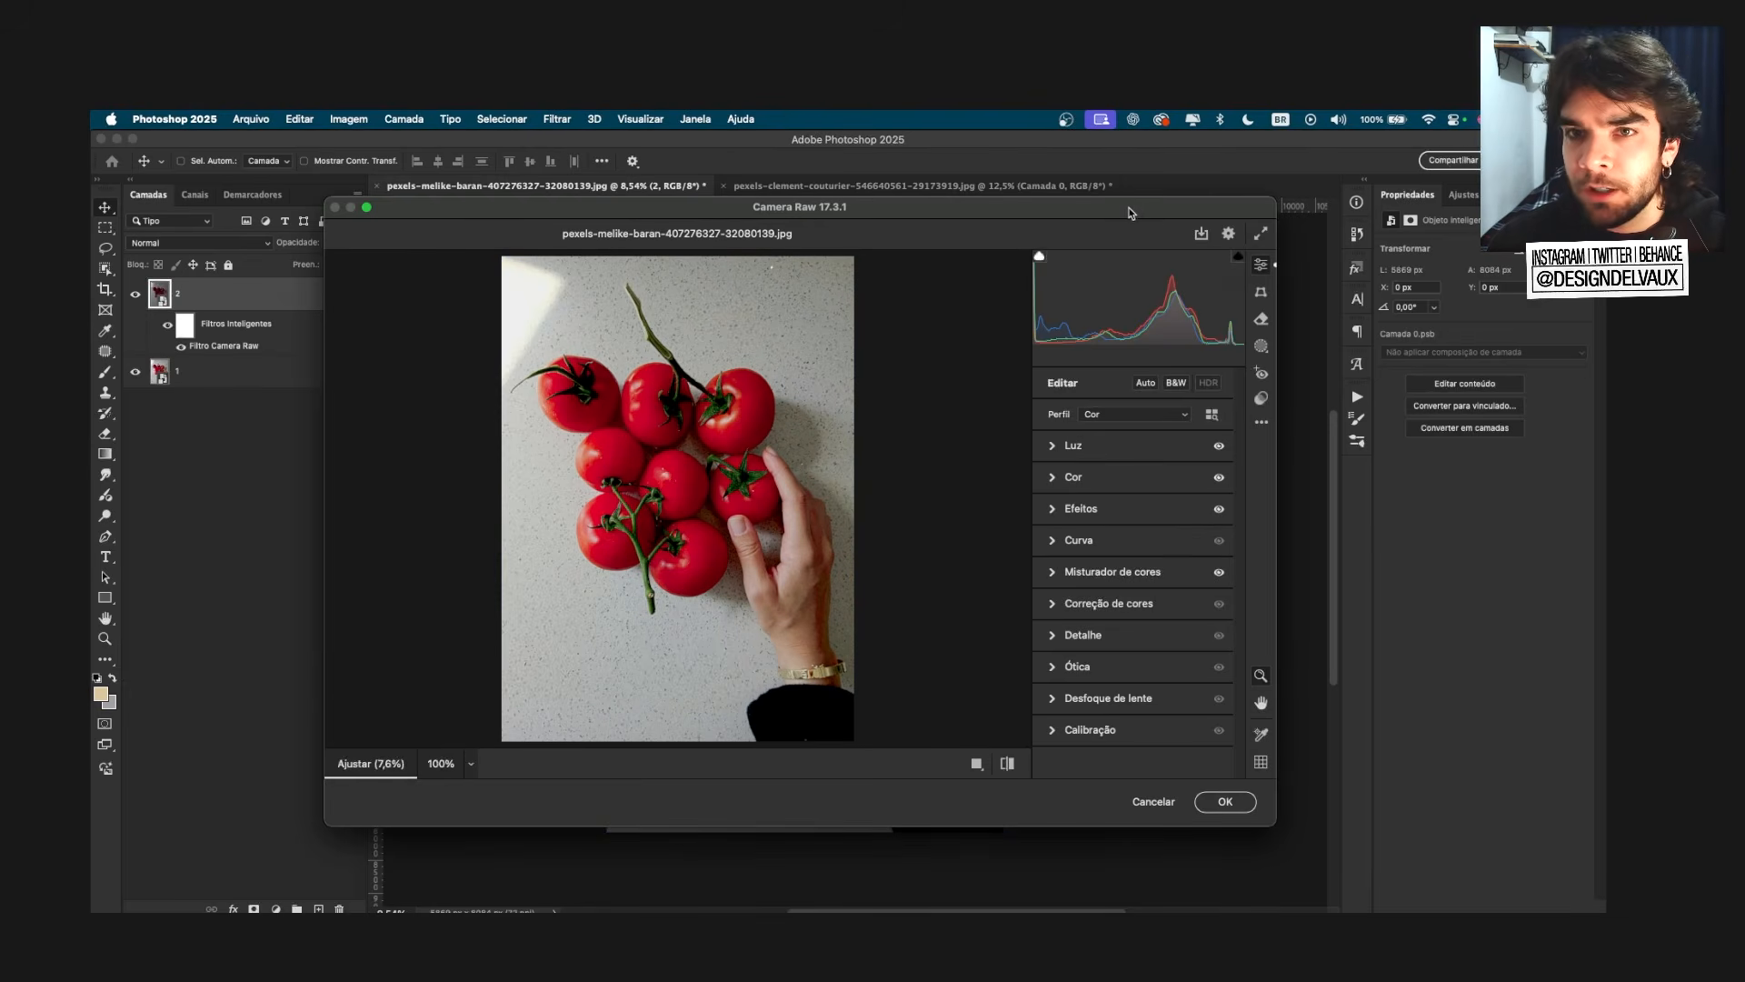
click(1268, 421)
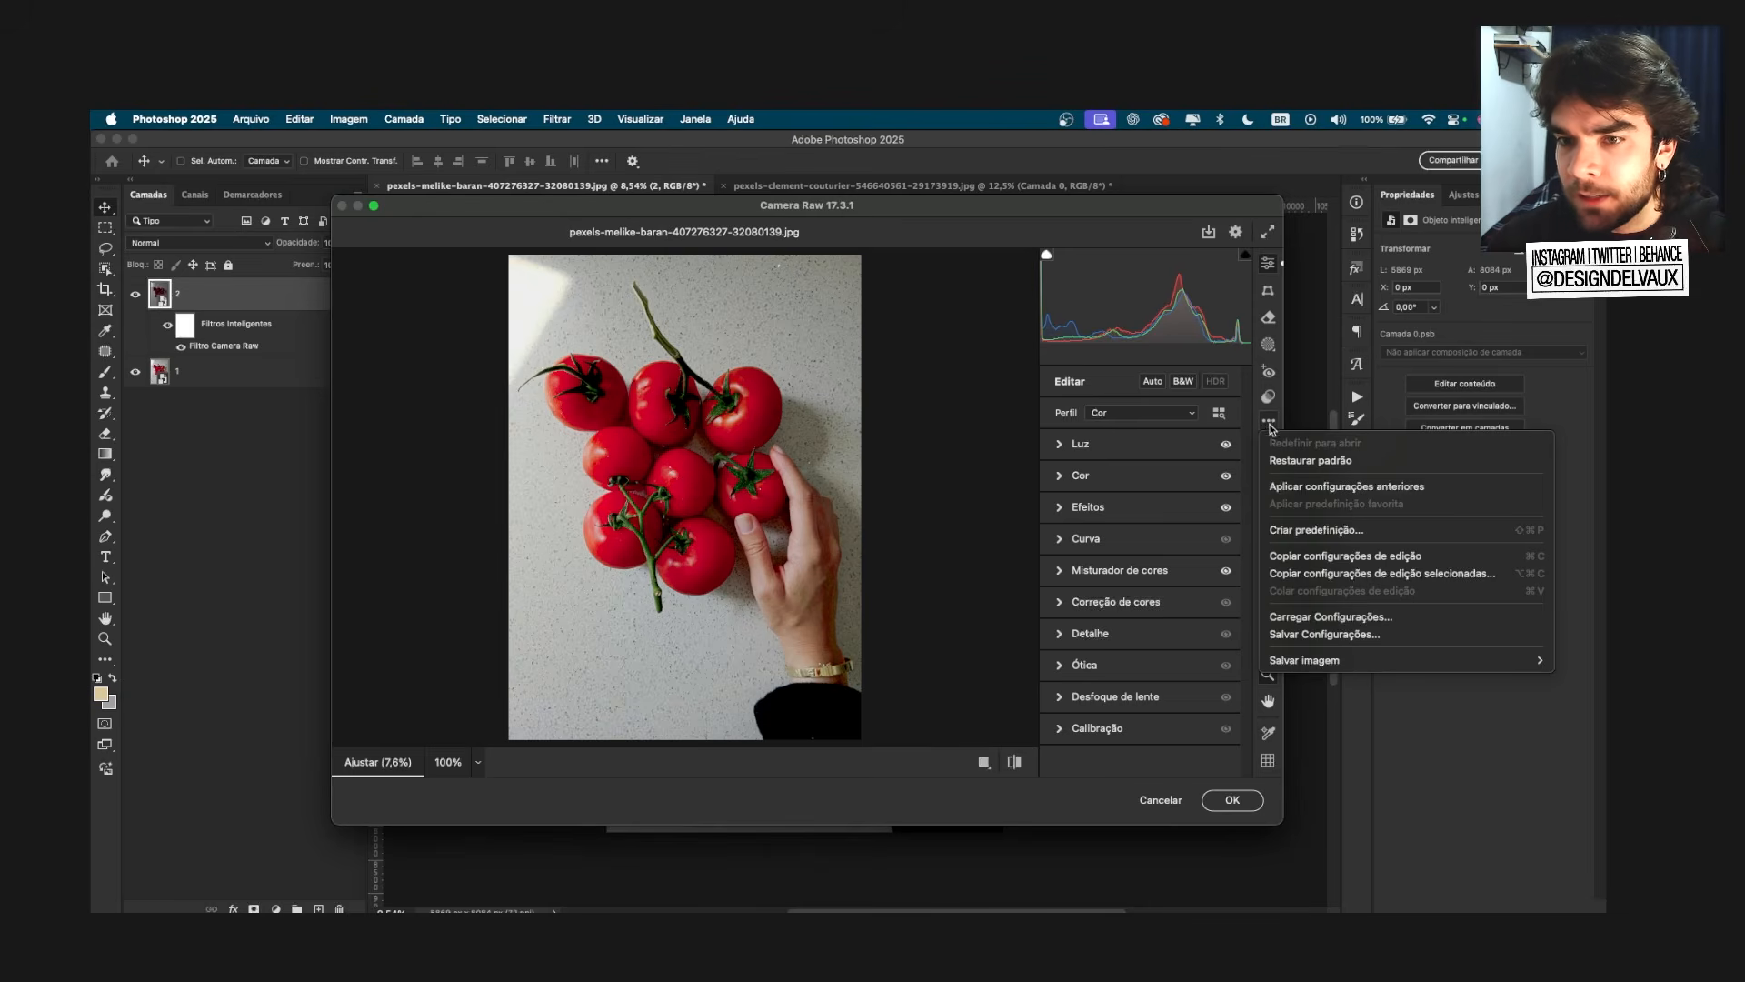
click(1319, 461)
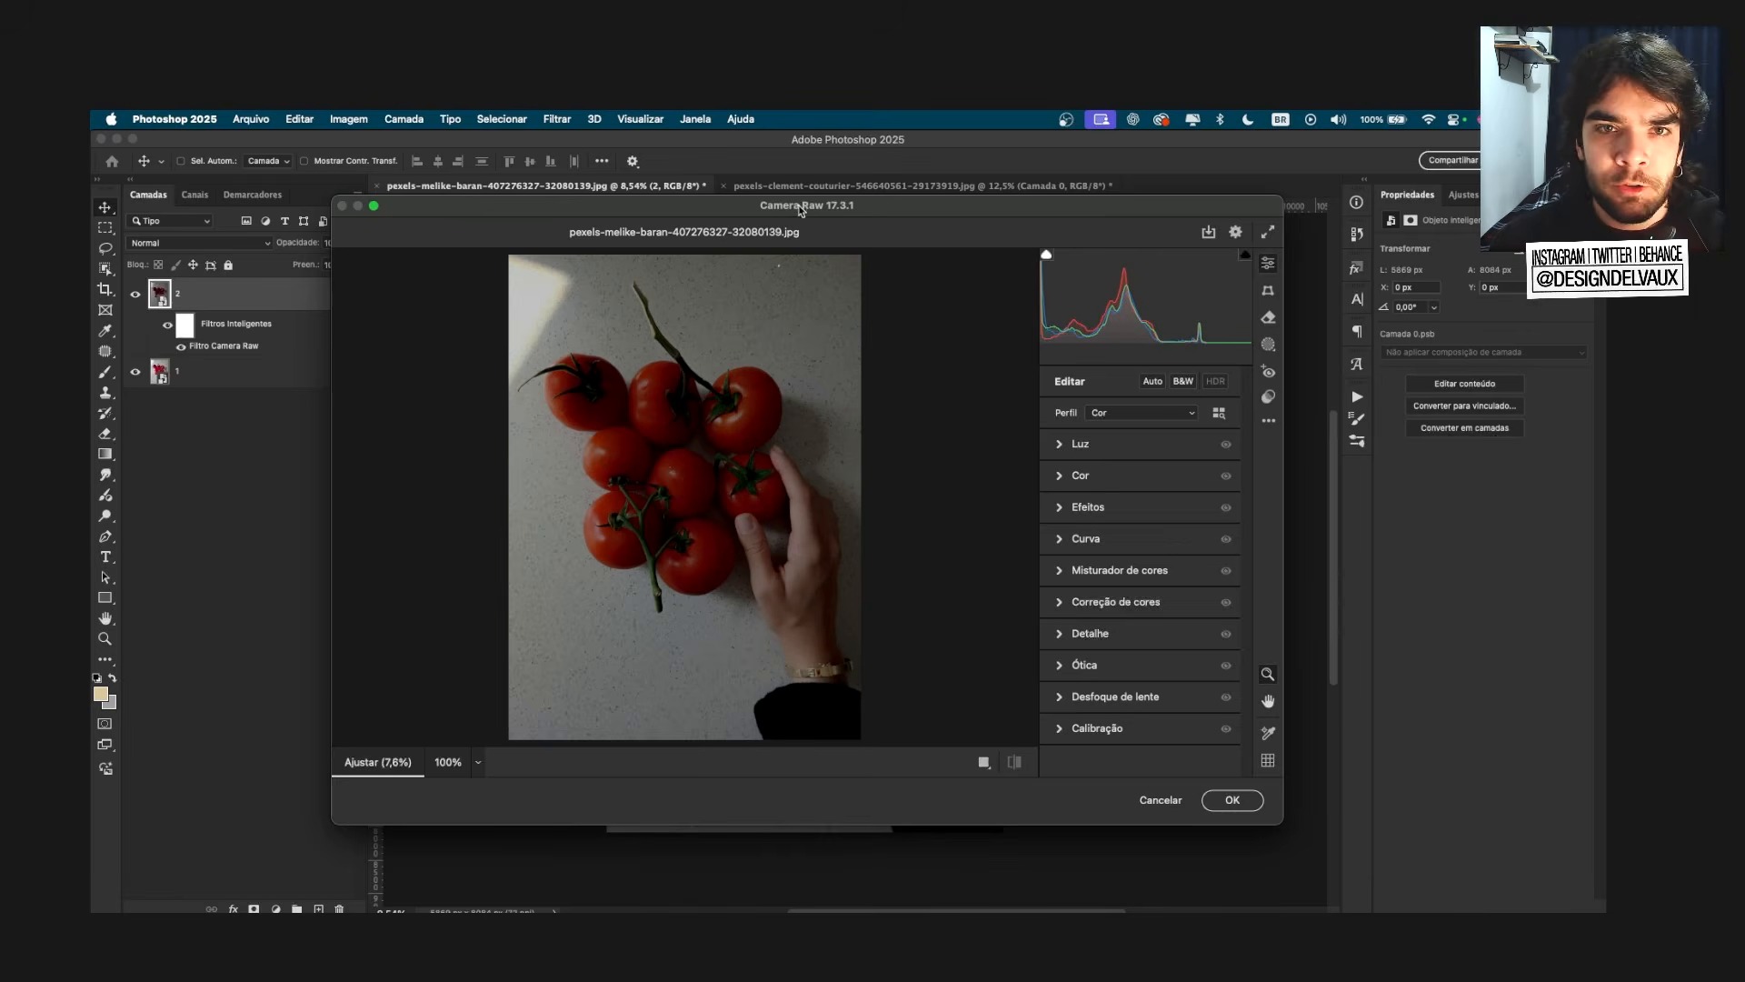
drag(816, 213, 814, 216)
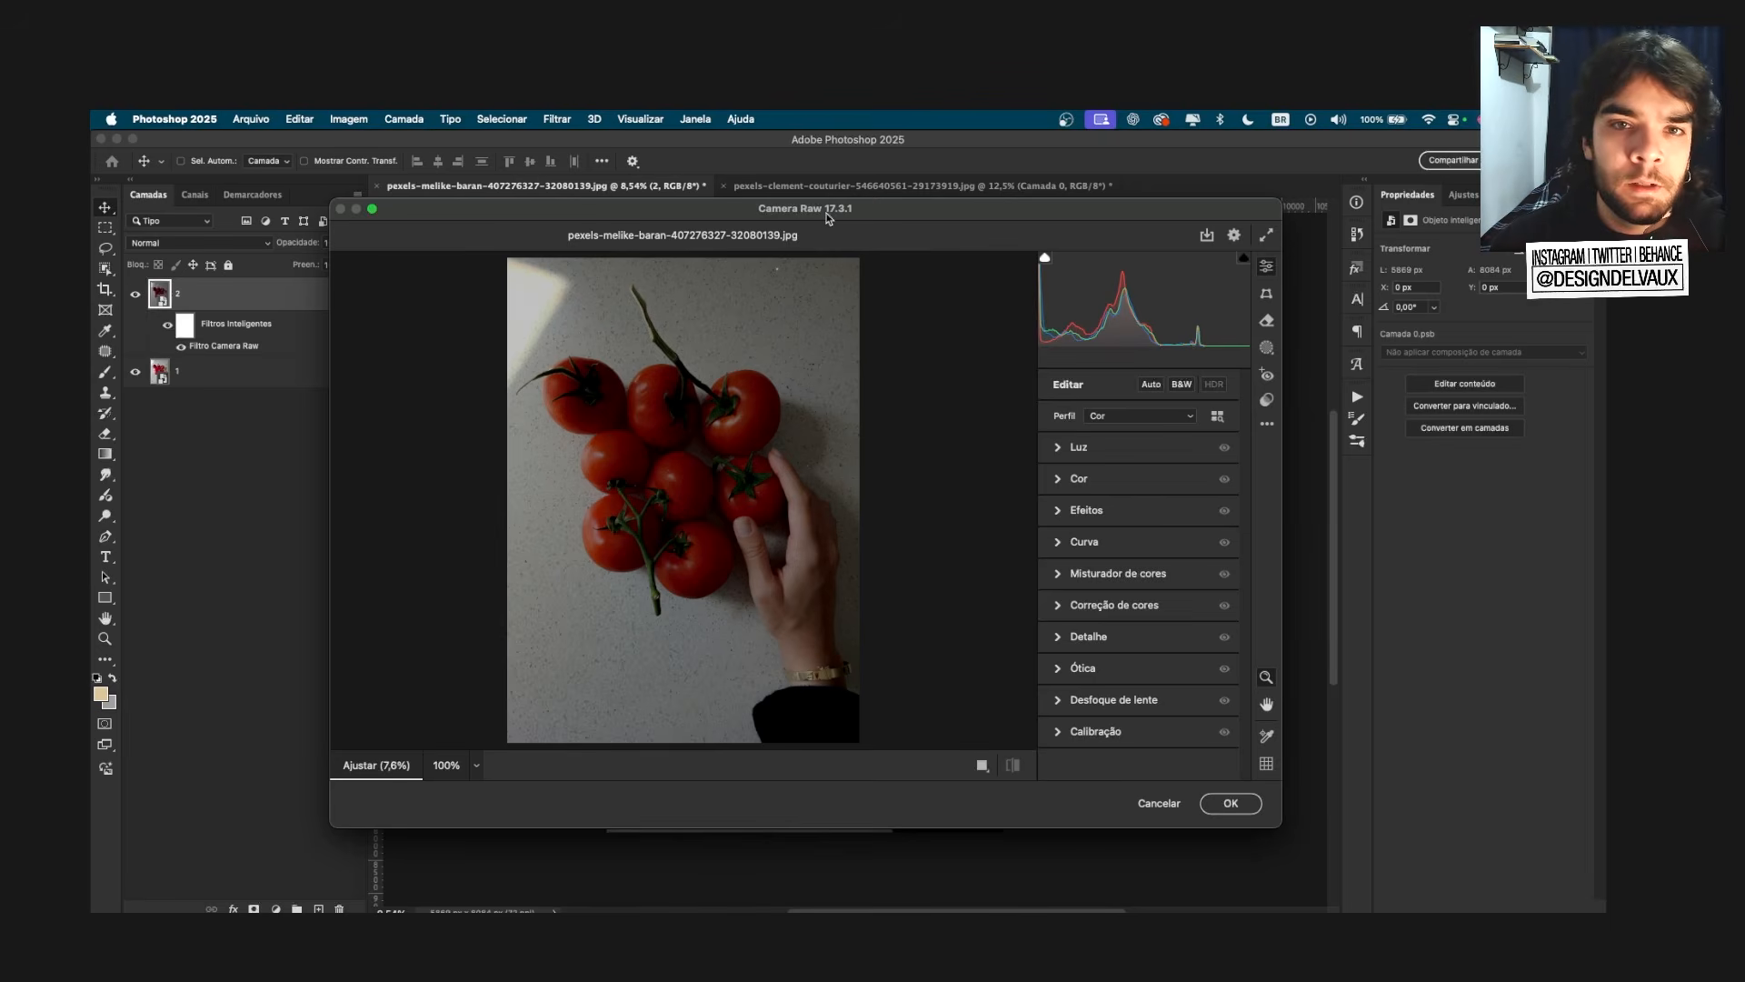
drag(828, 218, 825, 216)
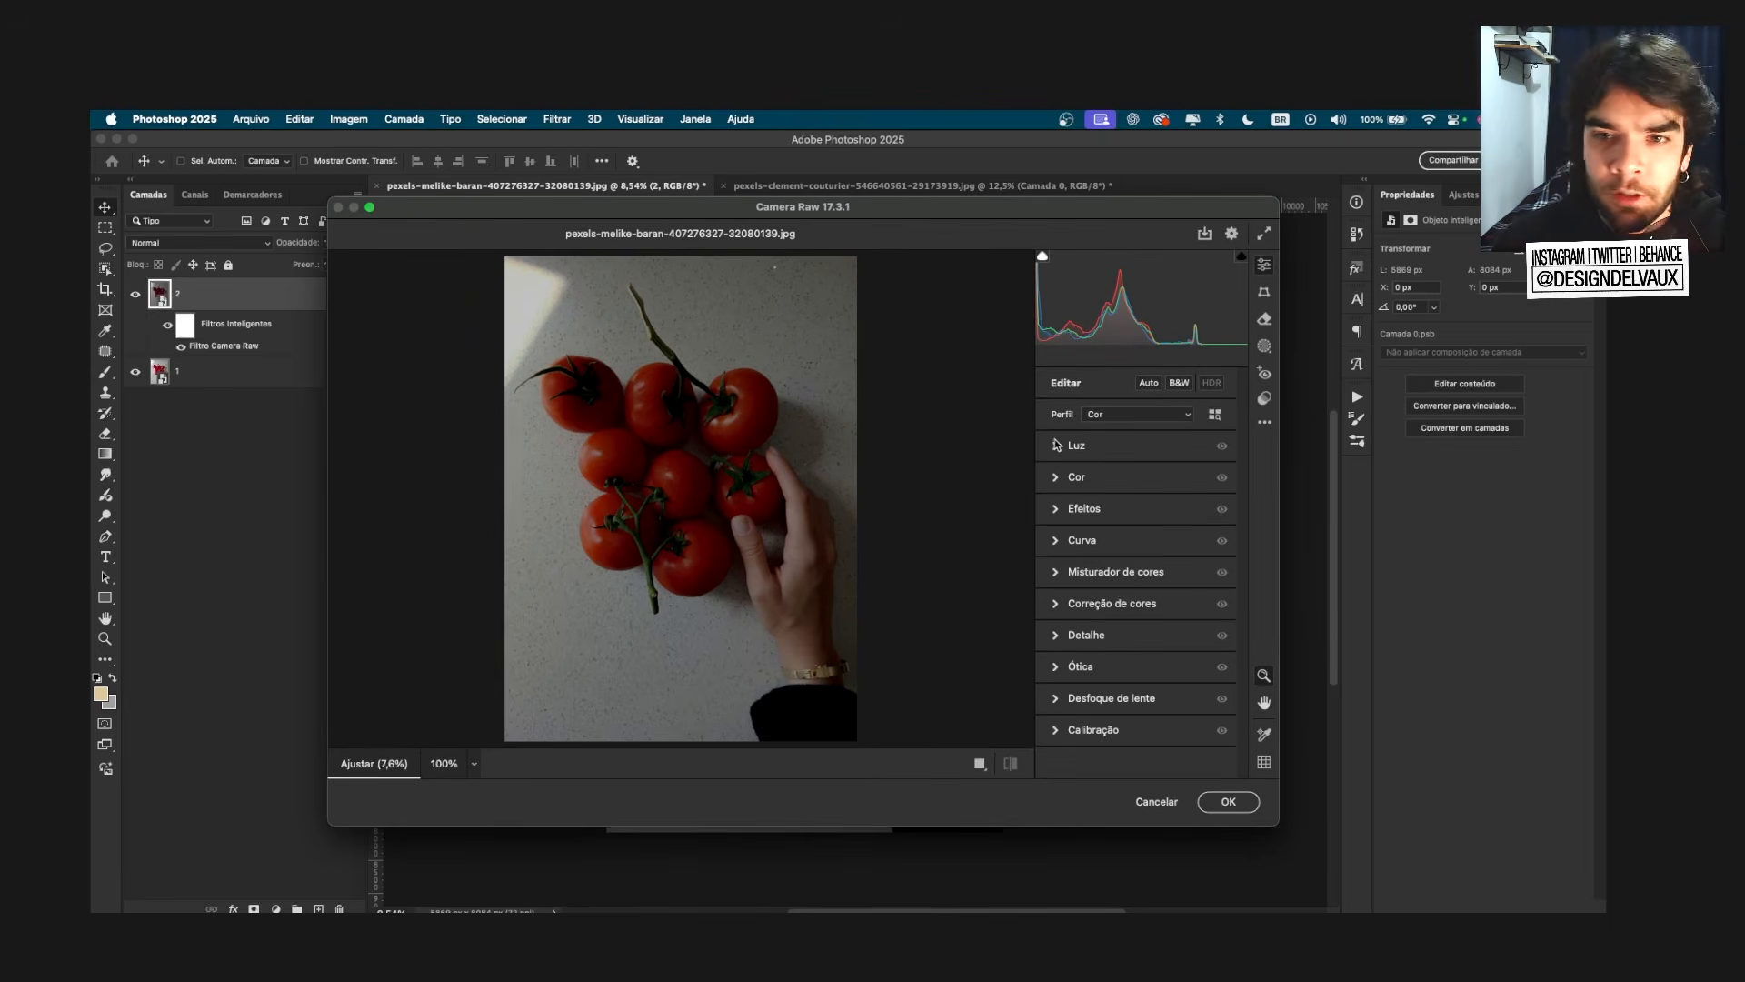
Step: Brighten the photo with the light settings
click(1056, 445)
drag(1135, 485, 1080, 583)
drag(1135, 608, 1110, 608)
click(1055, 448)
Step: Cool the photo by setting the color temperature to -15 and the tint to +2
click(1057, 480)
drag(1135, 544, 1137, 535)
scroll(1125, 545, down, 1)
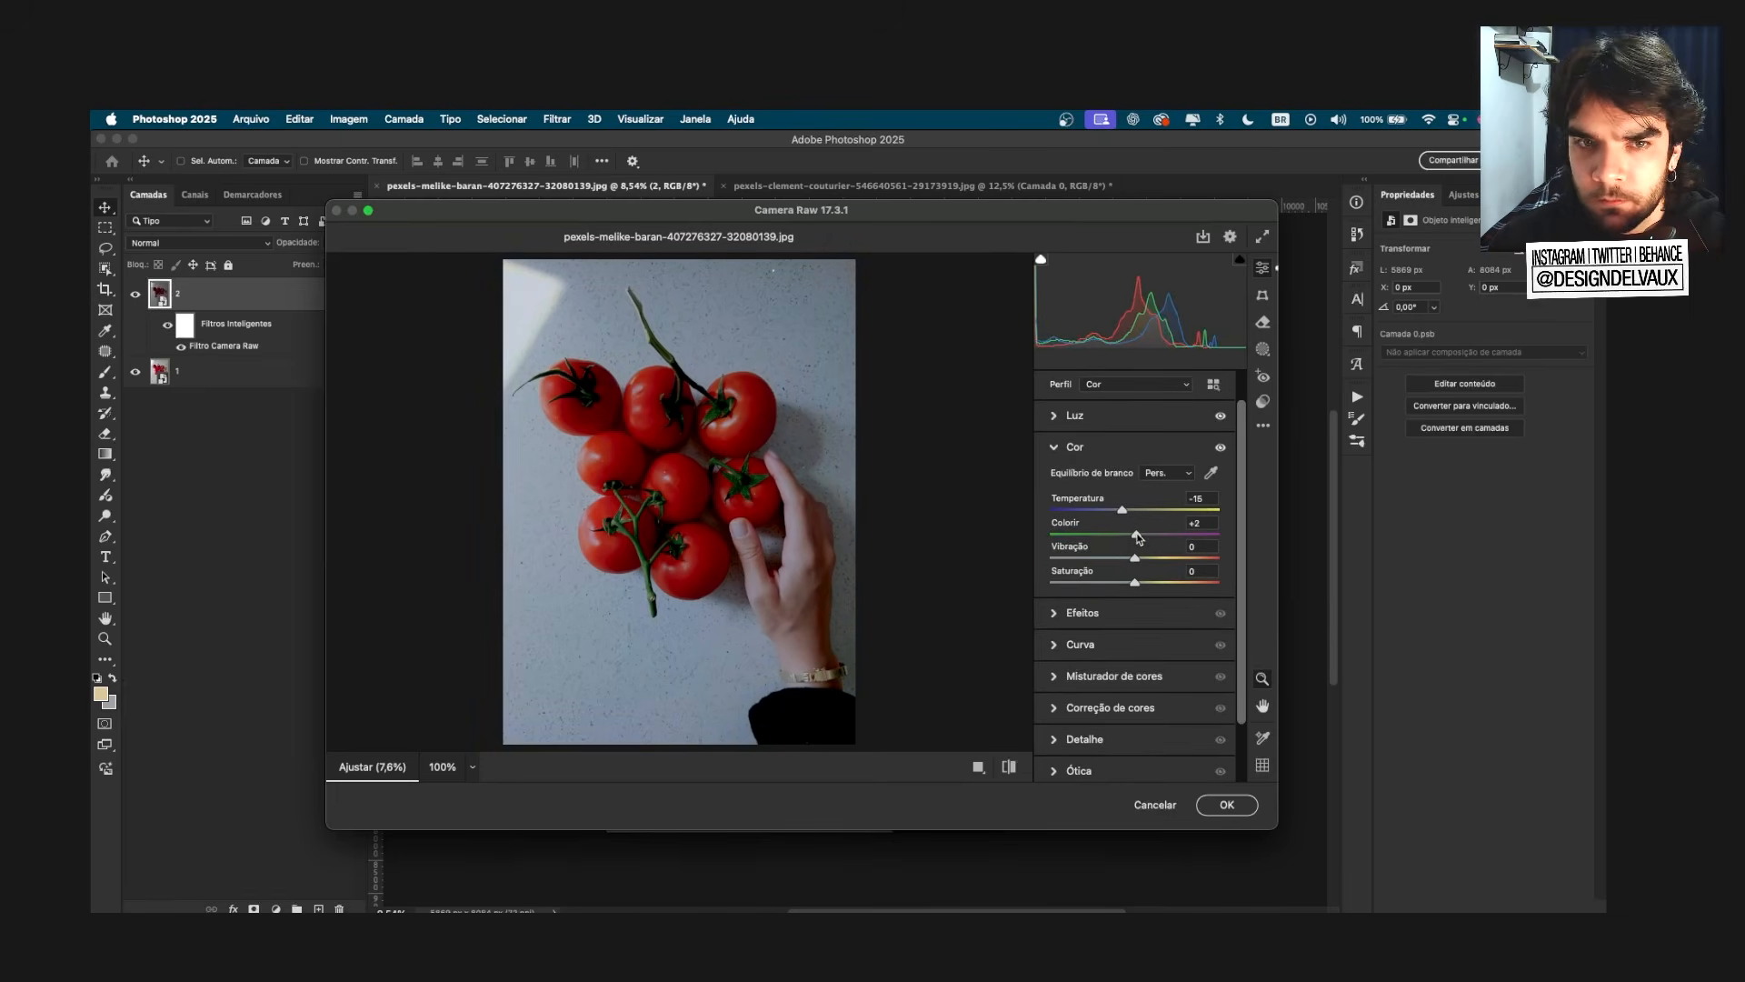
click(1055, 446)
Step: Adjust the effects settings to give the photo a softer, more muted look
click(1056, 478)
drag(1134, 449, 1119, 516)
scroll(1118, 487, down, 1)
scroll(1100, 563, down, 5)
drag(1053, 607, 1152, 657)
drag(1142, 607, 1078, 636)
scroll(1123, 445, up, 5)
click(1056, 511)
Step: Grade the shadows blue with hue 199 and saturation 19, tint the highlights slightly, and apply the Camera Raw filter
click(1069, 576)
click(1069, 575)
click(1071, 606)
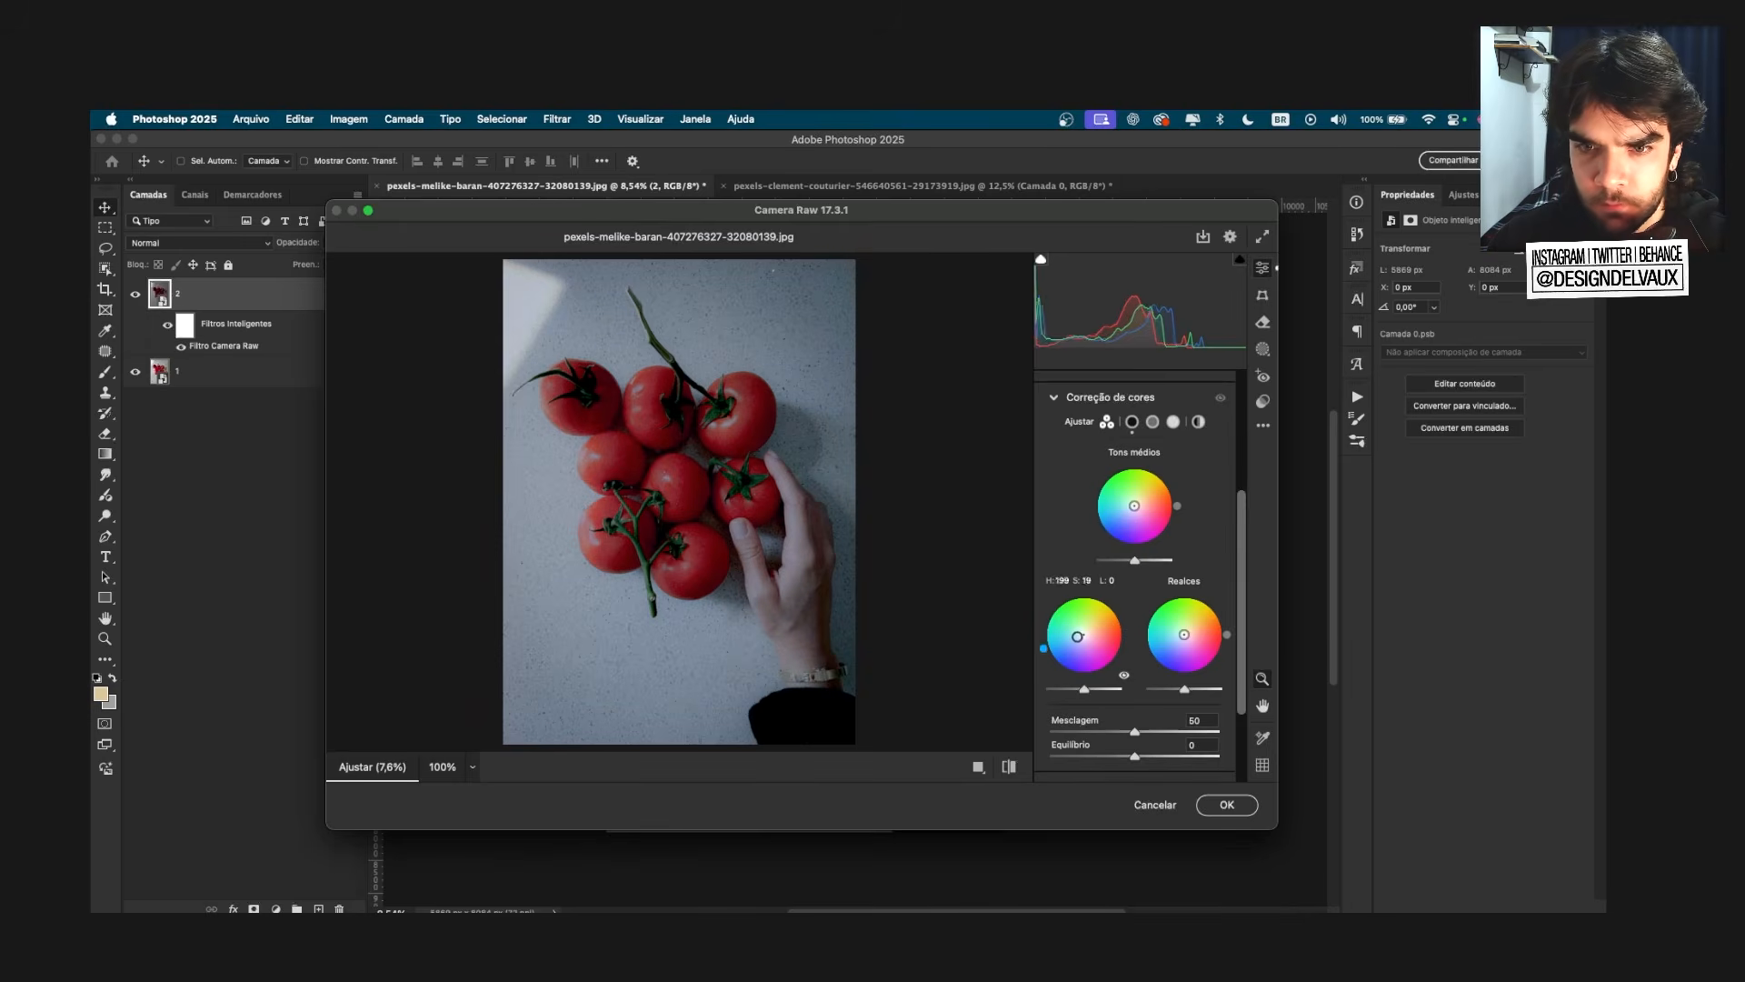
drag(1185, 635, 1187, 631)
scroll(1154, 600, up, 3)
click(1057, 507)
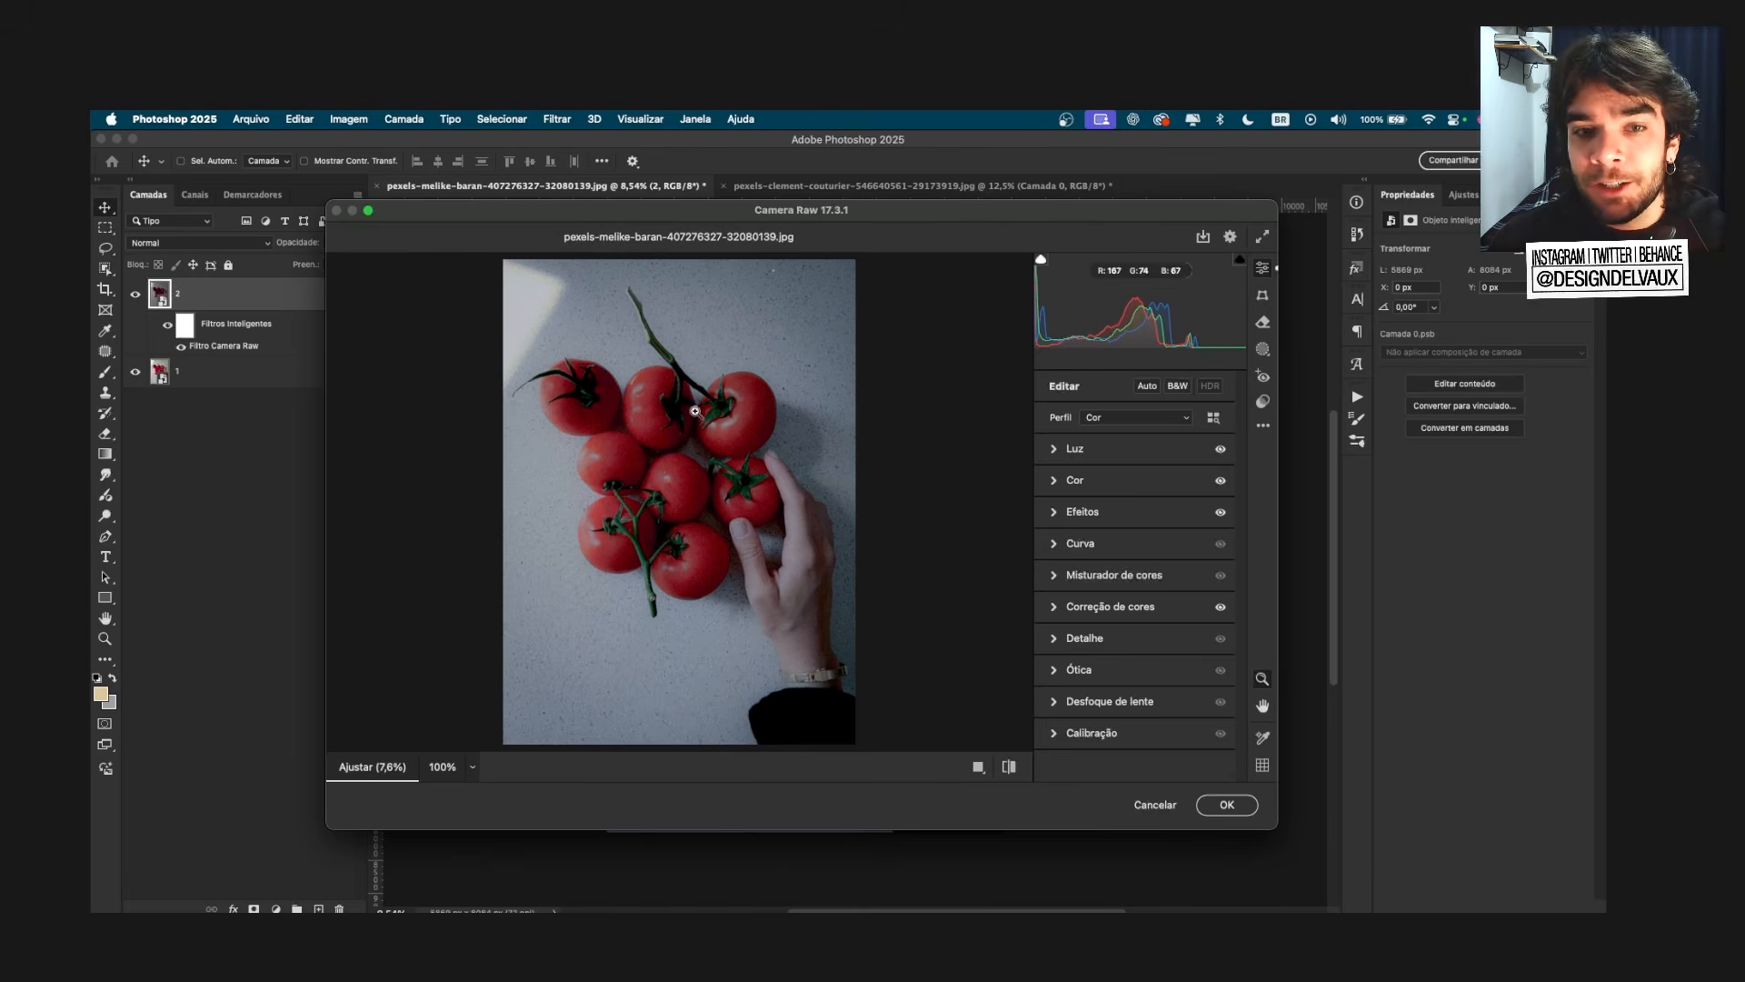
click(1229, 806)
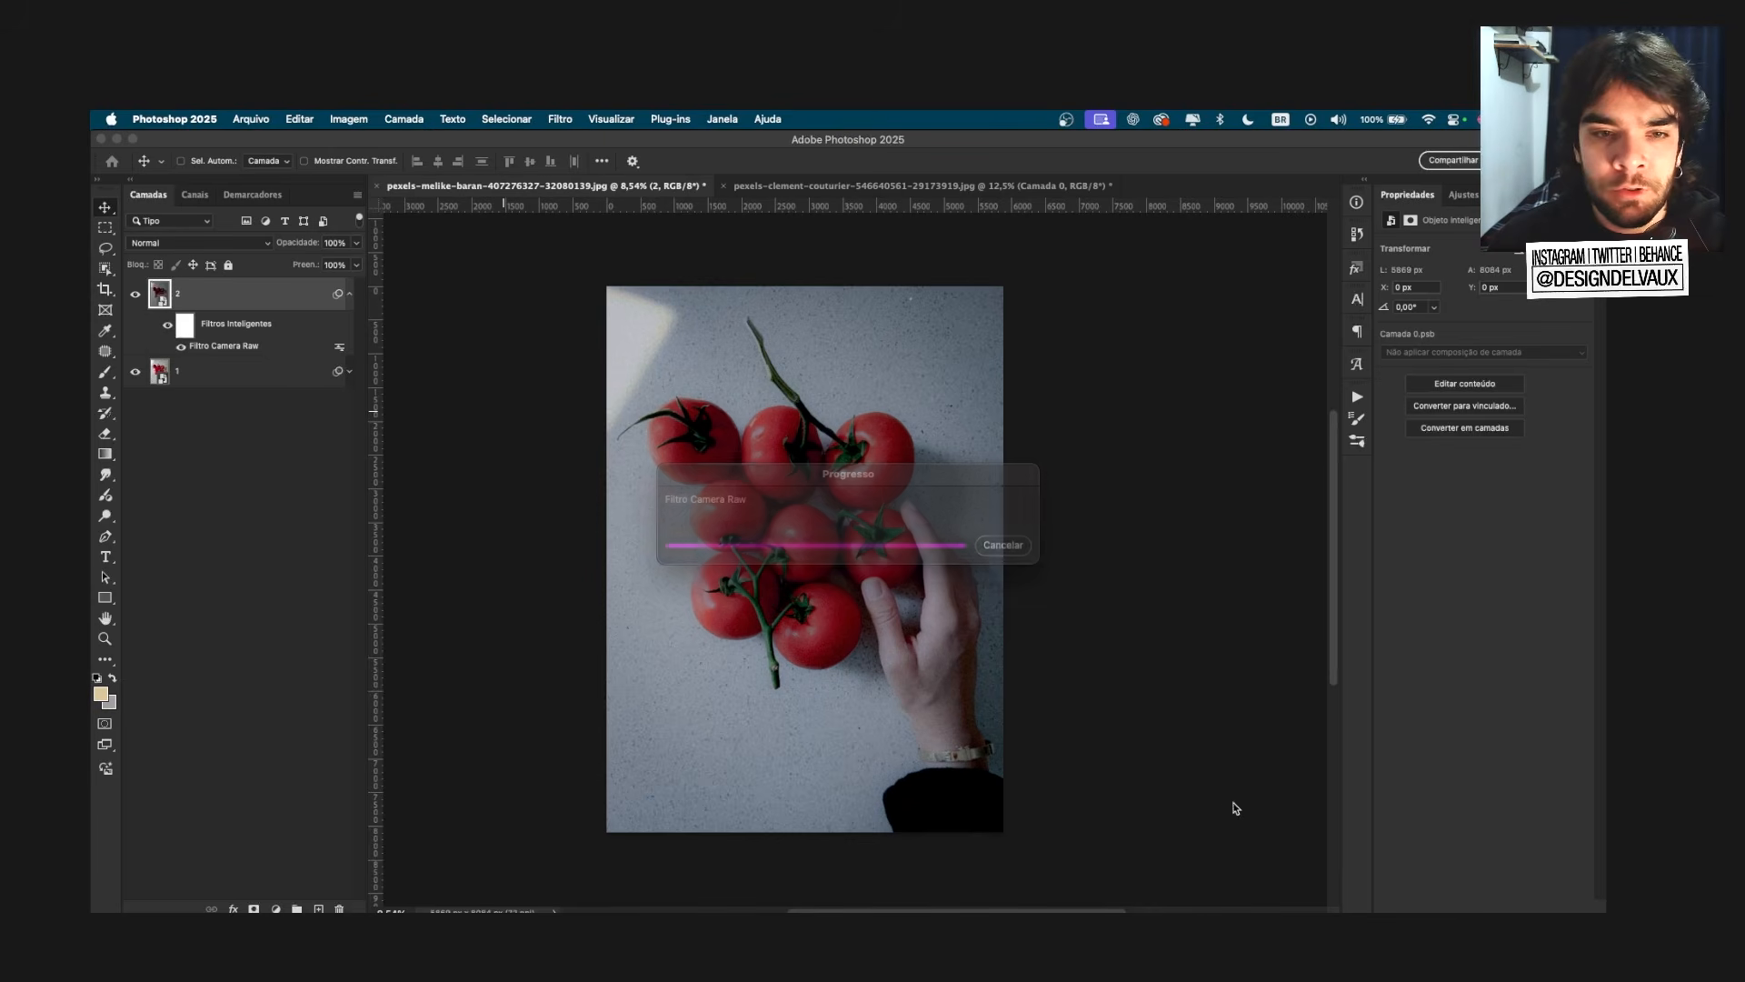
Step: Collapse layer 2's filter list and compare the two versions by hiding and reshowing layer 2
click(348, 296)
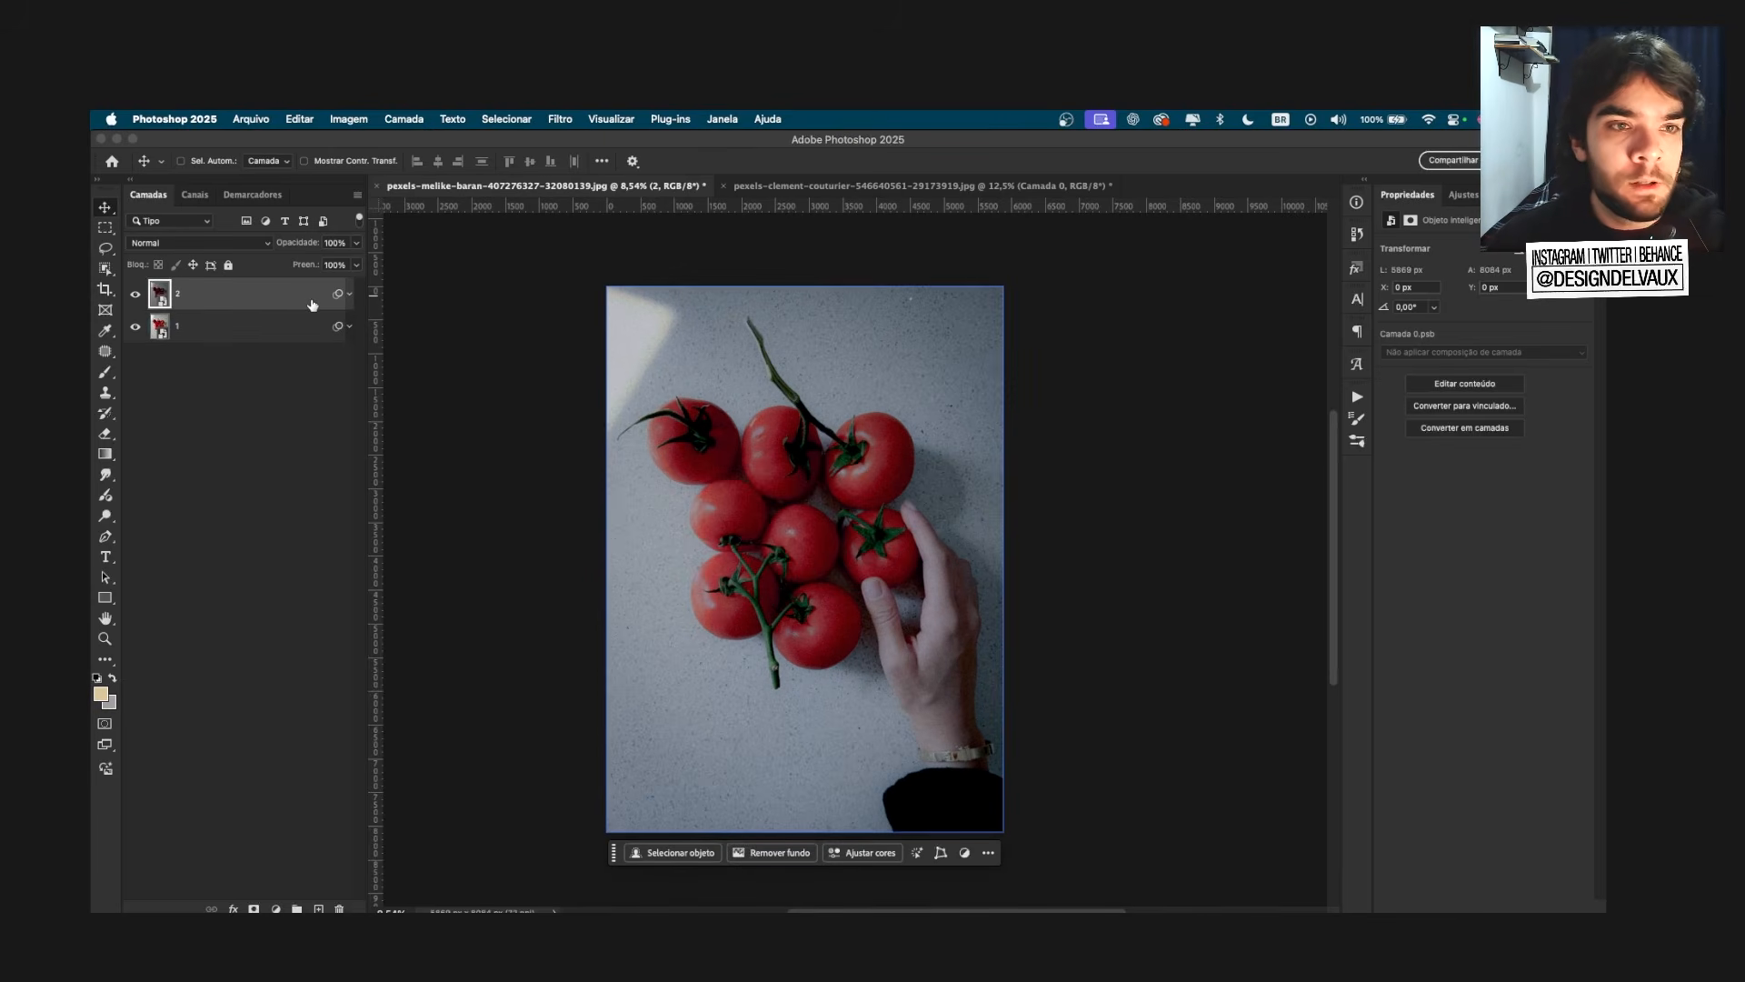
click(136, 293)
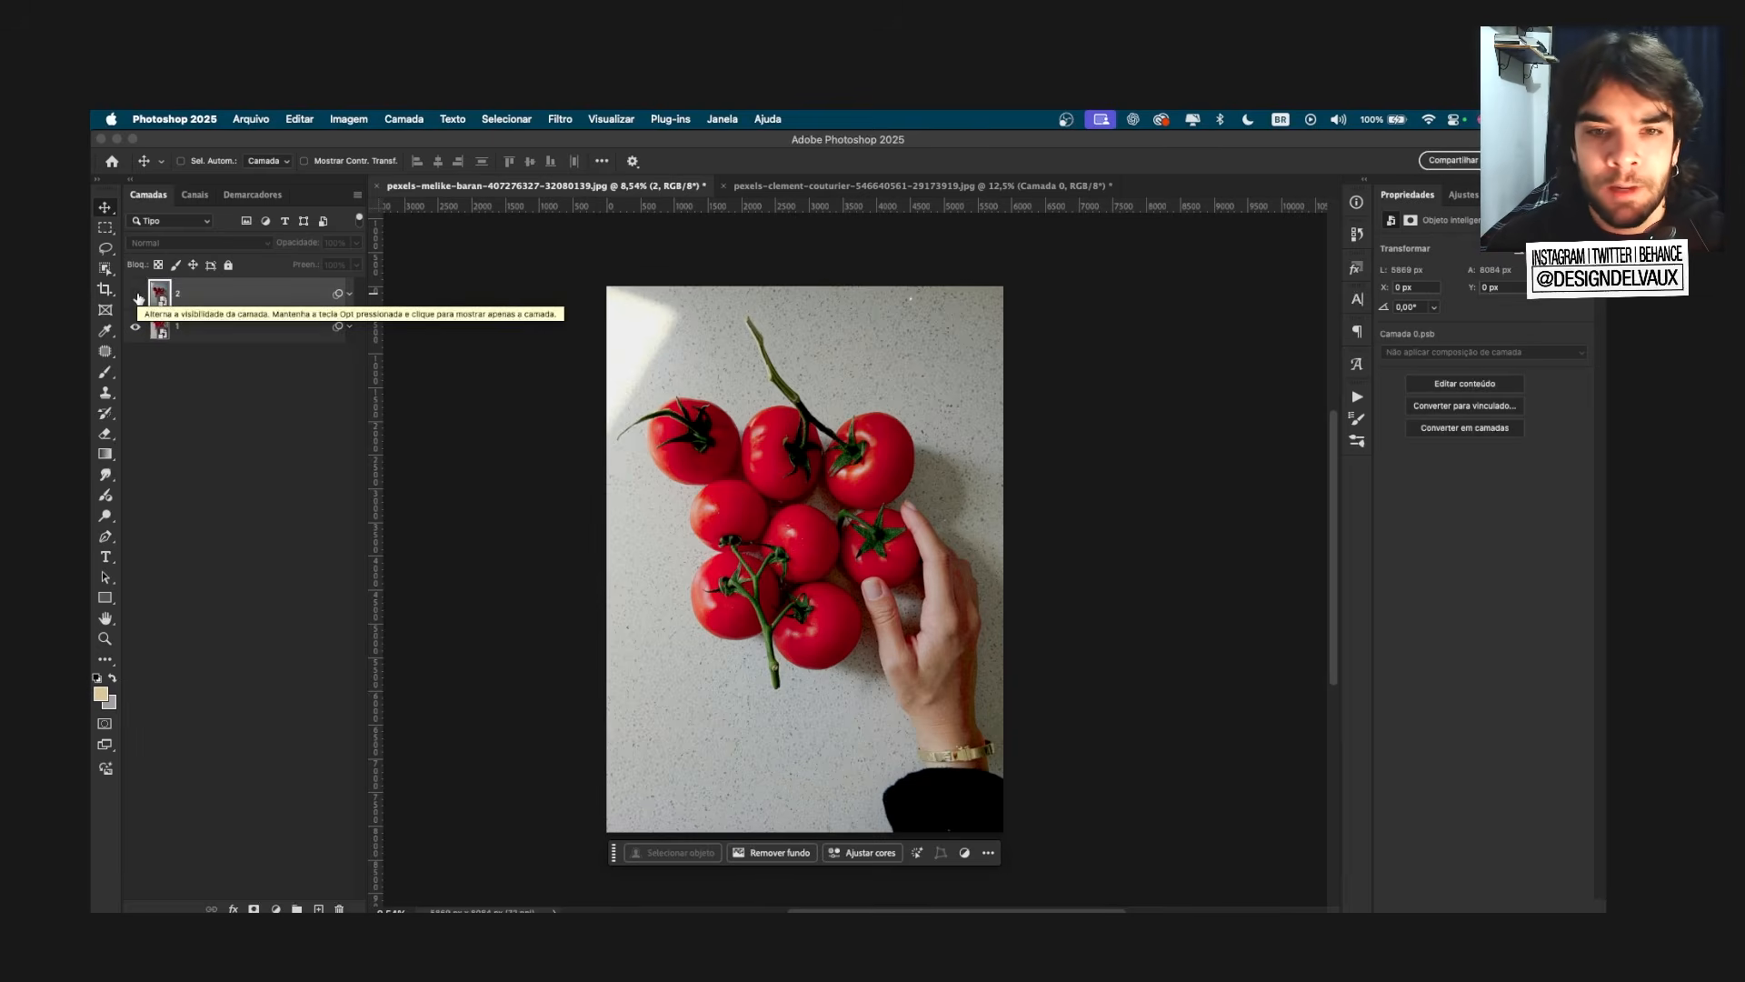
click(137, 294)
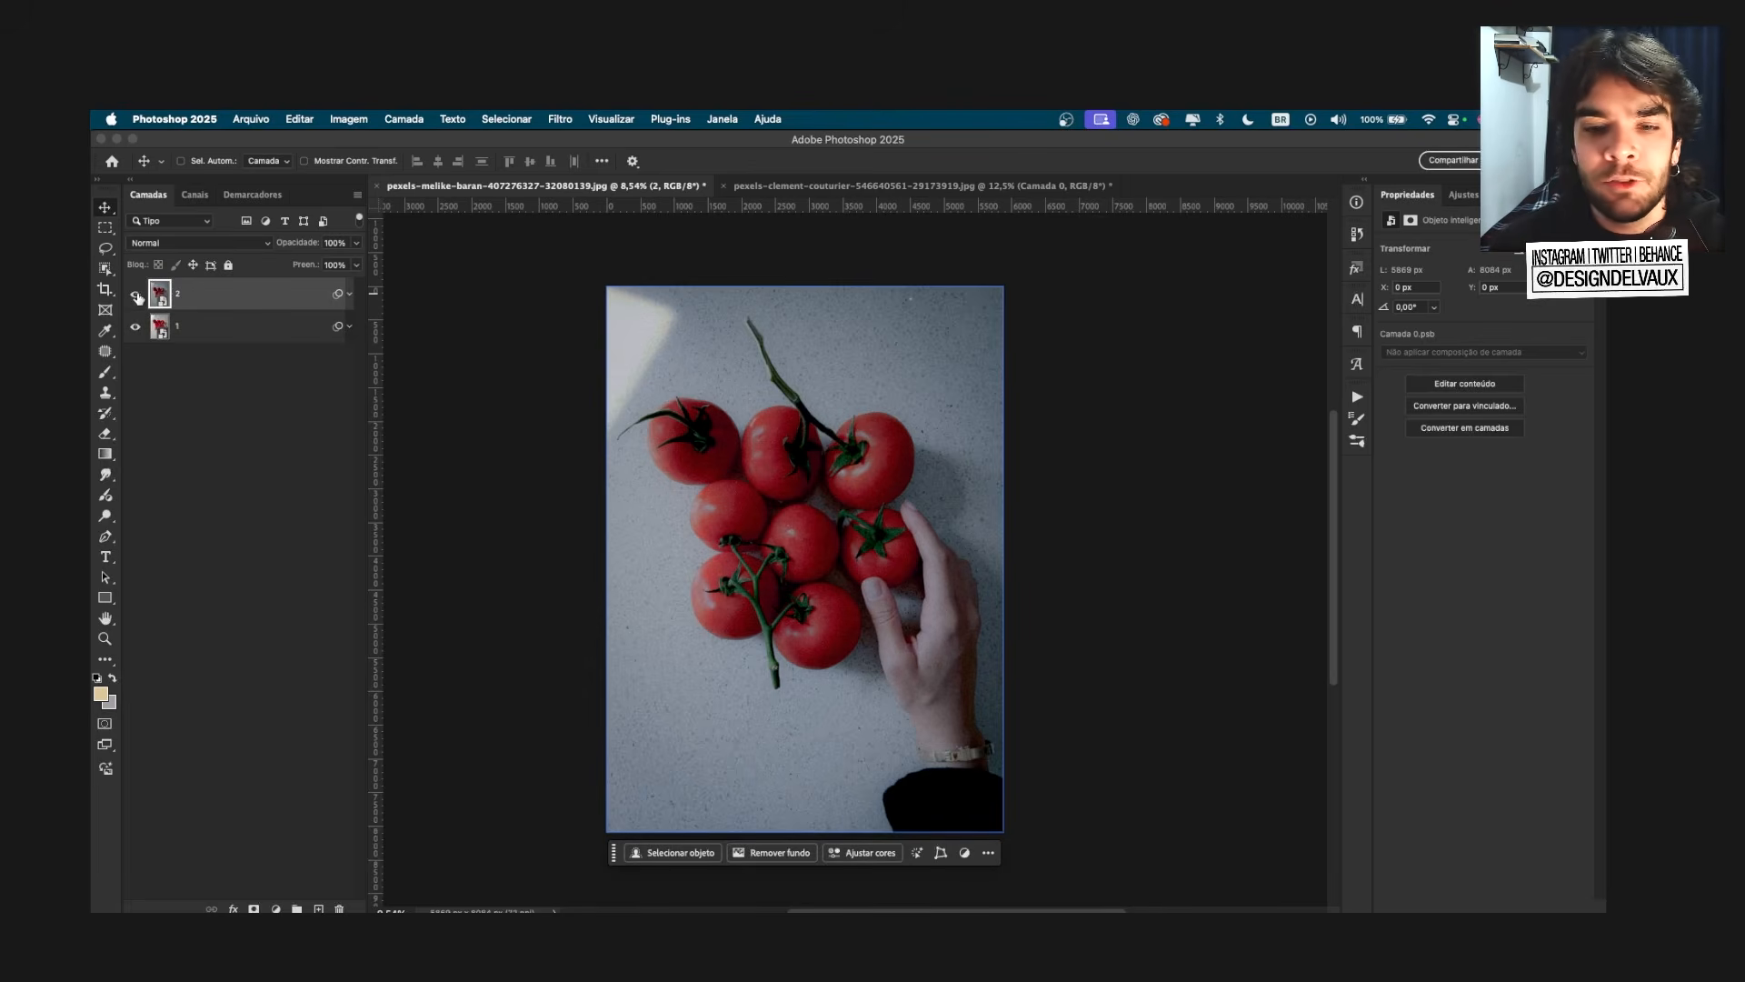